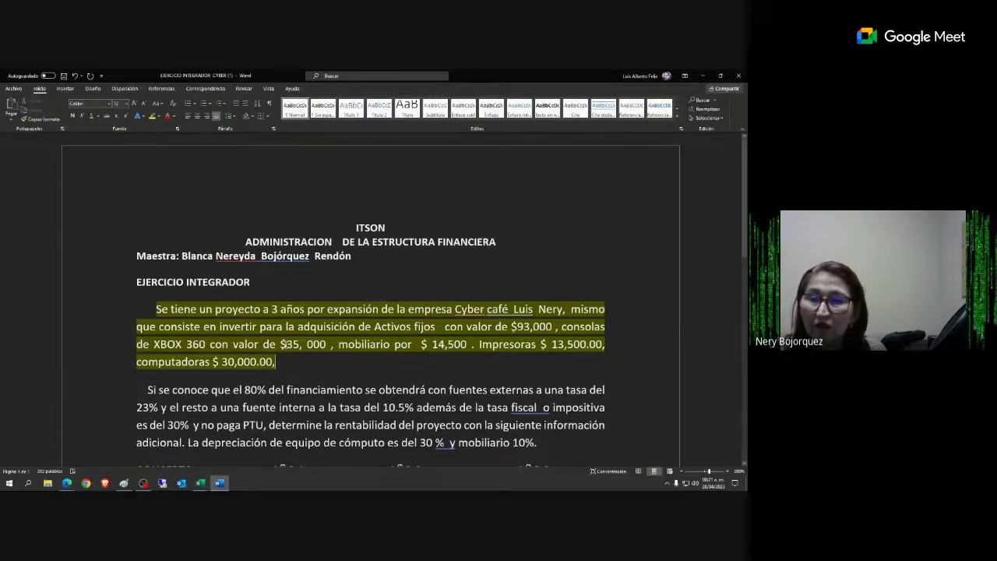
Step: Switch from the Word exercise to the Excel project workbook, enter 35,000 for the XBOX consoles in C5, and apply accounting currency format
left_click_drag(280, 344, 328, 344)
key("alt+Tab")
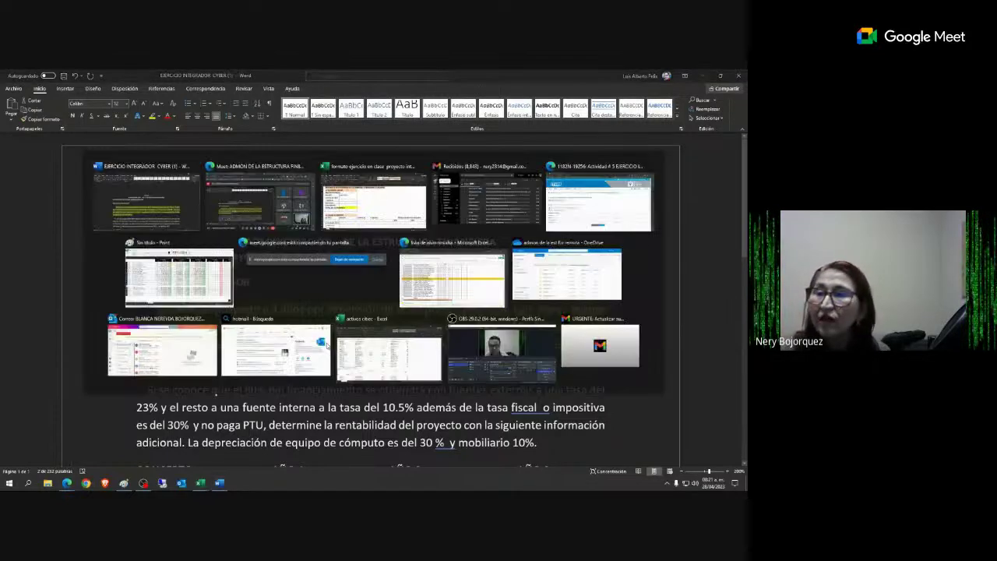
key("alt+Tab")
key("alt+Tab")
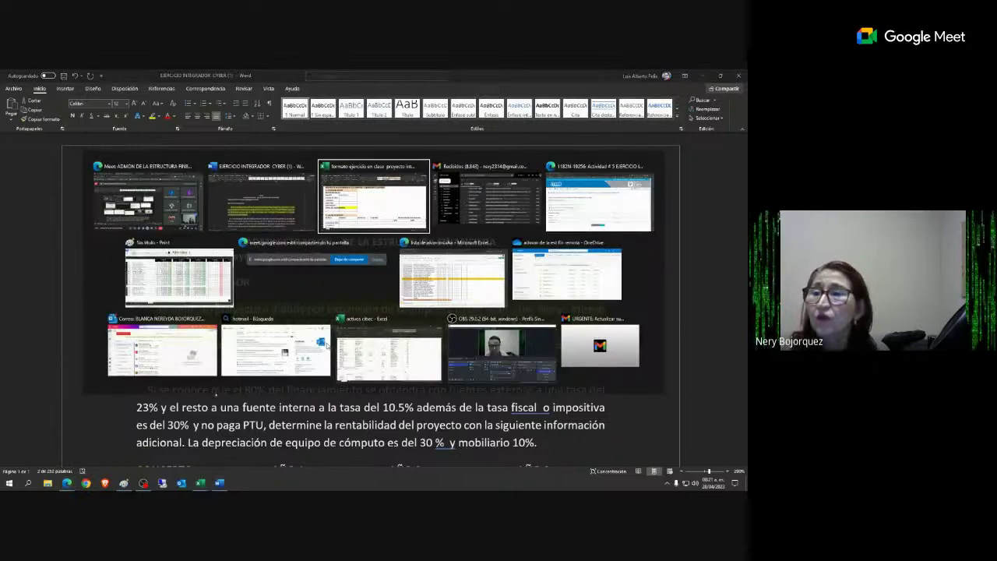
left_click(149, 243)
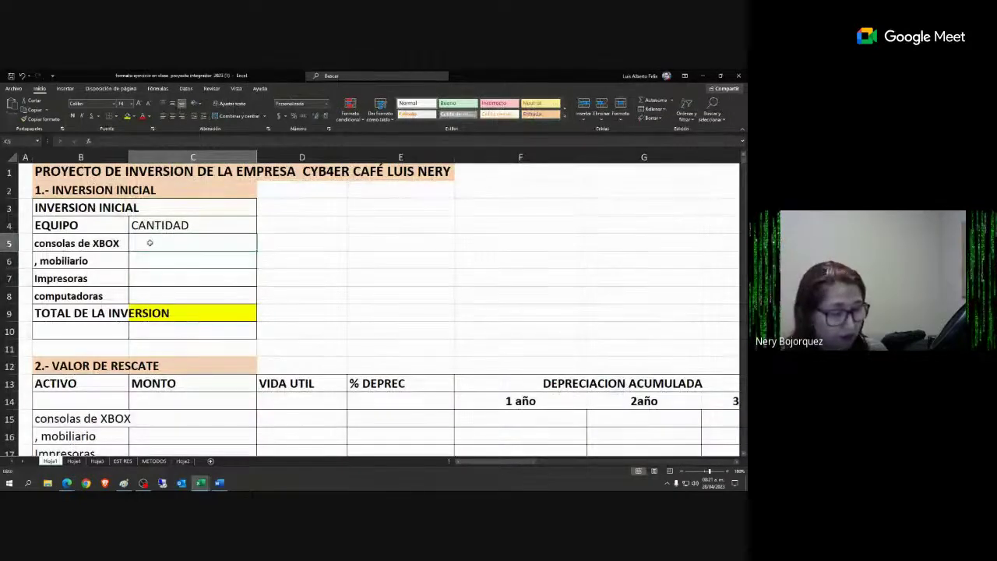
type("35000")
key("Return")
left_click(156, 242)
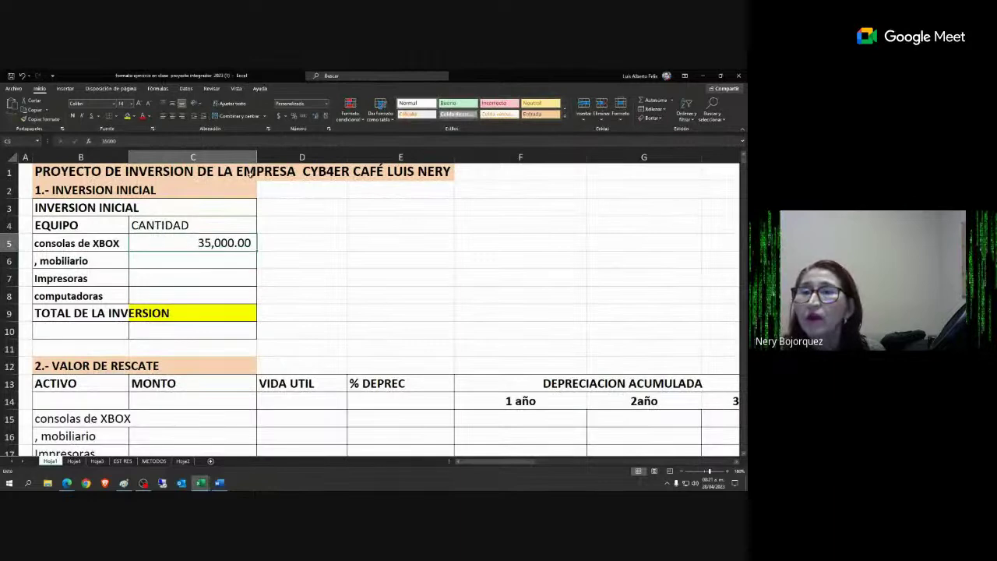
left_click(278, 116)
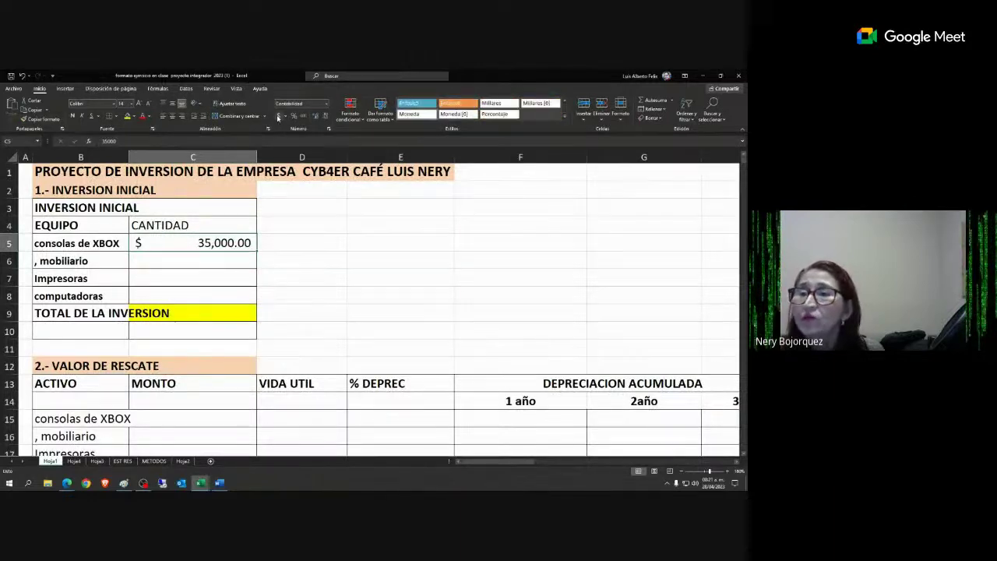
Step: Consult the Word exercise for the furniture cost and enter 14,500 as the mobiliario amount in C6 of the Excel workbook
left_click(148, 257)
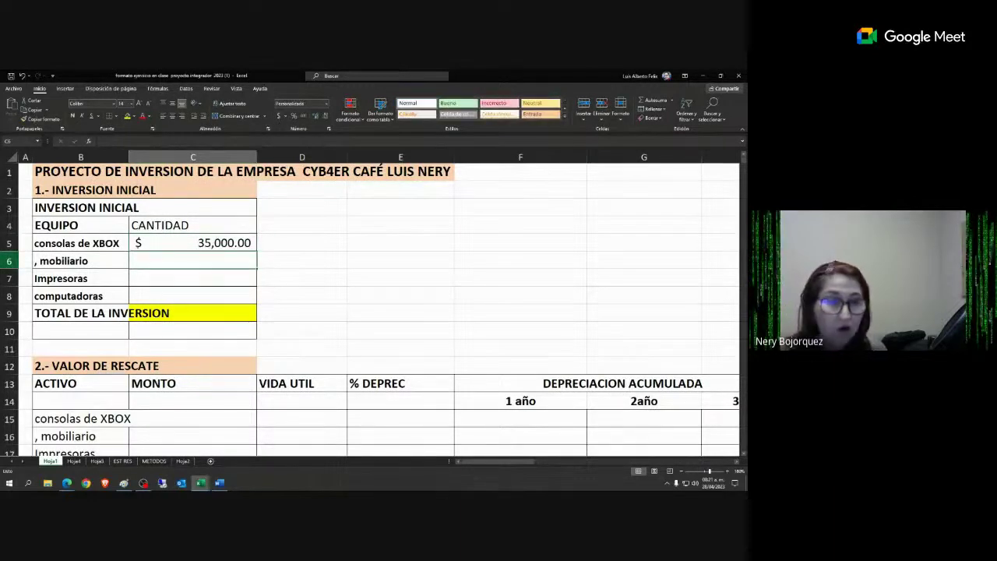
key("alt+Tab")
key("alt+Tab")
key("alt+Tab")
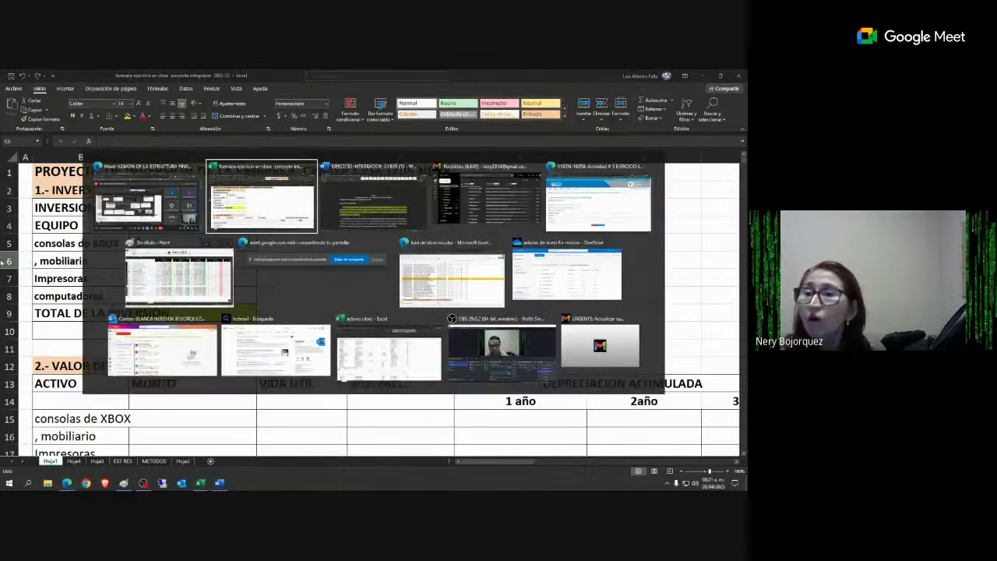
scroll(159, 324, "down", 1)
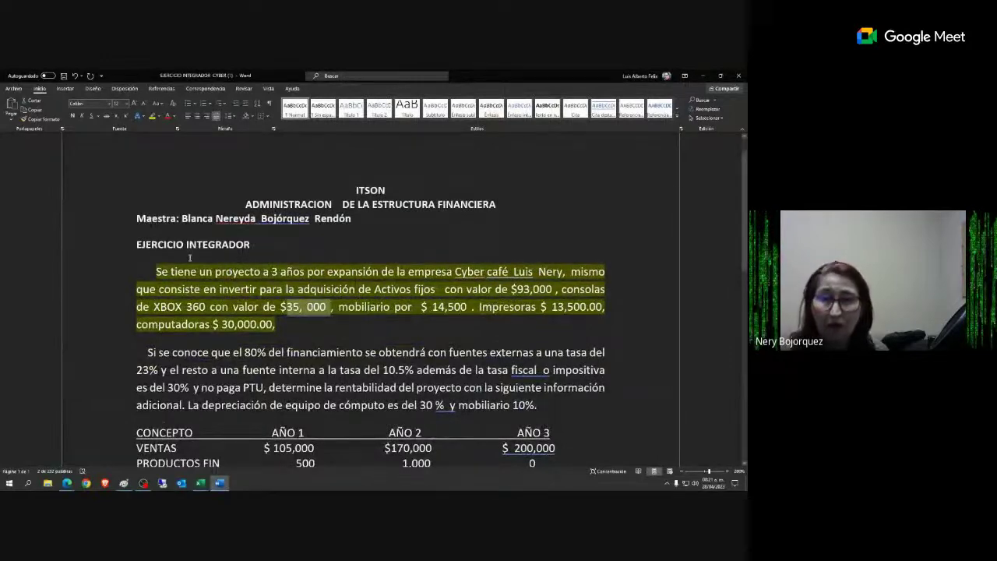
key("alt+Tab")
type("14500")
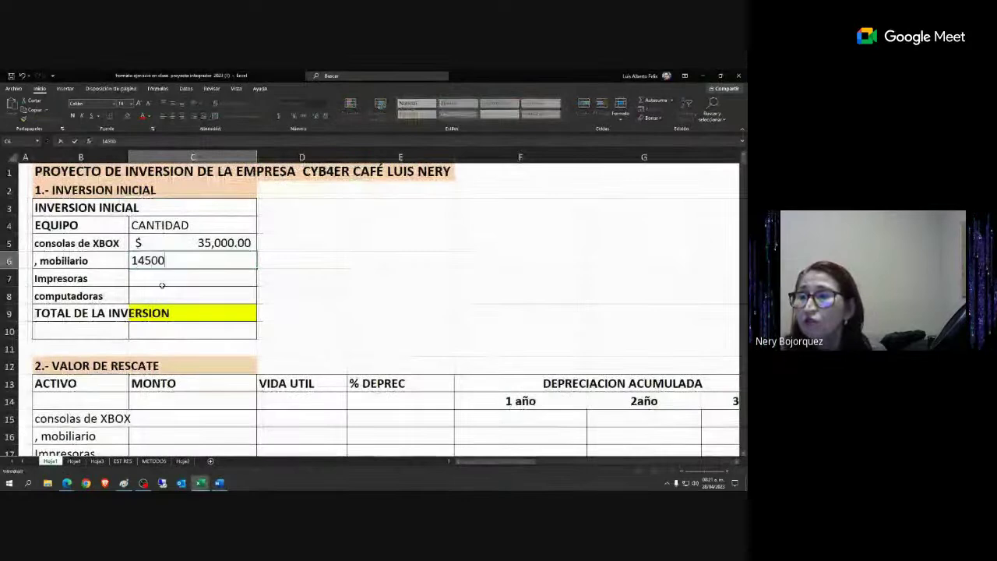
key("Return")
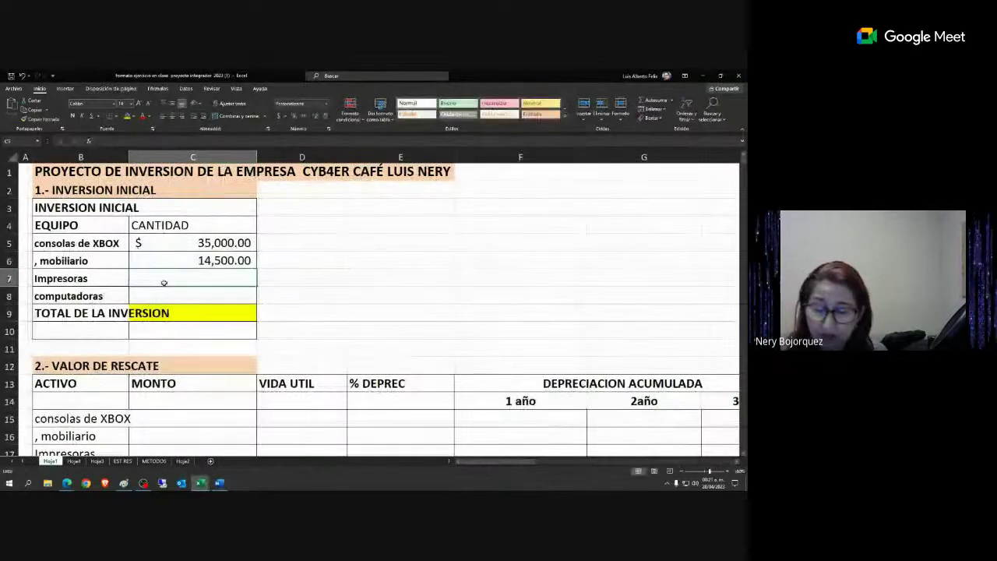
Step: Check the printer cost in the Word exercise and enter 13,500 as the Impresoras amount in C7 of the Excel workbook
key("alt+Tab")
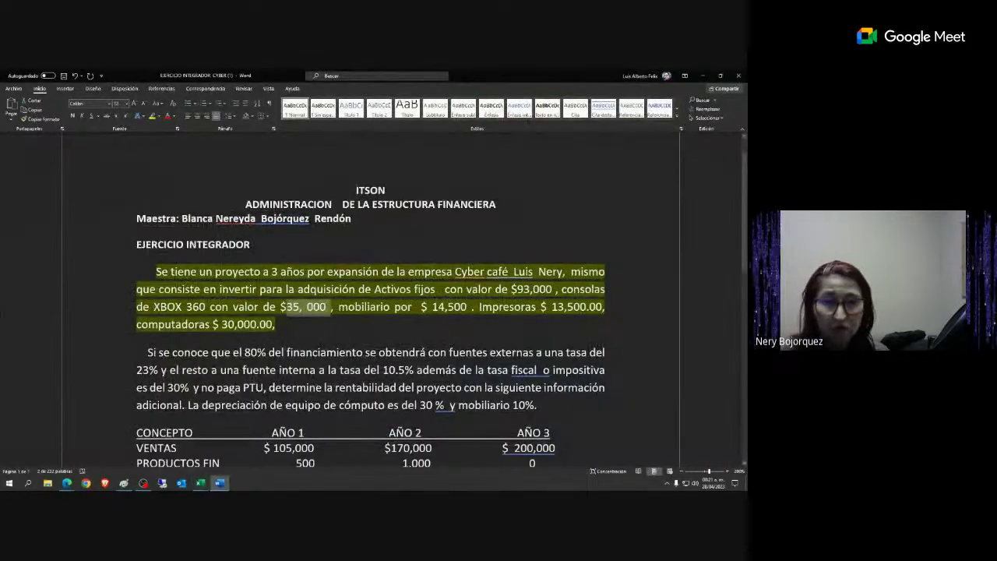
key("alt+Tab")
type("13,5")
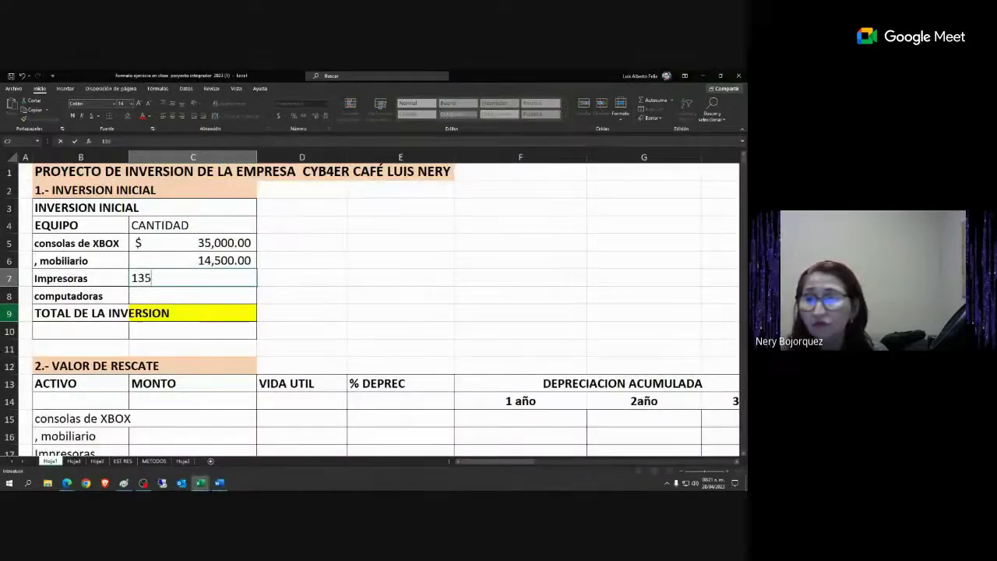
type("00")
left_click(162, 294)
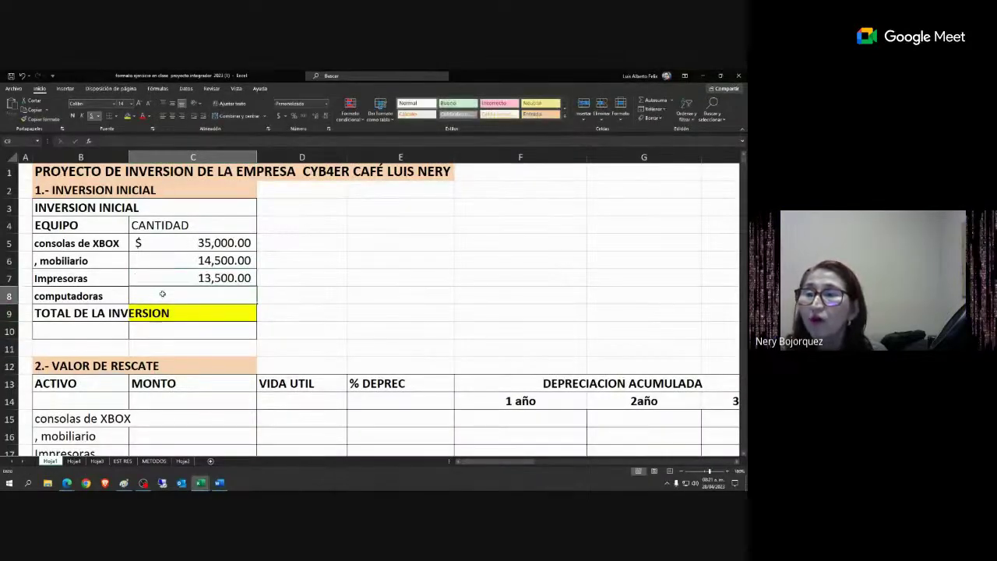
Step: Check the computer cost in the Word exercise and enter 30,000 as the computadoras amount in C8 of the Excel workbook
key("alt+Tab")
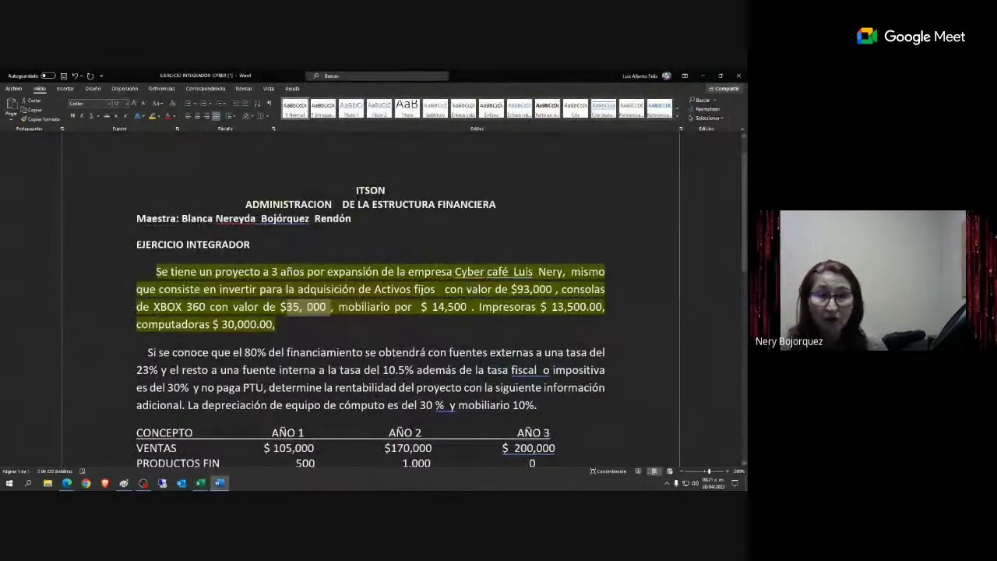
key("alt+Tab")
type("30,000")
key("Return")
Step: Widen column B and total the equipment amounts C5:C8 in the TOTAL DE LA INVERSION cell C9 with AutoSum
left_click_drag(129, 157, 165, 158)
left_click_drag(218, 242, 222, 312)
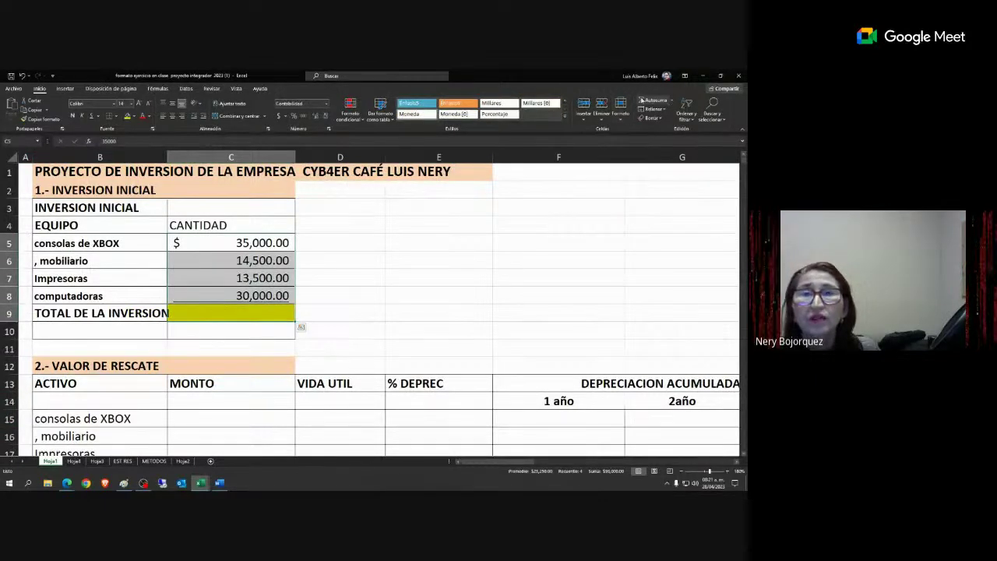
left_click(646, 100)
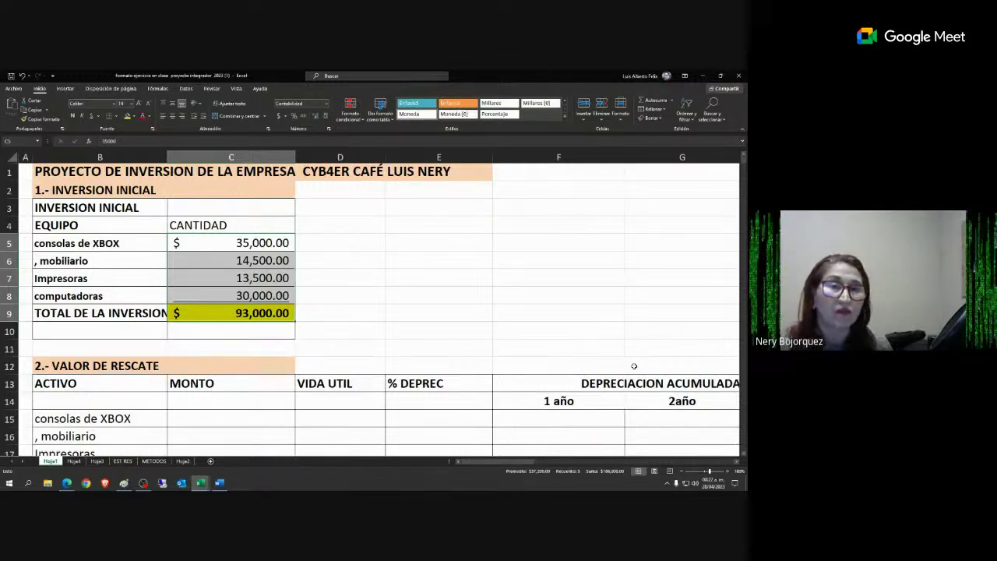
Step: Delete the empty rows 11 and 10 between the investment total and the VALOR DE RESCATE section
key("alt+Tab")
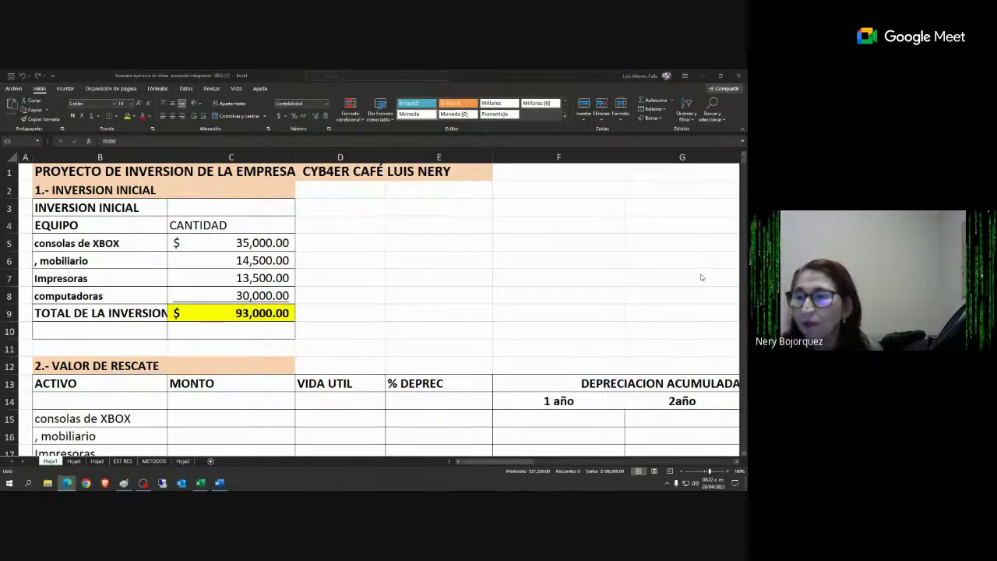
scroll(701, 277, "down", 2)
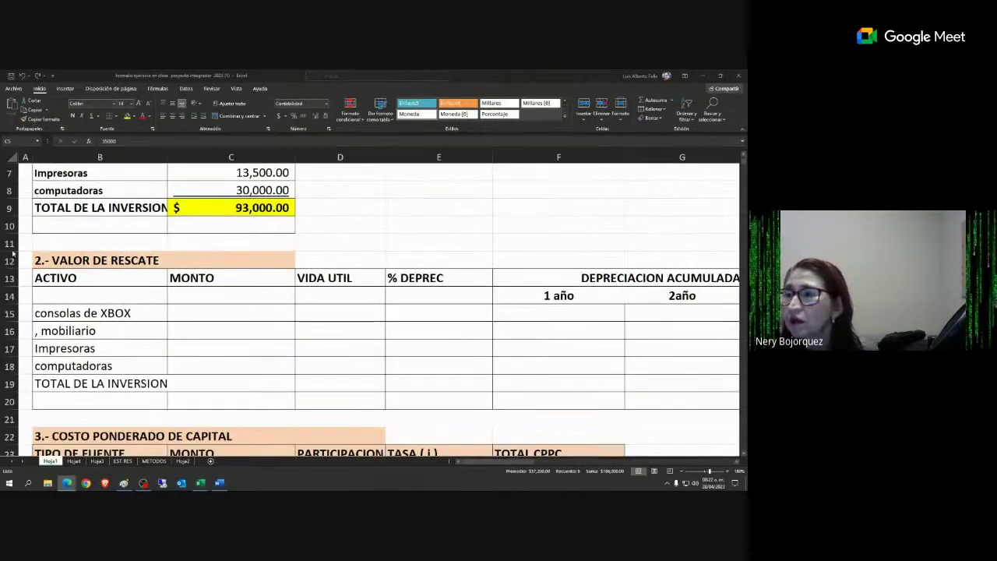
right_click(8, 243)
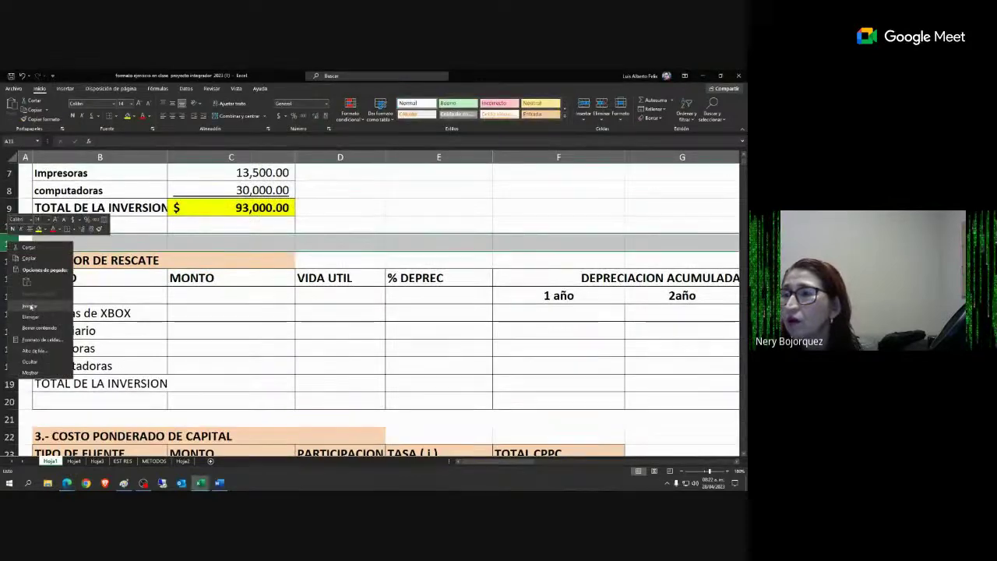
left_click(30, 318)
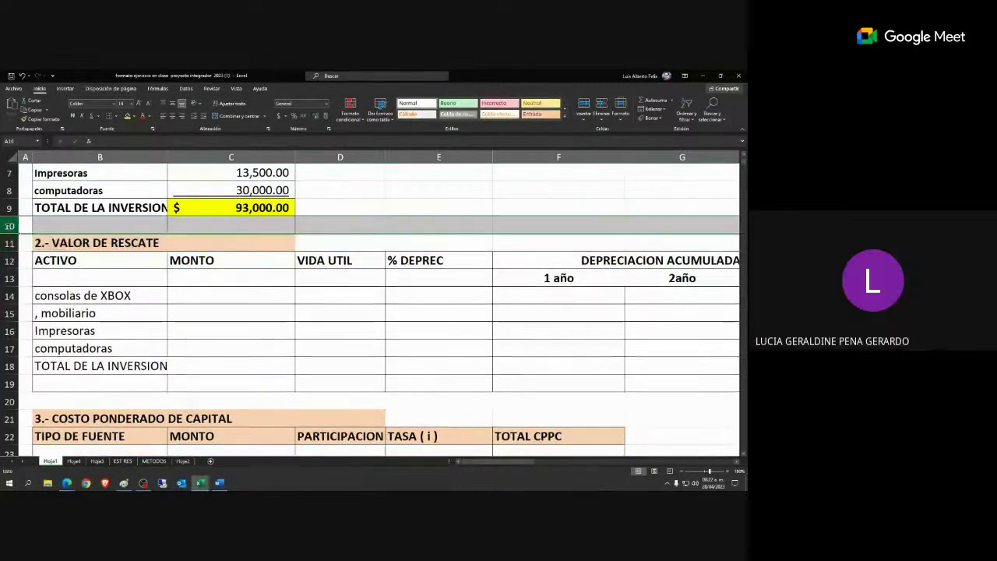
right_click(8, 225)
left_click(33, 299)
Step: Link the XBOX consoles' MONTO cell C13 in the VALOR DE RESCATE table to the initial investment amount in C5
left_click(85, 295)
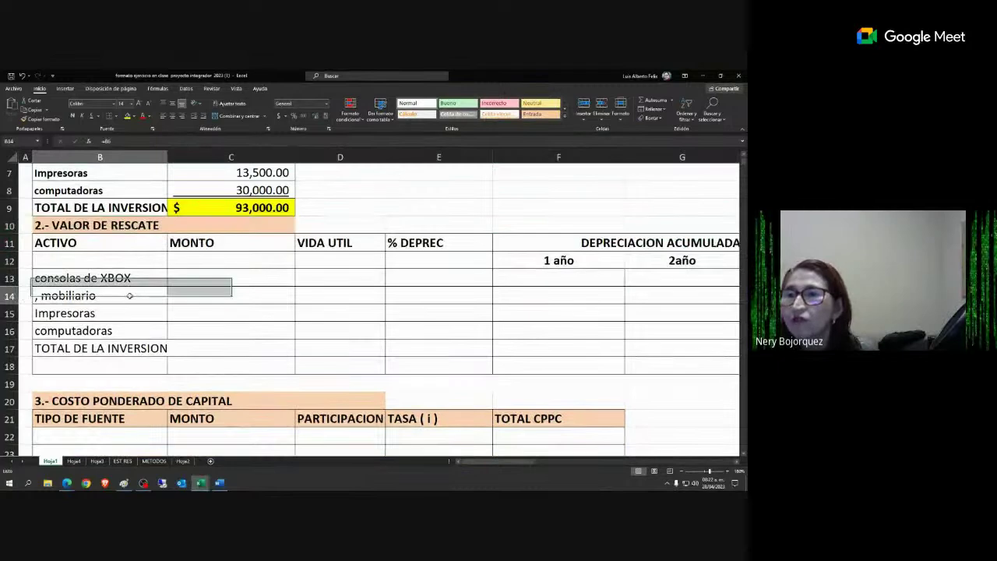
left_click(100, 277)
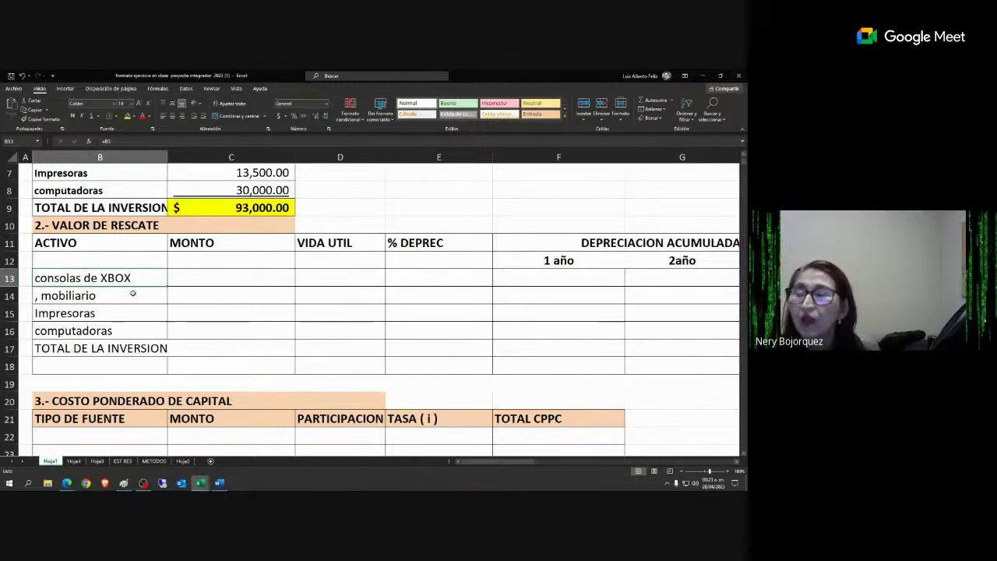
left_click(209, 277)
type("=")
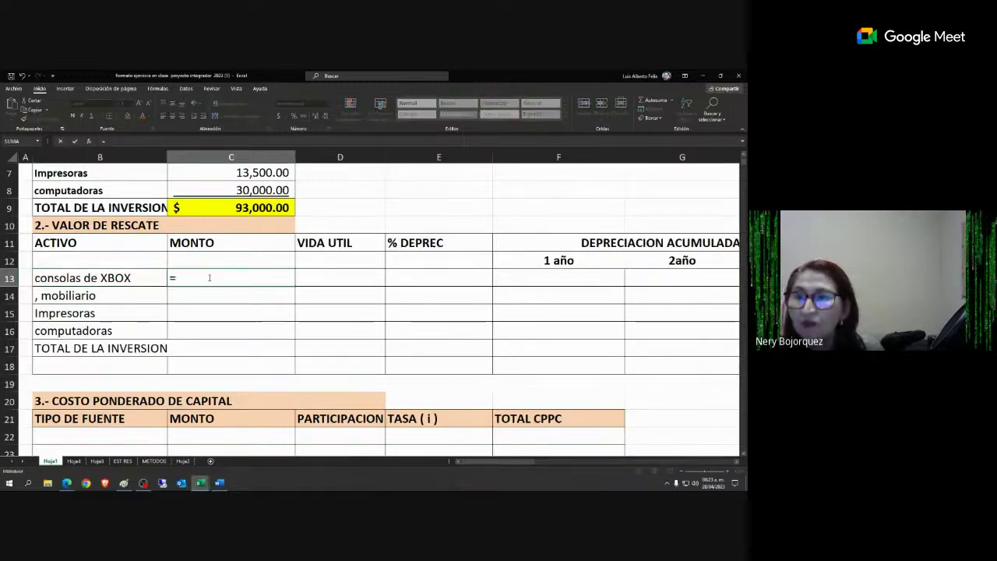
scroll(209, 278, "up", 2)
left_click(222, 243)
key("Return")
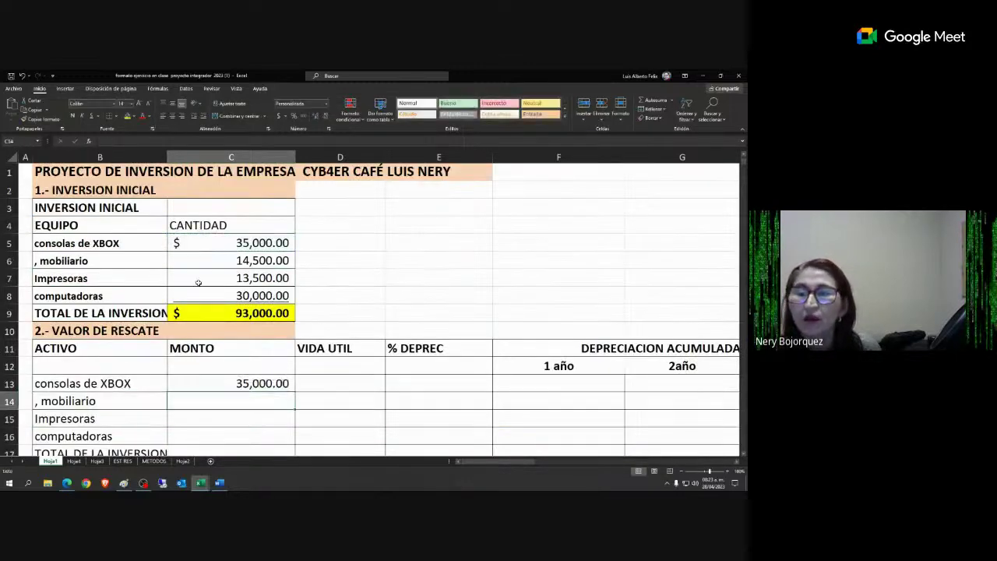
Step: Fill the C13 link formula down through C16 to bring in the furniture, printer and computer amounts
scroll(252, 341, "down", 1)
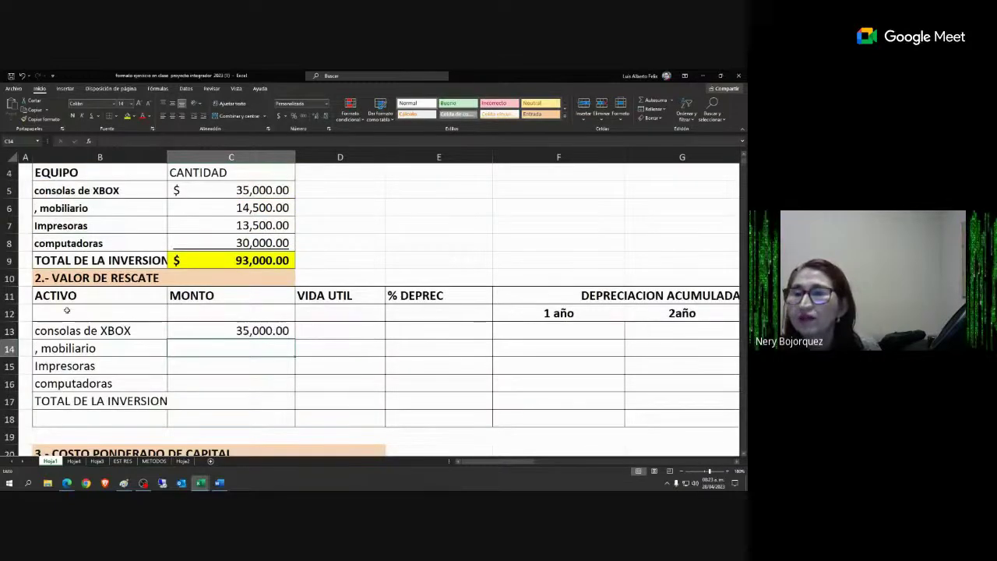
left_click(220, 329)
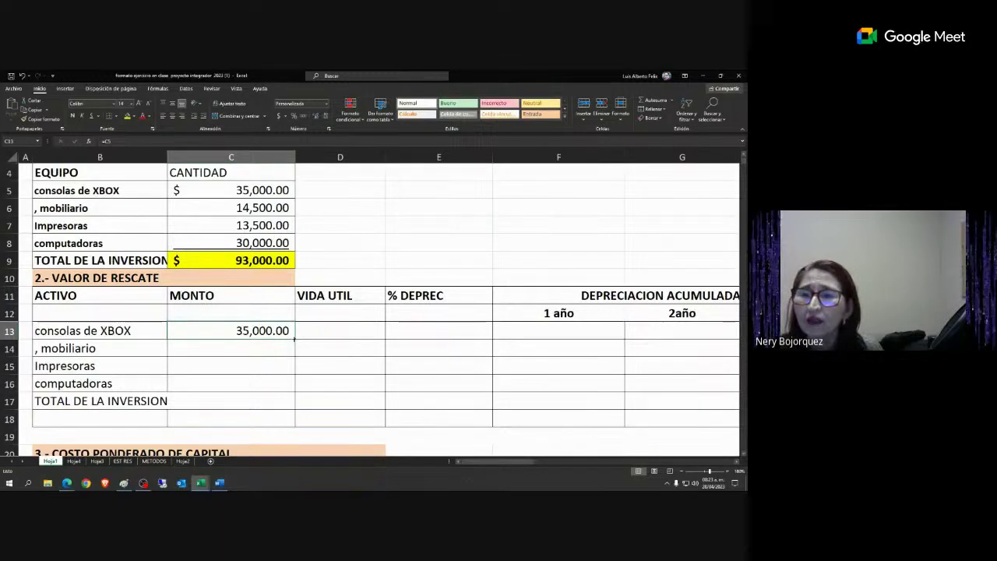
left_click_drag(294, 338, 294, 394)
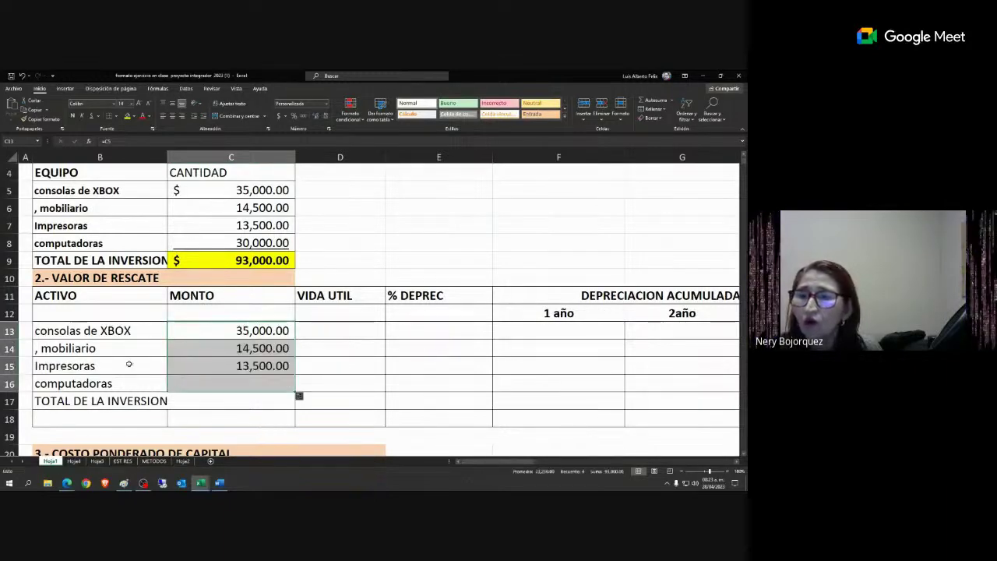
Step: Underline the computers' amount in C16 and total the MONTO column in C17 with AutoSum
left_click(233, 415)
left_click(222, 383)
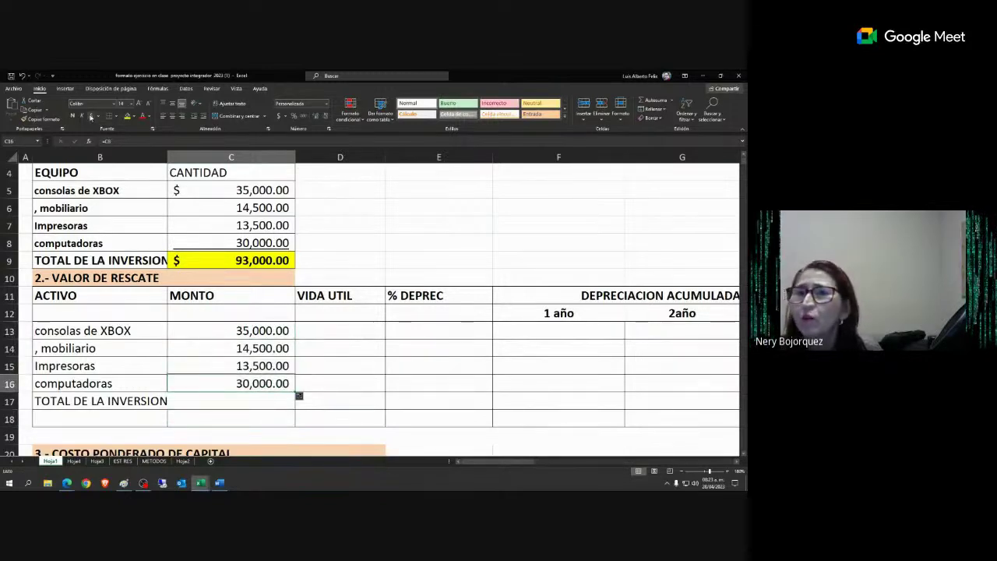
left_click(90, 115)
left_click_drag(205, 336, 234, 401)
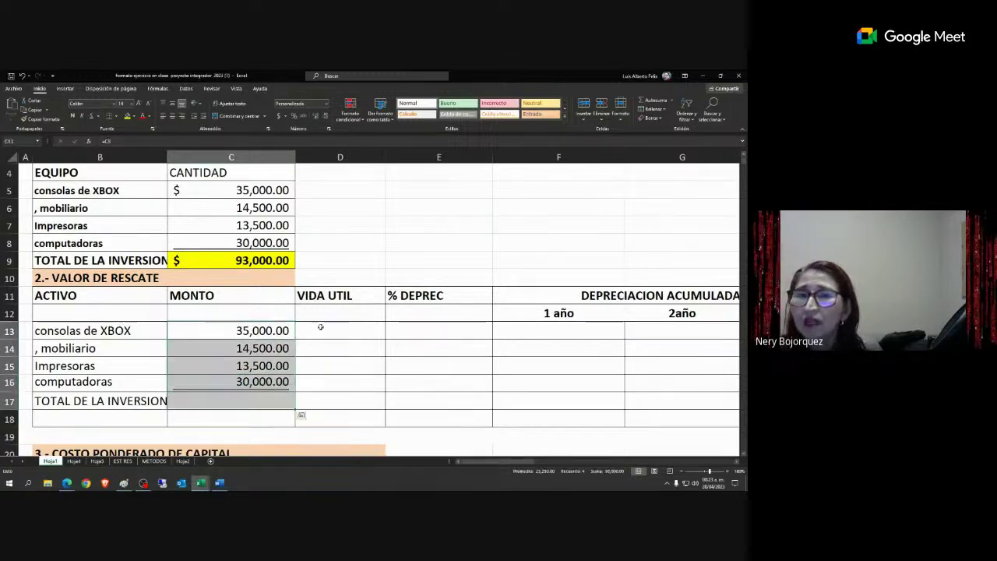
left_click(653, 100)
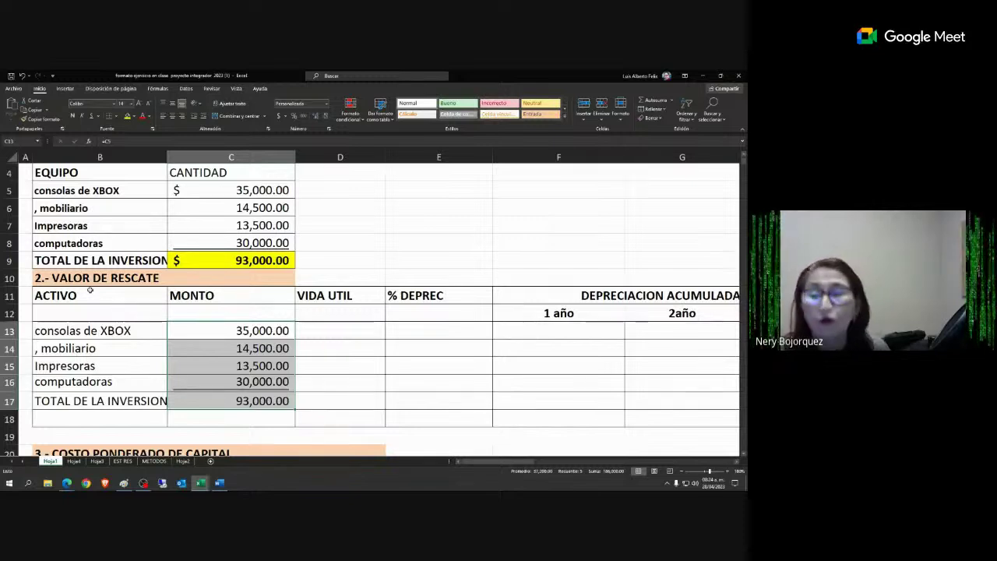
Step: Examine the VIDA UTIL and % DEPREC columns and the asset rows of the VALOR DE RESCATE table
left_click(337, 322)
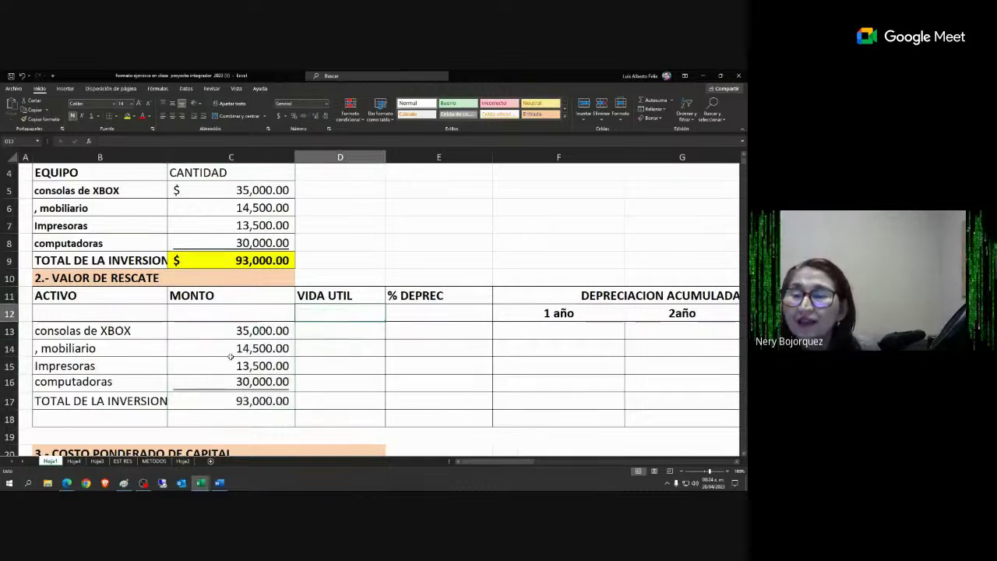
left_click_drag(319, 397, 319, 394)
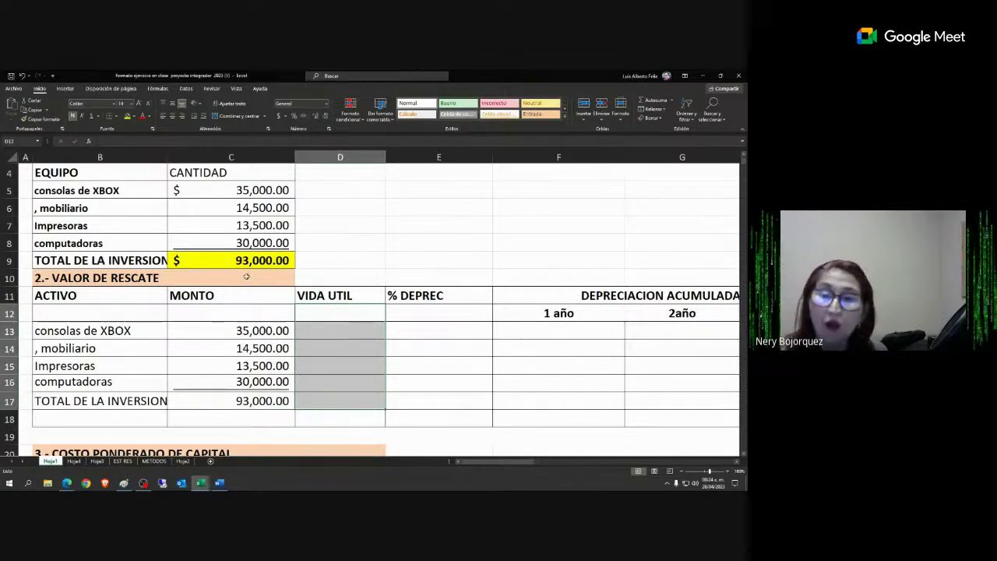
left_click_drag(407, 311, 440, 389)
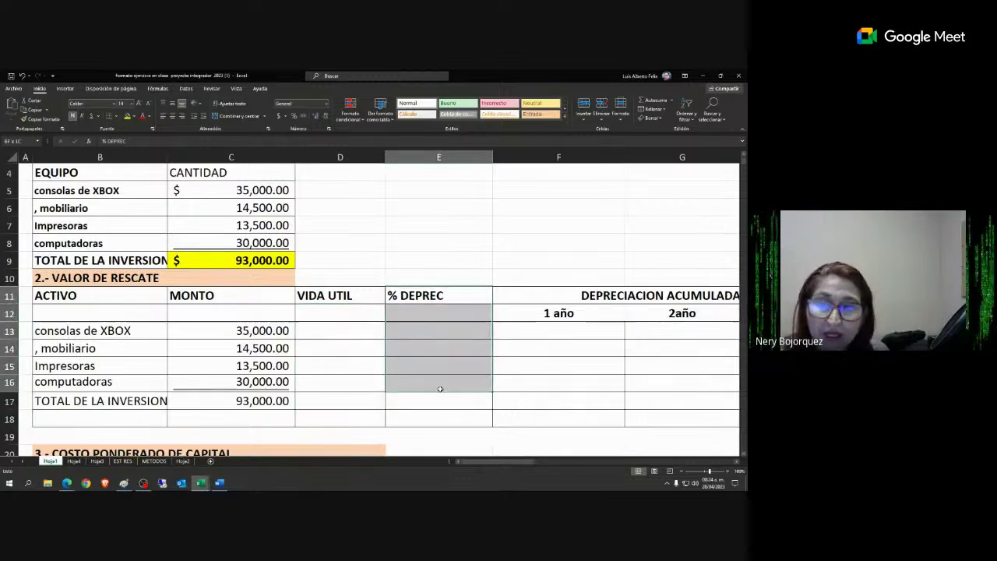
left_click(413, 332)
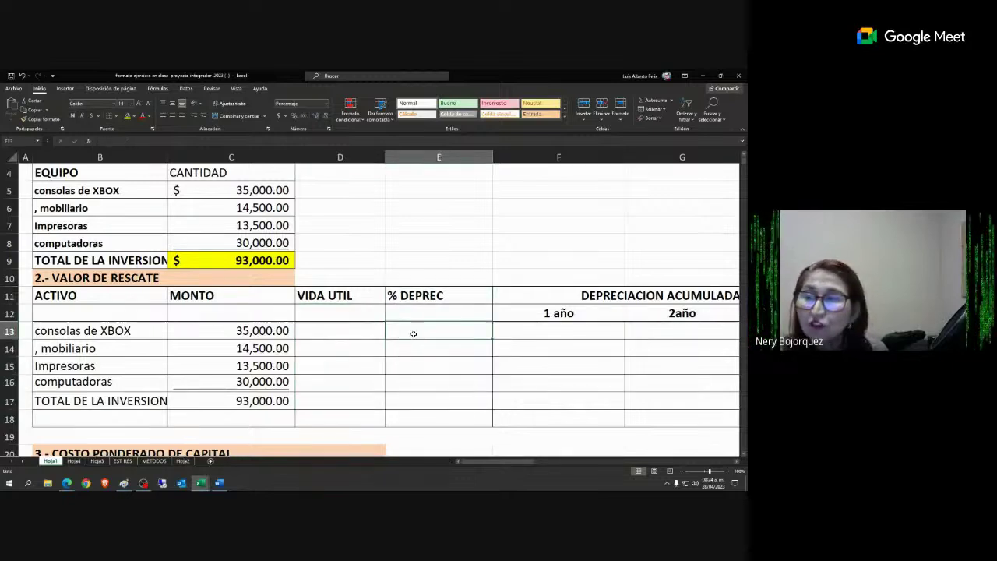
left_click(68, 333)
key("Down")
key("Down")
key("Down")
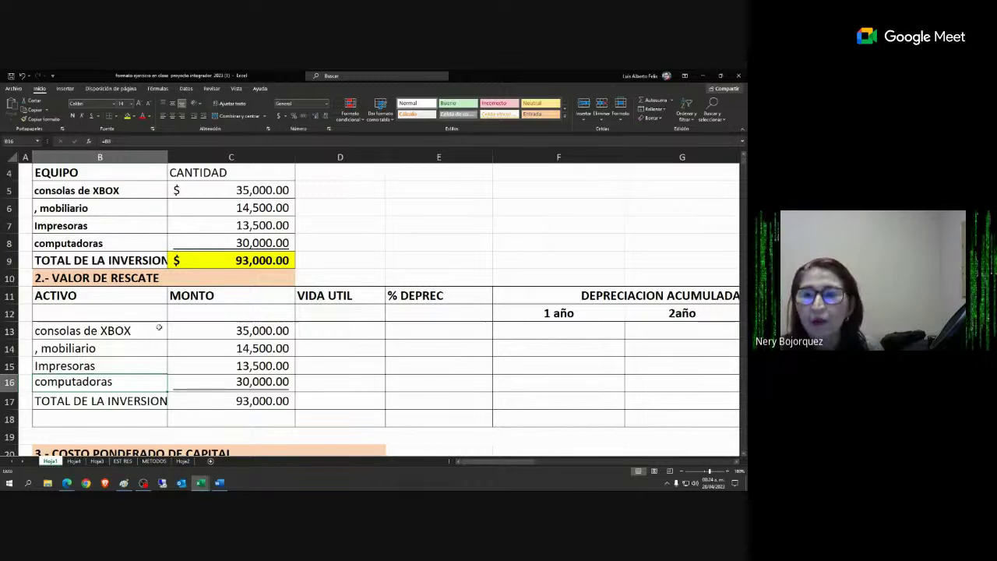
Step: Enter depreciation rates of 30% for the XBOX consoles in E13 and 10% for the furniture in E14
left_click(397, 331)
type("30")
key("Return")
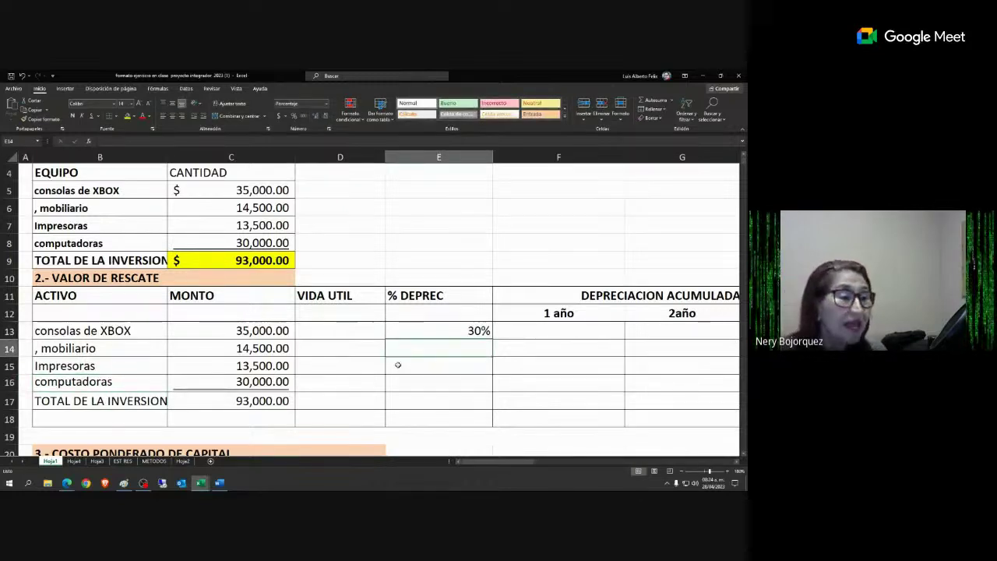
type("10")
key("Return")
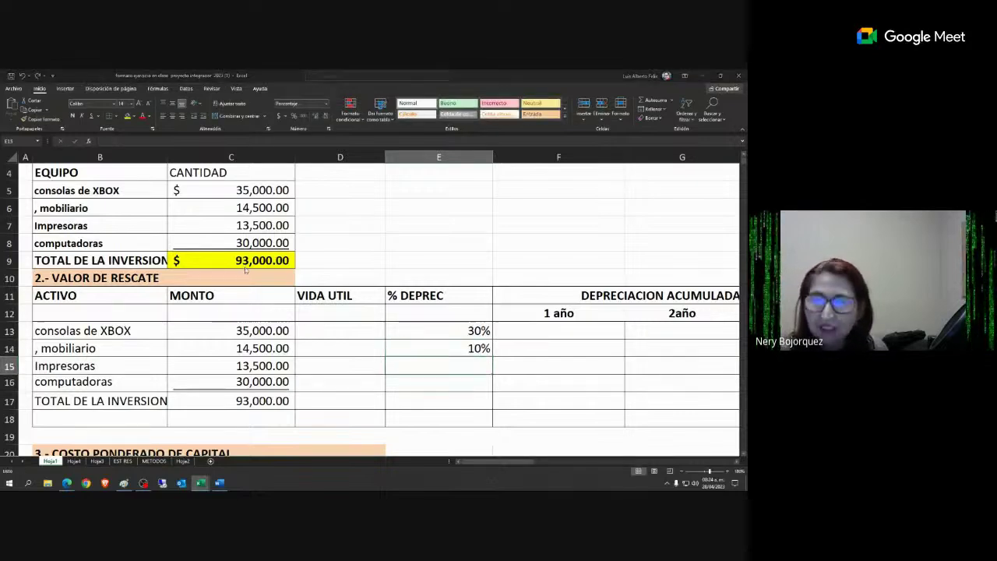
Step: Switch to the Word exercise and highlight the sentence giving the computer equipment and furniture depreciation rates
key("alt+Tab")
scroll(244, 264, "down", 2)
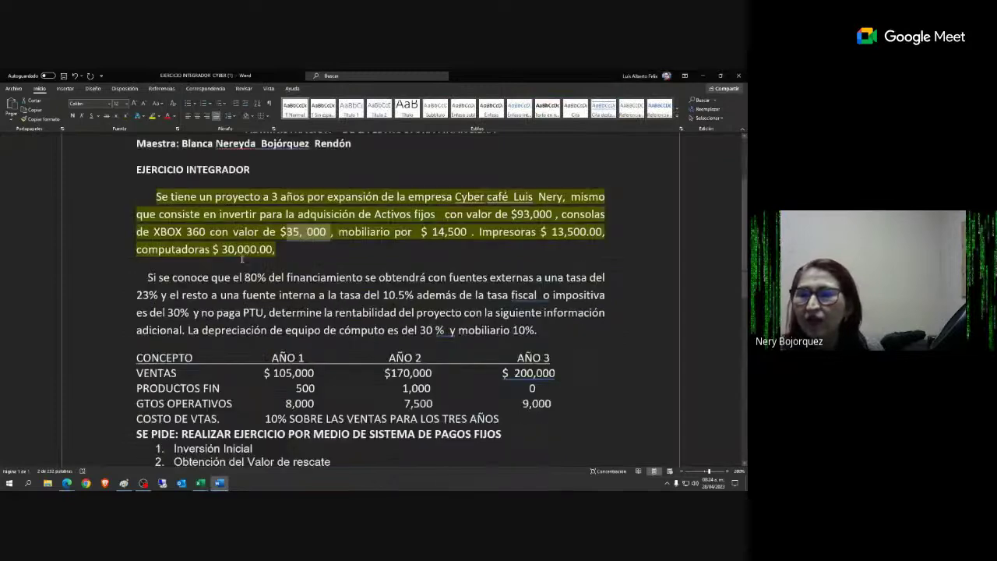
scroll(224, 296, "down", 2)
left_click_drag(188, 255, 537, 260)
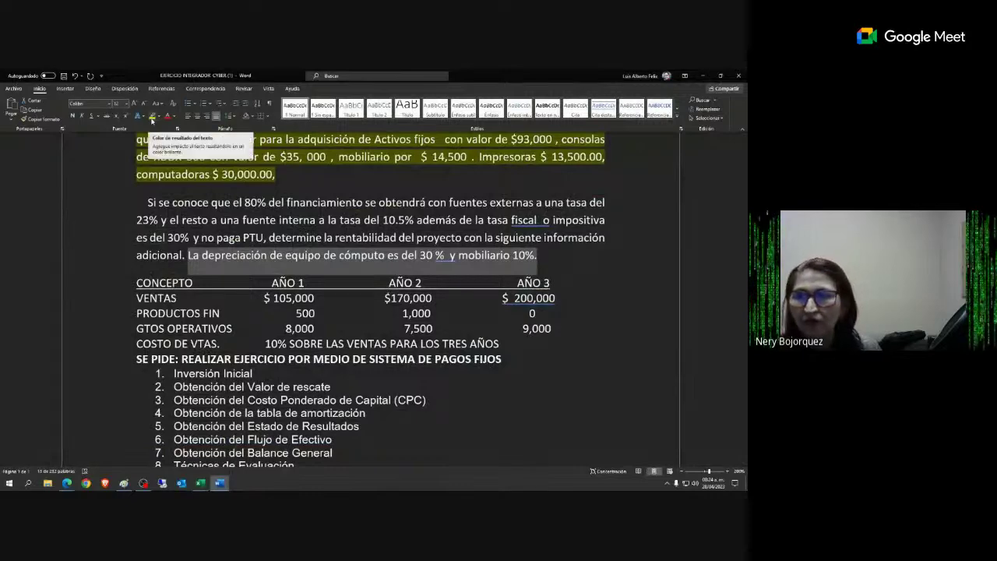
left_click(152, 116)
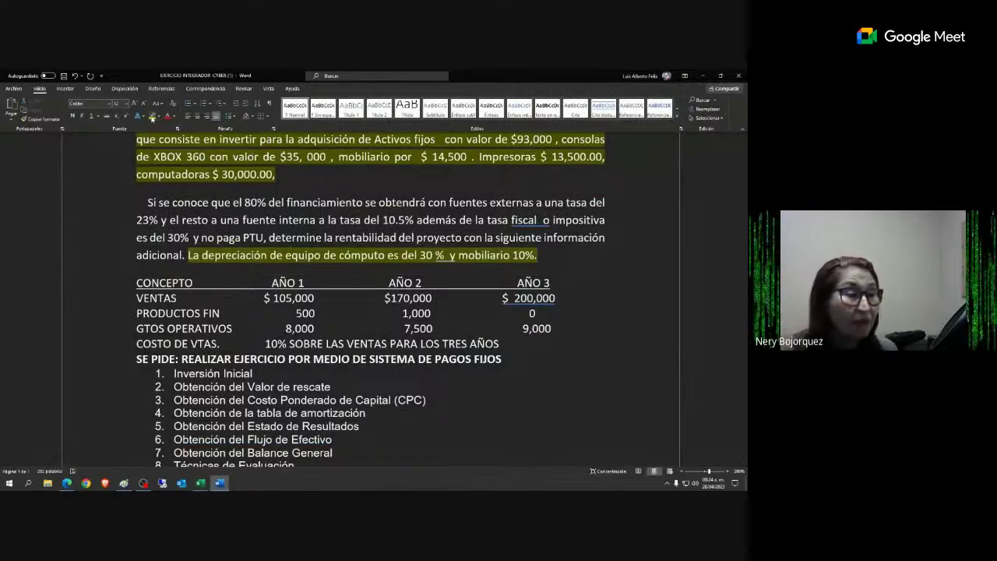
Step: Return to the Excel workbook and enter a 30% depreciation rate for the printers in E15 and the computers in E16
key("alt+Tab")
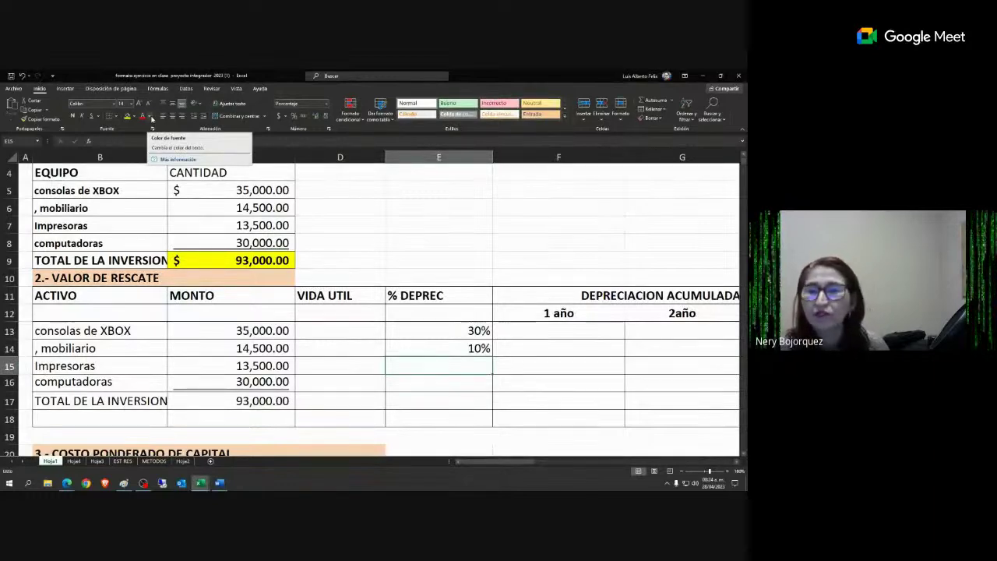
type("30")
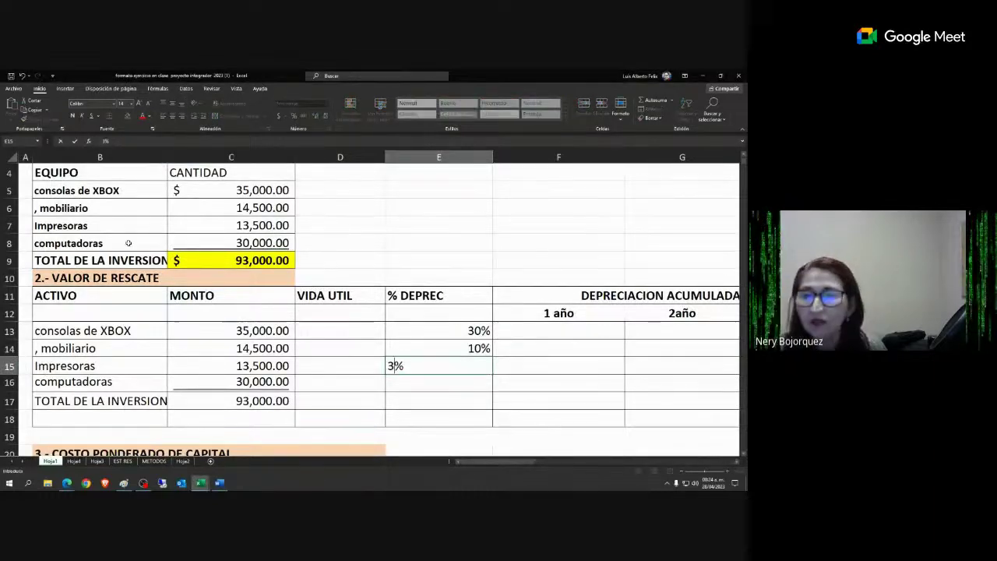
key("Return")
type("30")
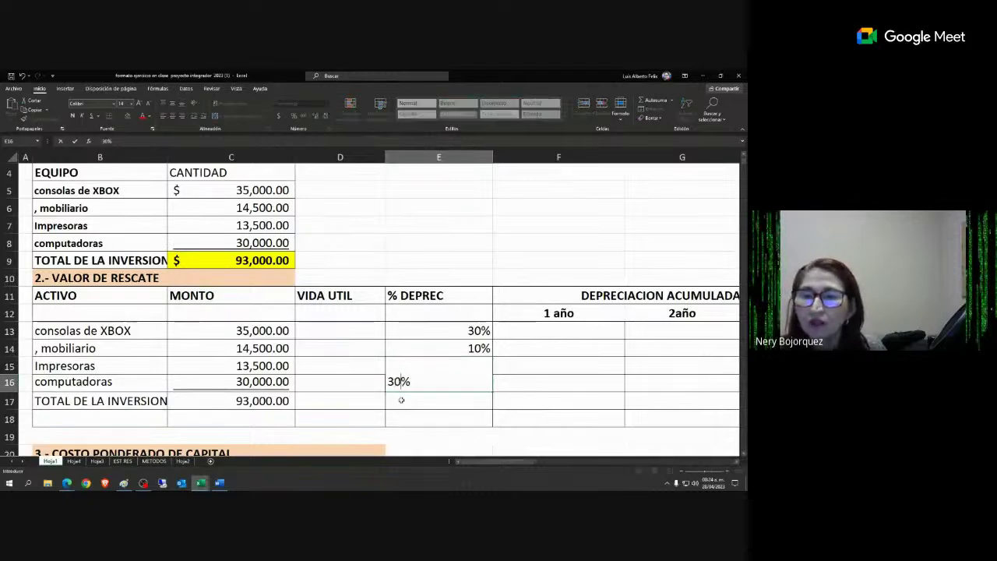
left_click(397, 400)
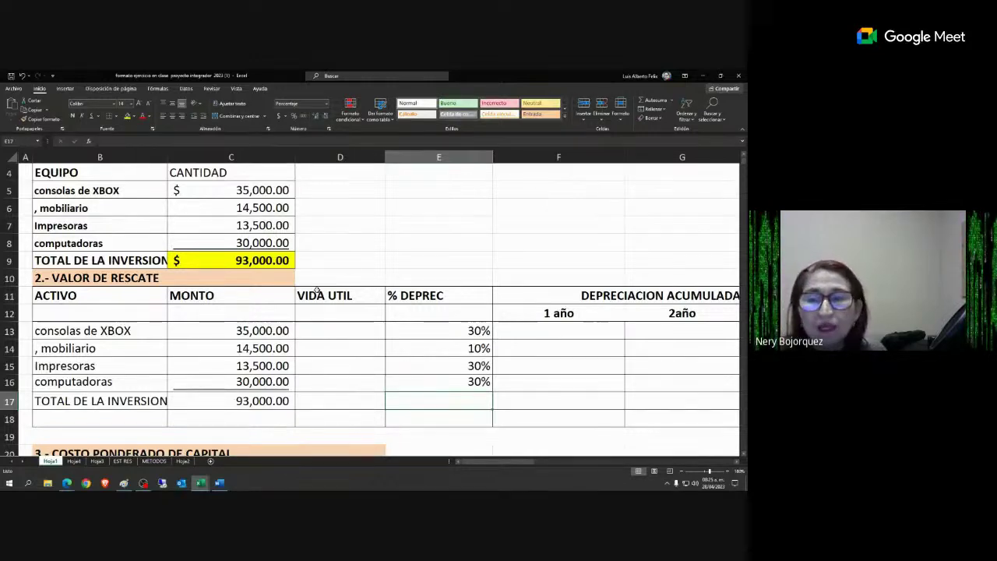
Step: Set up the useful life calculation above the VALOR DE RESCATE table with 1 in E8, 30 in F8 and 100 in F9
left_click_drag(312, 330, 327, 398)
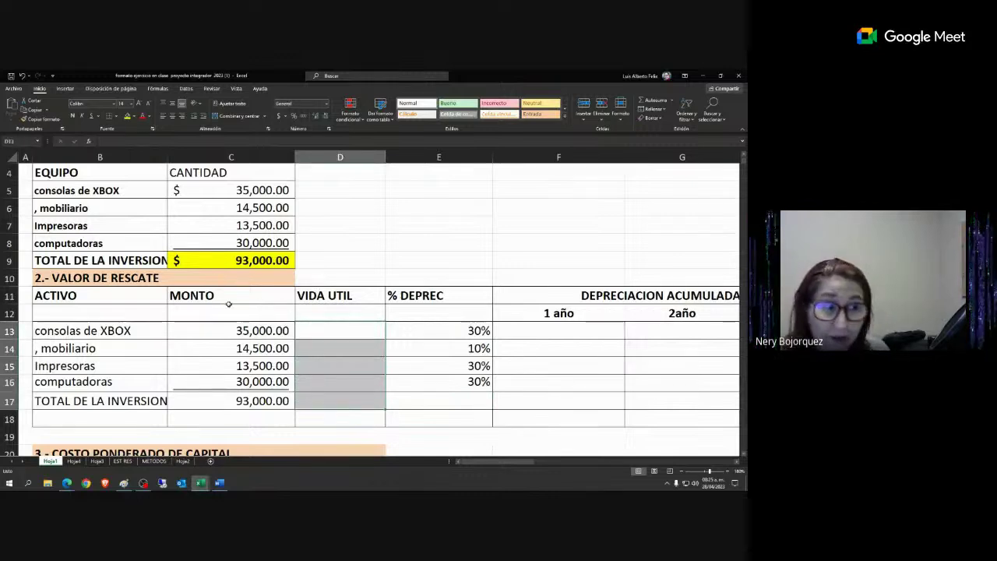
left_click(420, 242)
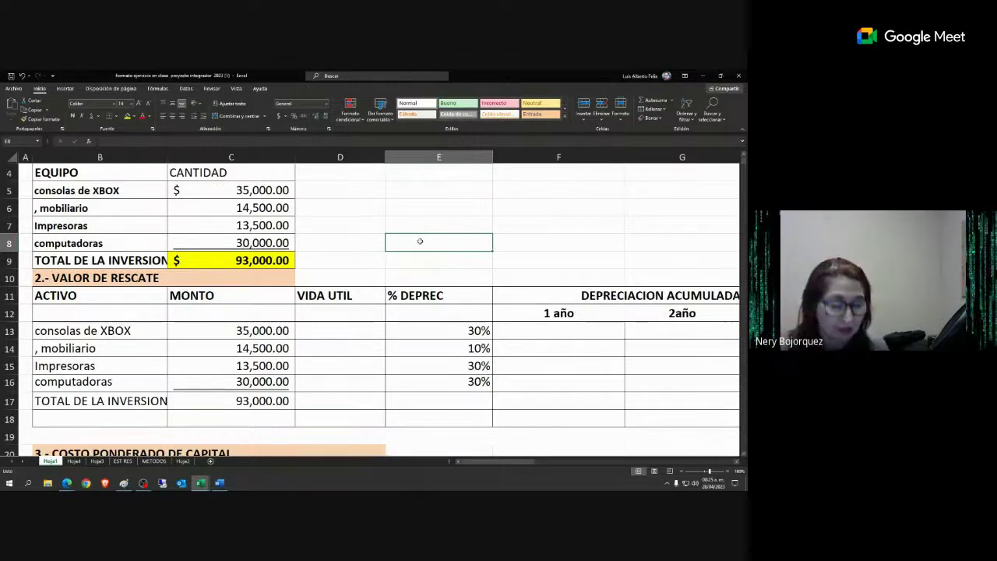
type("1")
left_click(517, 240)
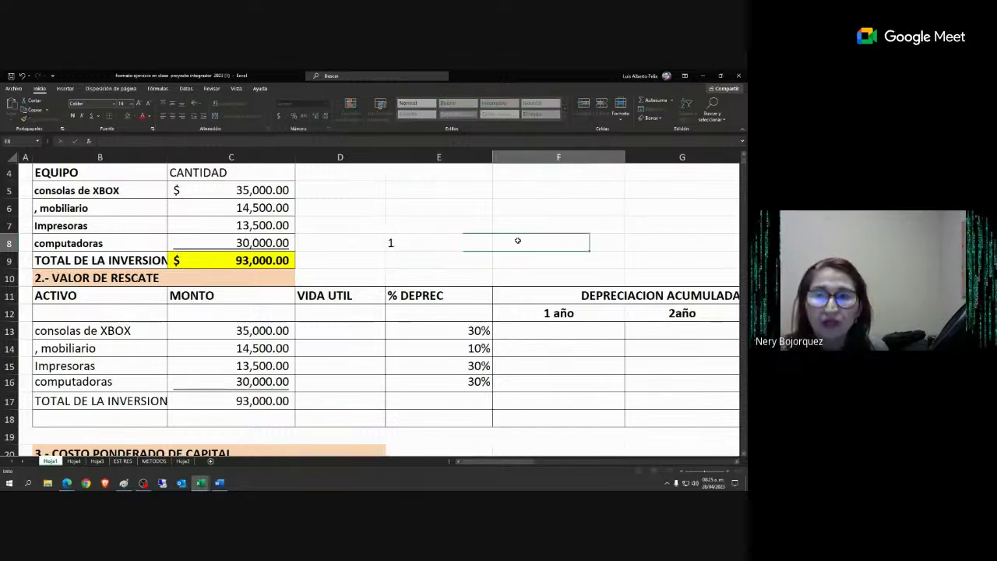
type("30")
left_click(514, 260)
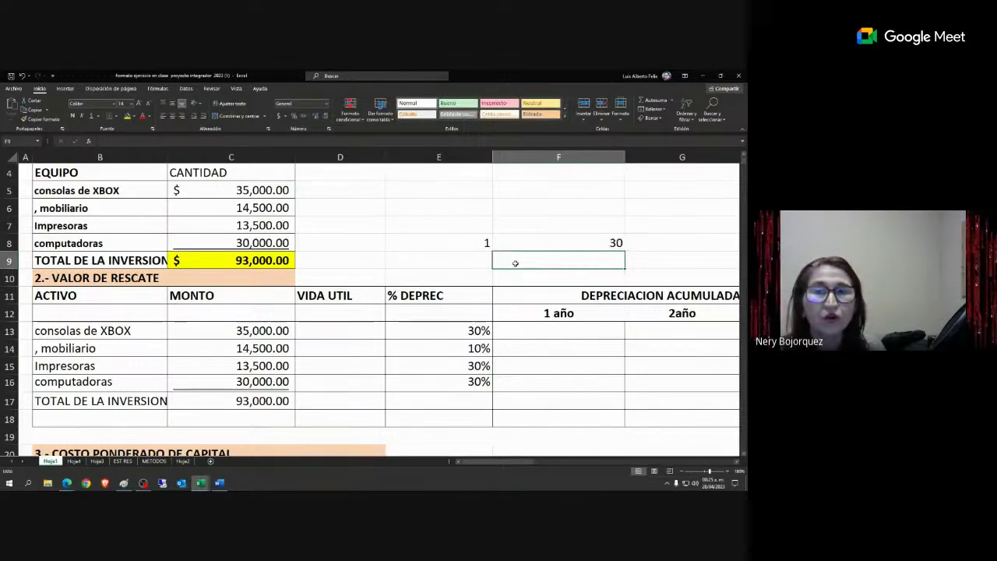
type("100")
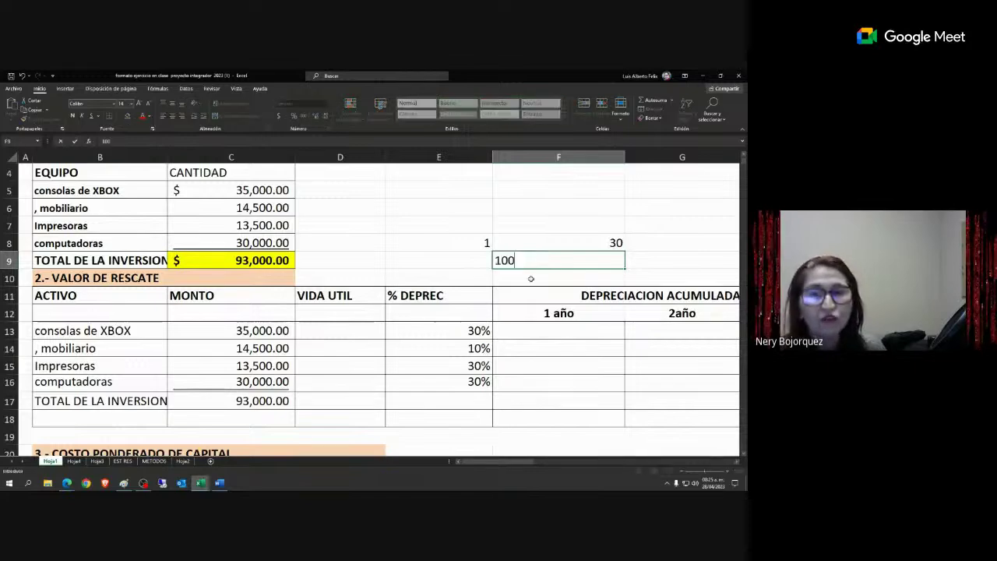
left_click(530, 278)
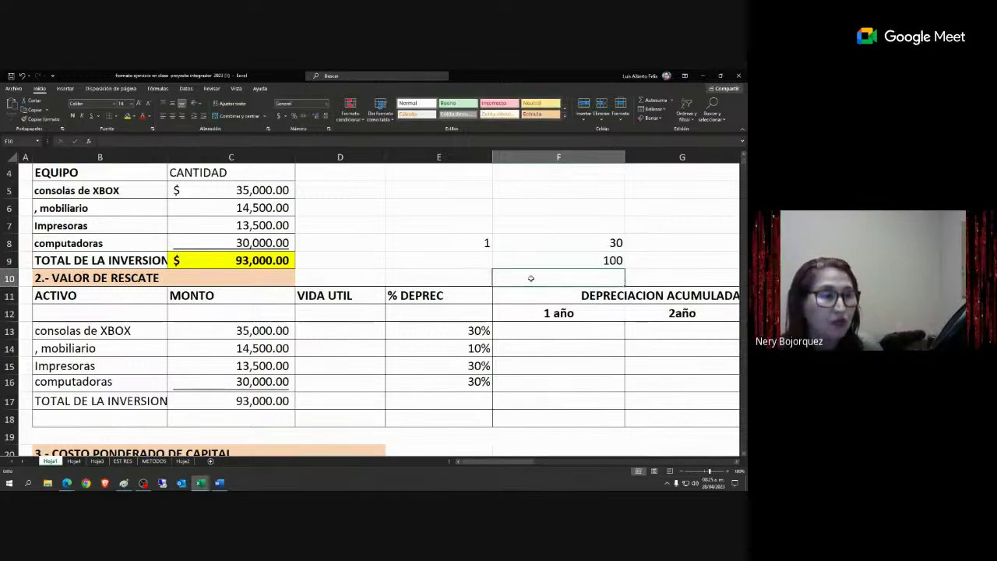
Step: Calculate the useful life in E9 with the formula =E8*F9/F8
left_click(440, 260)
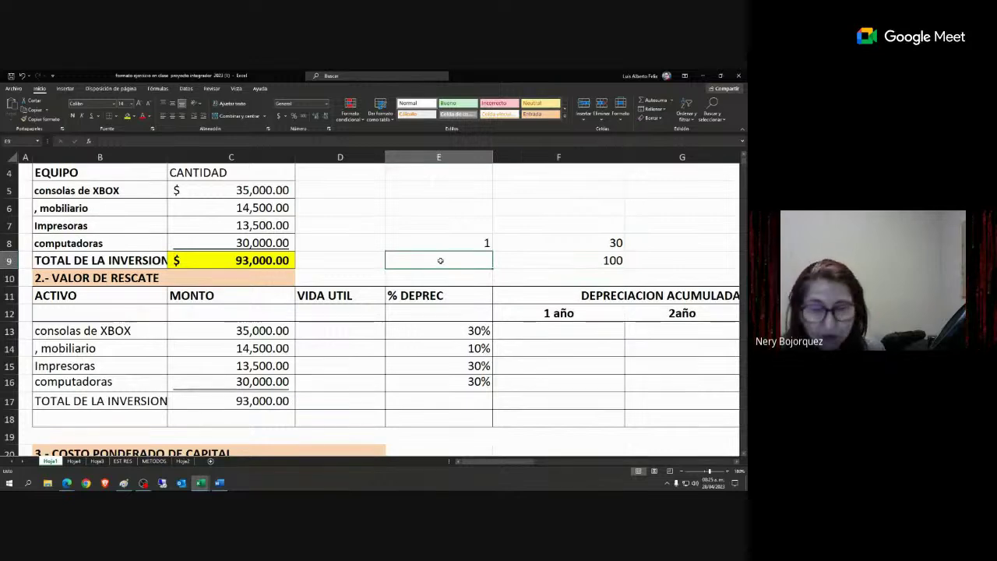
left_click(446, 242)
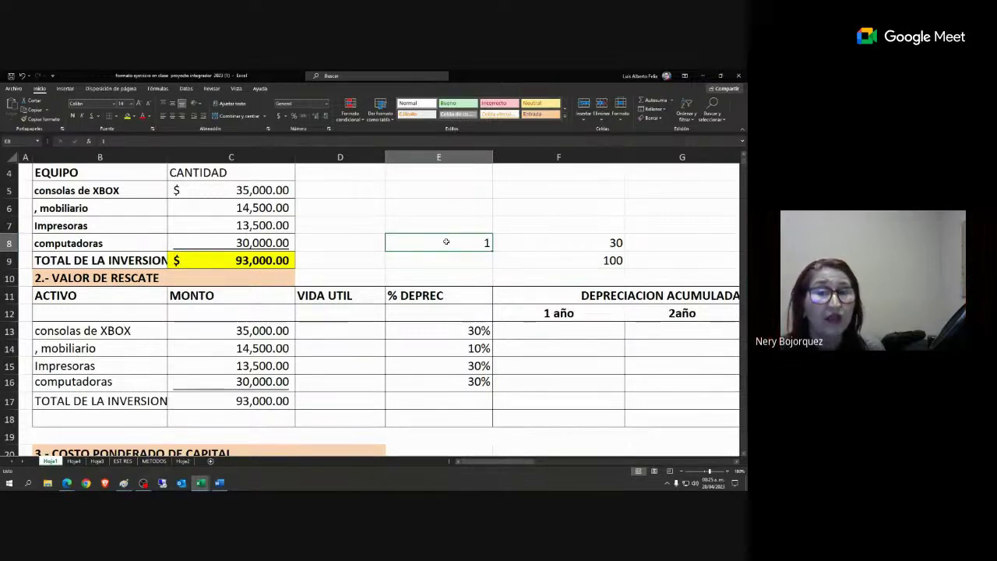
left_click(547, 244)
left_click(569, 262)
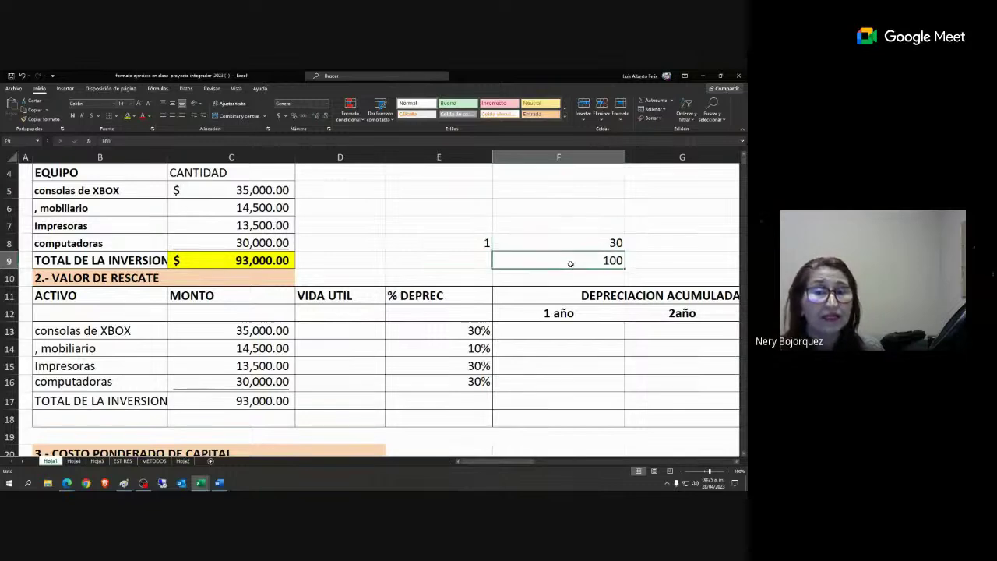
left_click(457, 261)
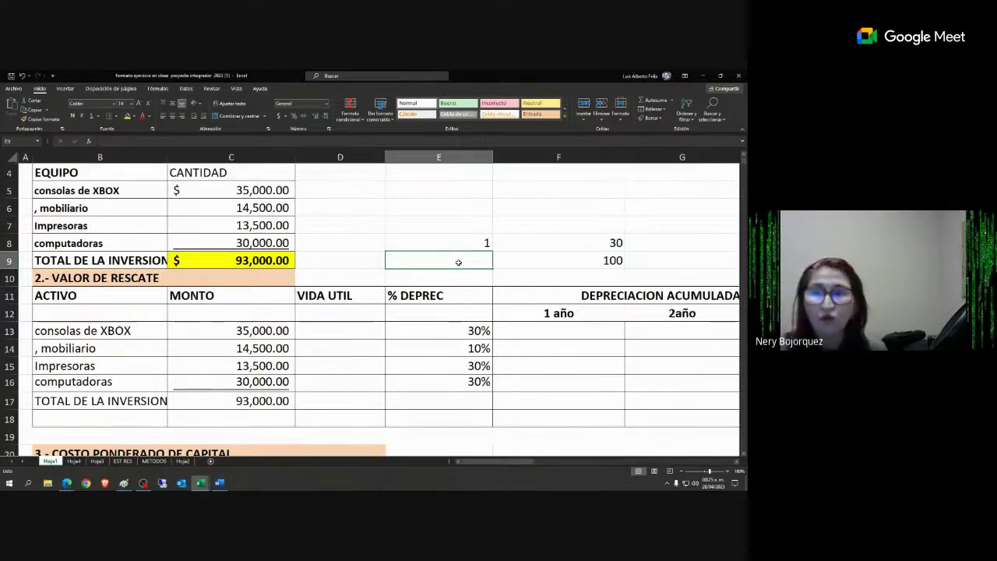
type("=")
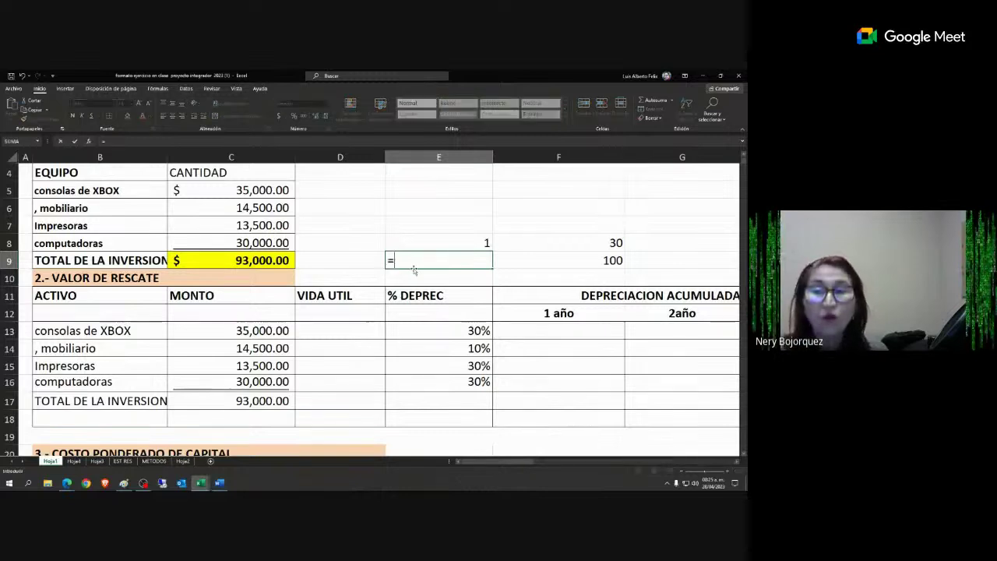
left_click(473, 242)
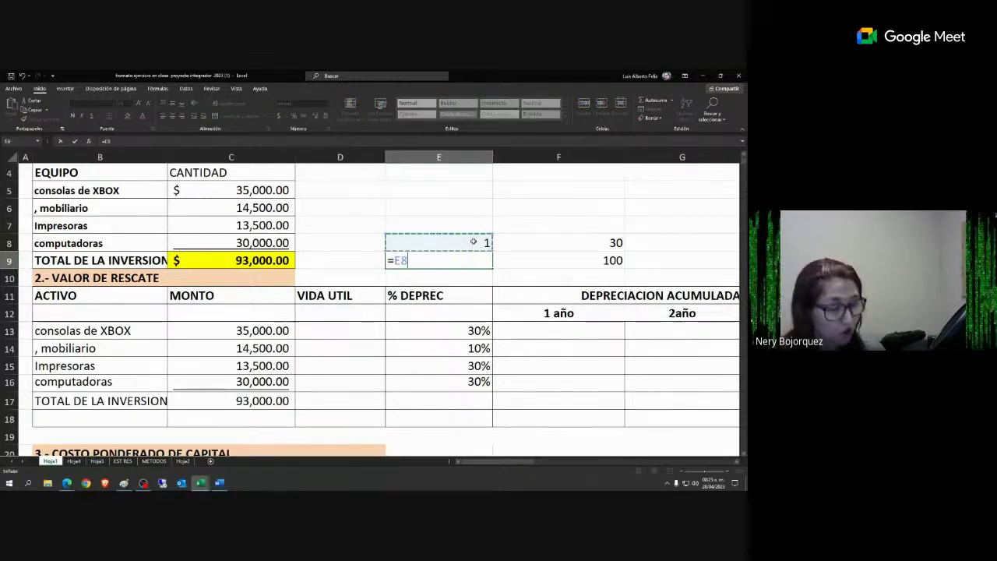
type("*")
left_click(575, 262)
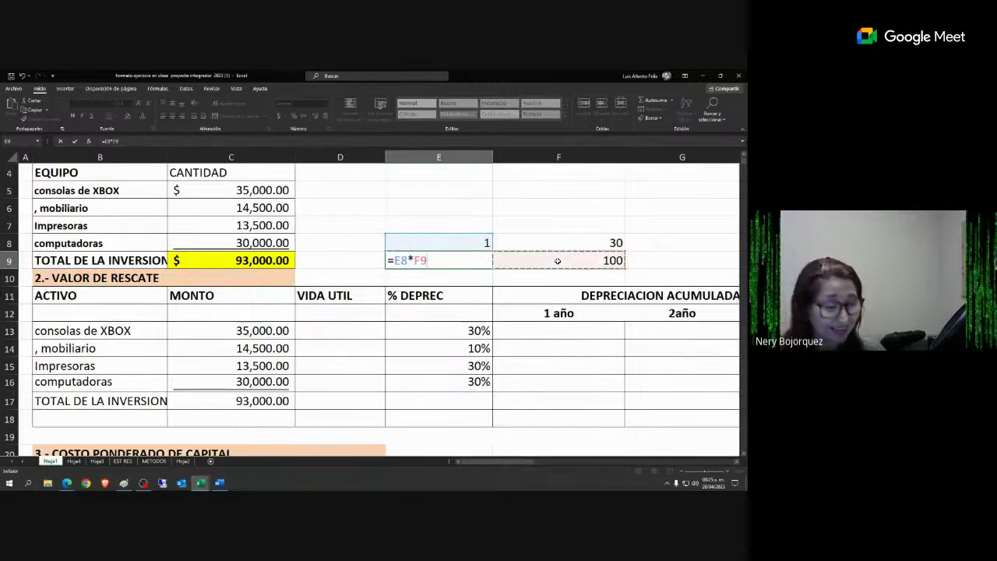
type("/")
left_click(585, 242)
key("Return")
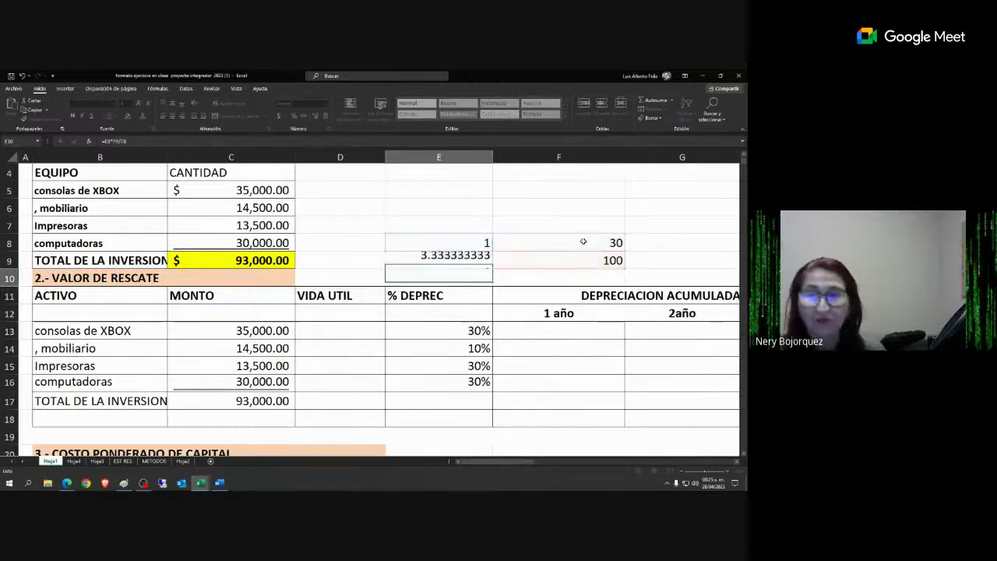
left_click(422, 259)
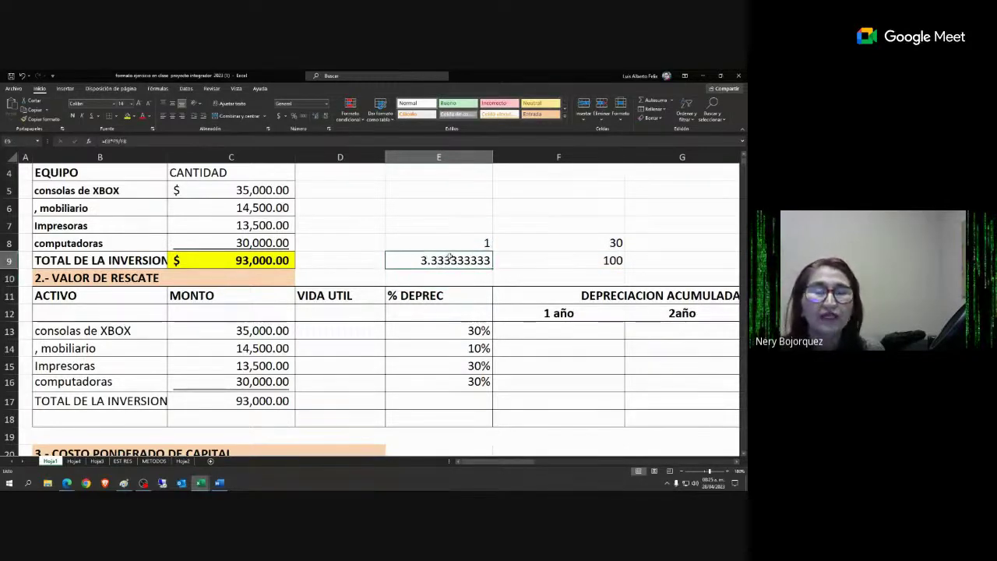
Step: Enter "3 AÑOS 3 MESE" as the XBOX consoles' VIDA UTIL in D13
left_click(330, 331)
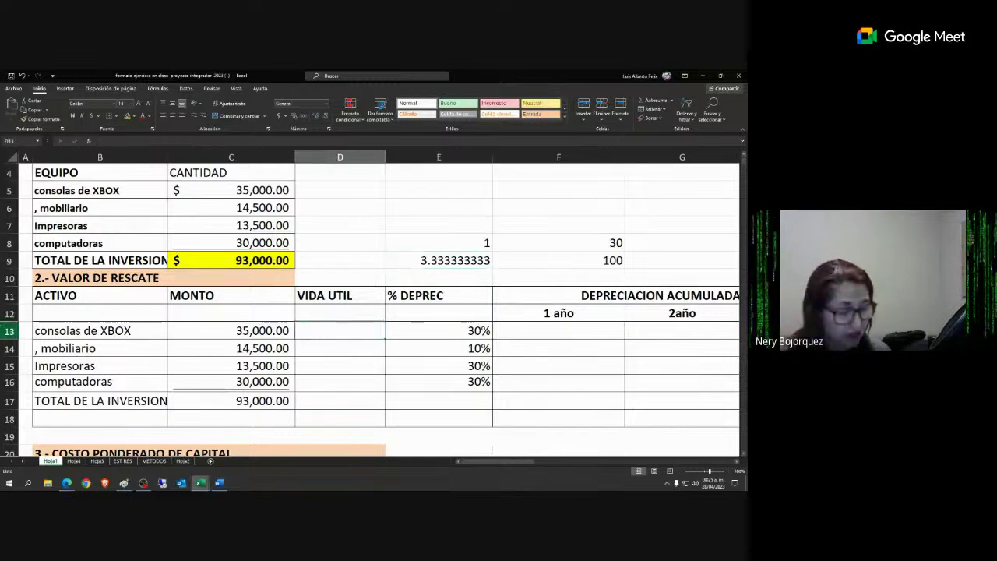
type("3 AÑOS")
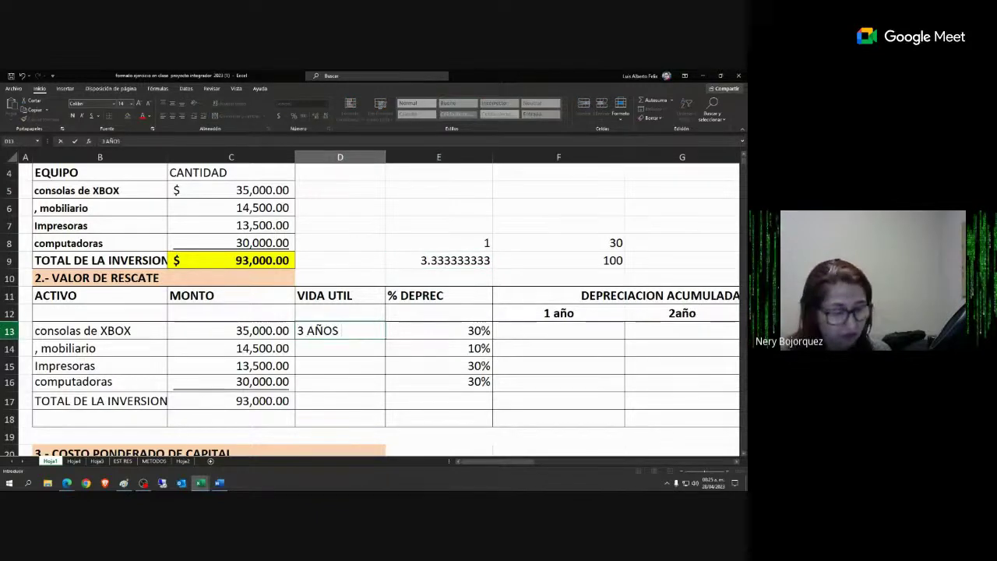
type(" 3 MESE")
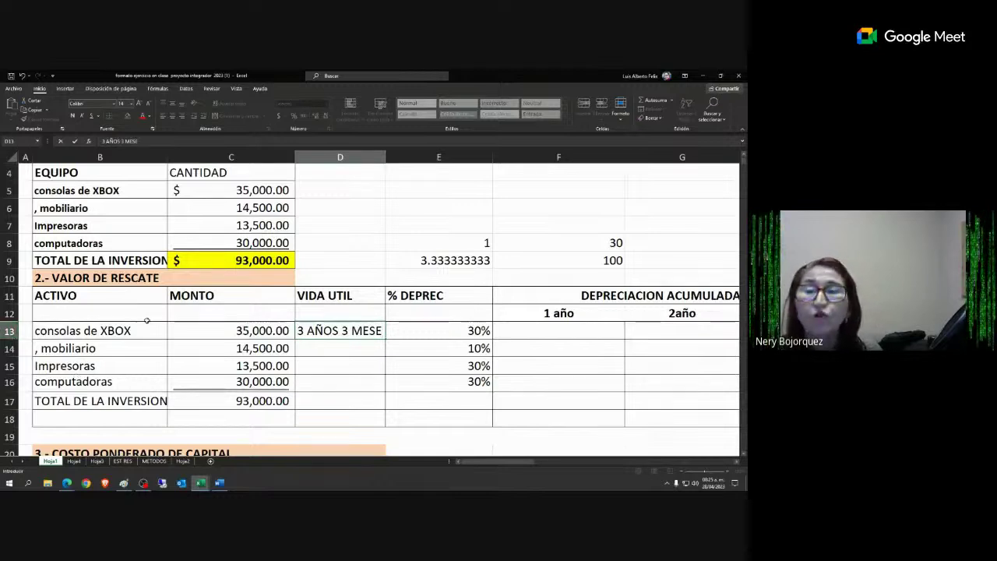
left_click(423, 260)
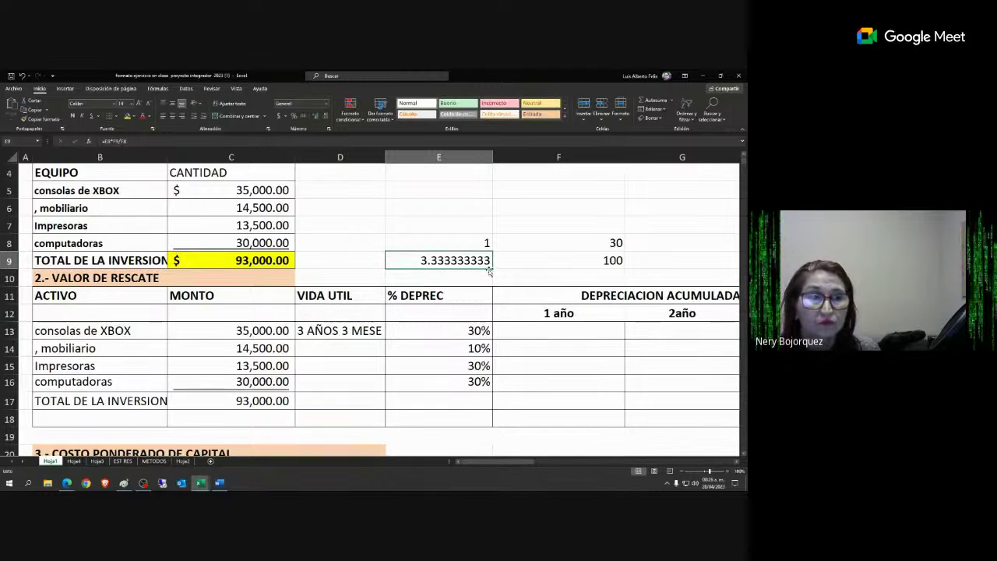
Step: Merge and center E7:F7 and title the calculation "REGLA DE 3 PARA OBTENER LA VIDA UTIL"
left_click_drag(445, 226, 504, 213)
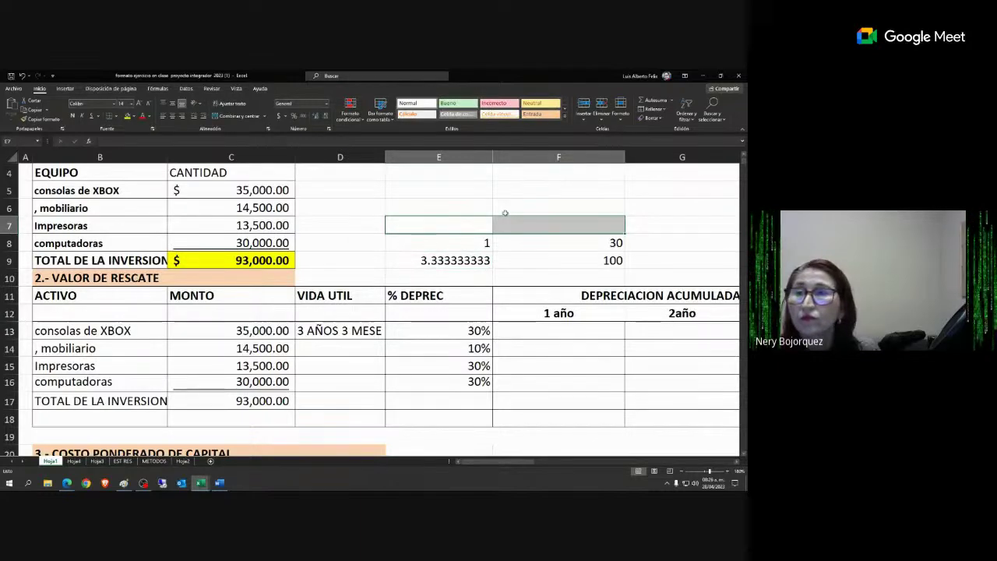
left_click(234, 120)
type("REGLA DE 3")
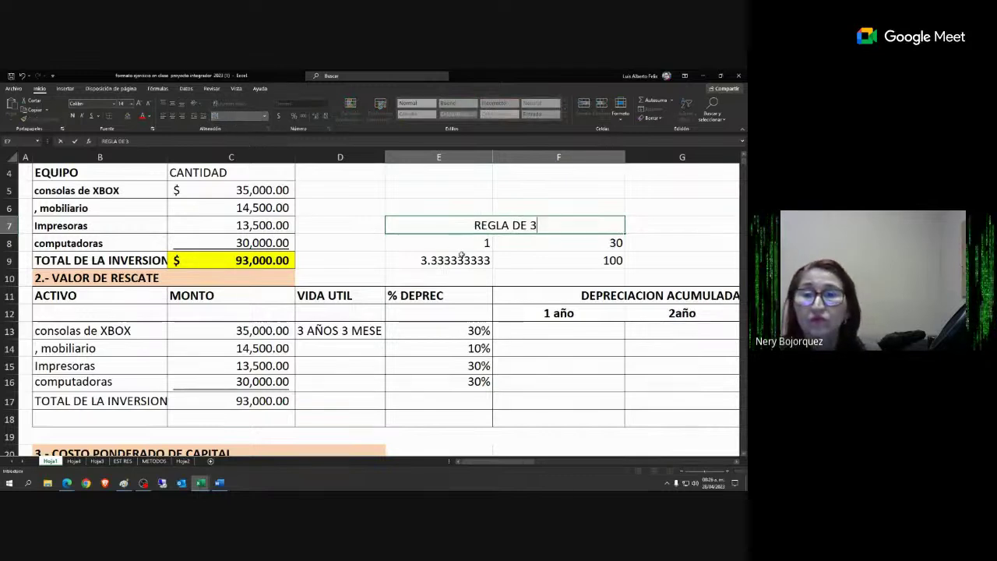
type(" P´R")
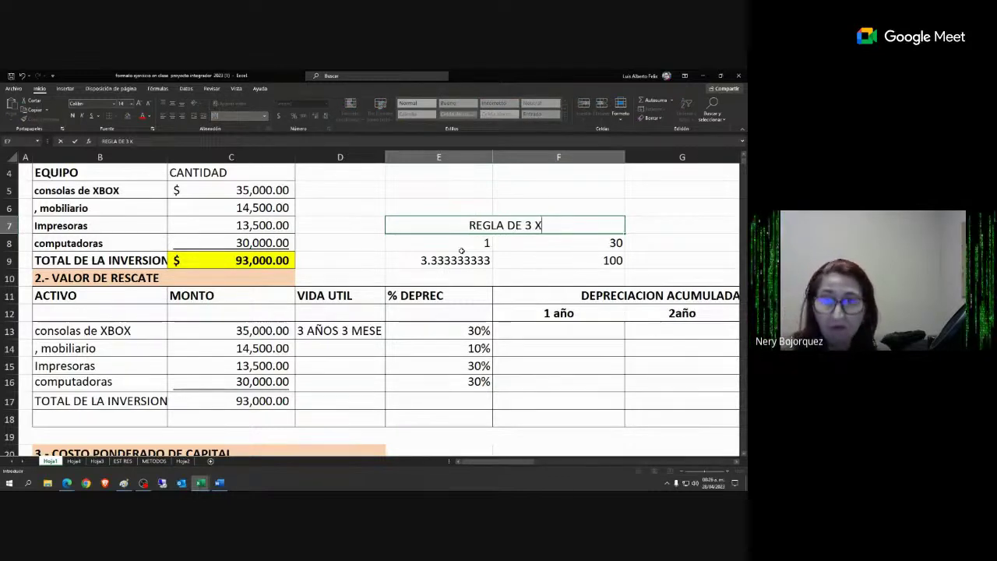
type("A")
key("BackSpace")
key("BackSpace")
key("BackSpace")
type("A")
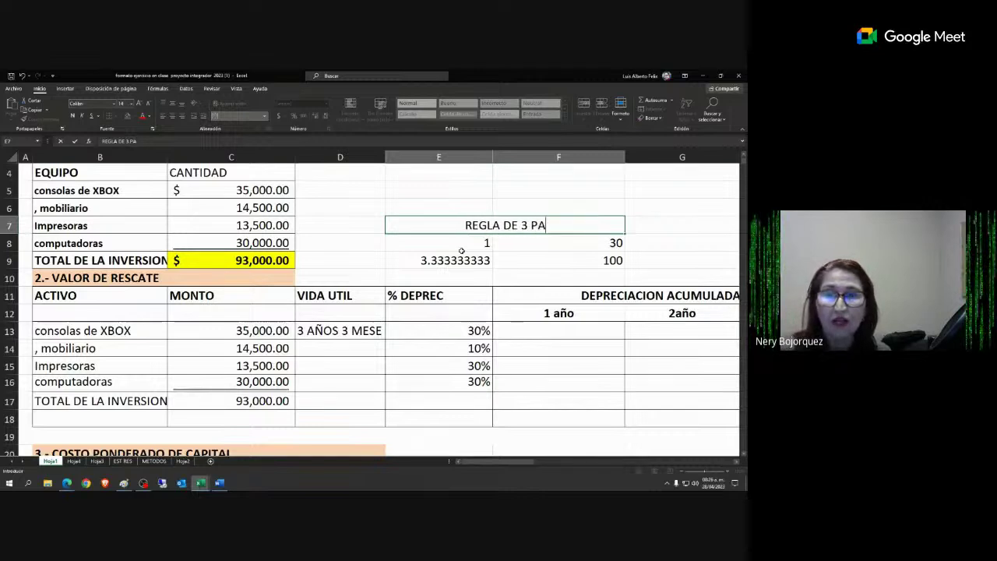
type("RA OBTENER LA VIDA UTIL")
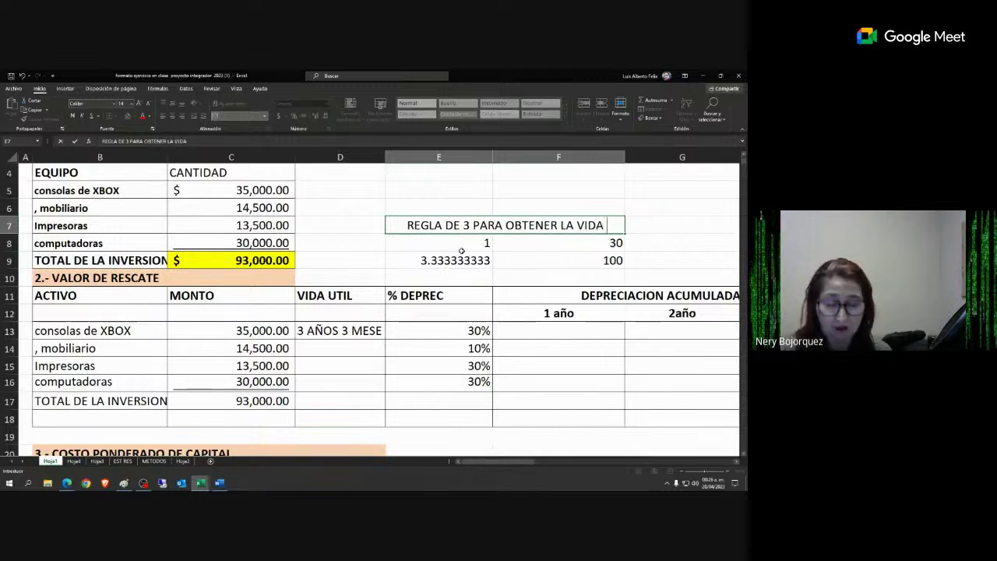
key("Return")
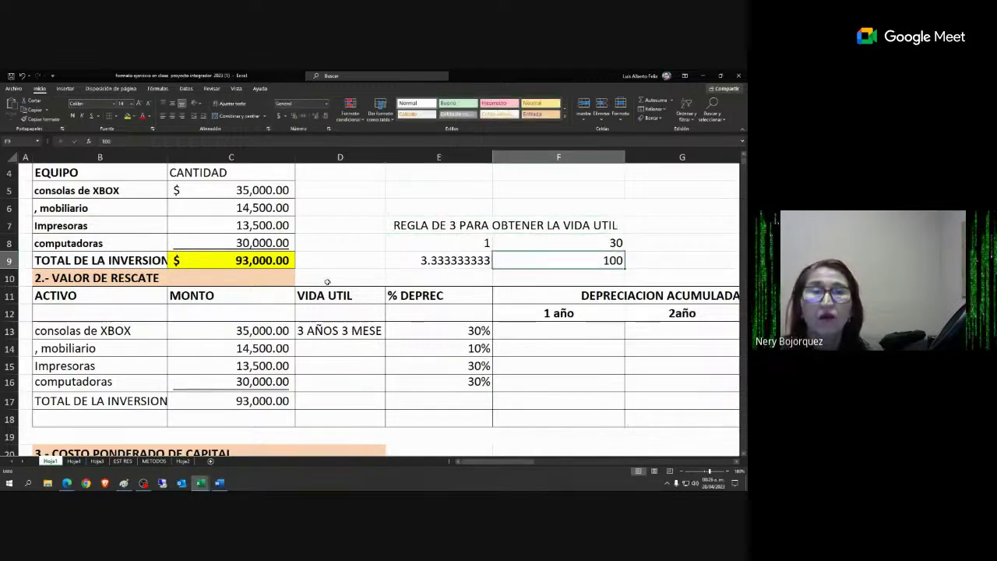
key("shift+Right")
left_click(418, 227)
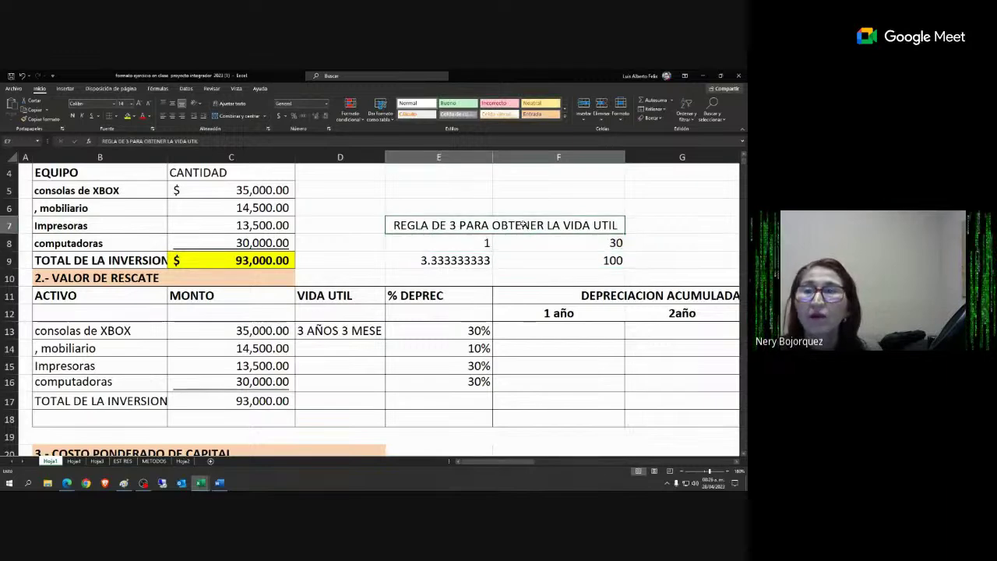
Step: Make the title "REGLA DE 3 PARA OBTENER LA VIDA UTIL" bold
key("ctrl+n")
left_click(383, 243)
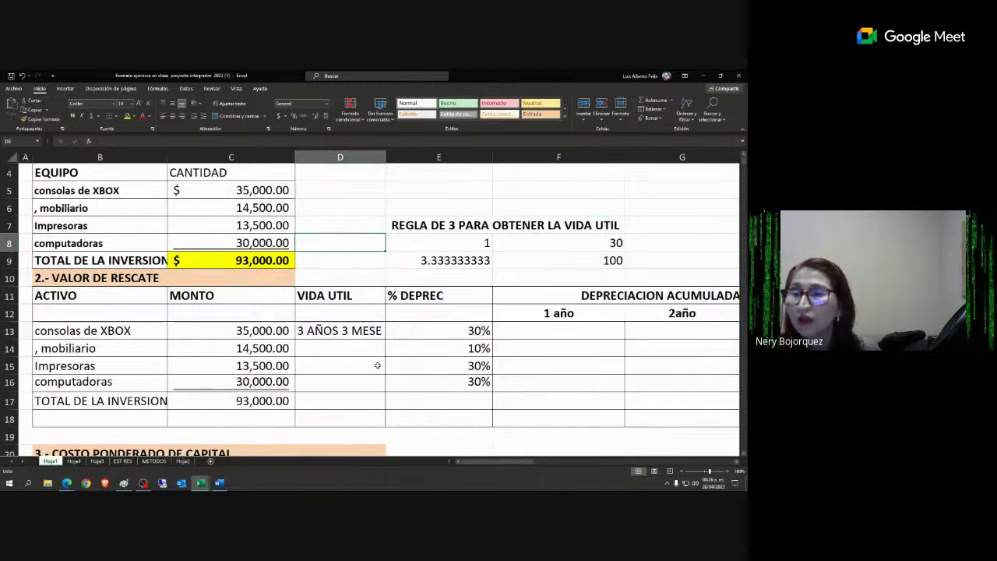
Step: Enter "3 AÑOS 3 MESE" as the VIDA UTIL of Impresoras in D15 and computadoras in D16
left_click(337, 369)
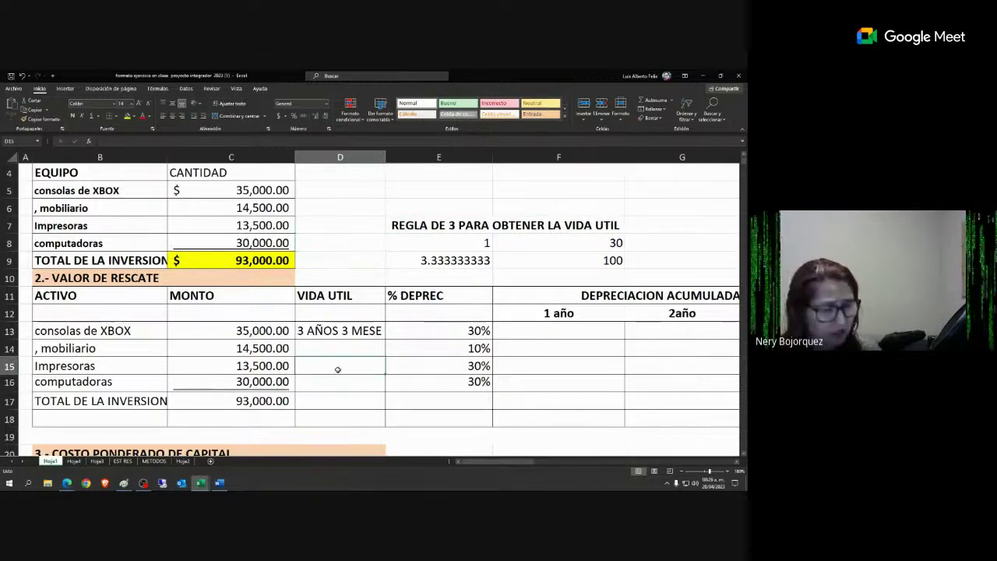
type("3 AÑOS")
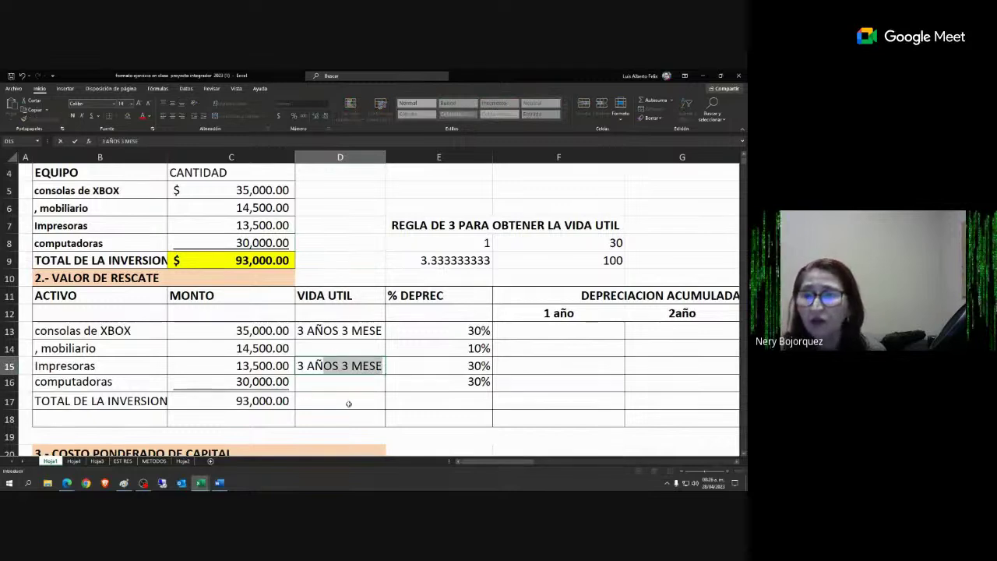
key("Return")
left_click_drag(339, 365, 340, 381)
type("S")
key("ctrl+Return")
Step: Set the rate in F8 to 10 to recalculate the useful life in E9 for mobiliario
left_click(457, 354)
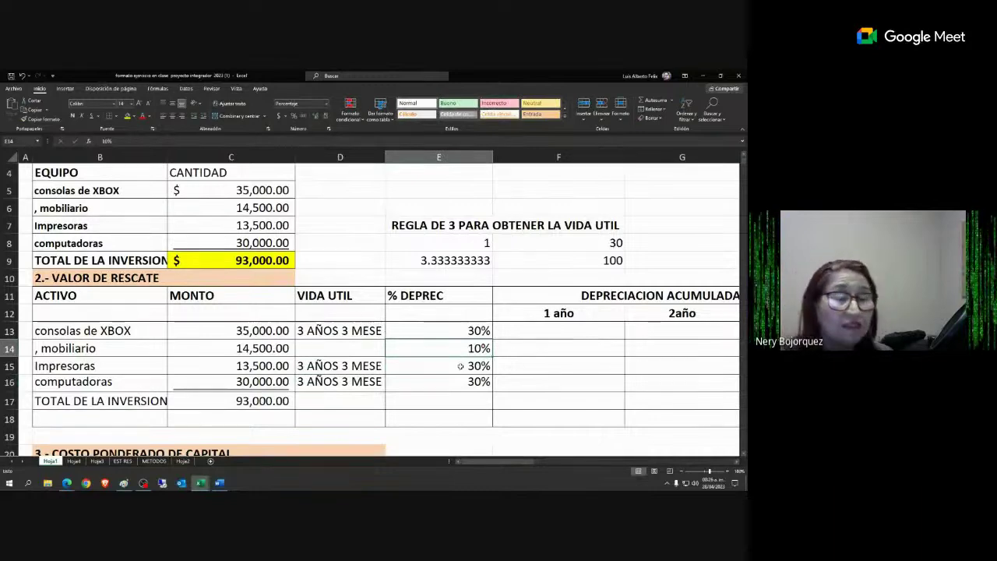
left_click(571, 245)
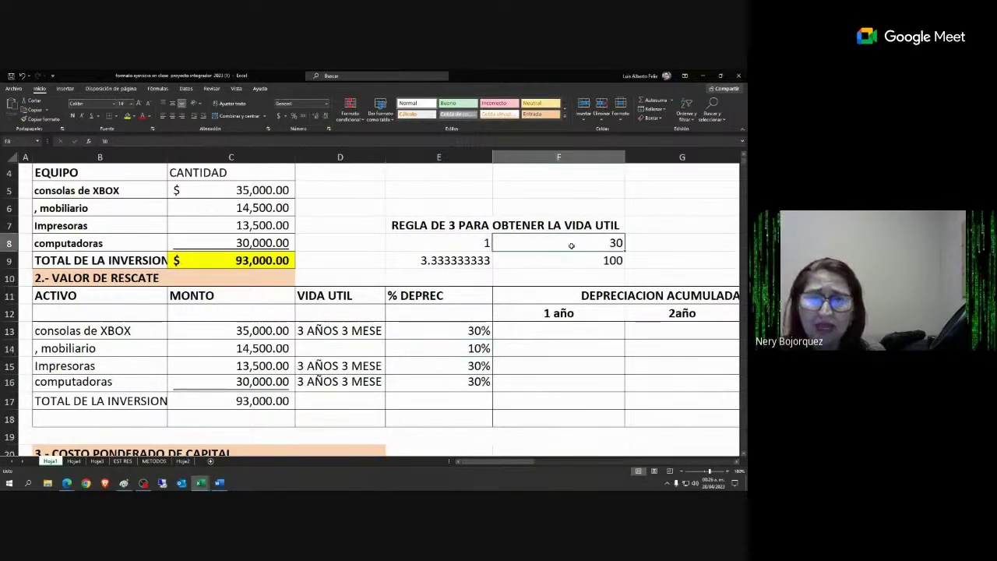
type("10")
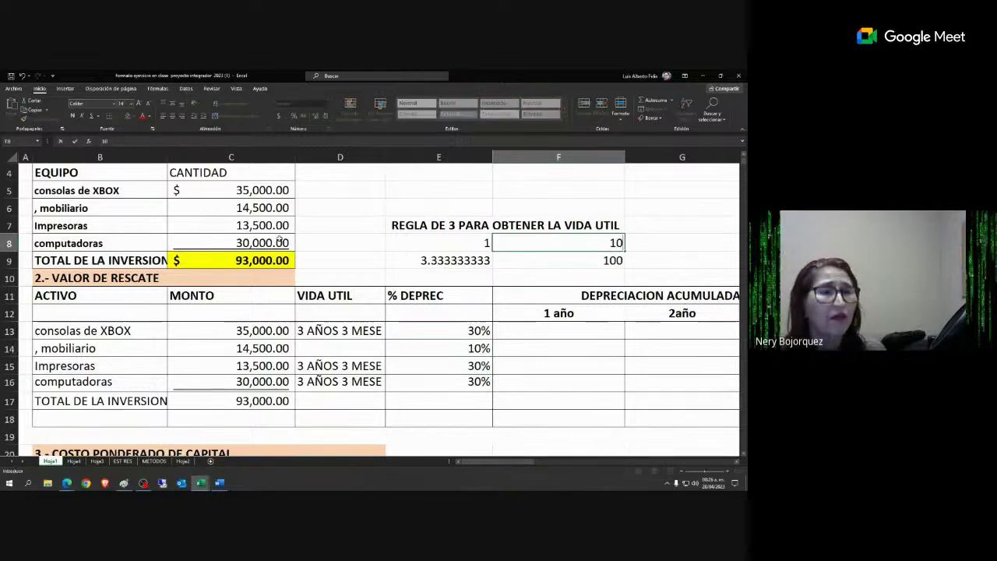
key("Return")
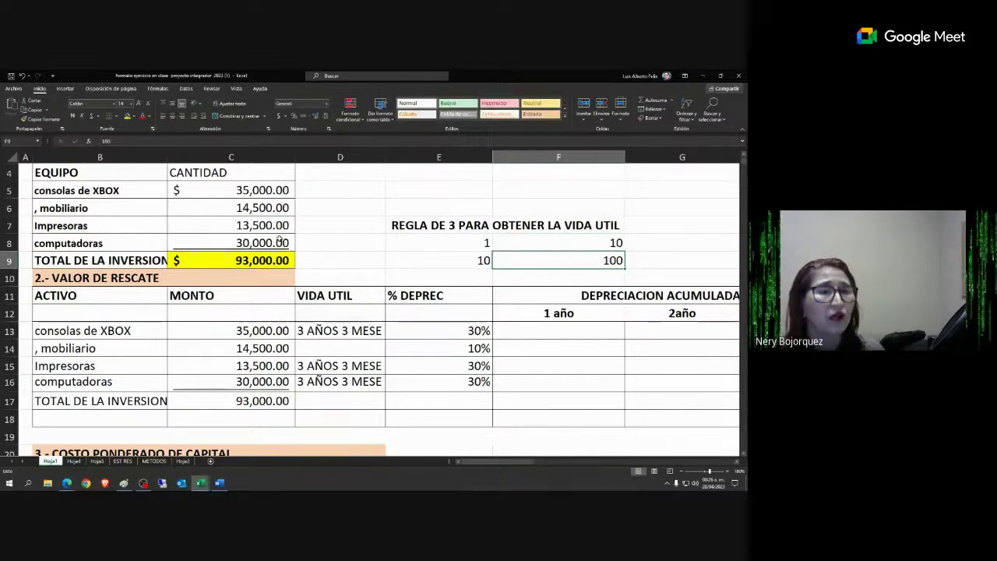
left_click(471, 253)
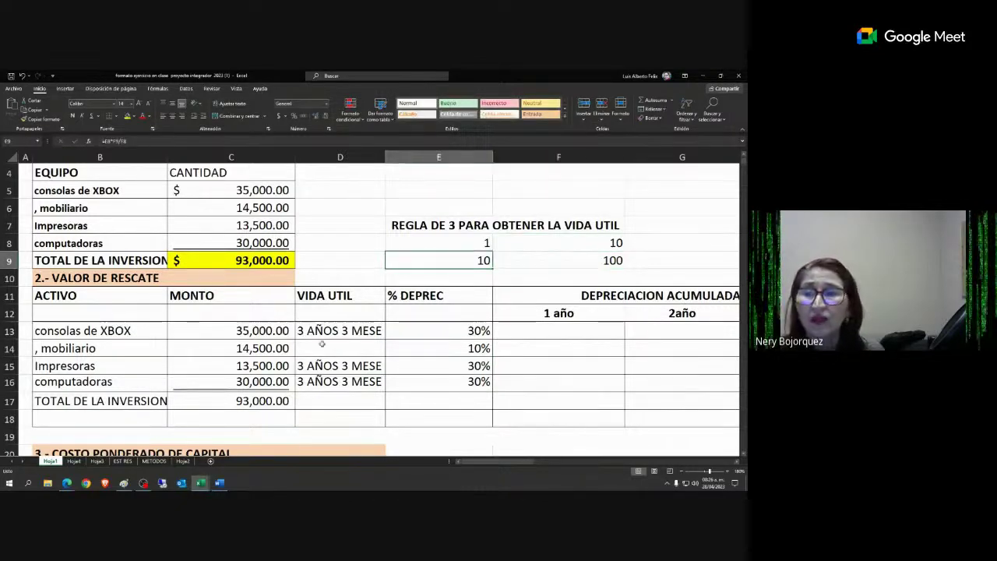
Step: Enter "10 AÑOS" as the VIDA UTIL of mobiliario in D14
left_click(314, 343)
type("10 AÑOXS")
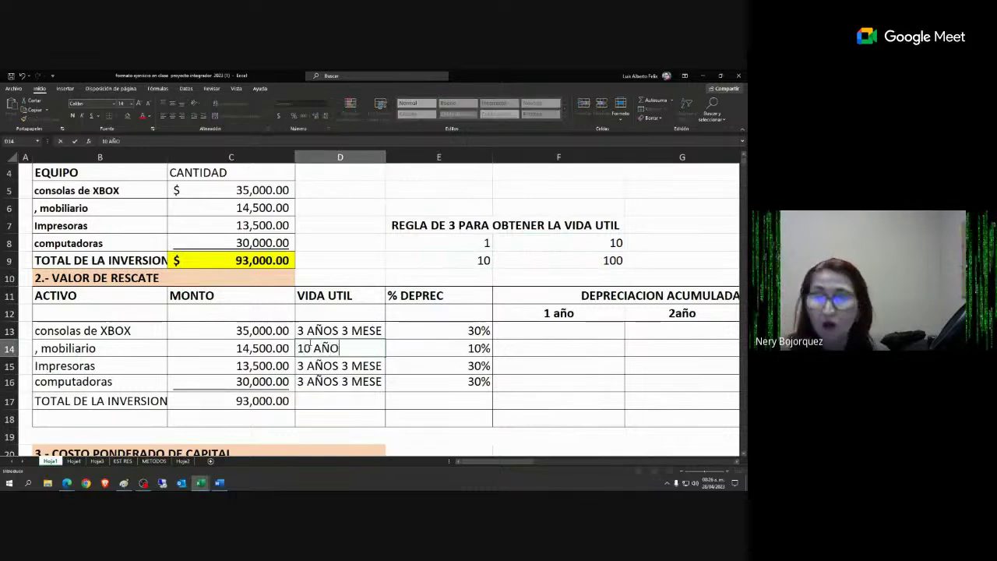
key("BackSpace")
key("BackSpace")
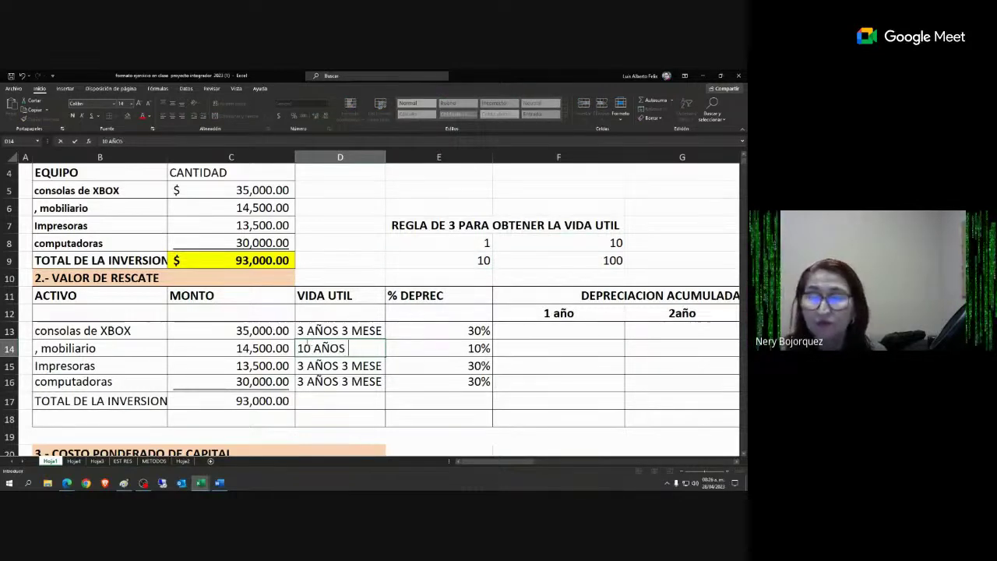
left_click(592, 386)
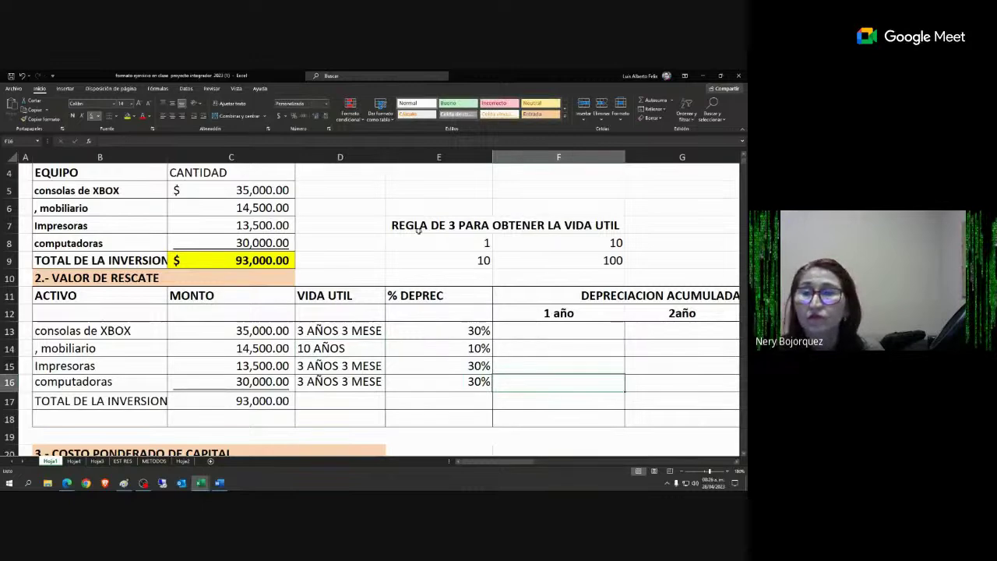
Step: Try to narrow column E, which holds the % DEPREC values
left_click_drag(491, 158, 437, 151)
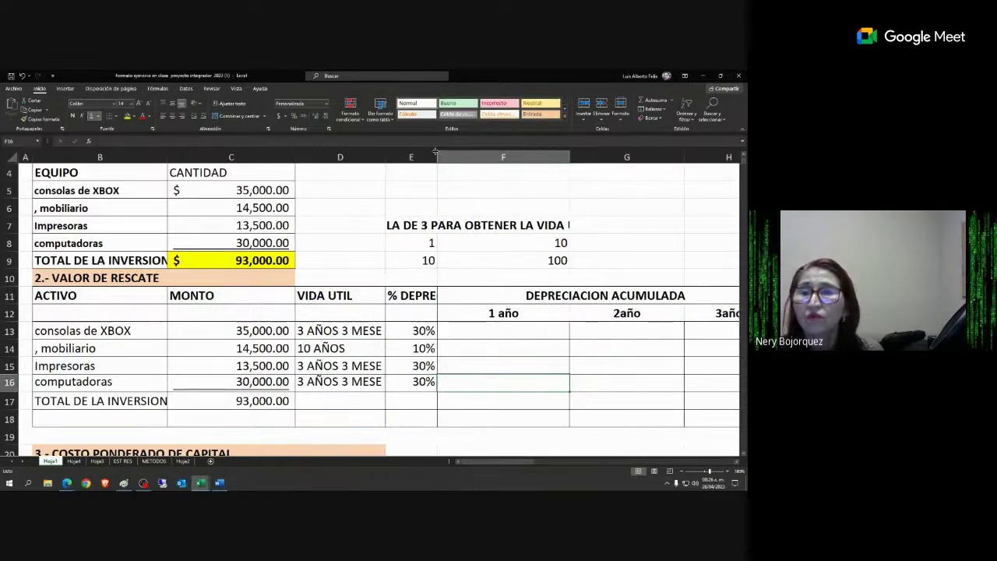
left_click(460, 255)
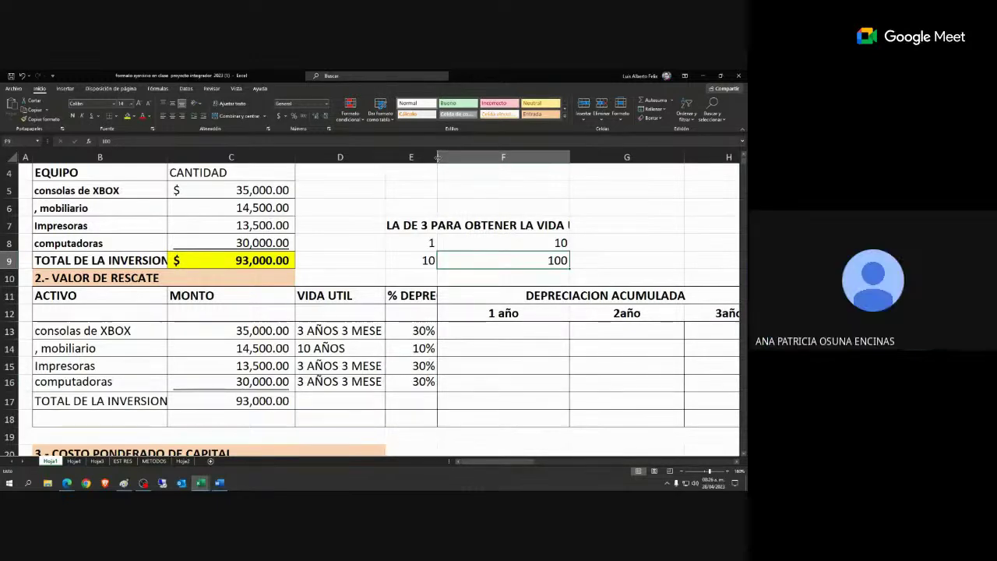
double_click(438, 157)
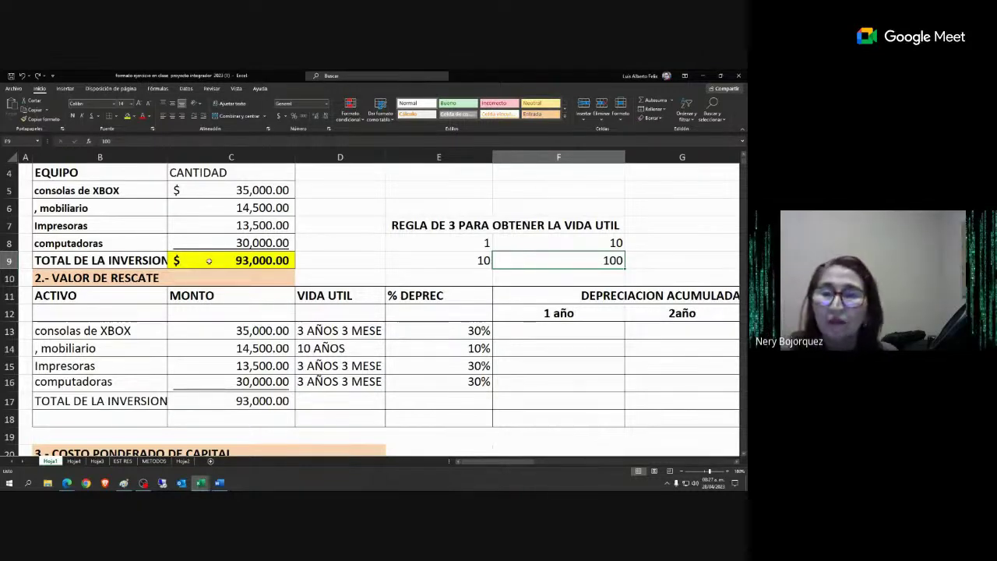
Step: Clear the rule of three in E8:F9 and re-enter 1 in E8, 30 in F8 and 100 in F9
left_click_drag(478, 248, 566, 265)
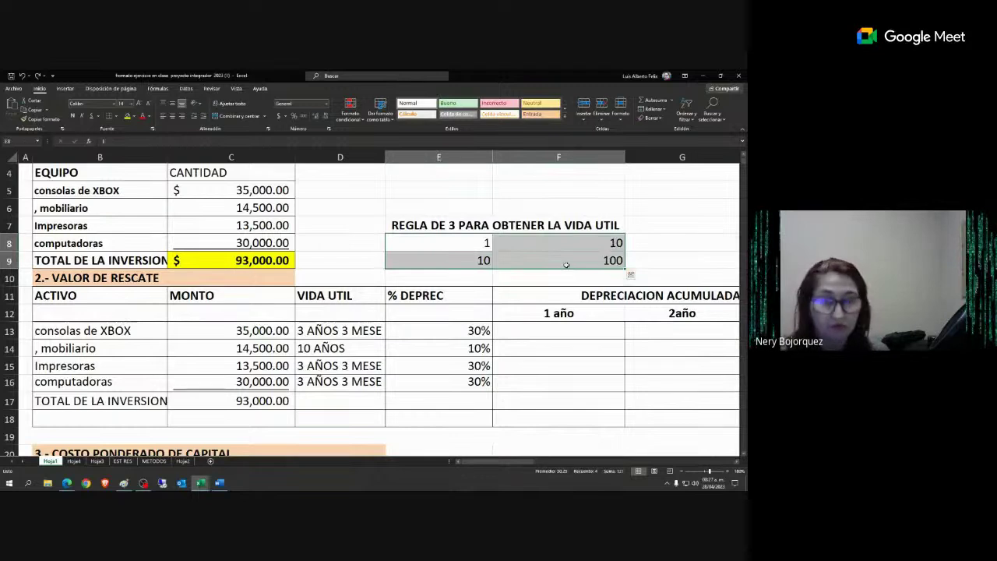
key("Delete")
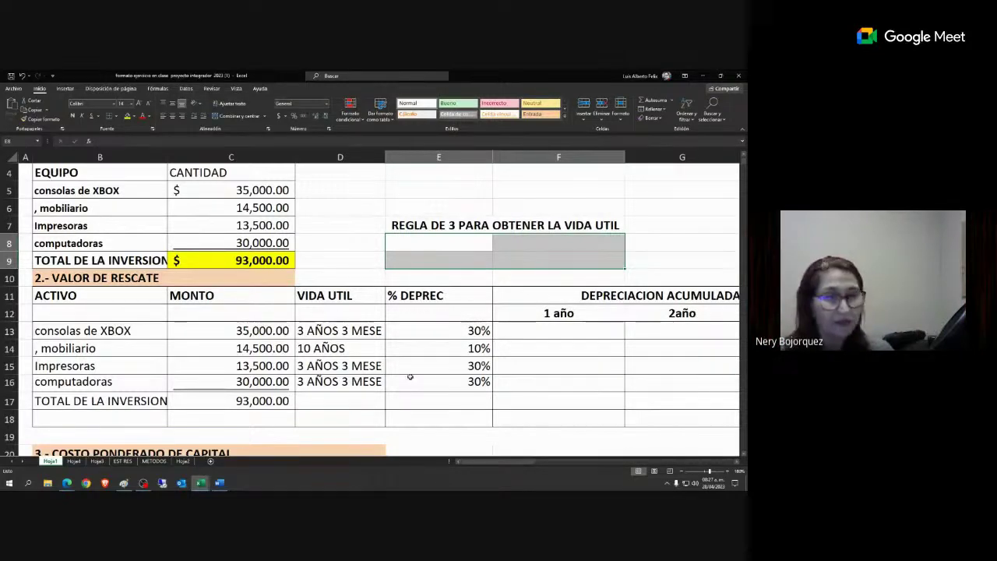
left_click(446, 246)
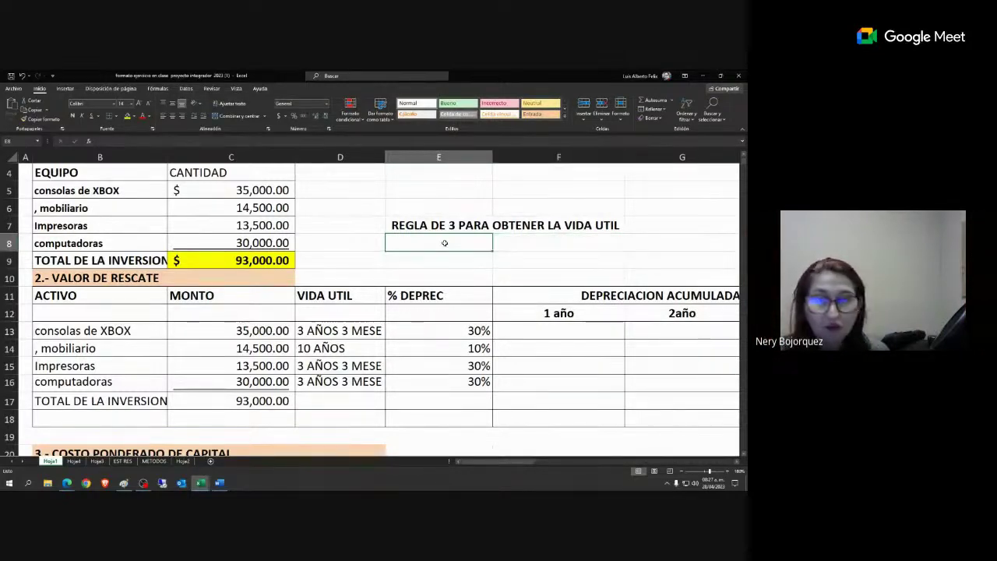
type("1")
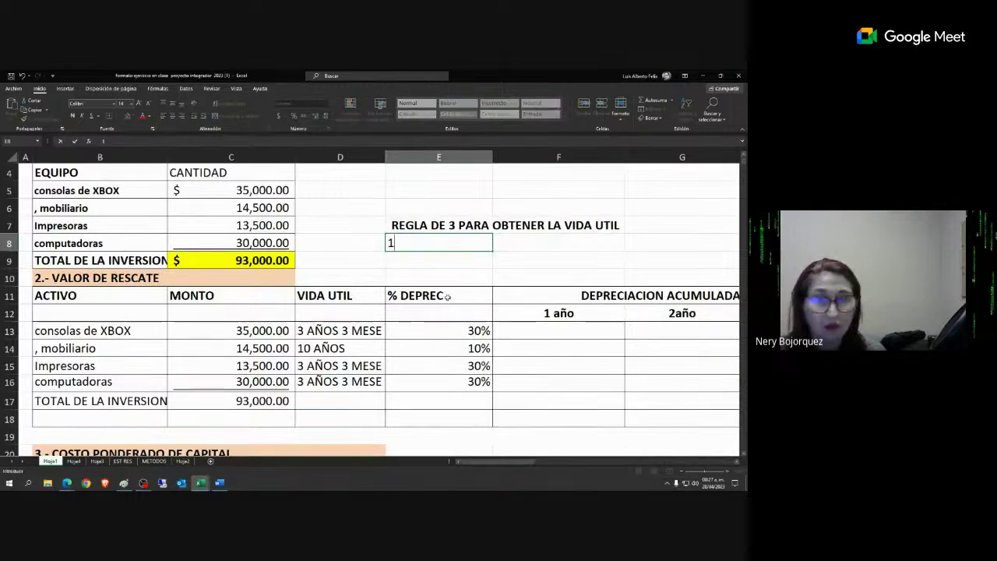
left_click(514, 243)
type("30")
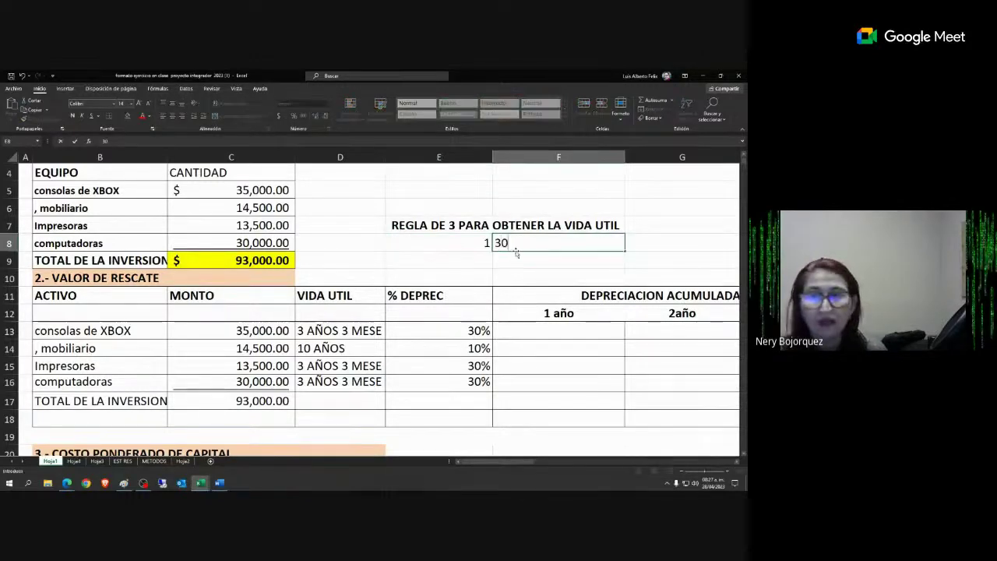
left_click(515, 260)
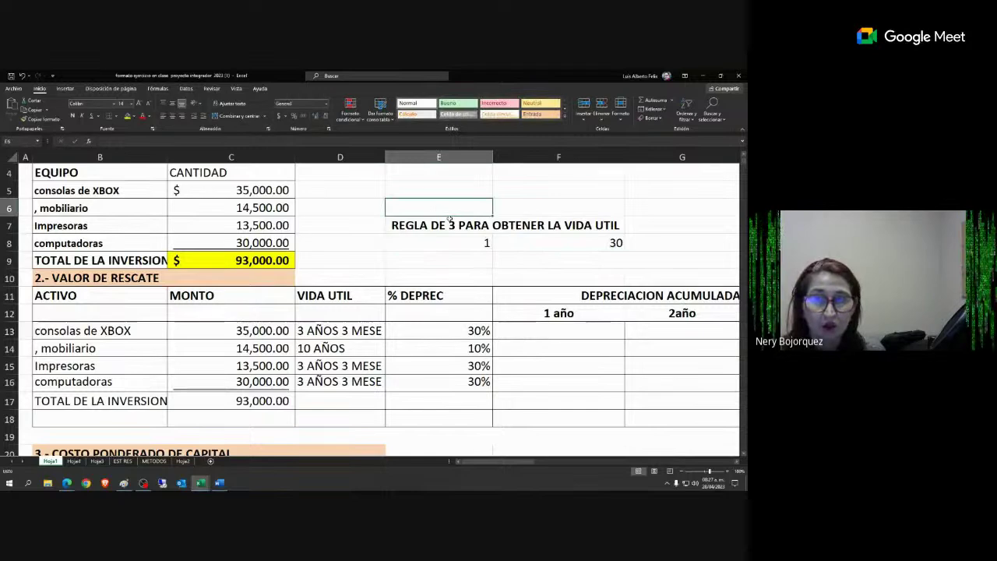
left_click(576, 247)
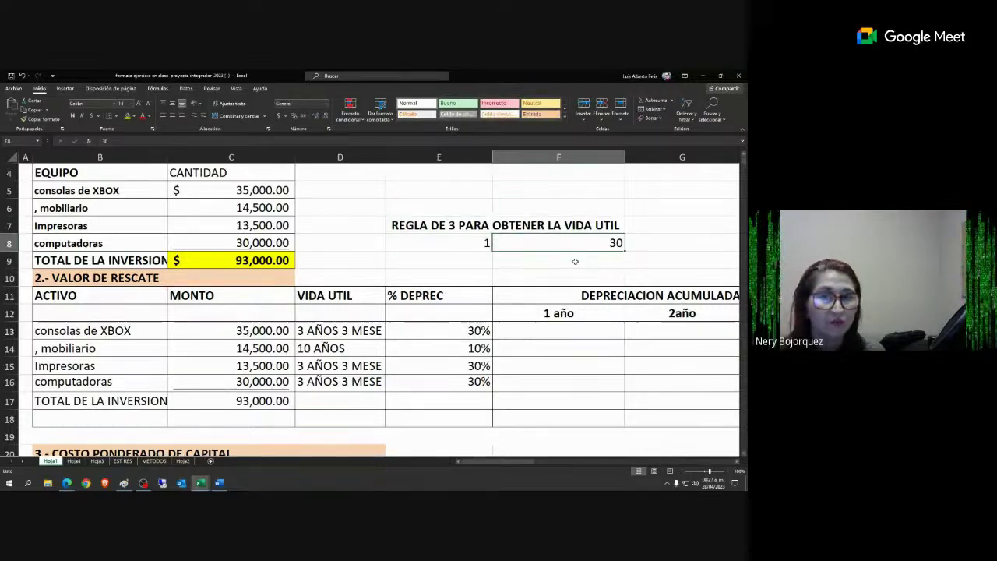
left_click(574, 259)
type("100")
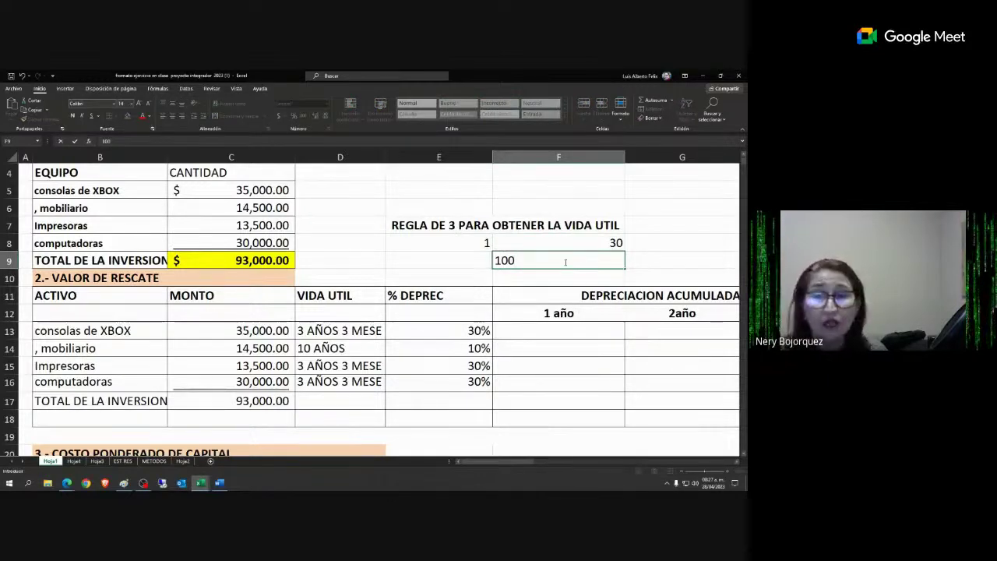
key("Return")
Step: Rebuild the useful life calculation in E9 with the formula =E8*F9/F8
left_click(470, 260)
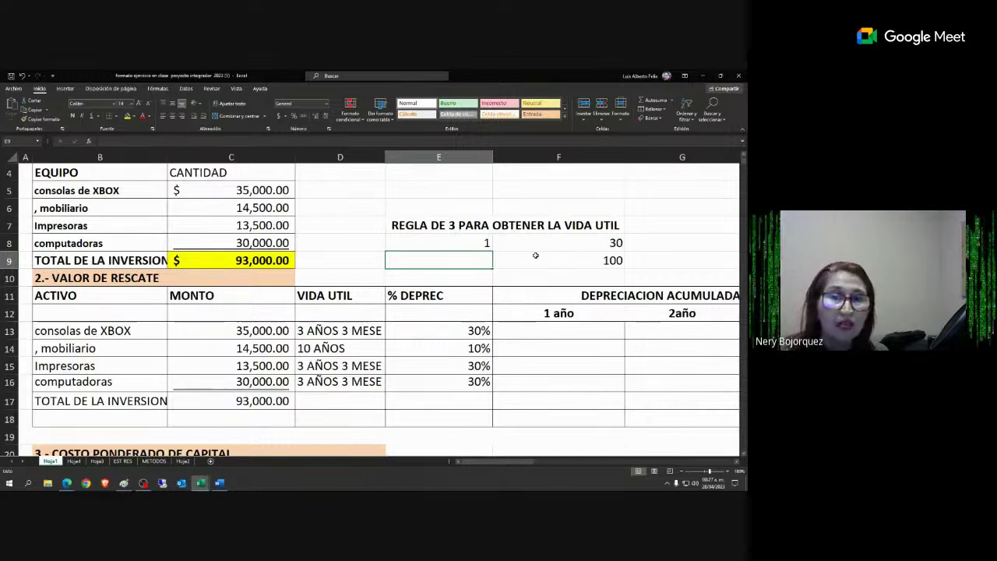
type("=")
left_click(455, 240)
type("*")
left_click(536, 259)
type("/")
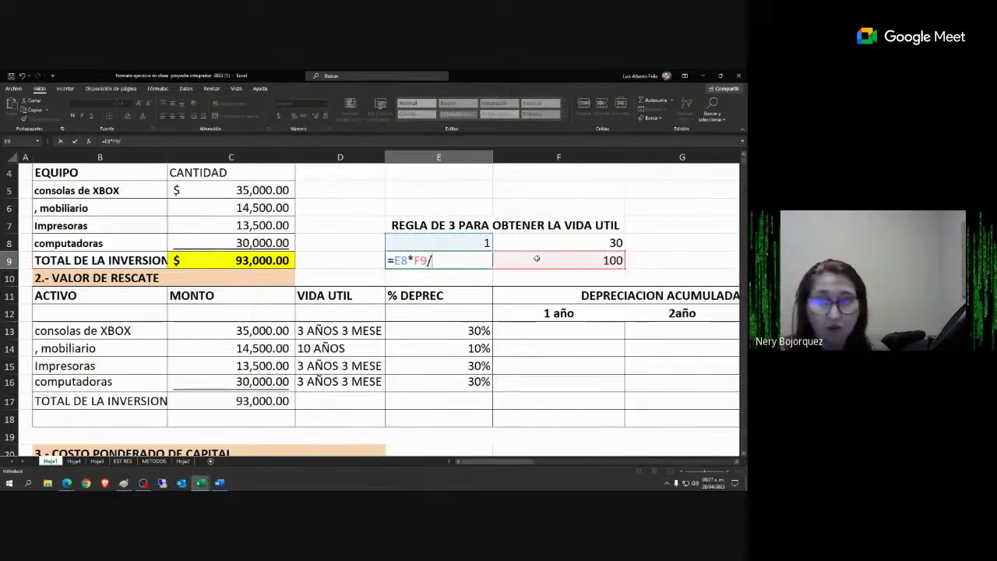
left_click(498, 242)
key("Return")
left_click(435, 260)
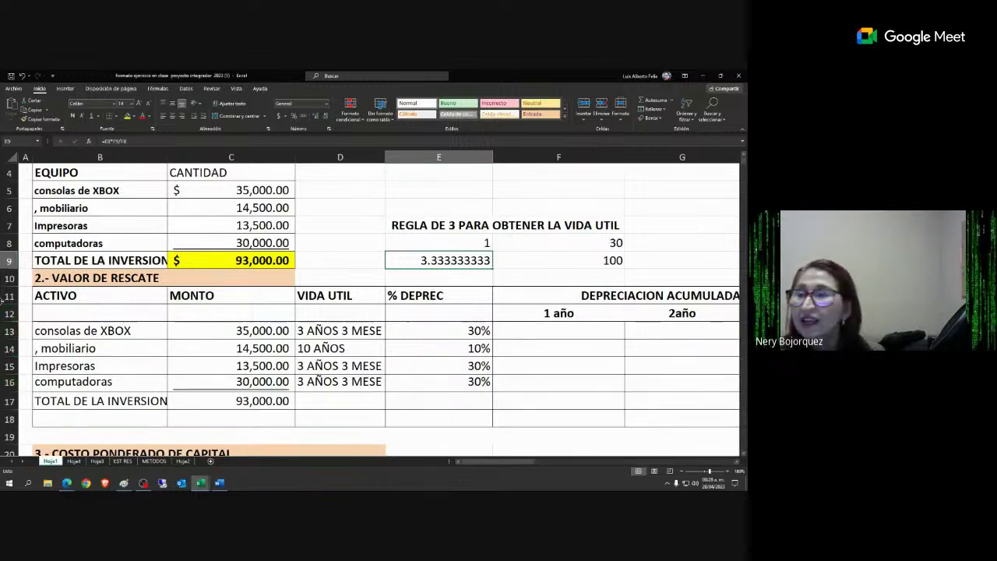
Step: Change F8 to 10 and compare the result in E9 with mobiliario's VIDA UTIL in D14
left_click(572, 243)
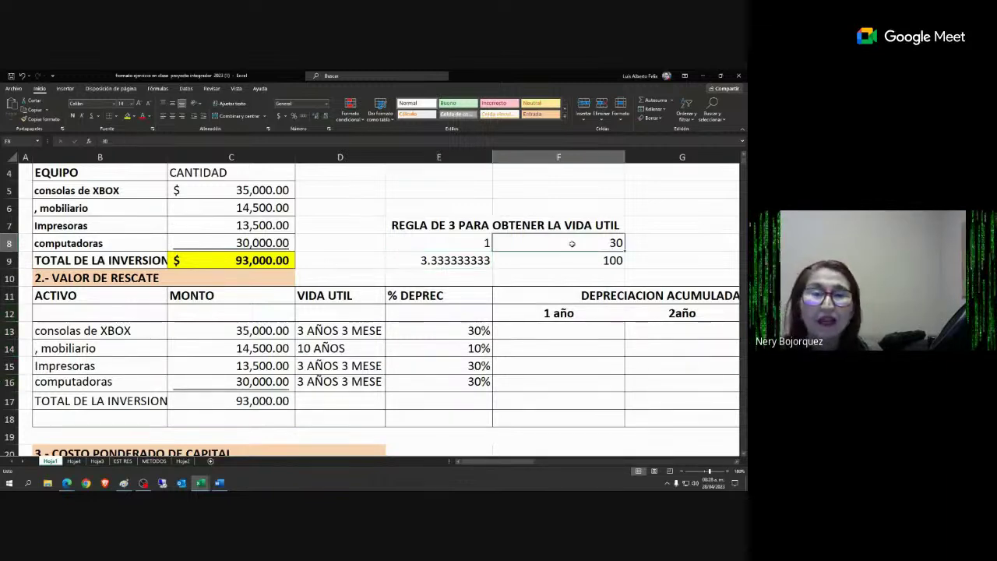
type("10")
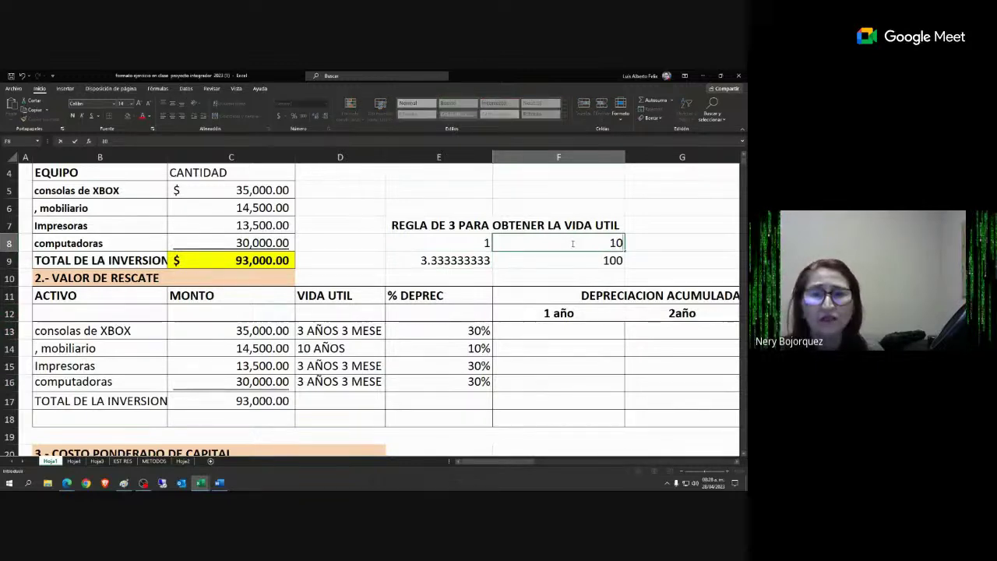
key("Return")
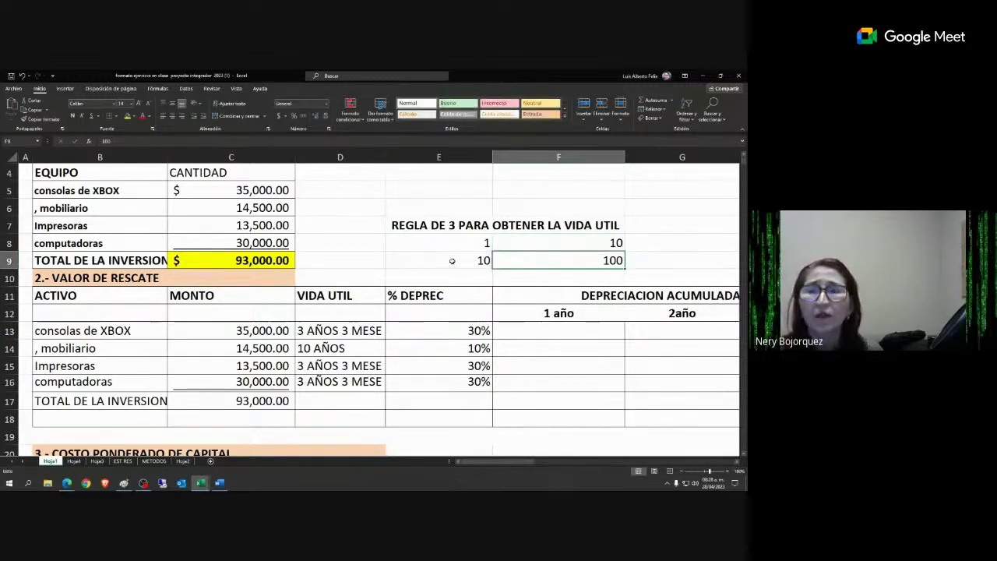
left_click(452, 263)
left_click(365, 346)
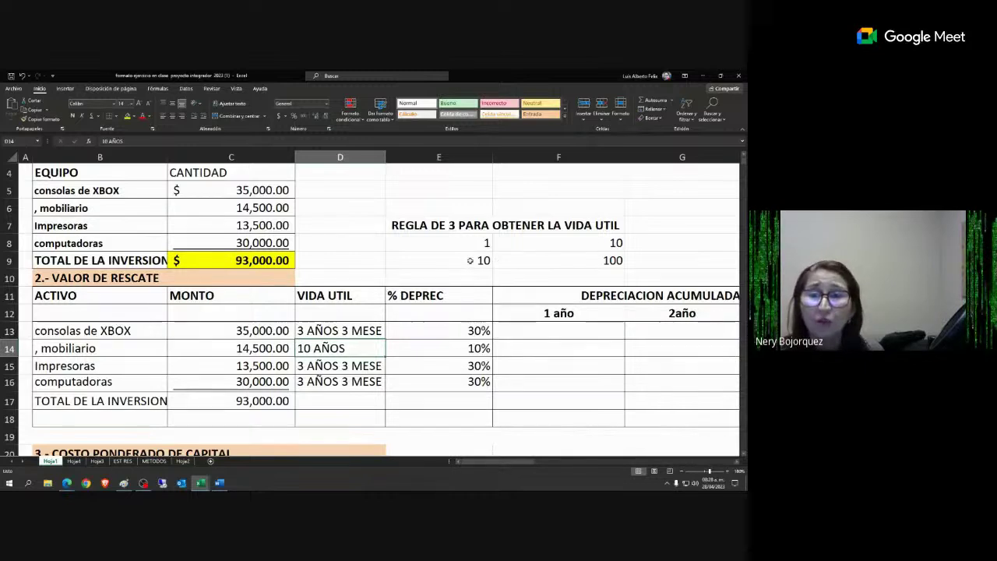
Step: Test the useful life calculation with a rate of 25 in F8
left_click(567, 242)
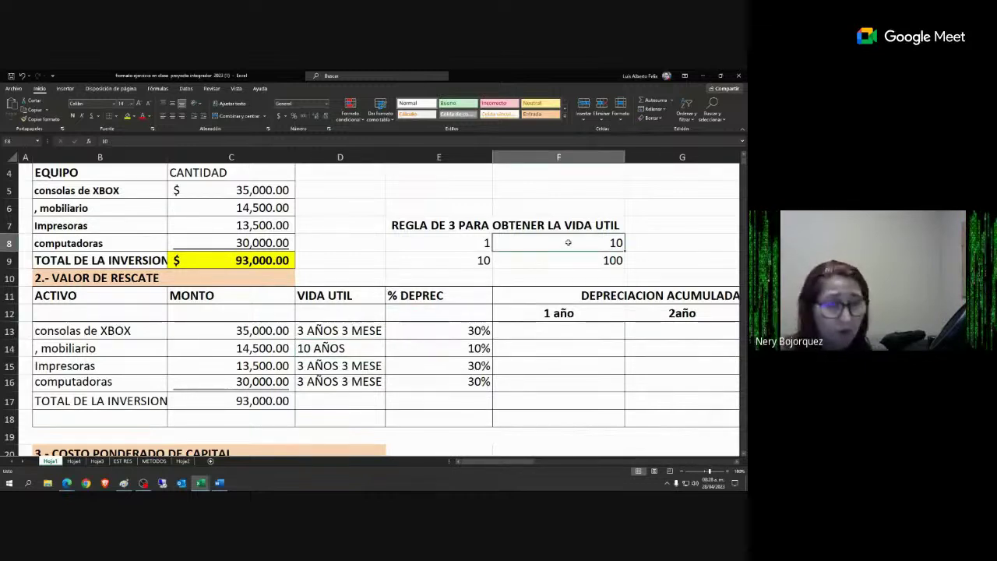
type("25")
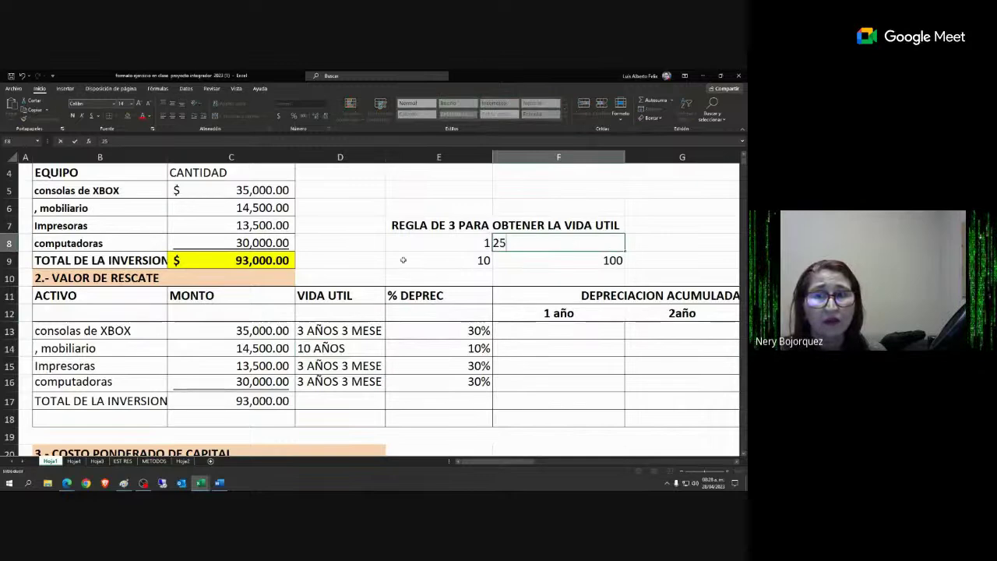
left_click(403, 260)
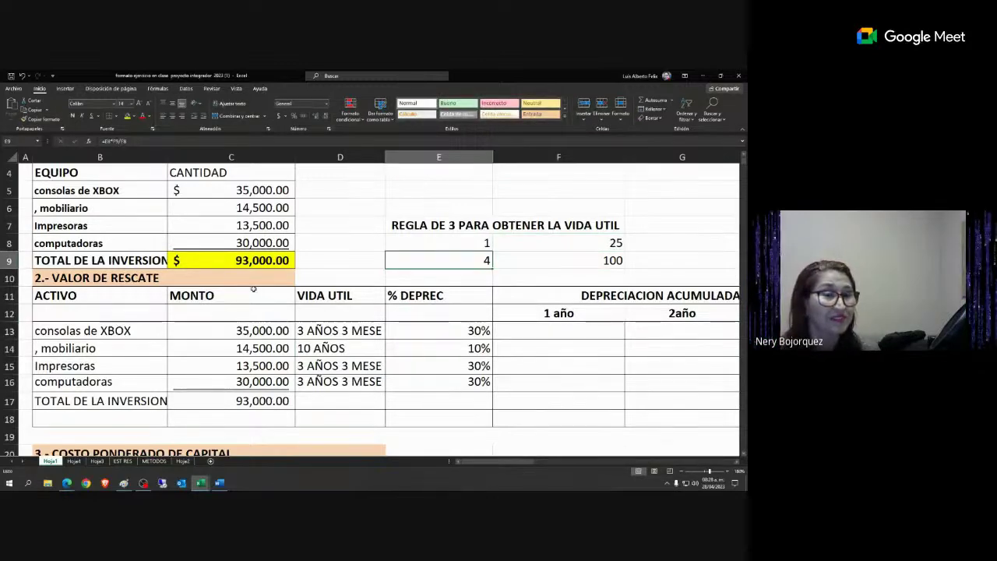
Step: Restore the rate of 10 in F8 of the useful life calculation
left_click(552, 243)
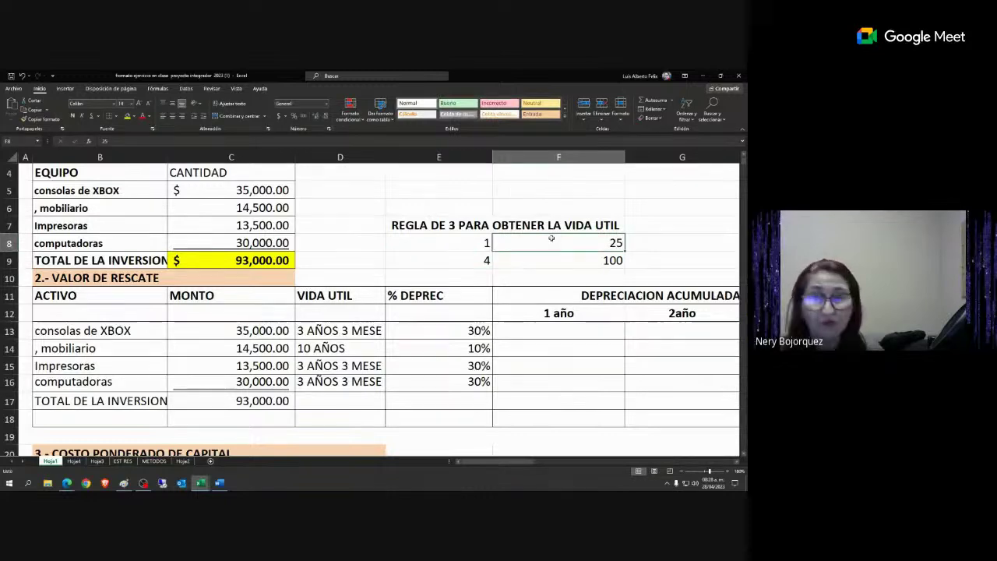
type("10")
key("Return")
Step: Narrow the 1 año and 2año columns F and G so all DEPRECIACION ACUMULADA columns fit in view
left_click(535, 348)
left_click_drag(571, 155, 566, 154)
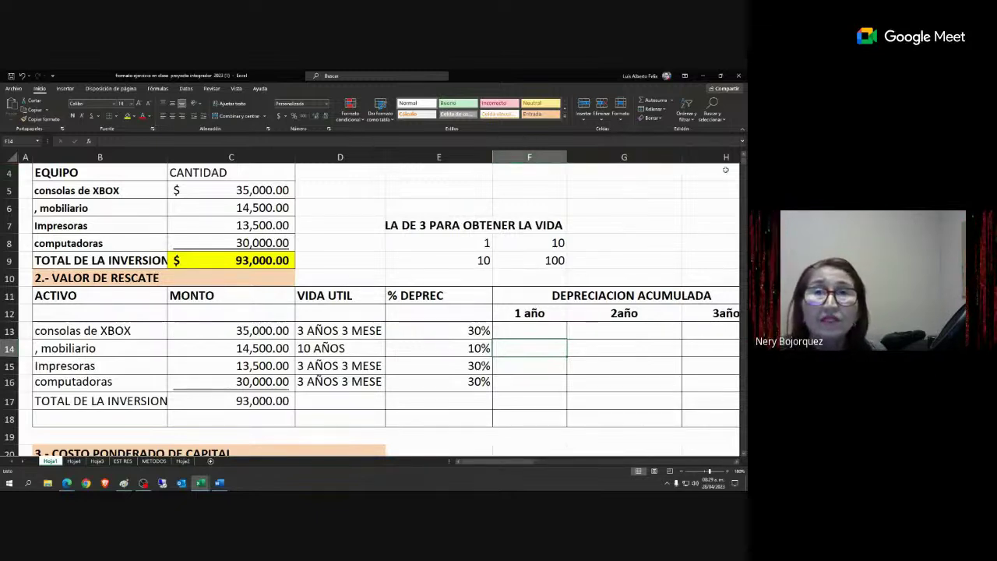
left_click_drag(678, 158, 641, 157)
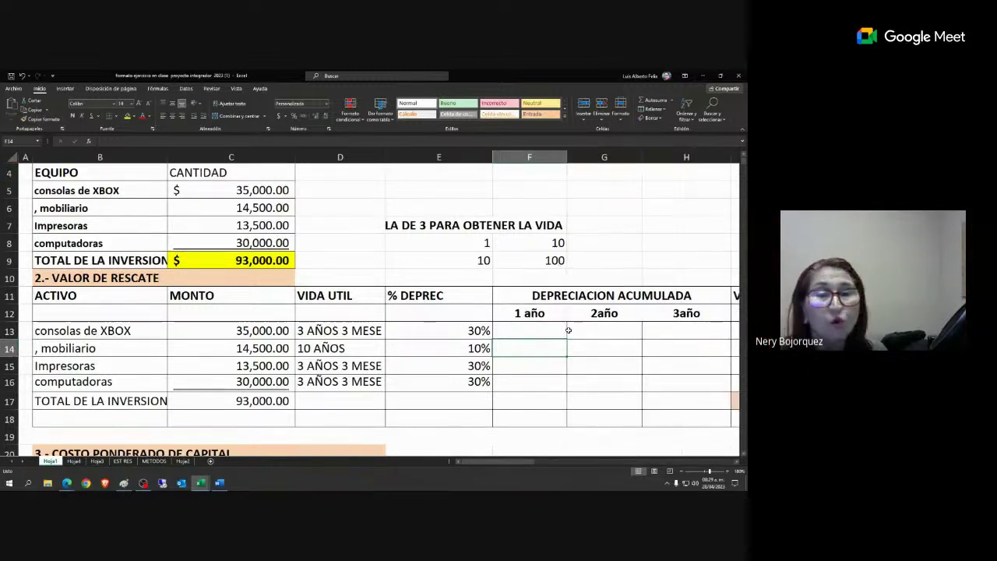
Step: Insert a comment on F13, consolas de XBOX 1 año, reading "SDE MUTIPLICQA EL MONTO X EL % DE DEPRECIACION"
left_click(688, 341)
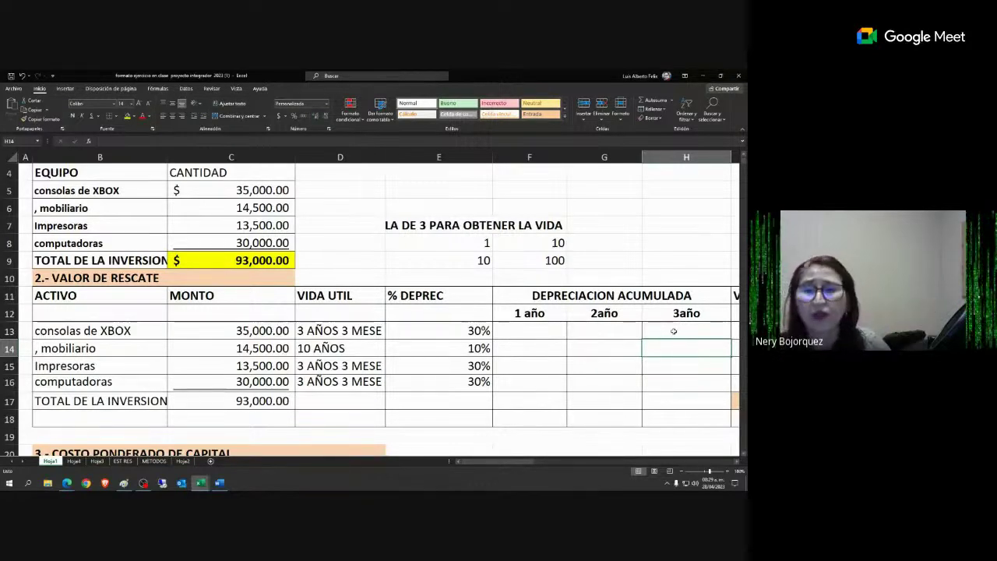
left_click(526, 333)
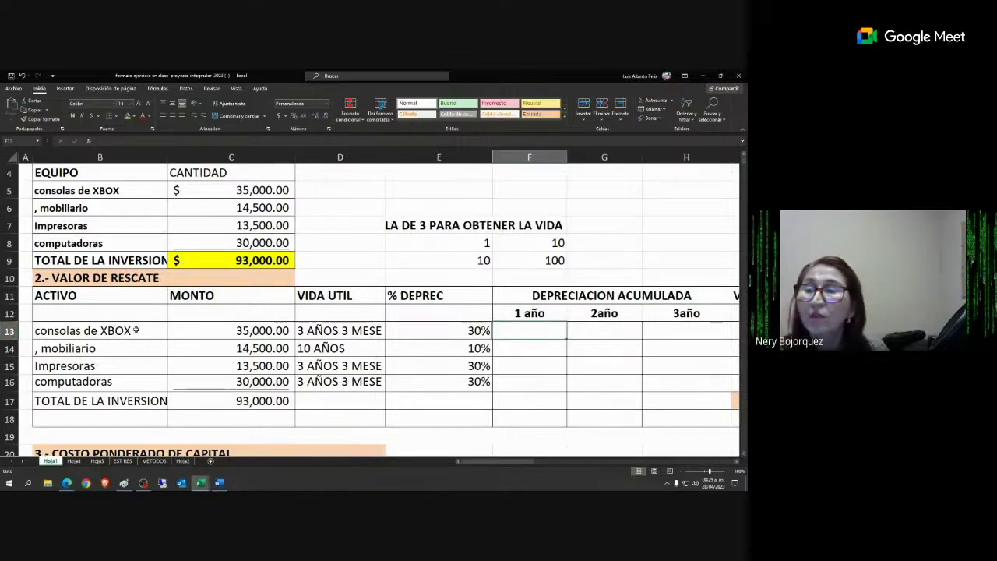
left_click(447, 334)
left_click(513, 332)
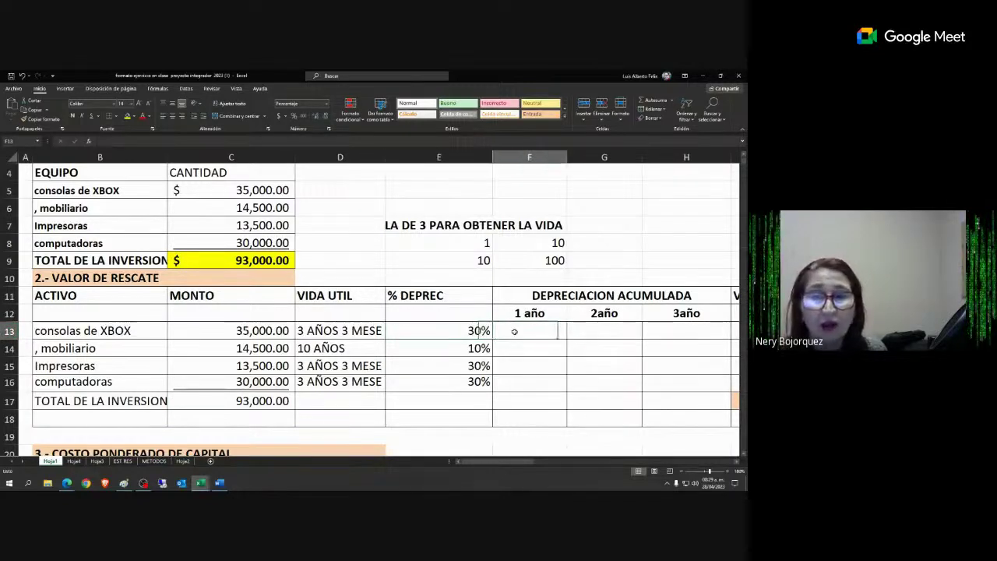
right_click(514, 332)
left_click(543, 285)
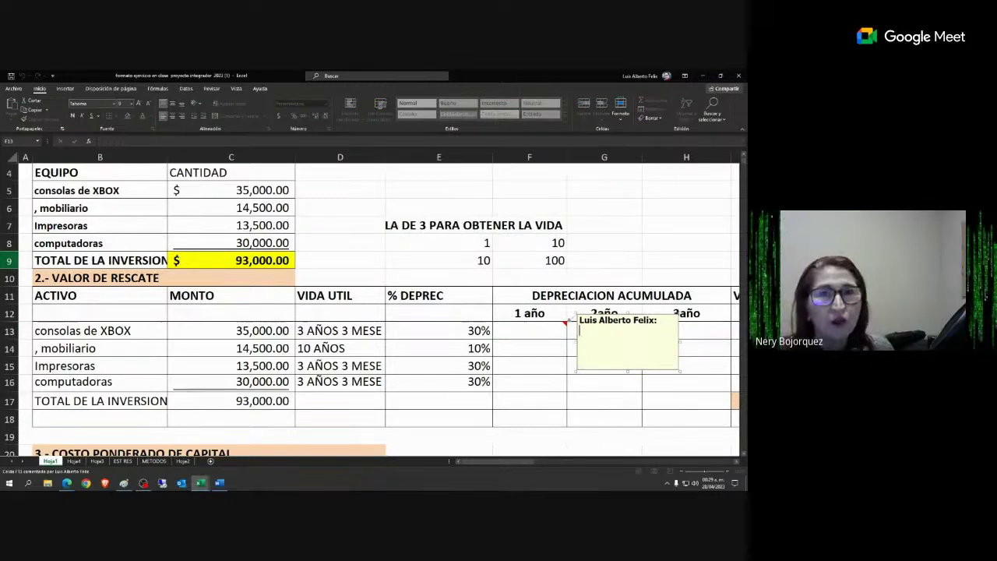
type("SDE ")
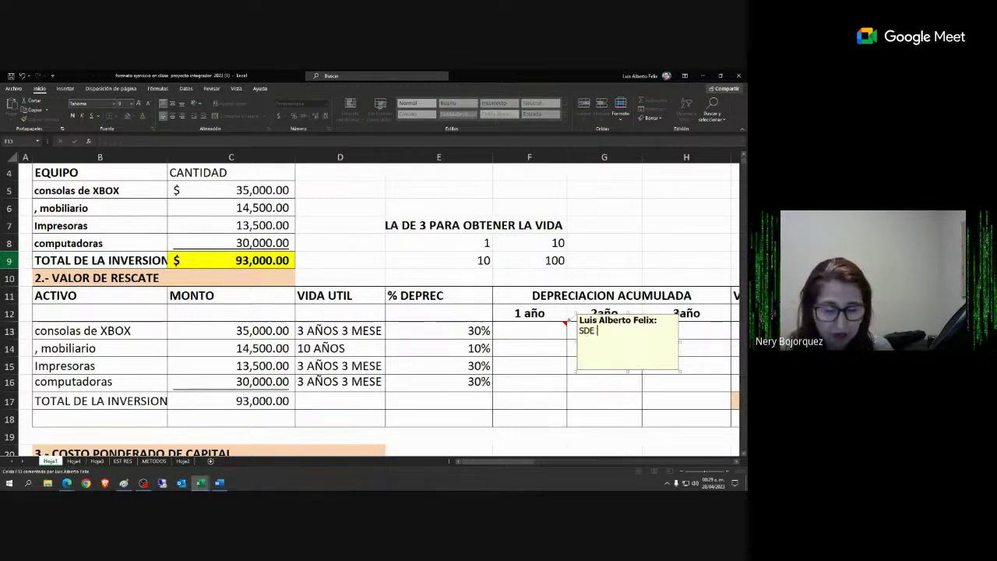
type("MUTI")
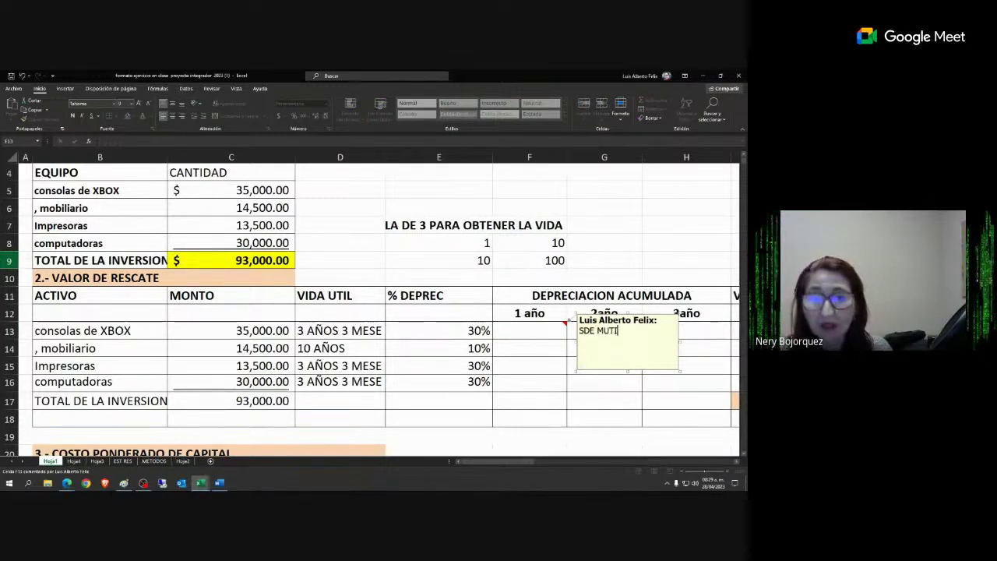
key("BackSpace")
type("´PL")
key("BackSpace")
key("BackSpace")
key("BackSpace")
type("PLICQA E")
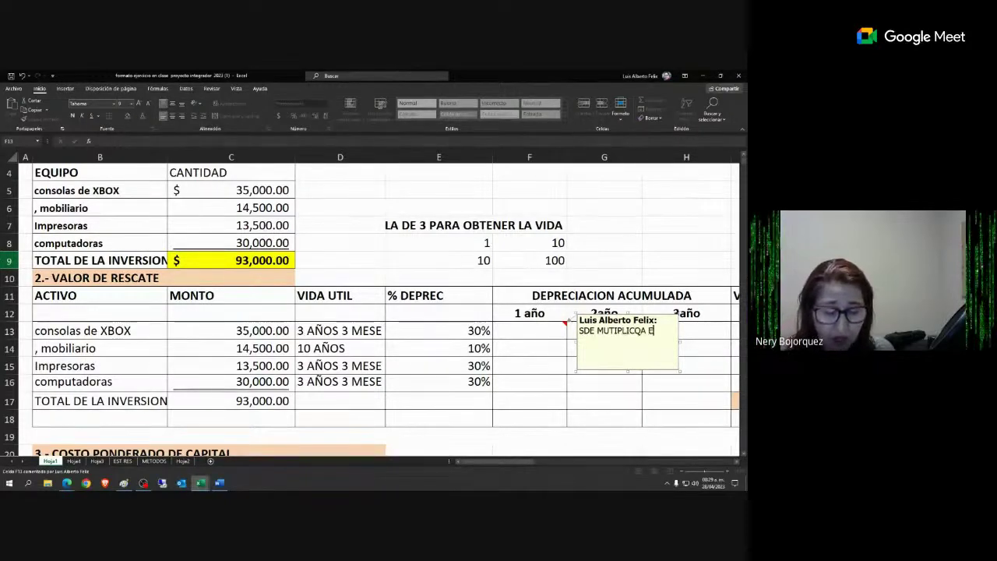
type("L MONTO X")
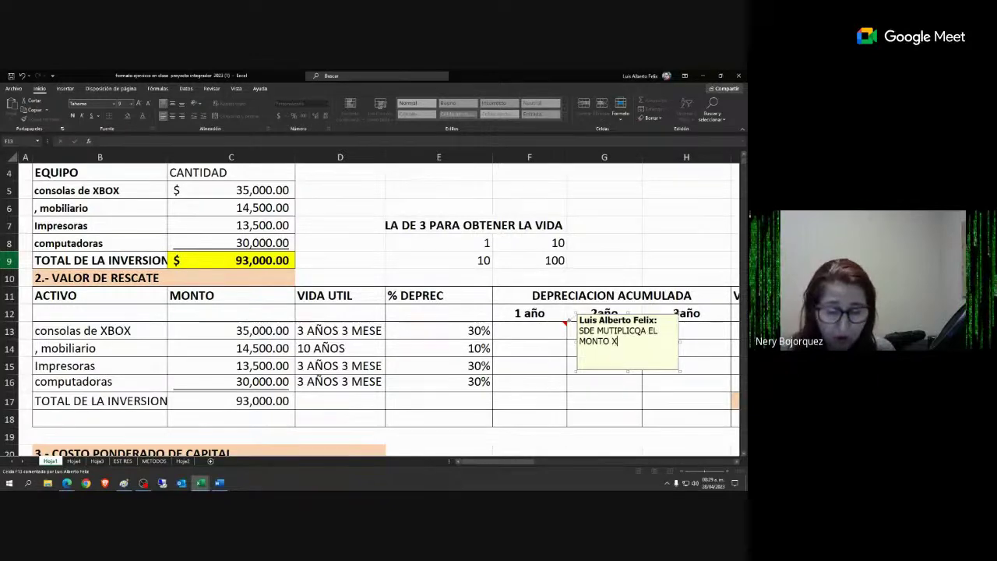
type(" EL % DE ")
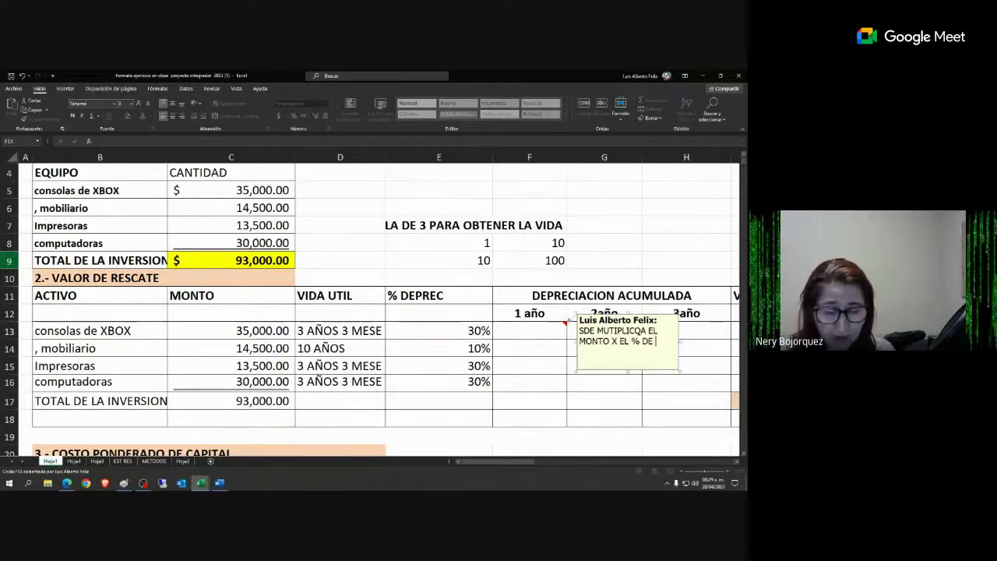
type("DEPRECIACION")
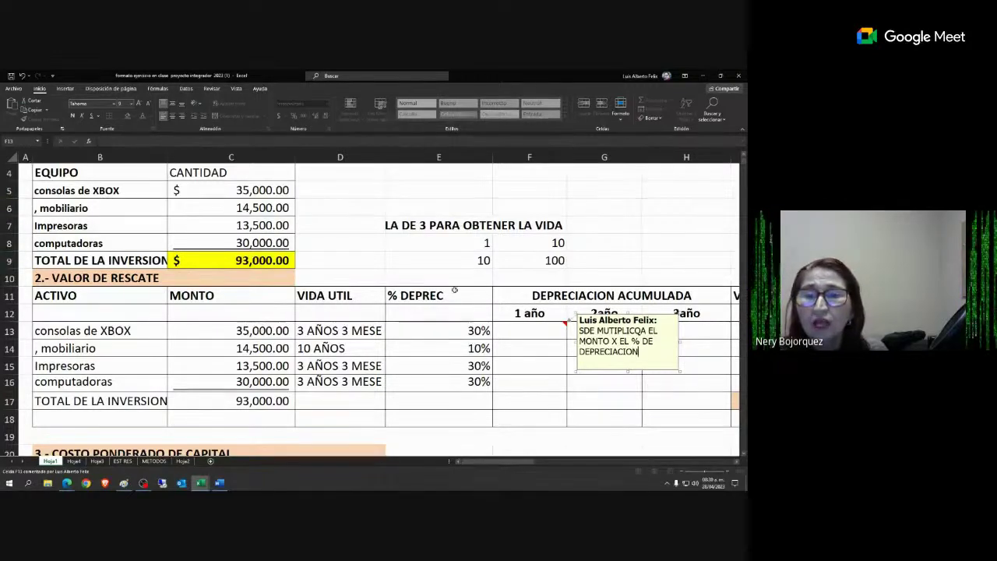
Step: Calculate the first-year depreciation of consolas de XBOX in F13 with the formula =C13*E13
left_click(510, 327)
type("=")
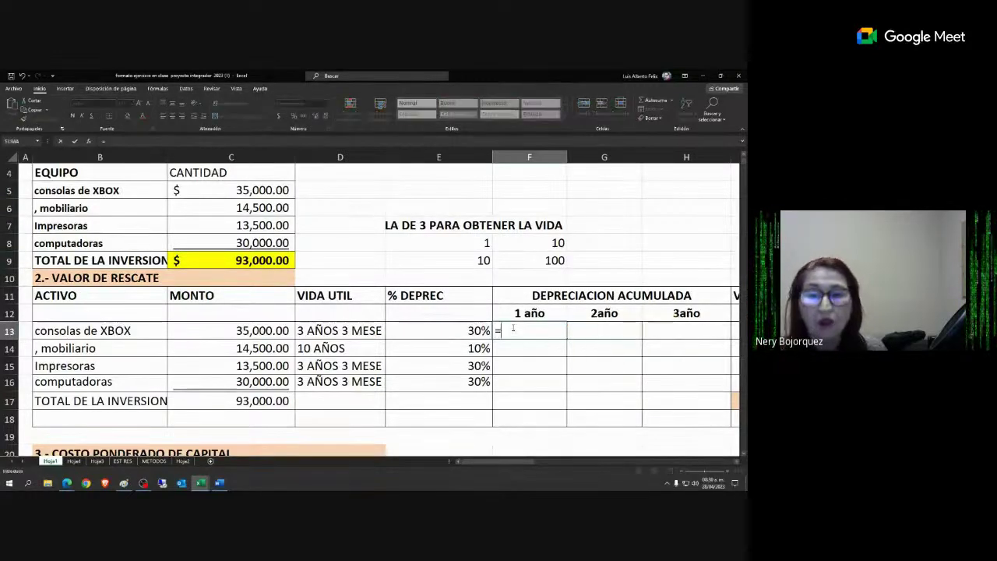
left_click(214, 333)
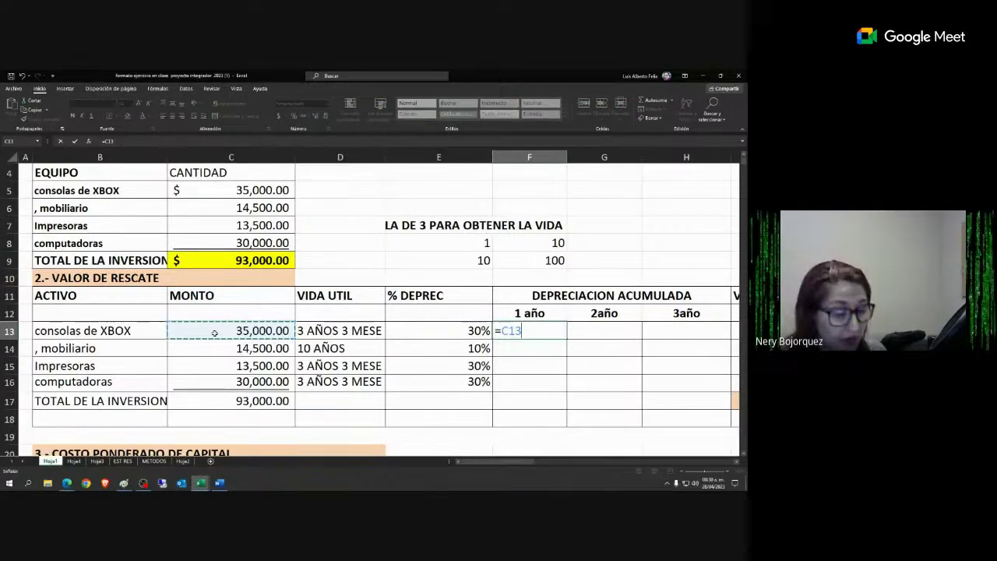
type("*")
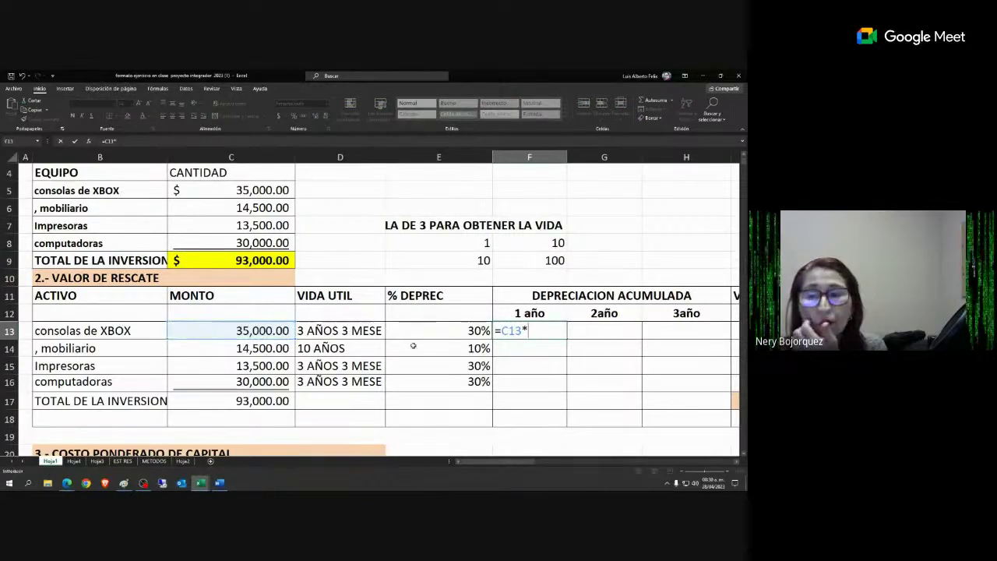
left_click(456, 333)
key("Return")
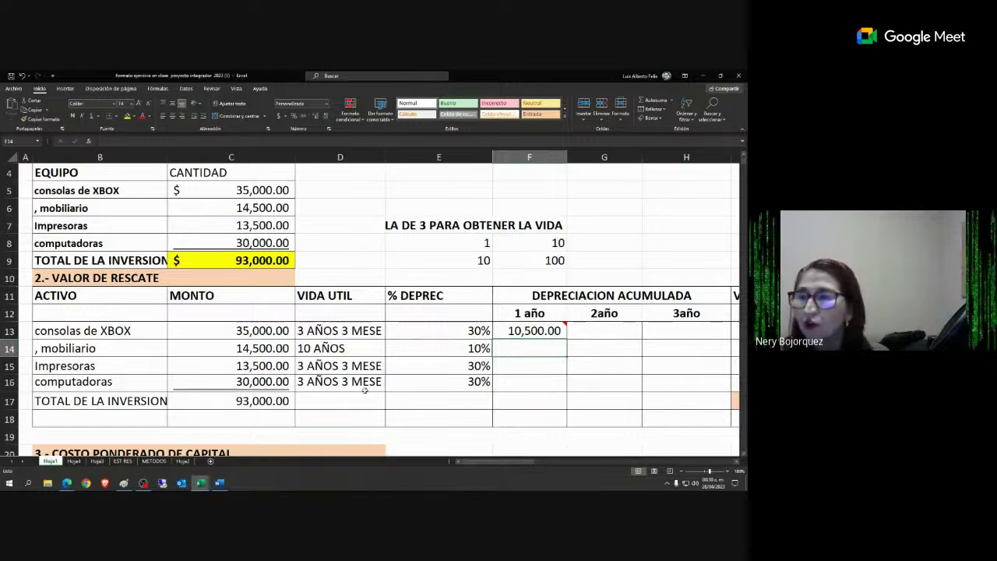
Step: Fill the 1 año depreciation formula from F13 down to F16 and underline the computadoras amount in F16
left_click(534, 330)
left_click_drag(567, 340, 571, 396)
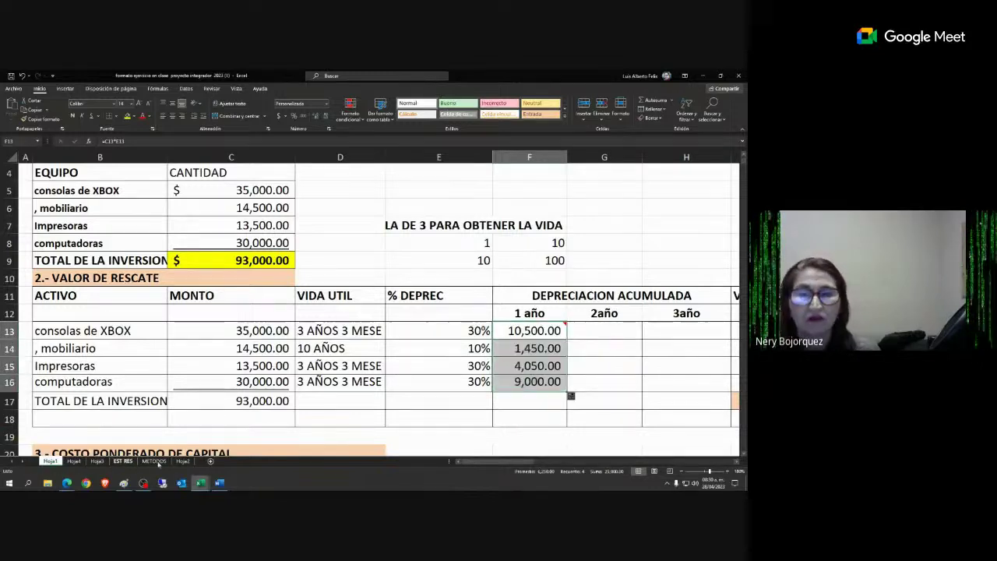
key("ctrl+Down")
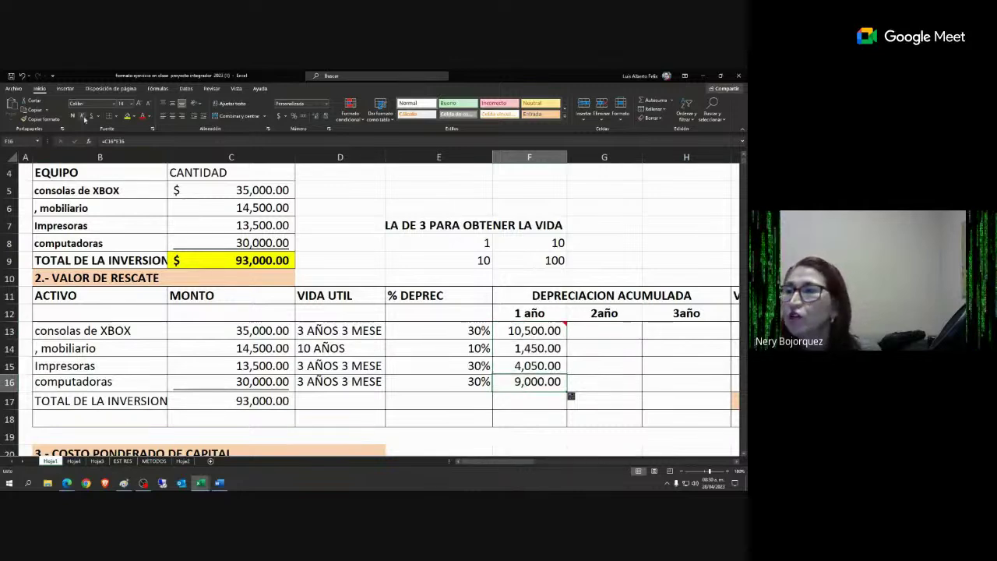
left_click(92, 116)
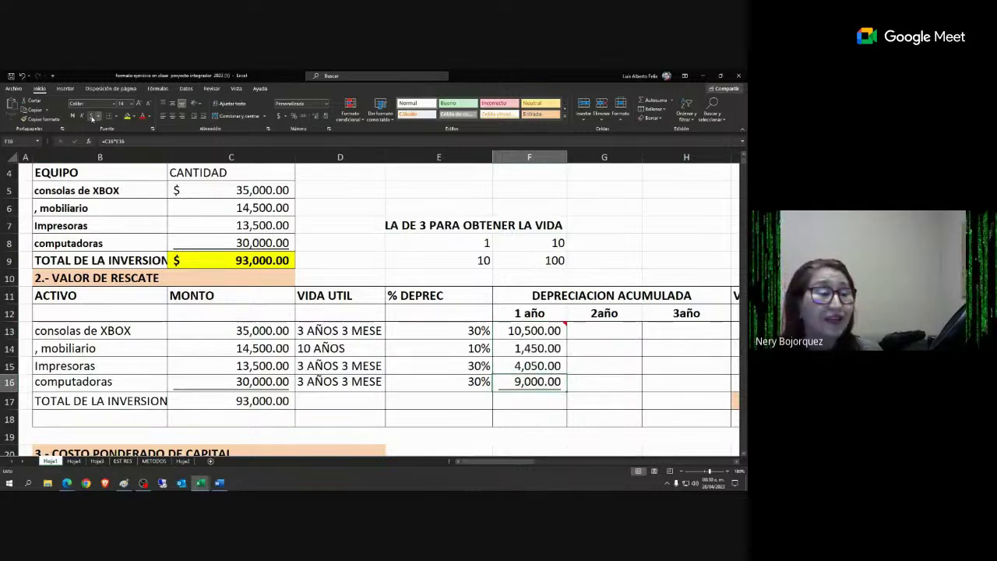
left_click_drag(517, 333, 529, 389)
left_click(439, 418)
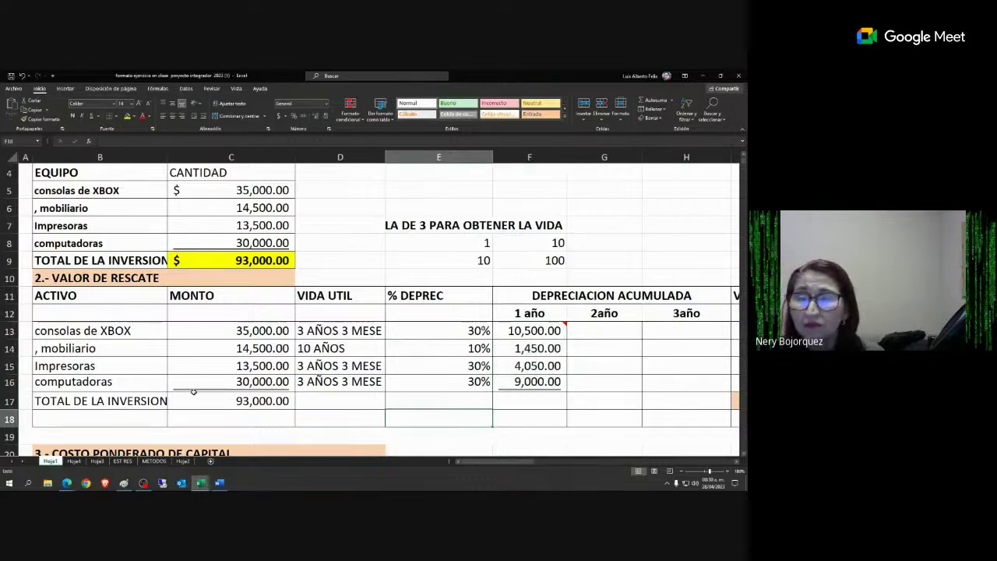
Step: Make the TOTAL DE LA INVERSION row 17 bold and sum the 1 año depreciations F13:F16 in F17
left_click(9, 401)
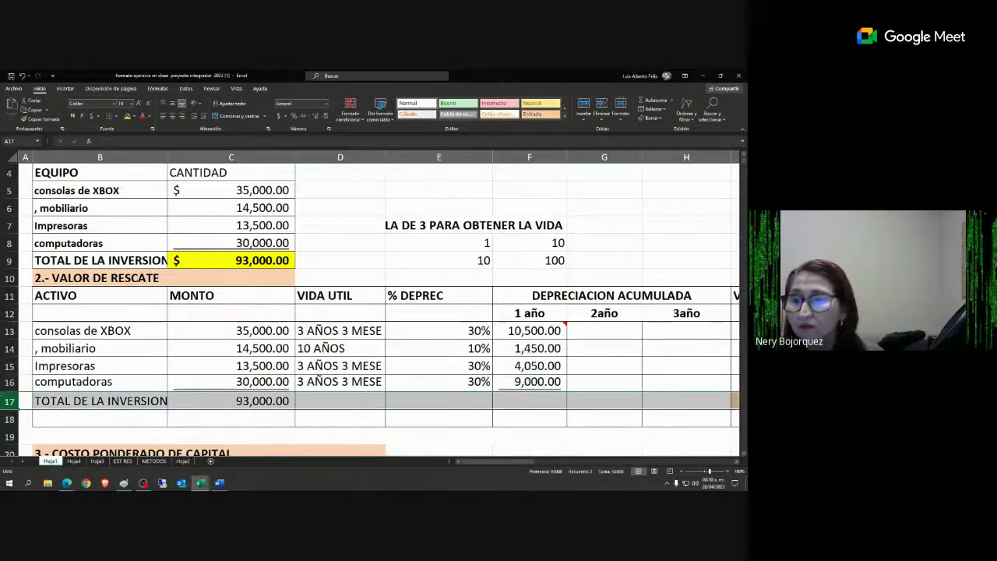
left_click(72, 115)
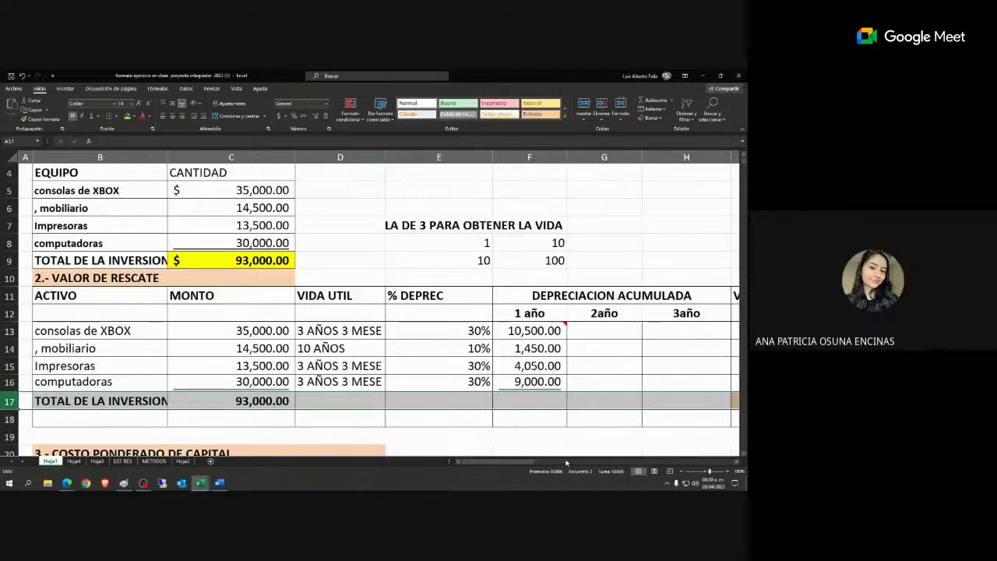
left_click(519, 402)
left_click_drag(513, 333, 530, 402)
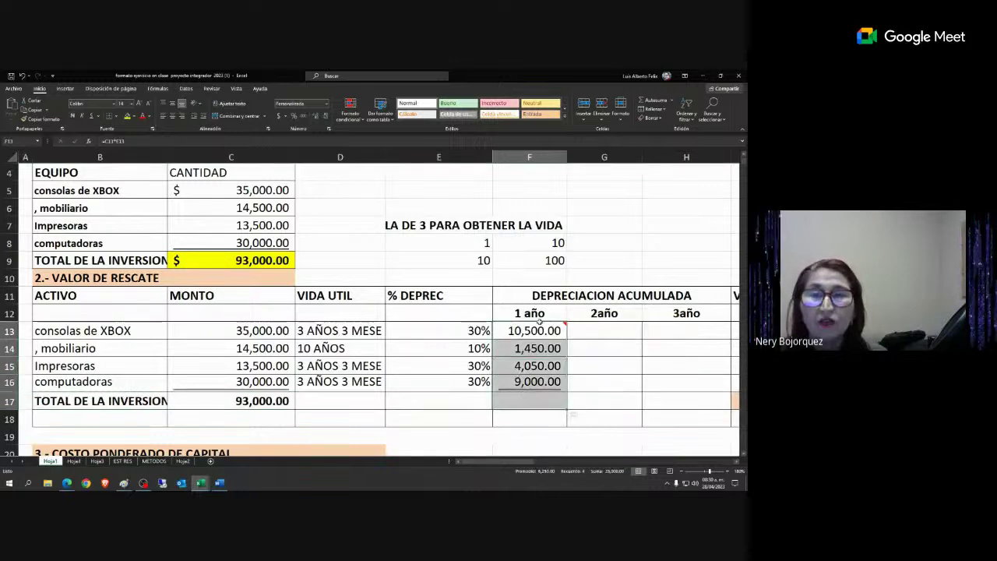
left_click(651, 100)
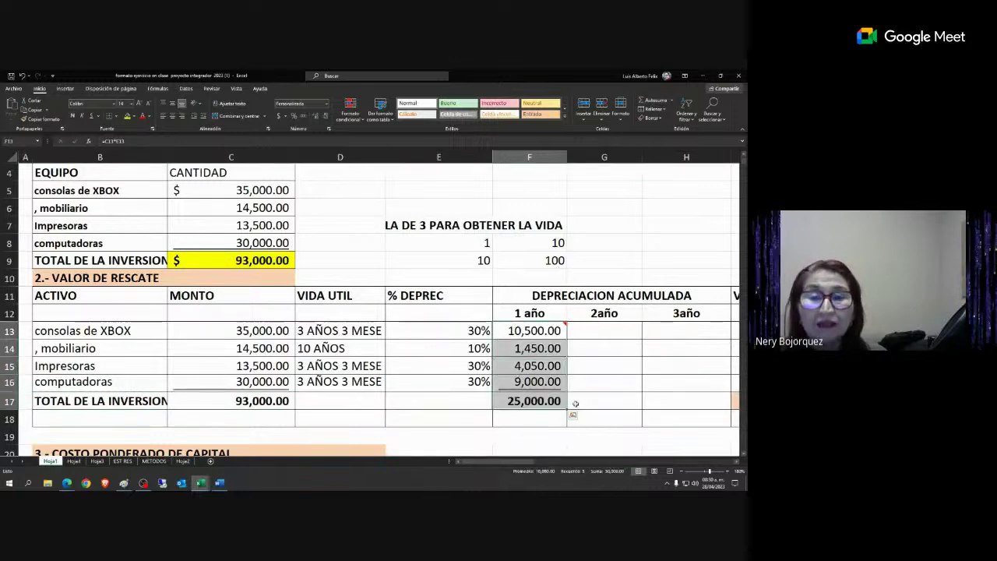
left_click(507, 400)
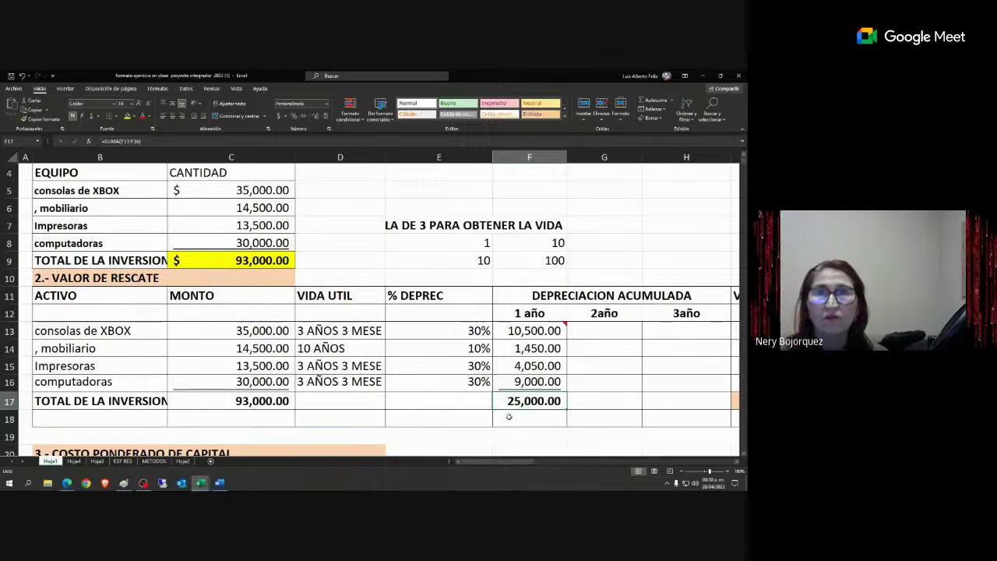
left_click(601, 337)
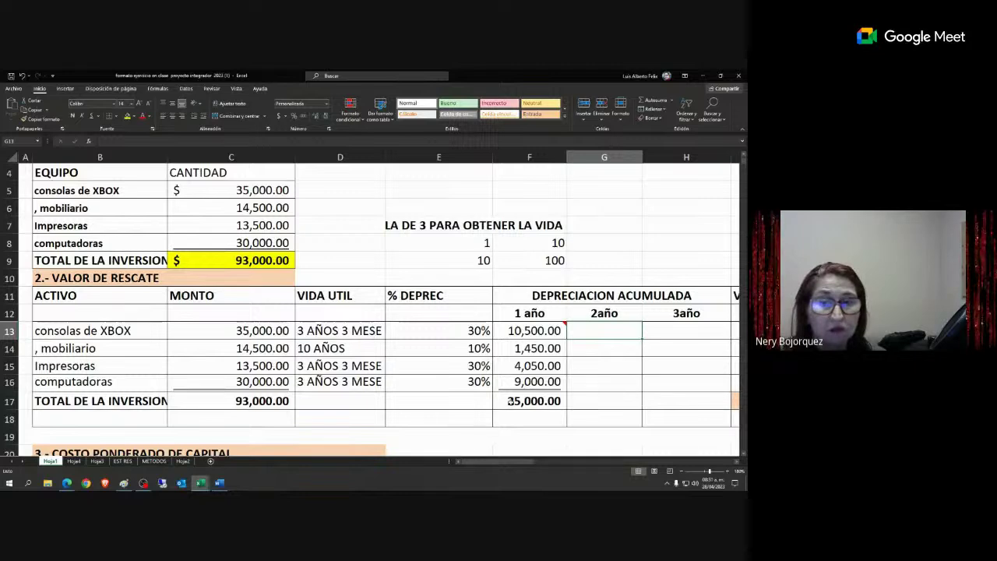
left_click(510, 400)
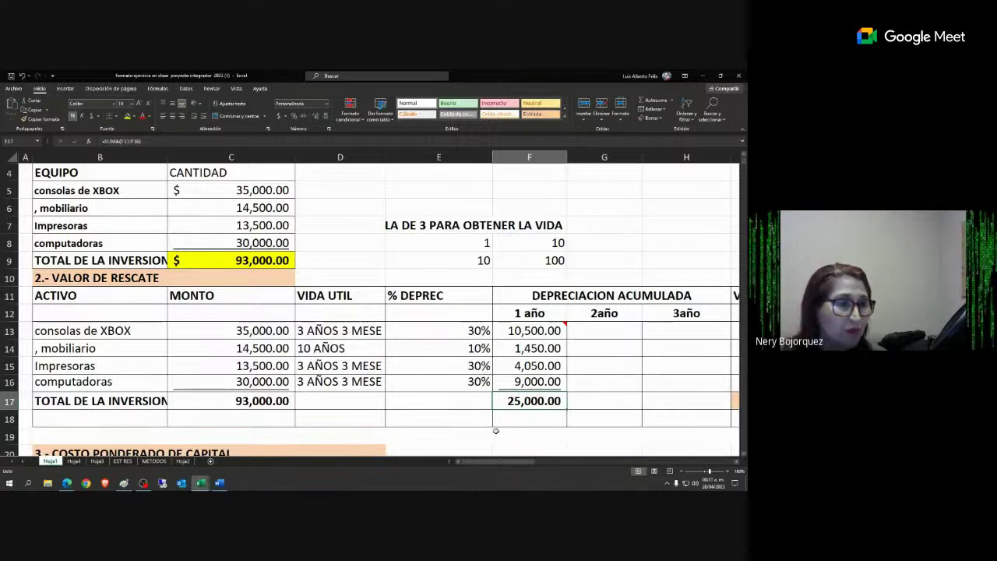
left_click(591, 330)
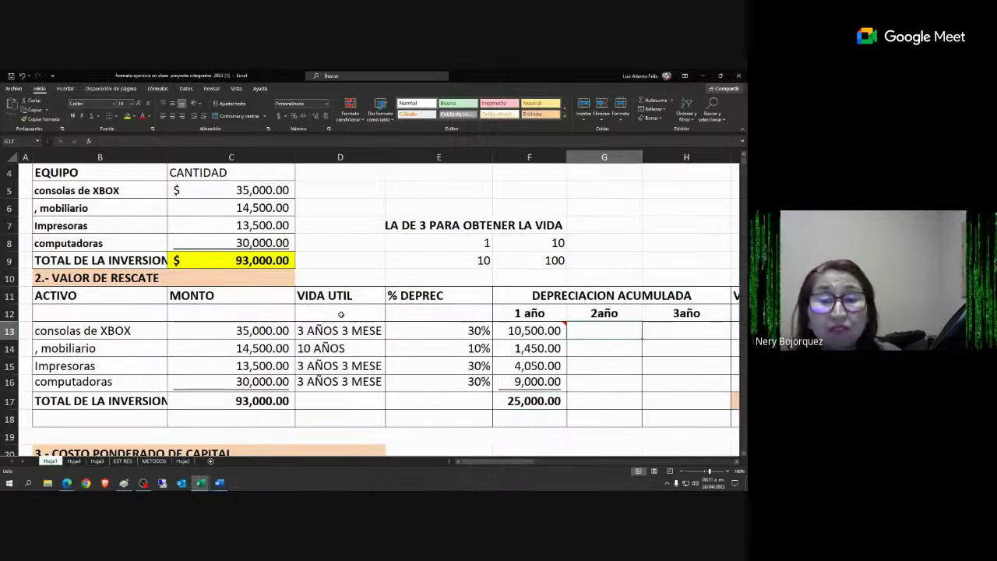
scroll(373, 343, "up", 1)
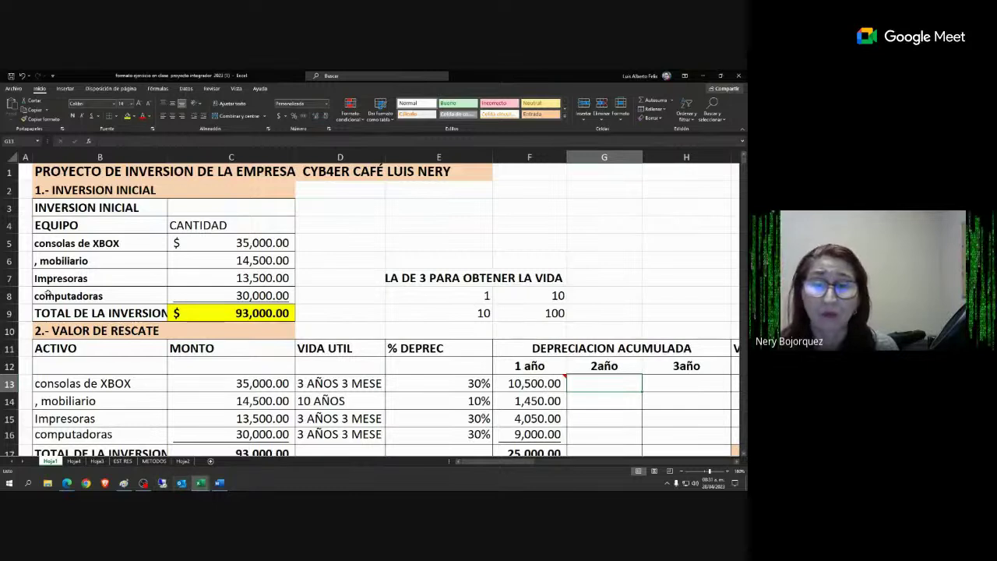
left_click(520, 385)
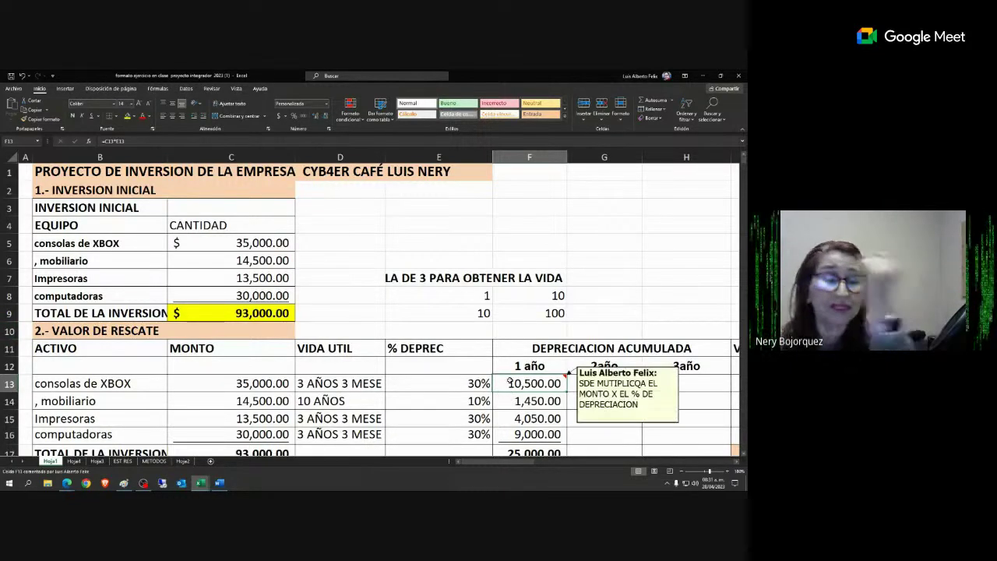
Step: Calculate the 2año accumulated depreciation of consolas de XBOX in G13 with the formula =F13*2
left_click(581, 388)
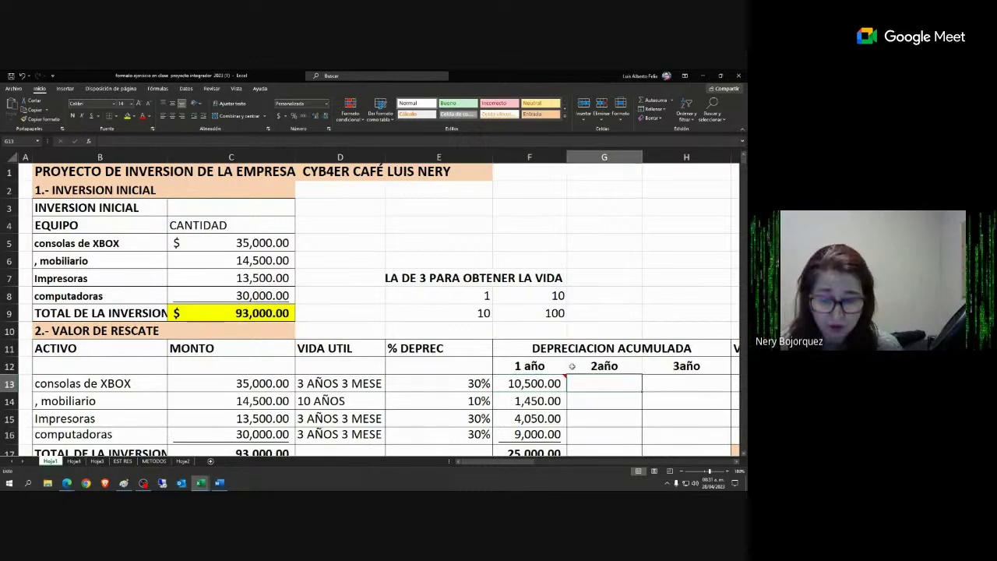
type("=")
left_click(537, 384)
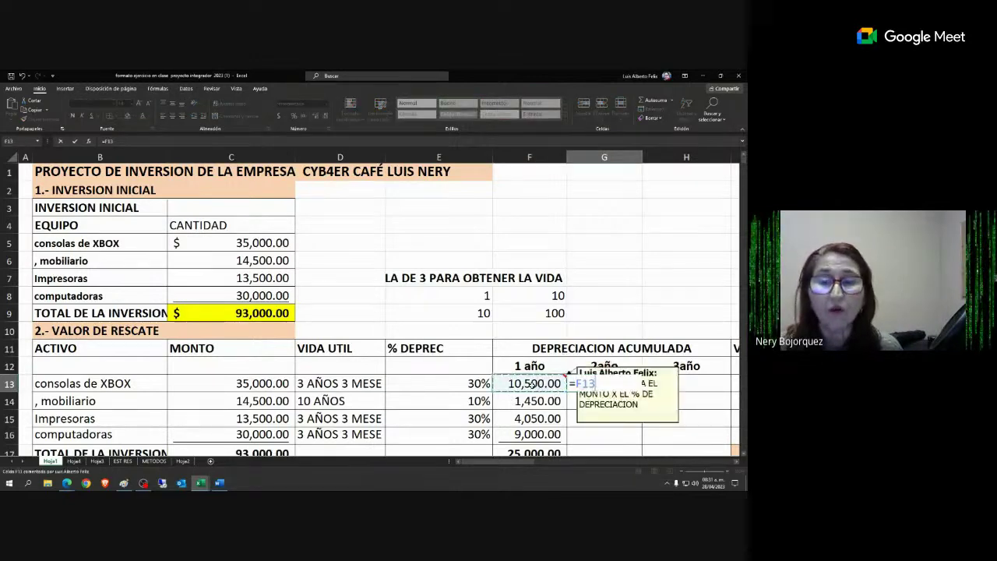
type("*")
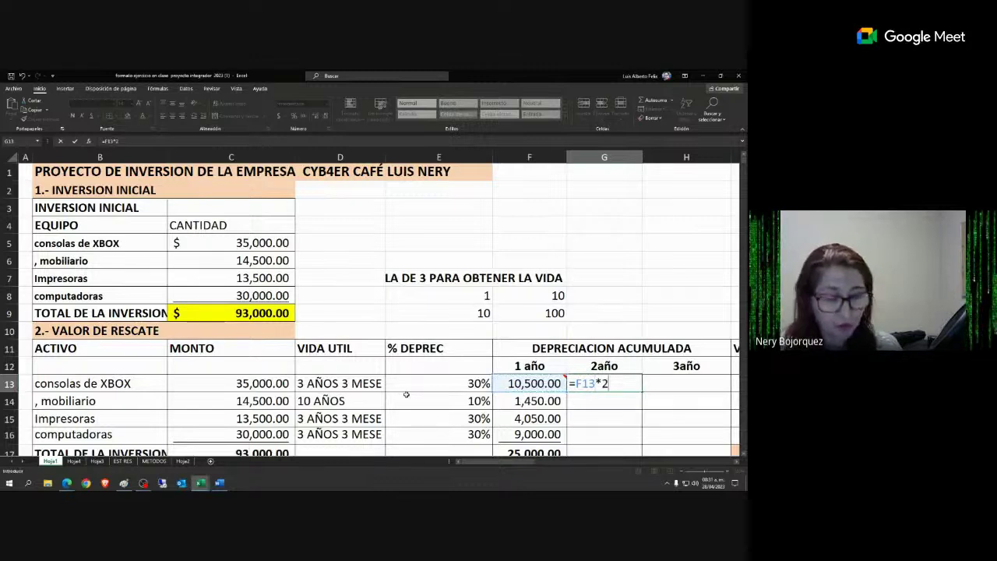
key("Return")
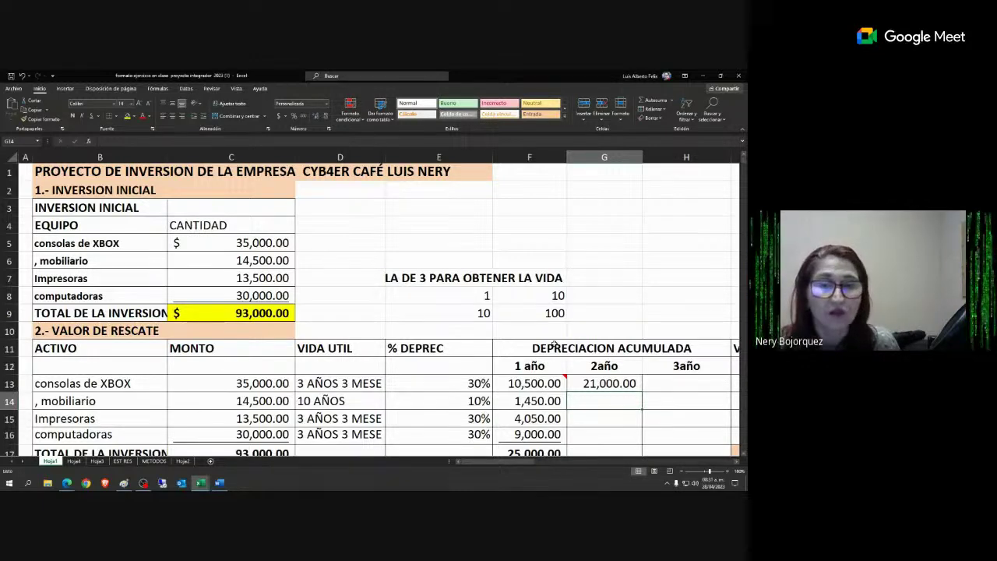
Step: Add a comment to the 2año depreciation in G13 reading "LA DEPRECIACION DEL PRIMER AÑO SE MULTIPLICA X 2"
left_click(607, 382)
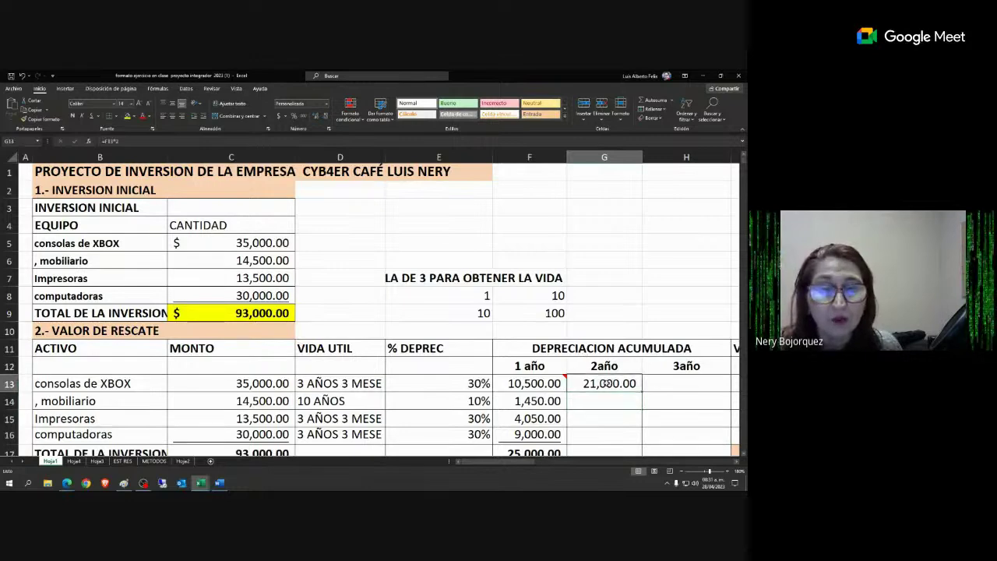
right_click(606, 382)
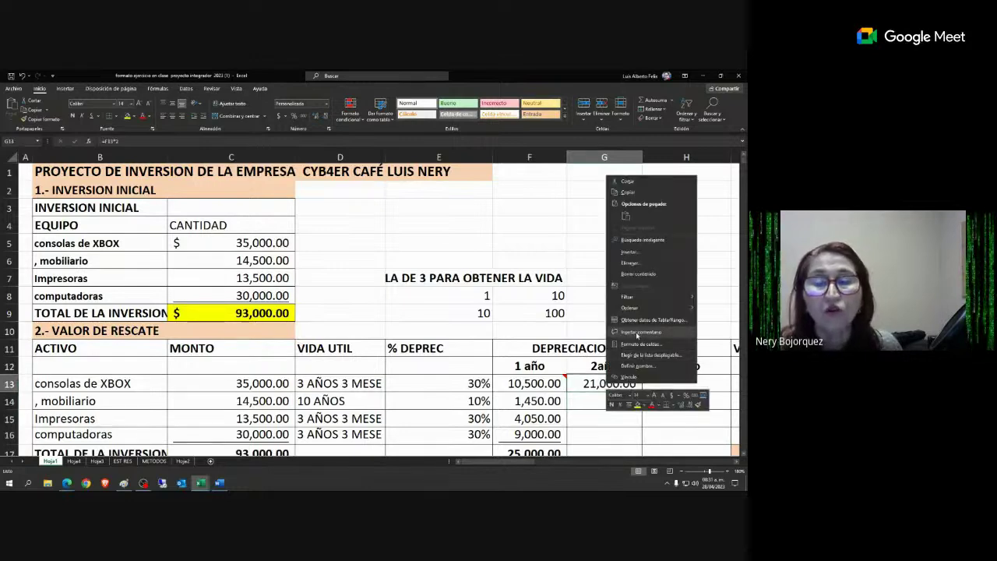
left_click(637, 332)
type("LA DEPRECFIAC")
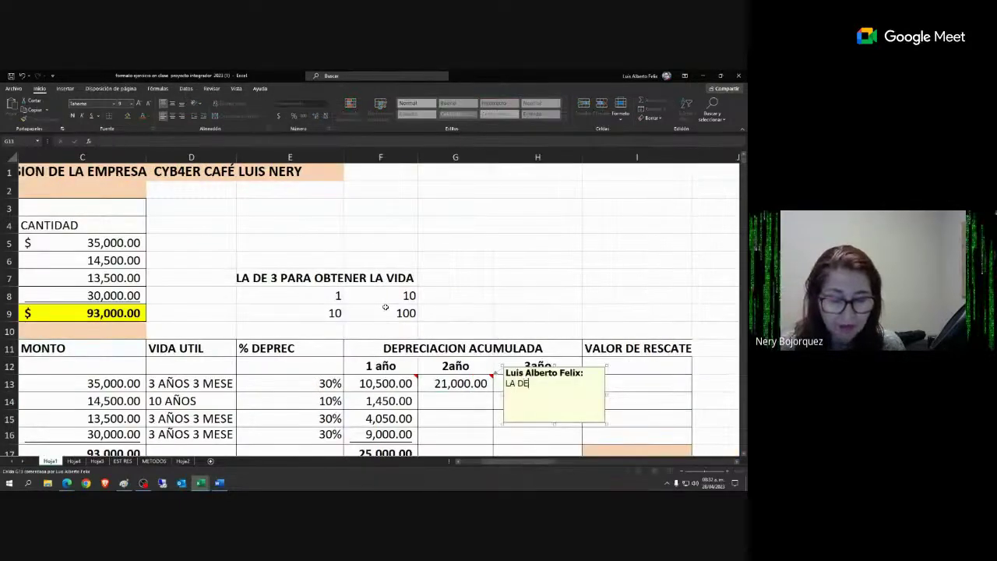
key("BackSpace")
key("BackSpace")
key("BackSpace")
key("BackSpace")
type("IA")
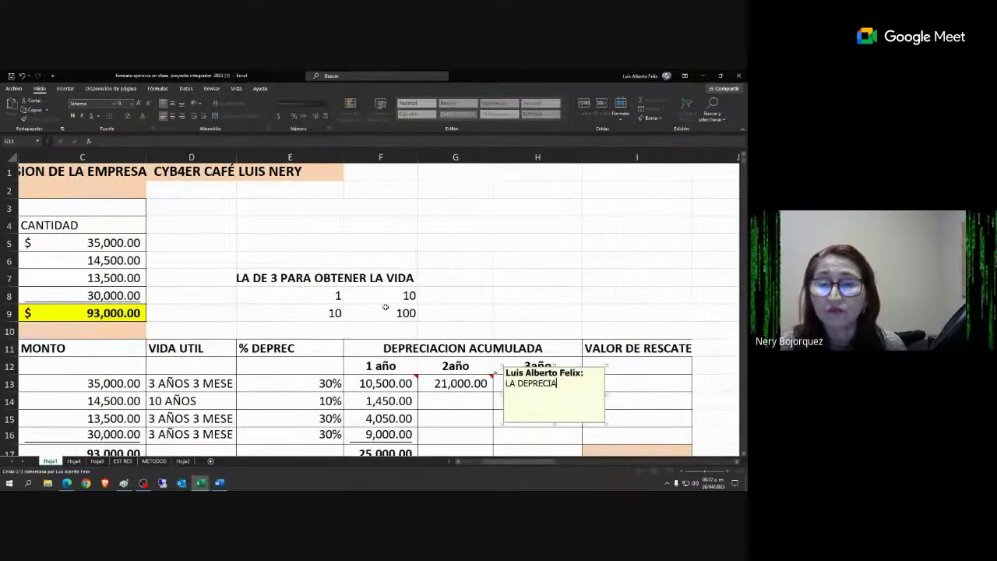
type("CION ")
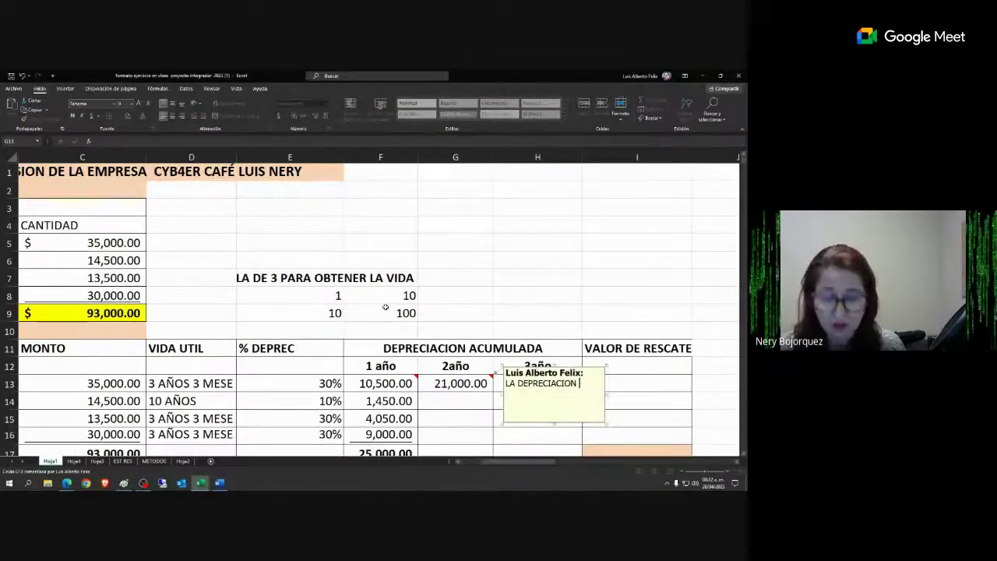
type("DEL PRIMER QAÑ")
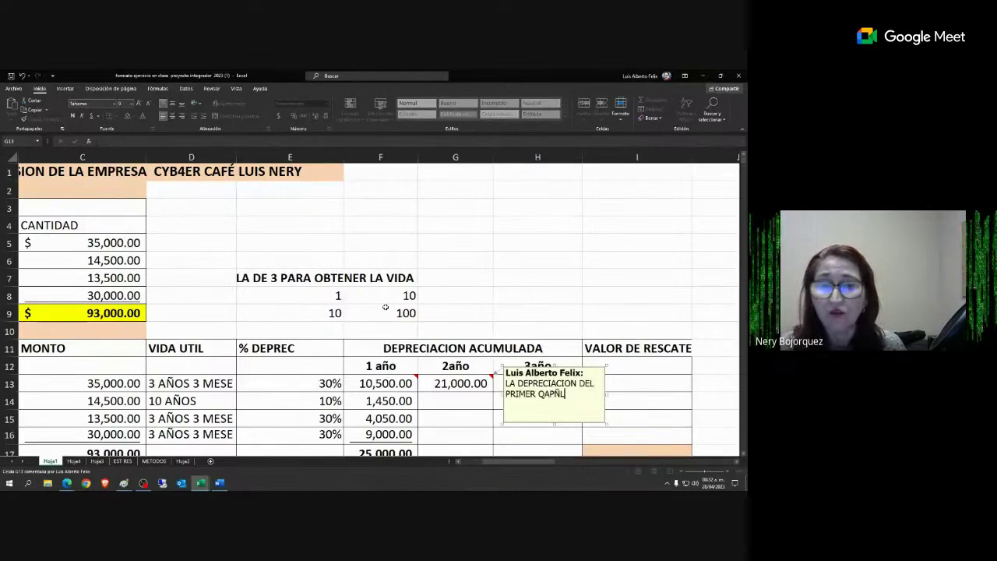
key("BackSpace")
key("BackSpace")
key("BackSpace")
type("AÑO S")
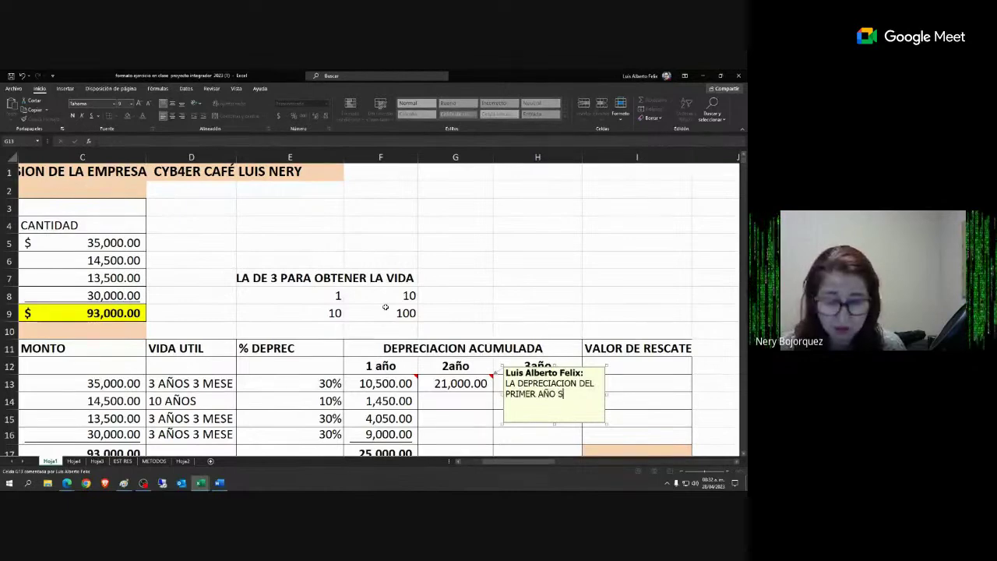
type("E MULTIPLICAS")
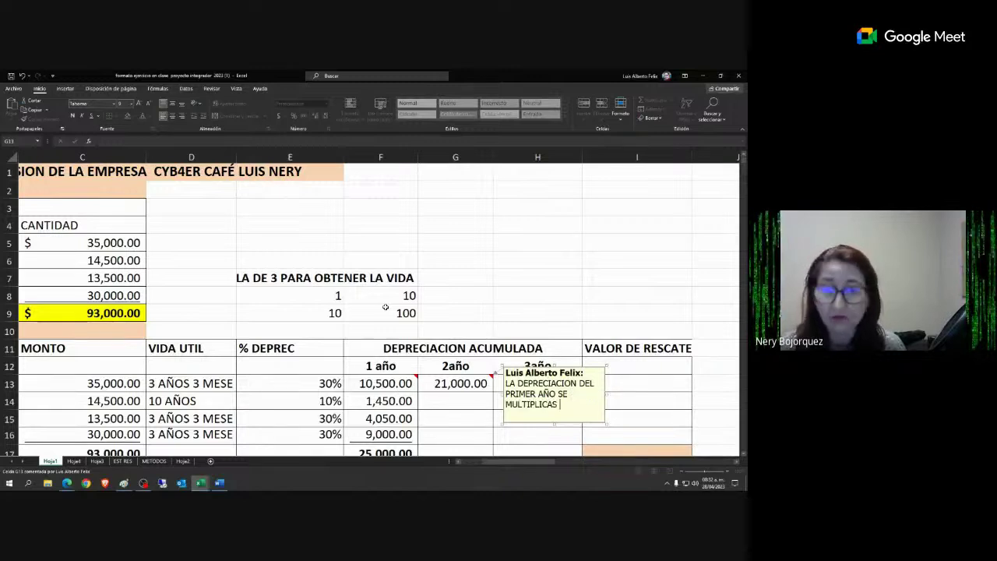
key("BackSpace")
type("X 2")
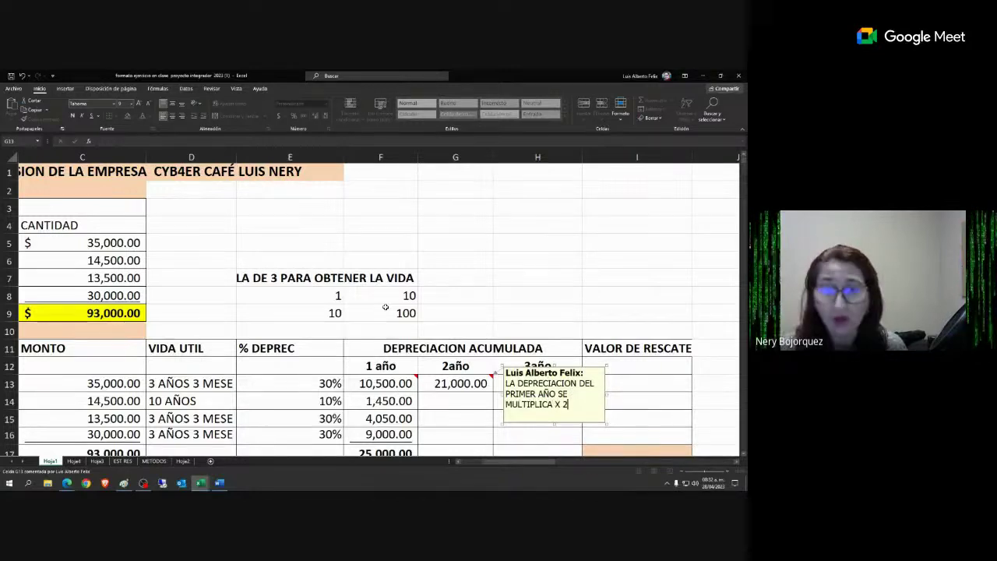
left_click(448, 389)
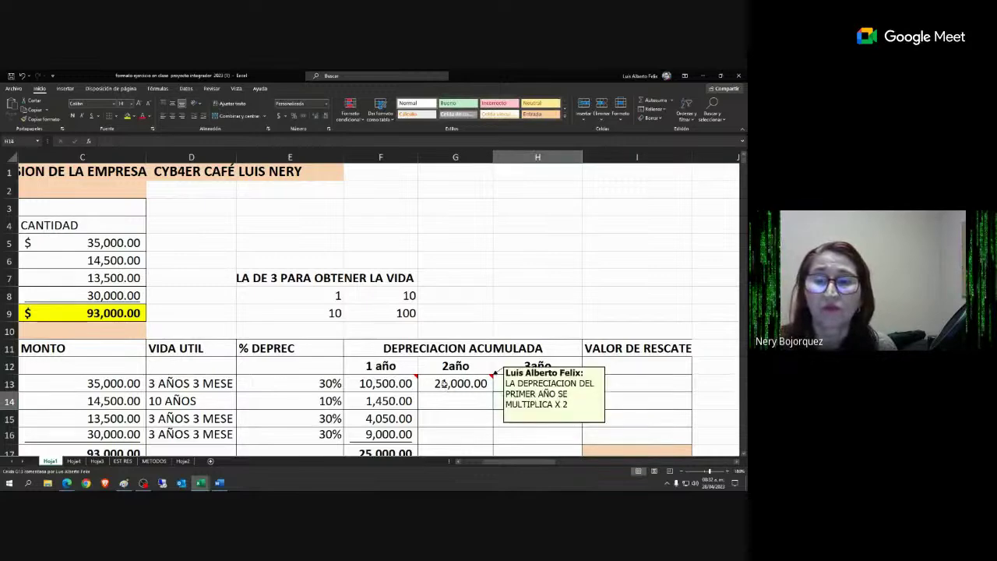
left_click(454, 432)
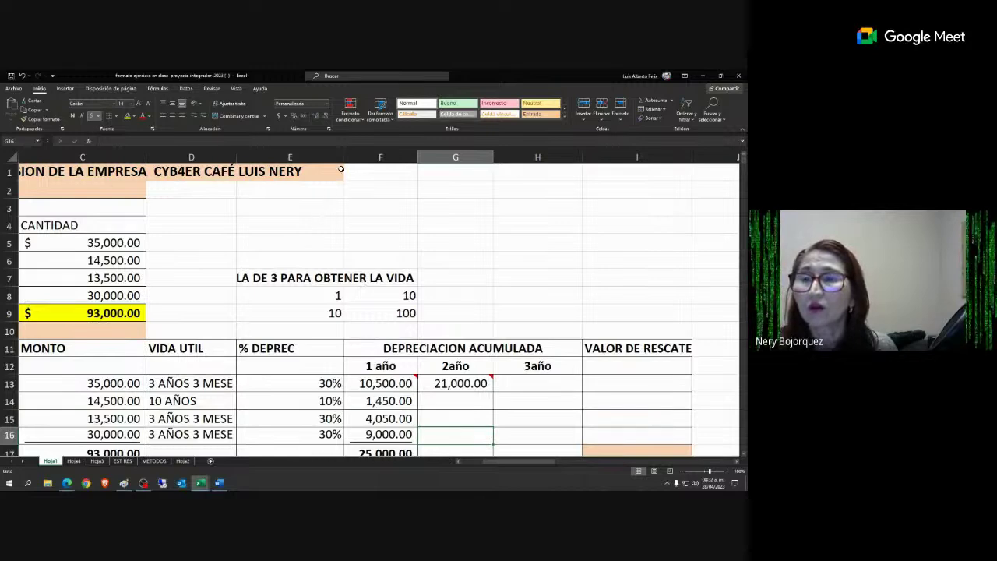
Step: Fill the 2año depreciation formula from G13 down to G16 and underline the computadoras amount in G16
left_click(468, 381)
scroll(484, 394, "down", 2)
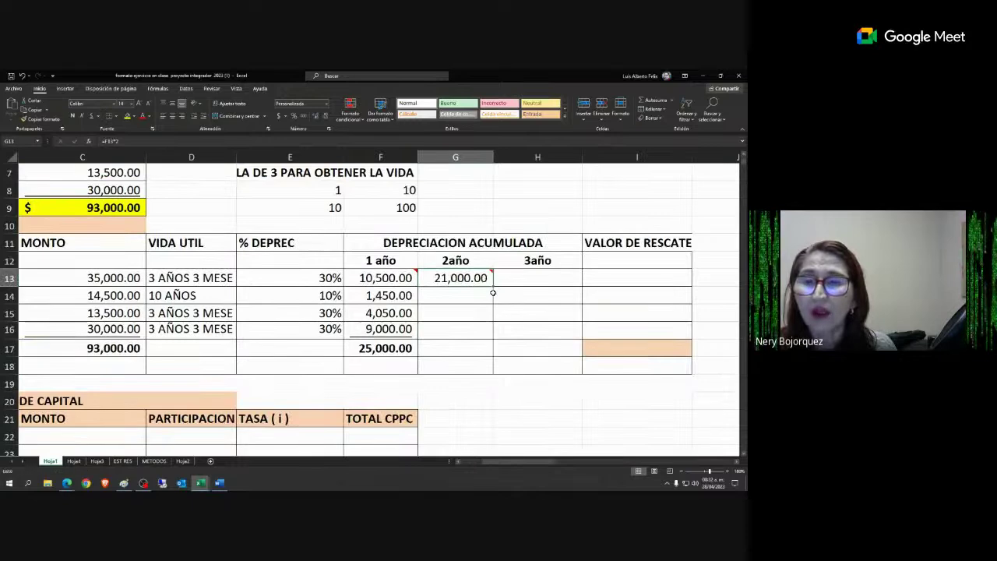
left_click_drag(492, 287, 493, 344)
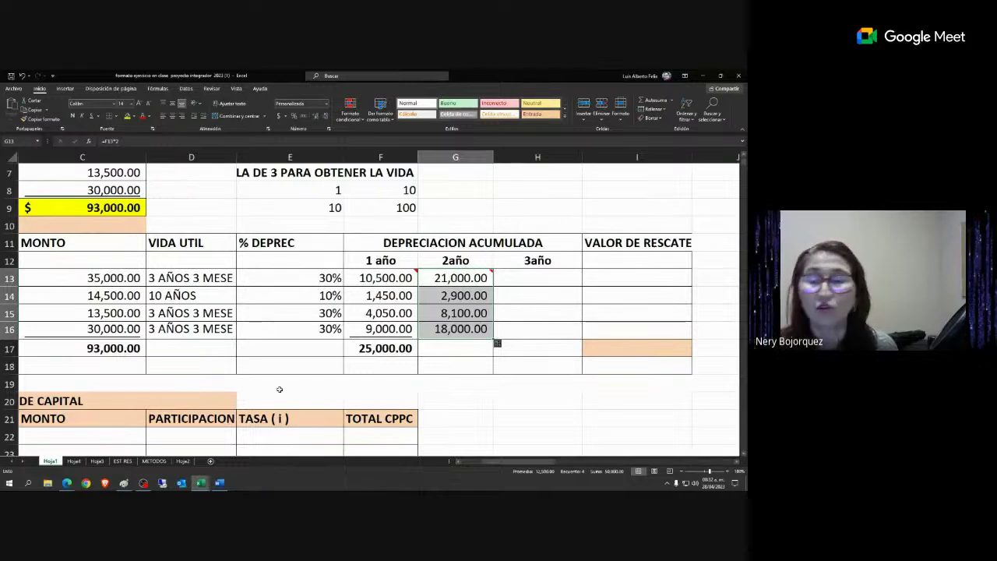
left_click(455, 328)
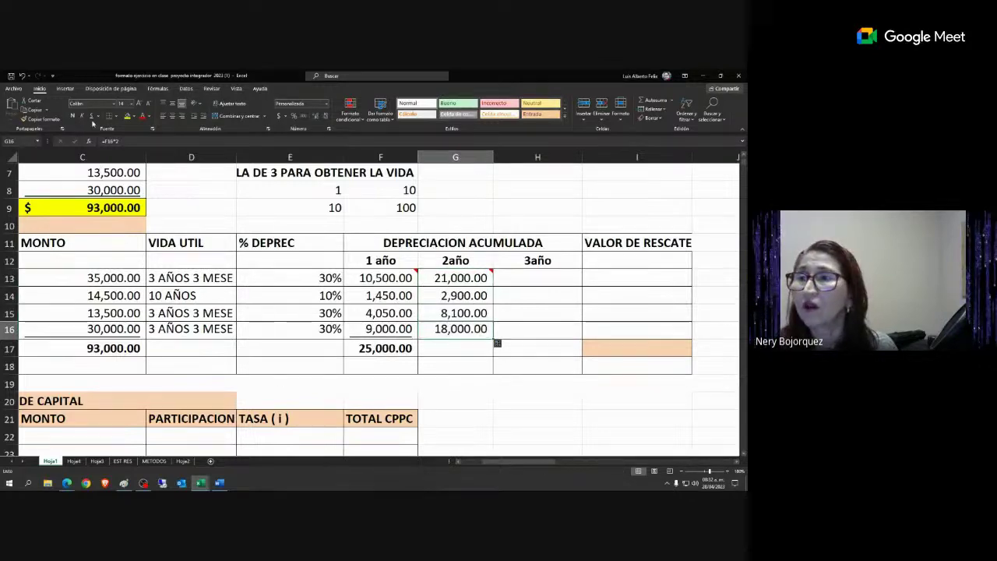
Step: Extend the 1 año total formula from F17 to G17 to total the 2año depreciation
left_click(373, 348)
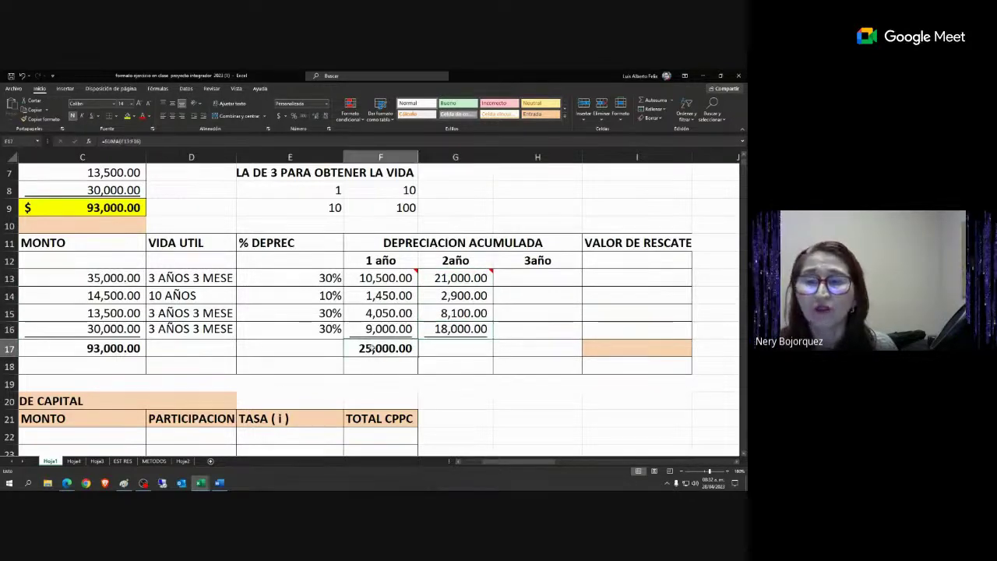
left_click_drag(418, 356, 467, 355)
left_click(437, 354)
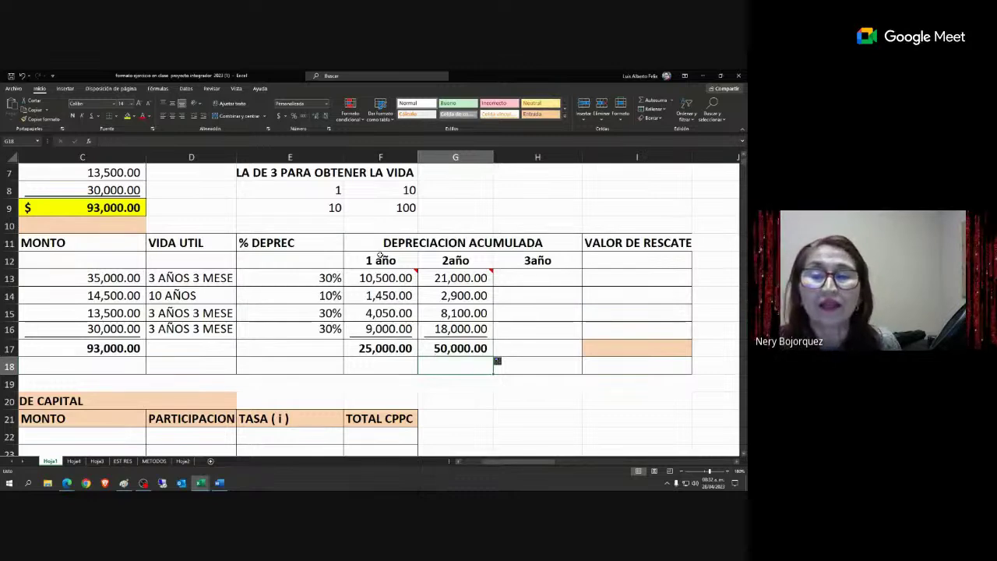
Step: Try the formula =F13*3 for the 3año accumulated depreciation of consolas de XBOX in H13 and clear it
left_click(508, 274)
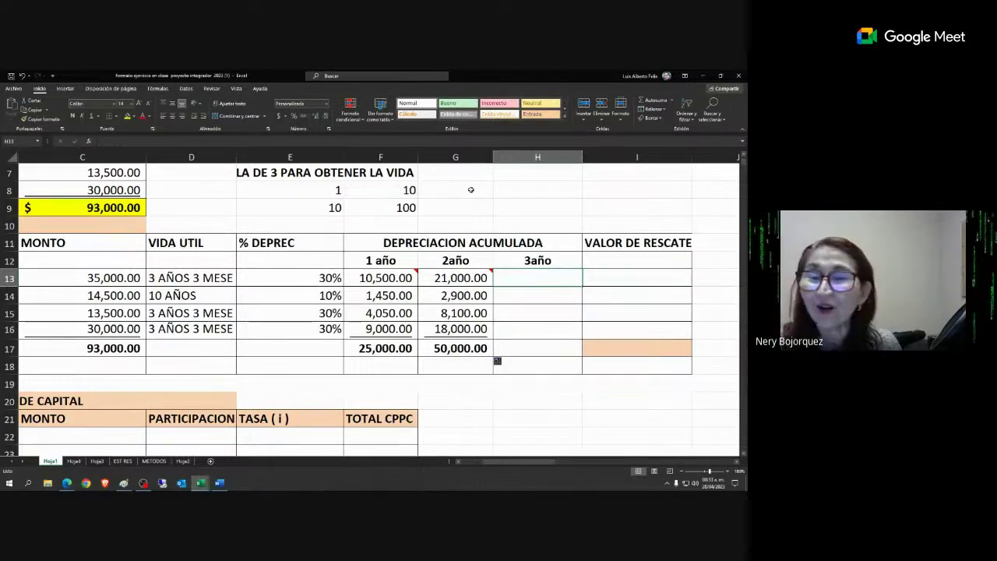
left_click(378, 278)
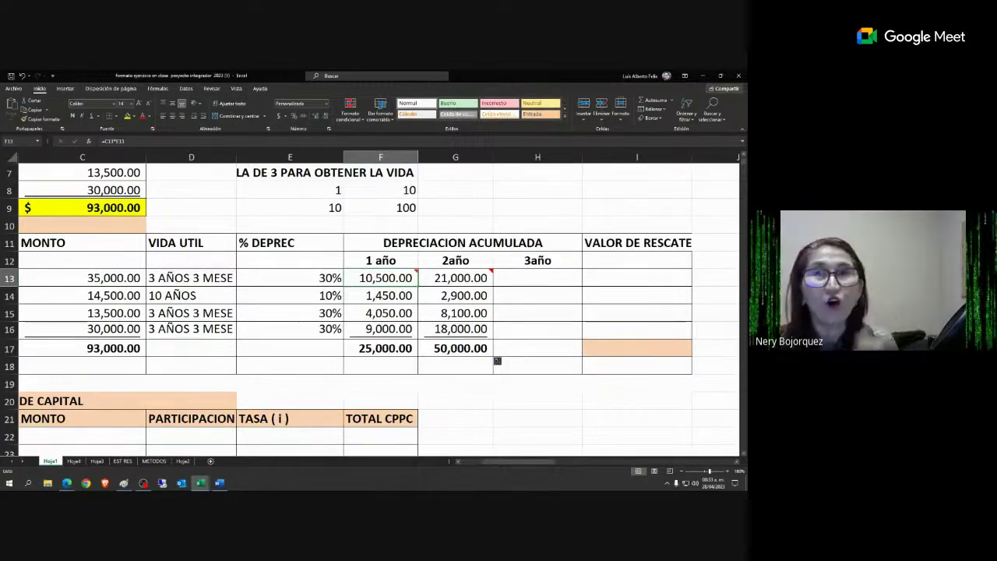
mouse_move(372, 279)
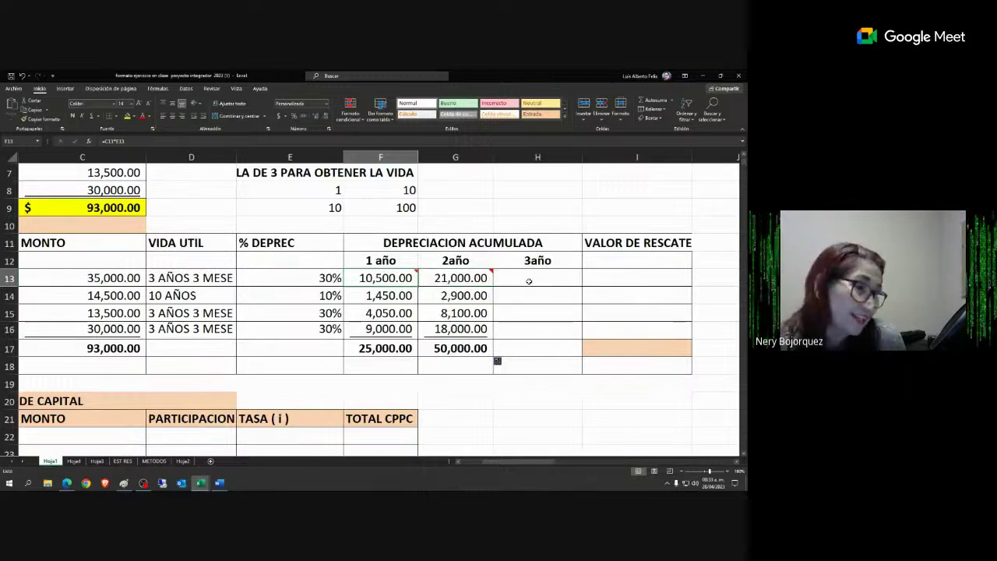
left_click(541, 275)
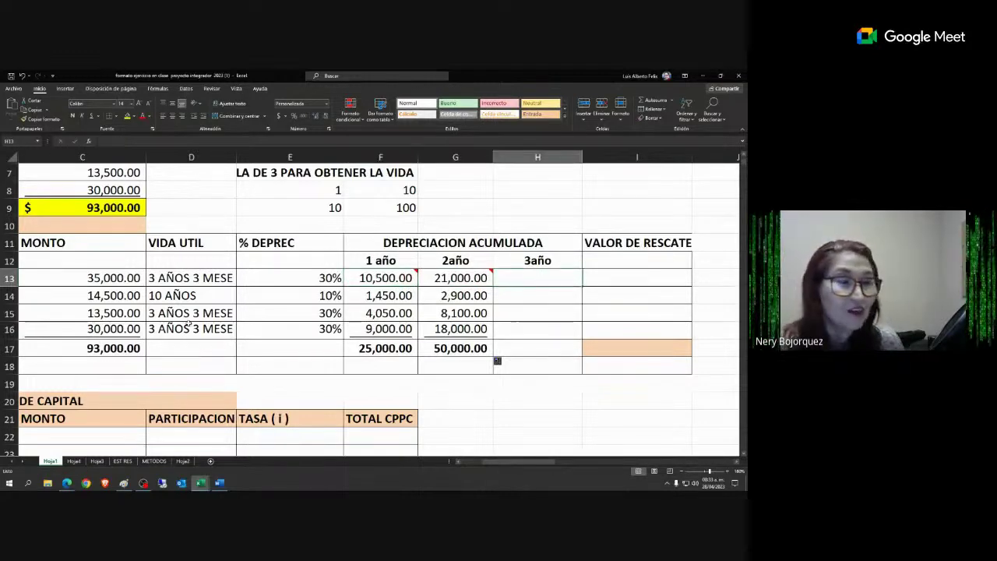
type("=")
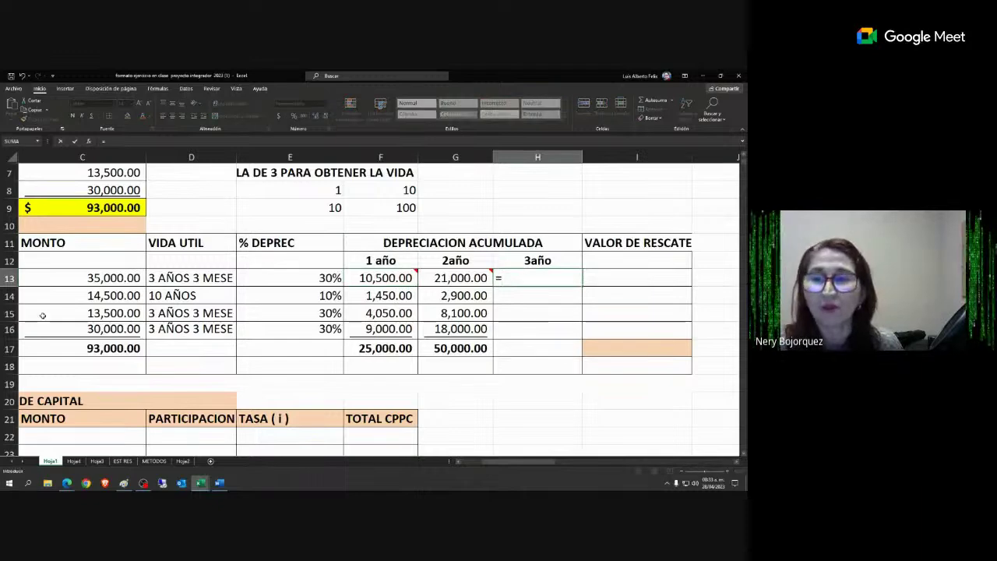
left_click(366, 280)
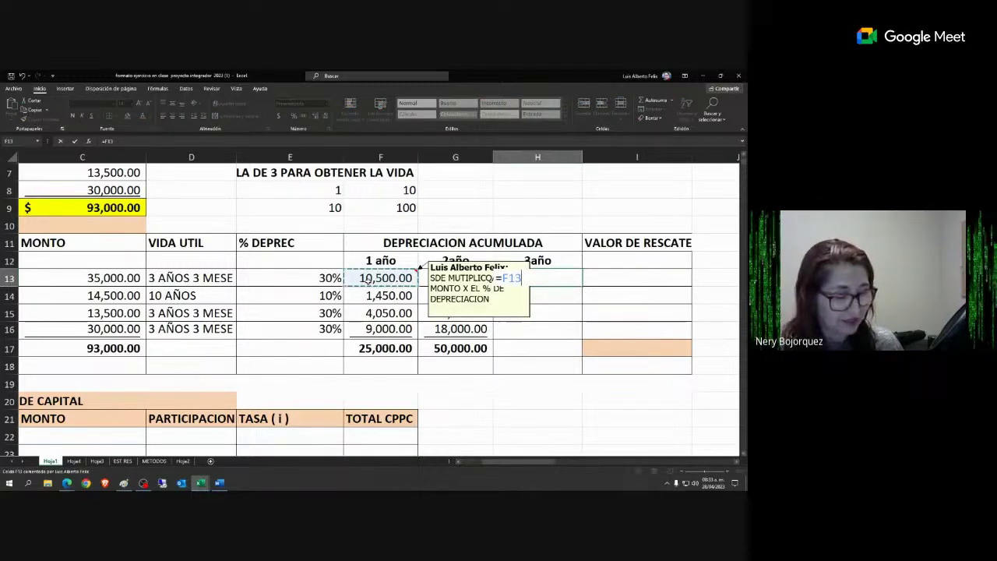
type("*3")
key("Return")
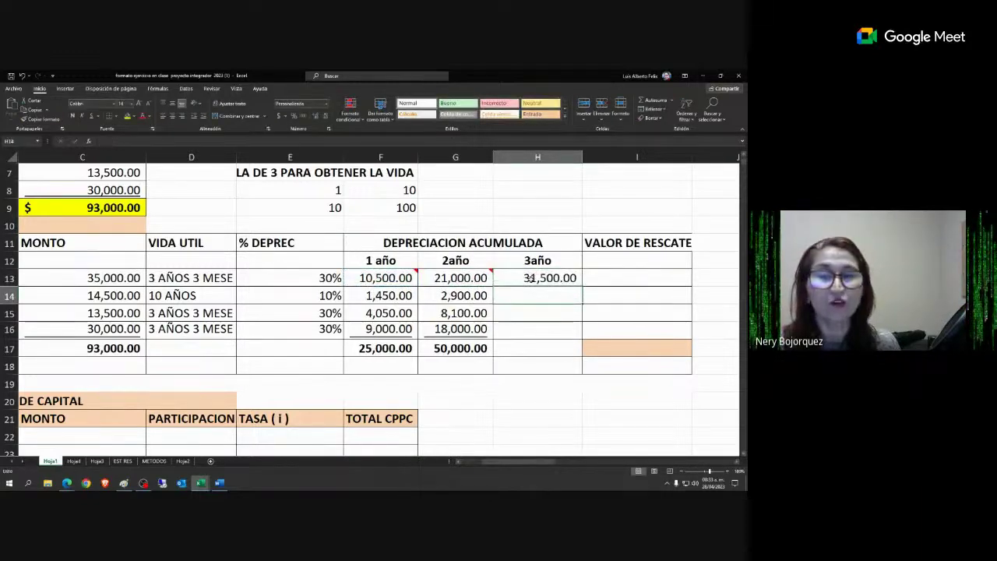
left_click(524, 278)
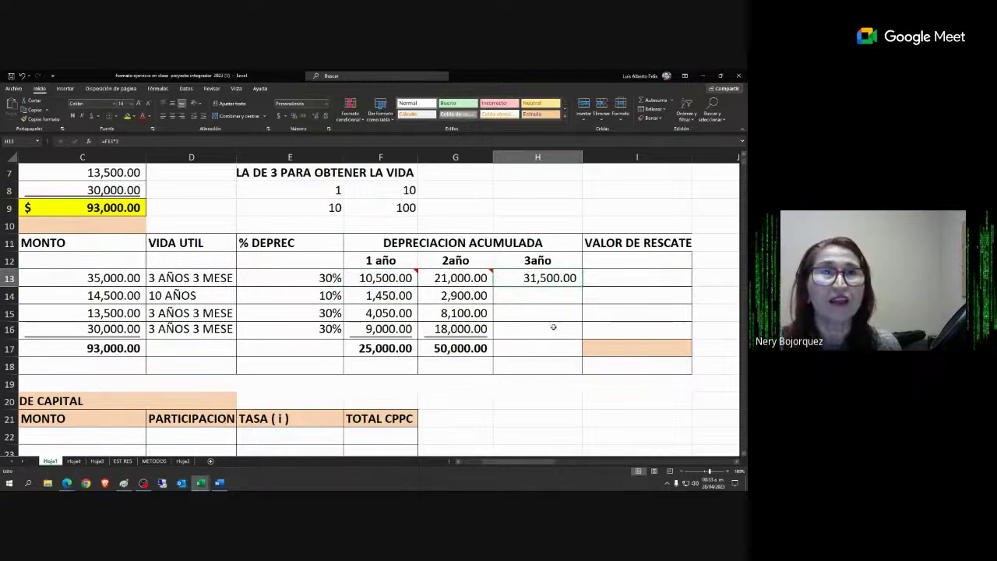
key("Delete")
Step: Calculate the 3año accumulated depreciation of consolas de XBOX in H13 by summing F13:G13
left_click(377, 278)
left_click_drag(415, 286, 545, 282)
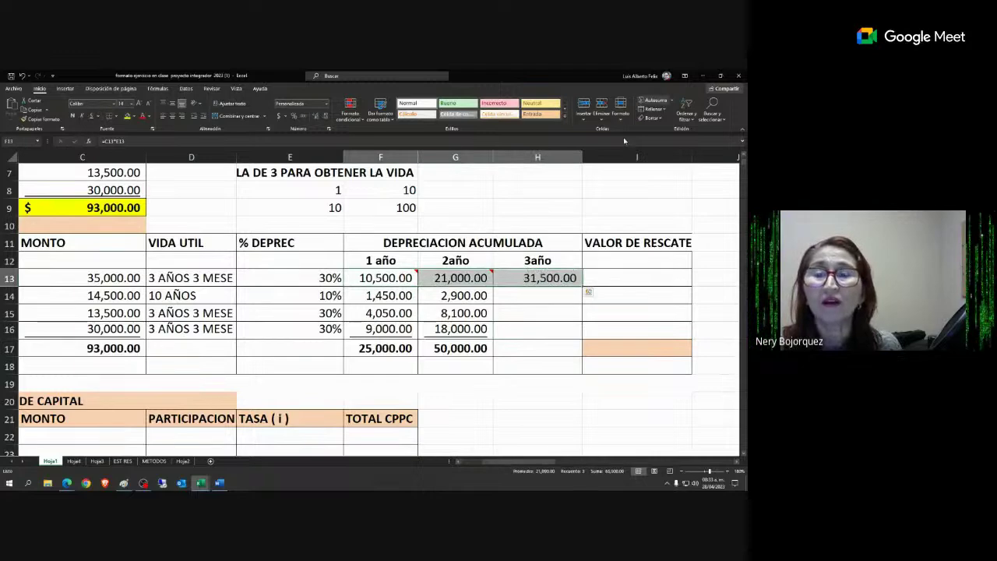
left_click(518, 308)
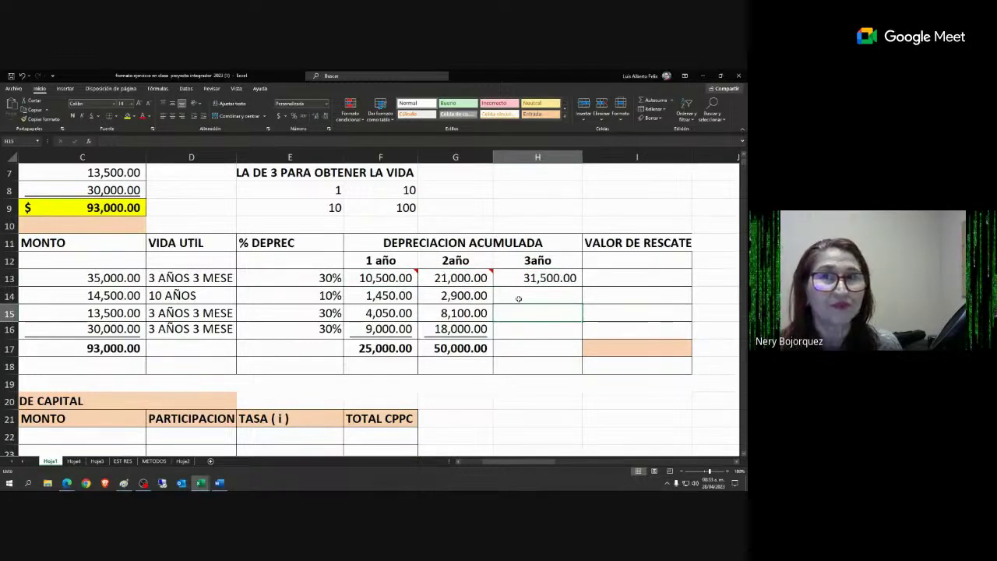
Step: Add a comment to H13 reading "SUMA DE LA DEPRECIACI9ON DEL AÑO 1 + EL AÑO 2 O LA DEPRECIACI9ON DEL AÑO 1 X 3"
left_click(512, 274)
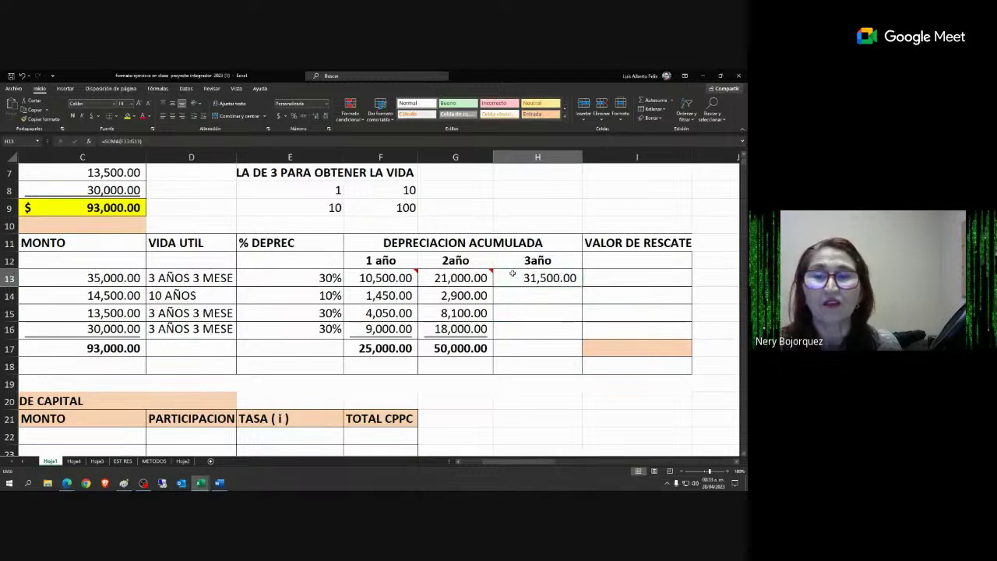
right_click(512, 274)
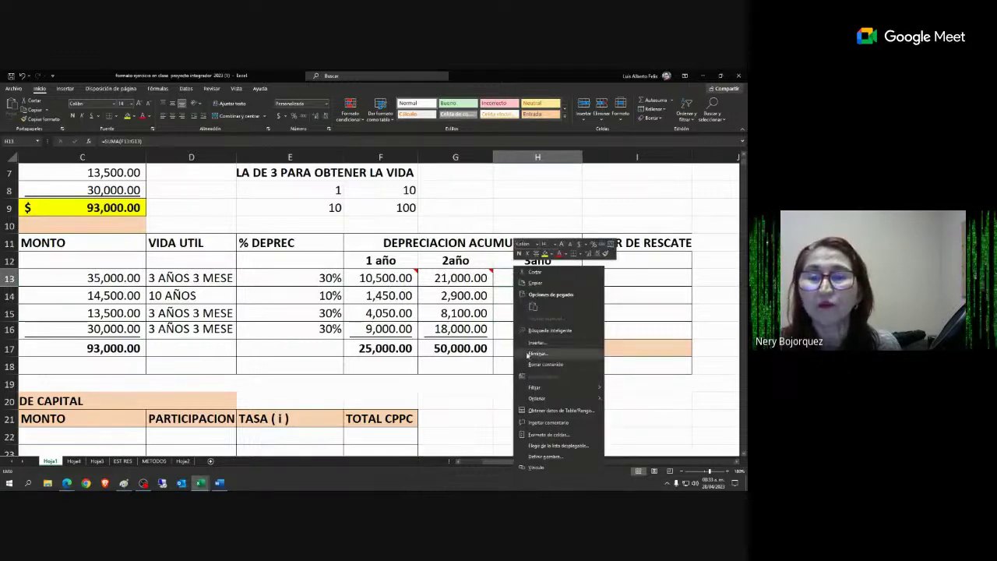
left_click(545, 422)
type("SUMA DEL")
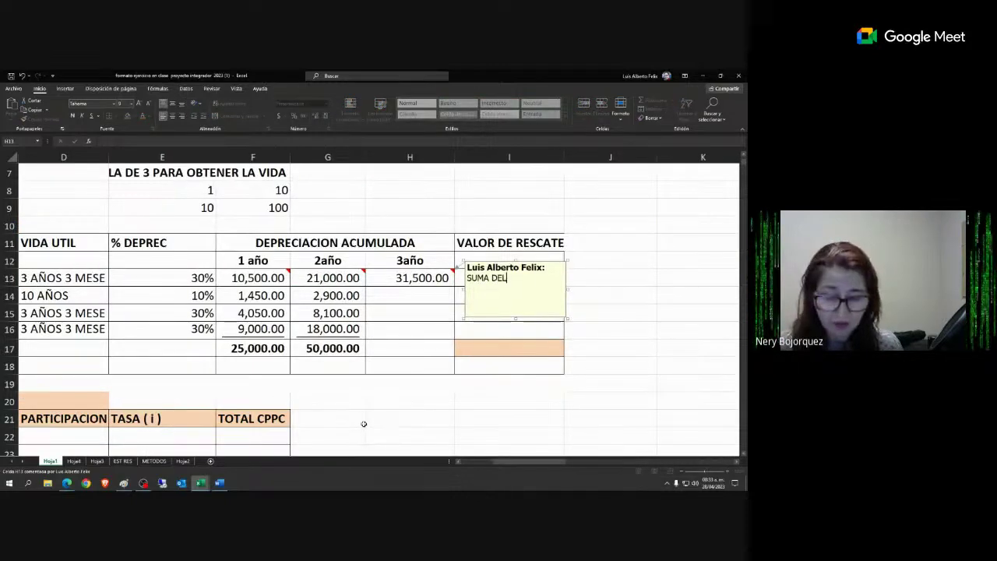
key("BackSpace")
type("LA DEPRE")
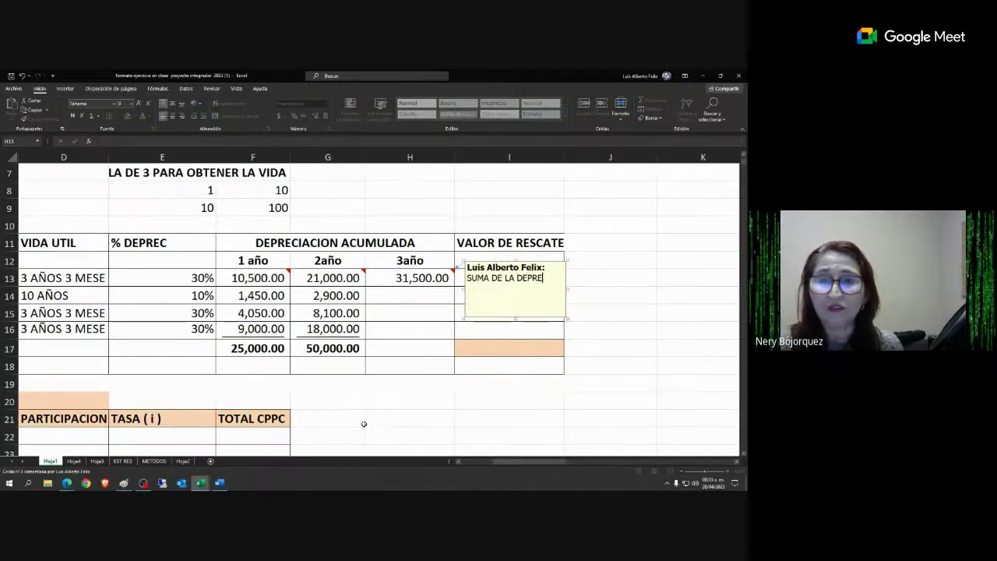
type("CIACI9ON DEL AÑ")
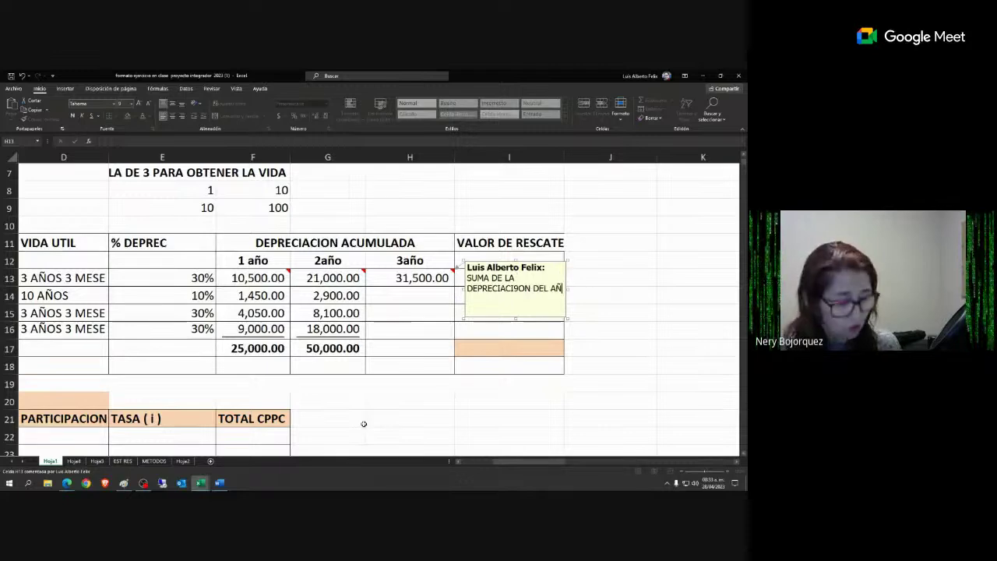
type("O 1 + EL ")
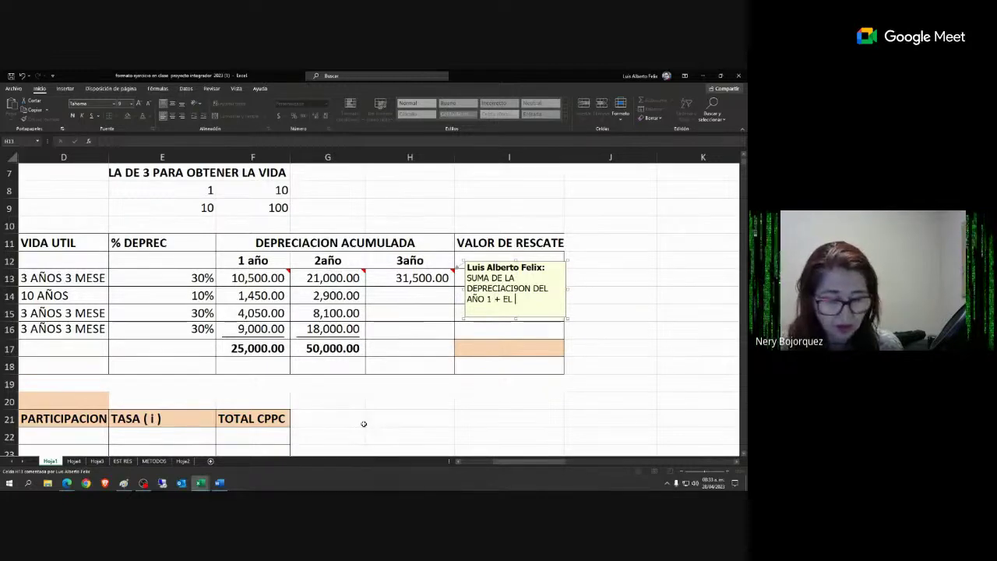
type("AÑO 2 O")
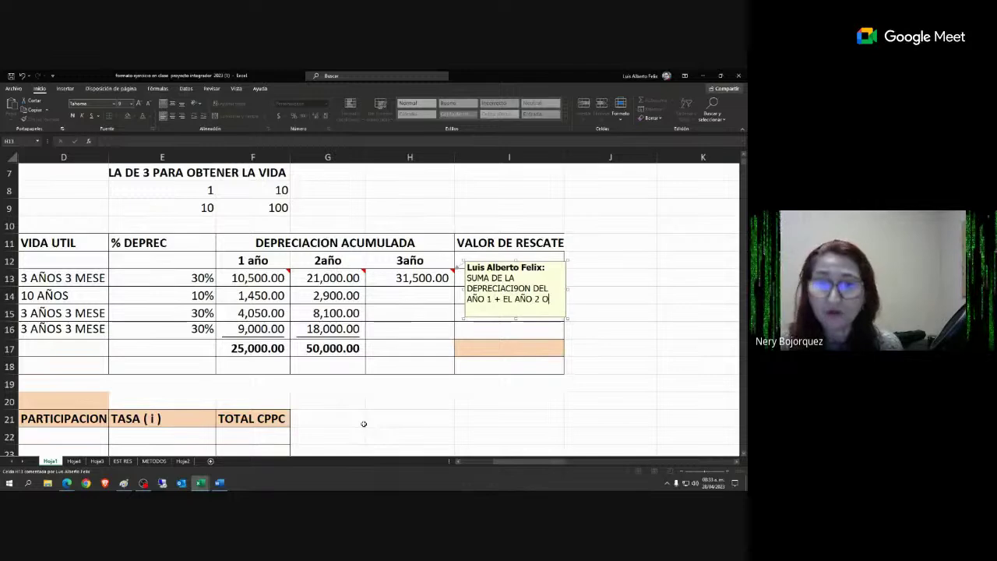
type(" LA DEPRECI")
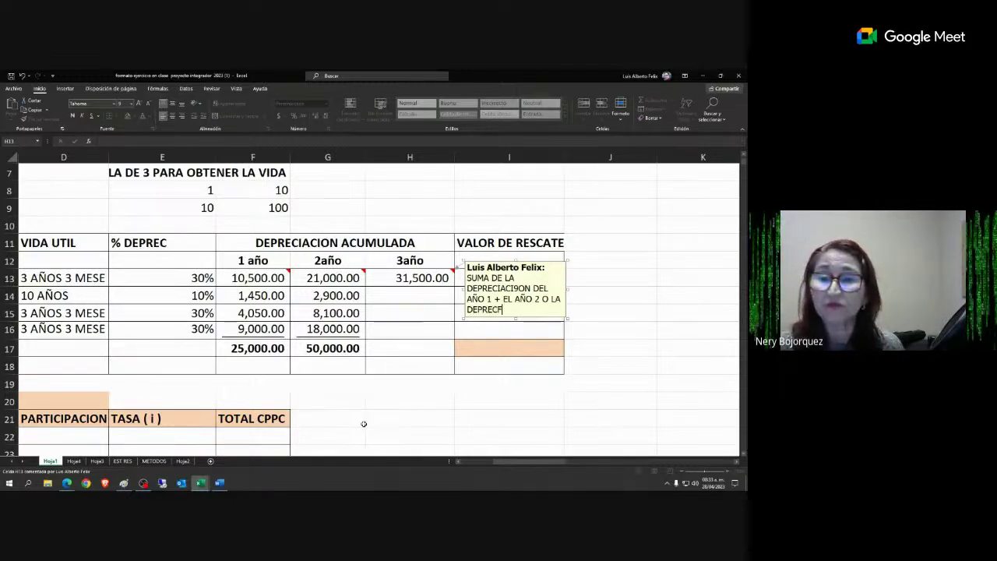
type("ACI9ON D")
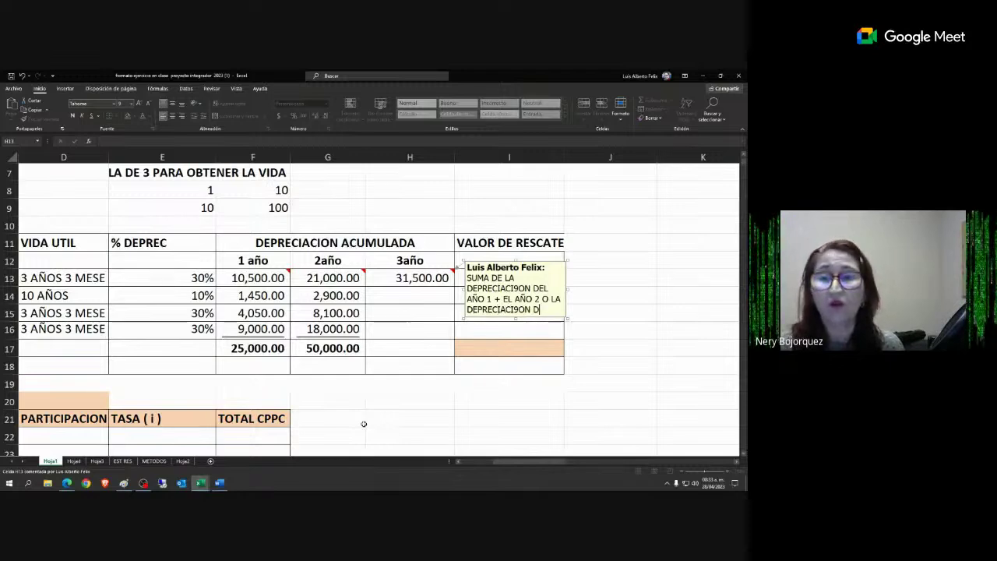
type("EL AÑO 1 X 3")
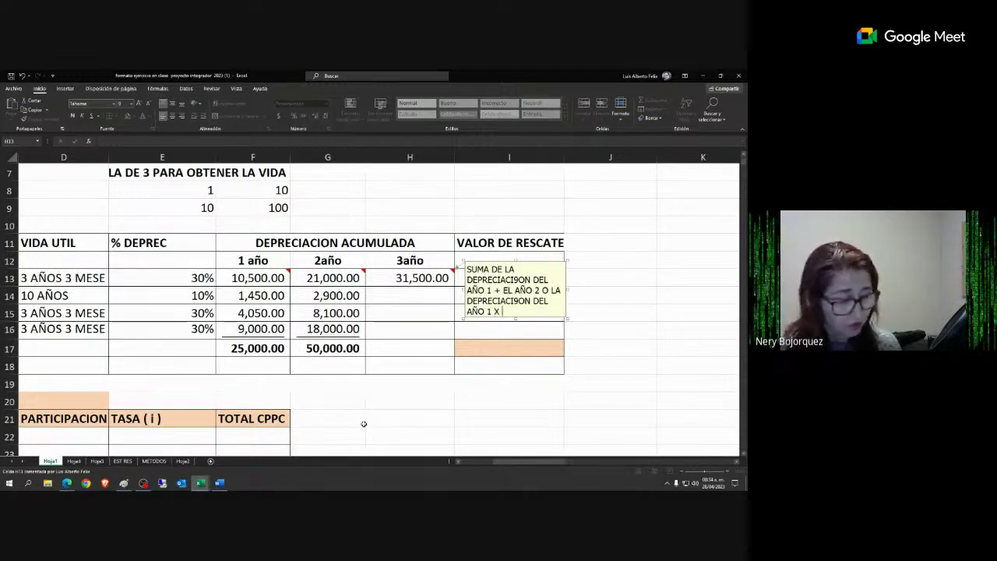
left_click(499, 351)
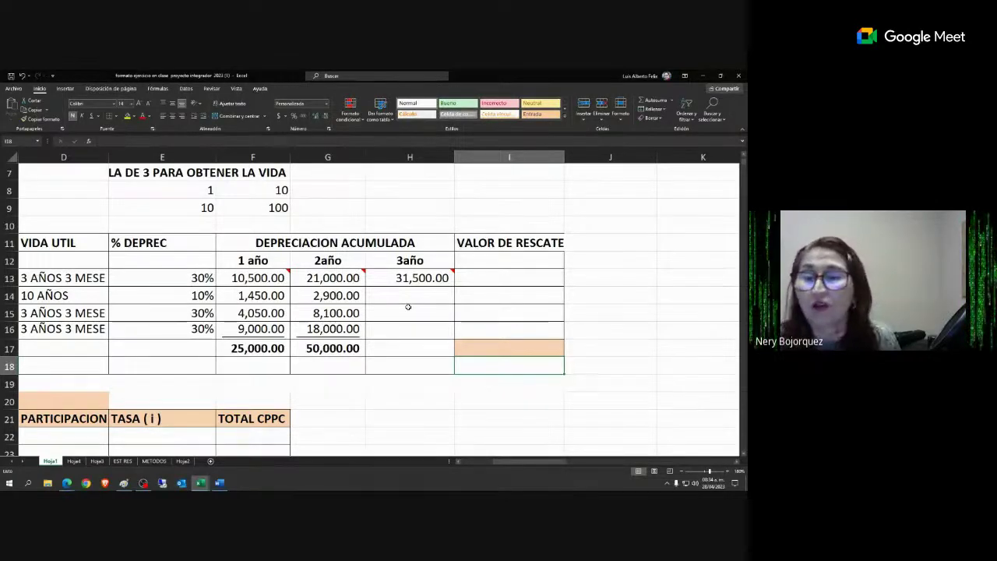
Step: Fill the 3año depreciation formula from H13 down to H16 and underline the computadoras amount in H16
left_click(392, 277)
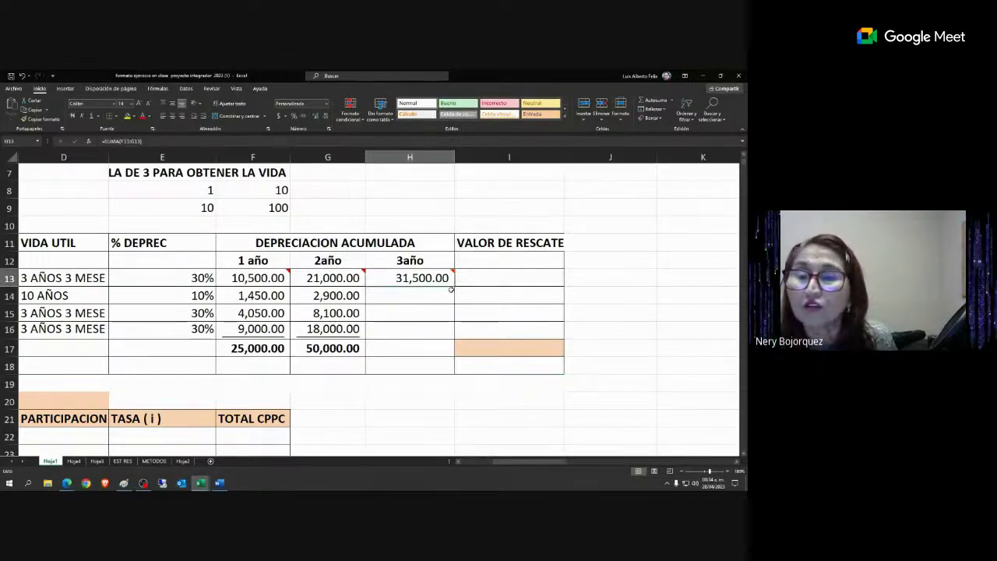
left_click_drag(453, 286, 456, 341)
left_click(409, 329)
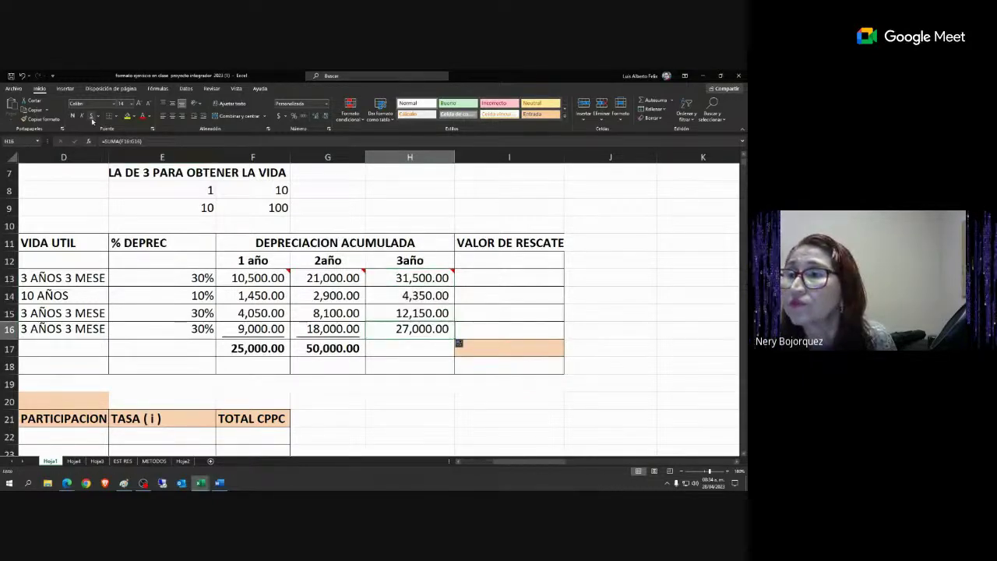
Step: Total the 3año accumulated depreciation of H13:H16 in H17 with AutoSum
left_click(415, 348)
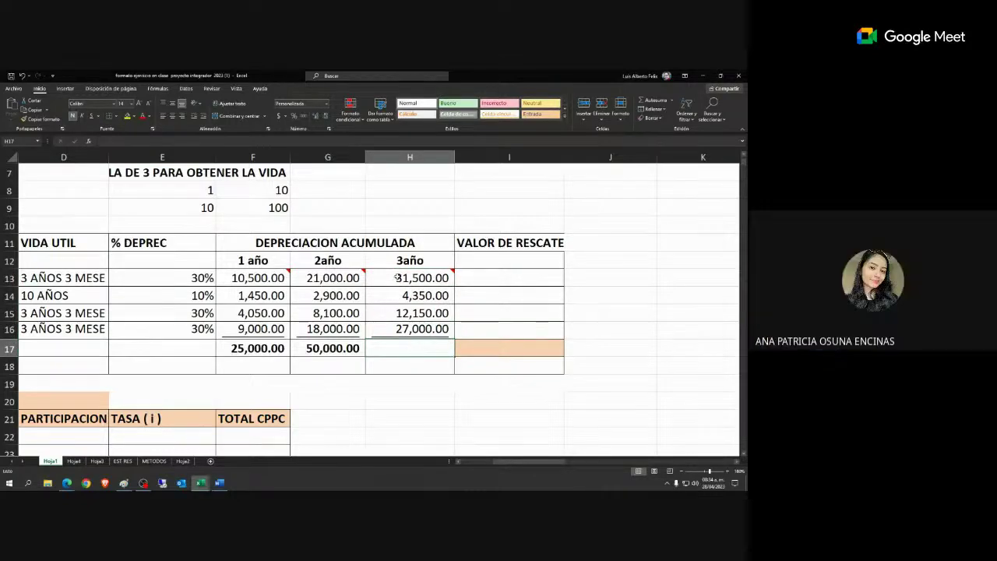
left_click_drag(397, 278, 397, 329)
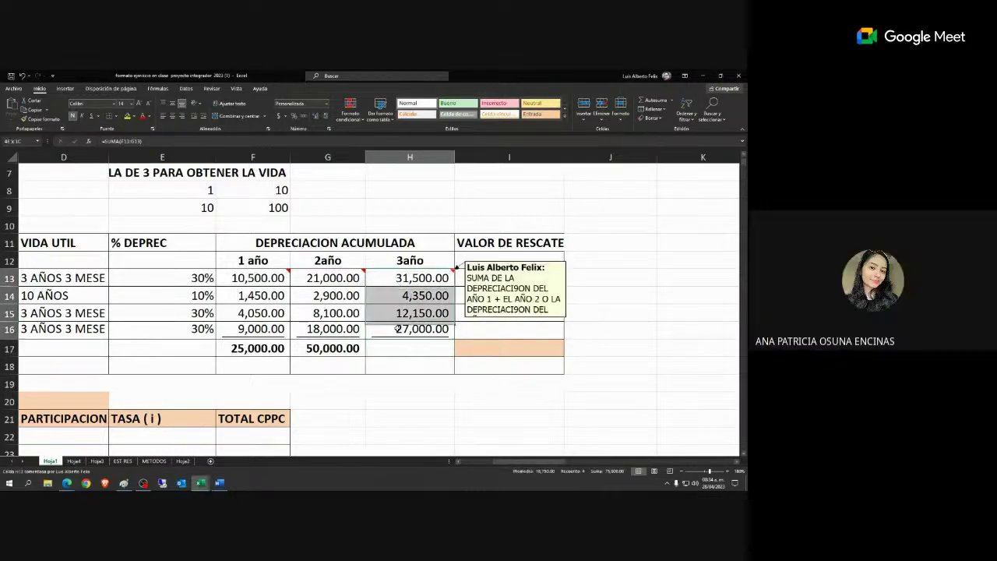
left_click(650, 99)
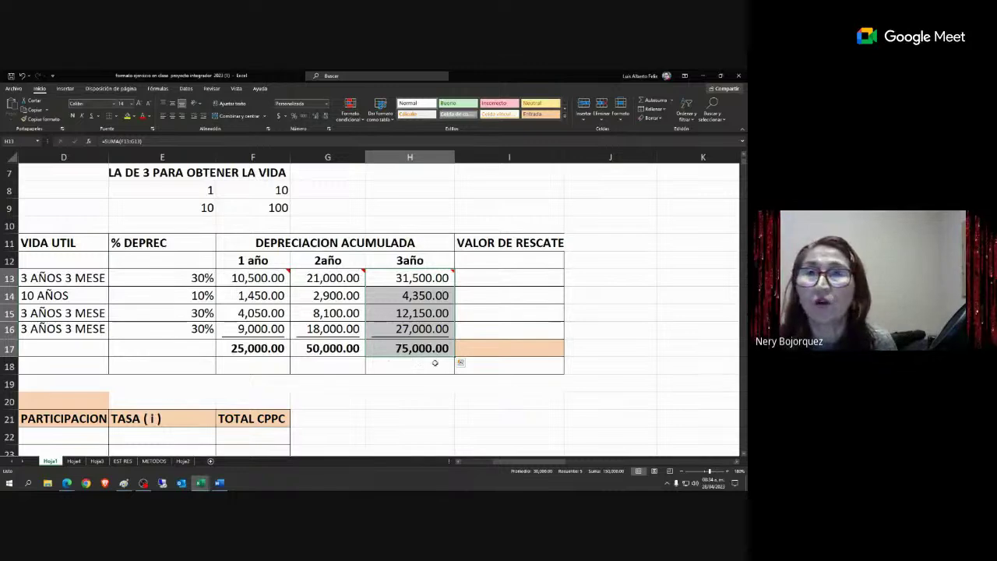
Step: Narrow the % DEPREC column E and the ACTIVO column B so more of the salvage value table fits on screen
left_click(503, 280)
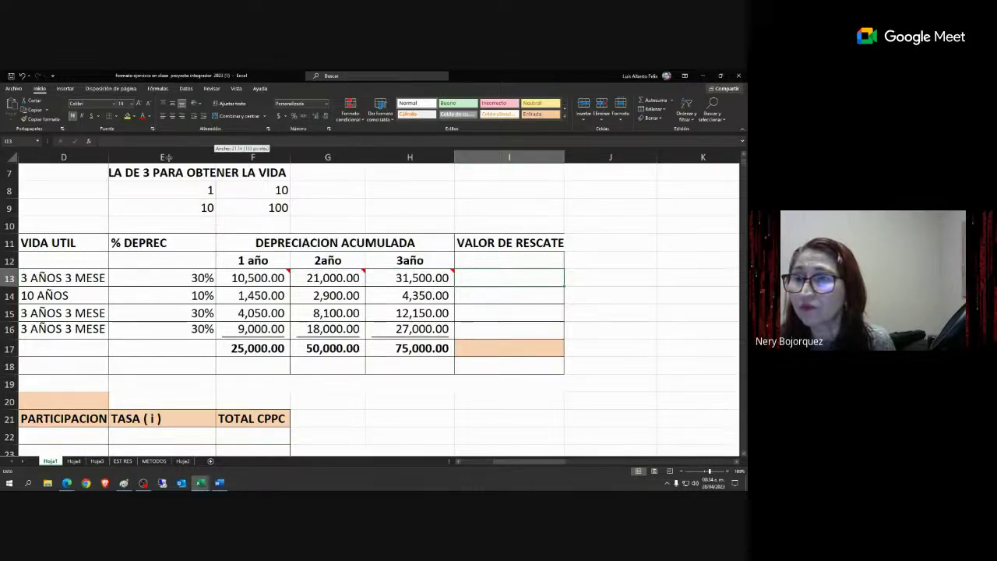
left_click_drag(165, 158, 168, 158)
left_click(151, 251)
key("Home")
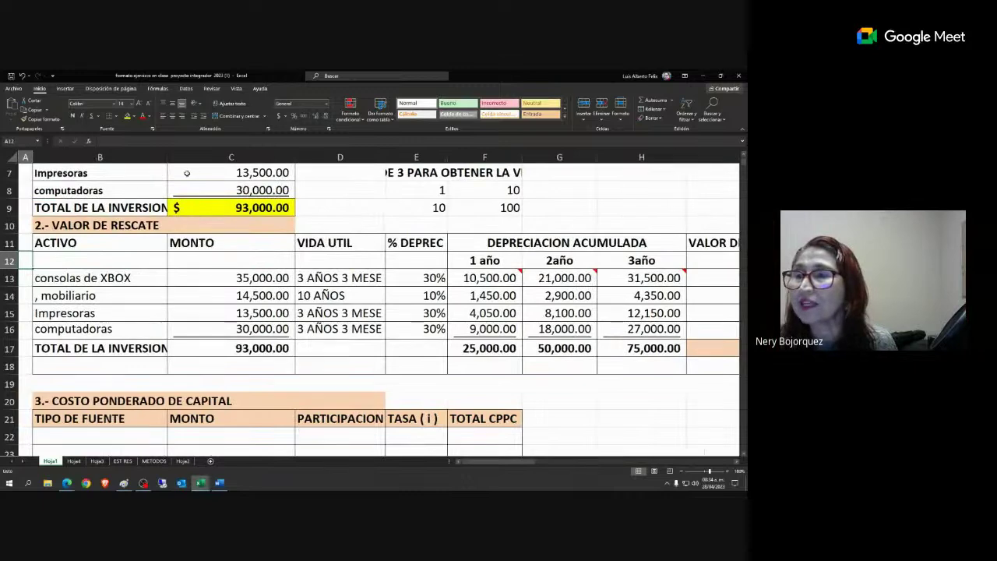
left_click_drag(167, 159, 147, 159)
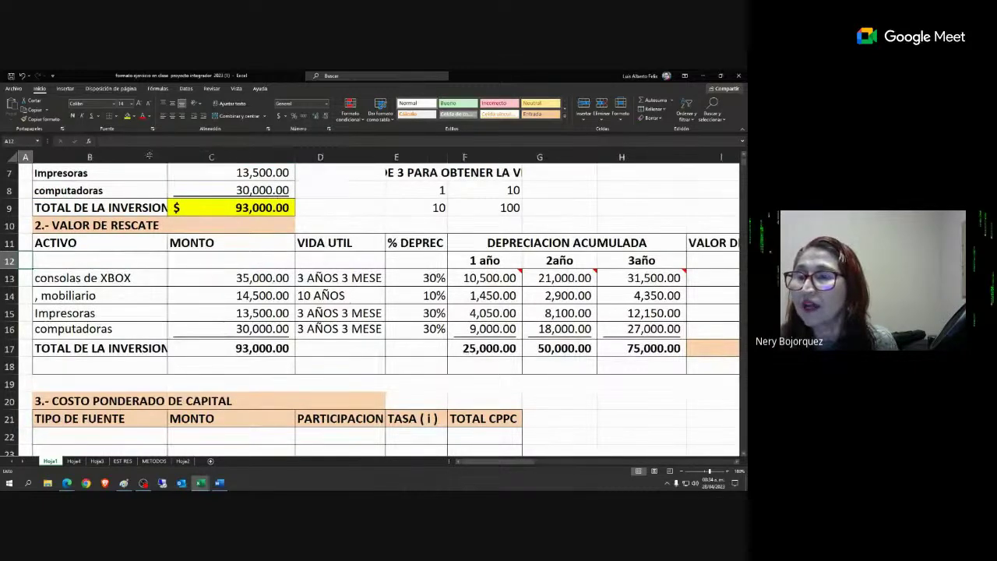
Step: Add a comment to the valor de rescate cell I13 reading "AL MNONTO DELACTIVO SE LE RESTA LA DEPRECIACI9ON ULTIMA"
left_click(683, 282)
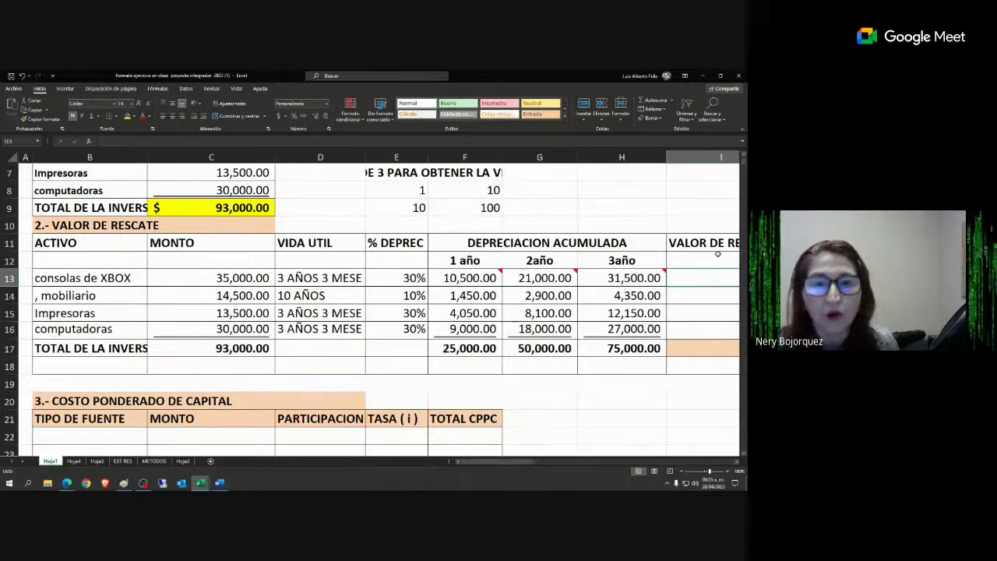
right_click(684, 274)
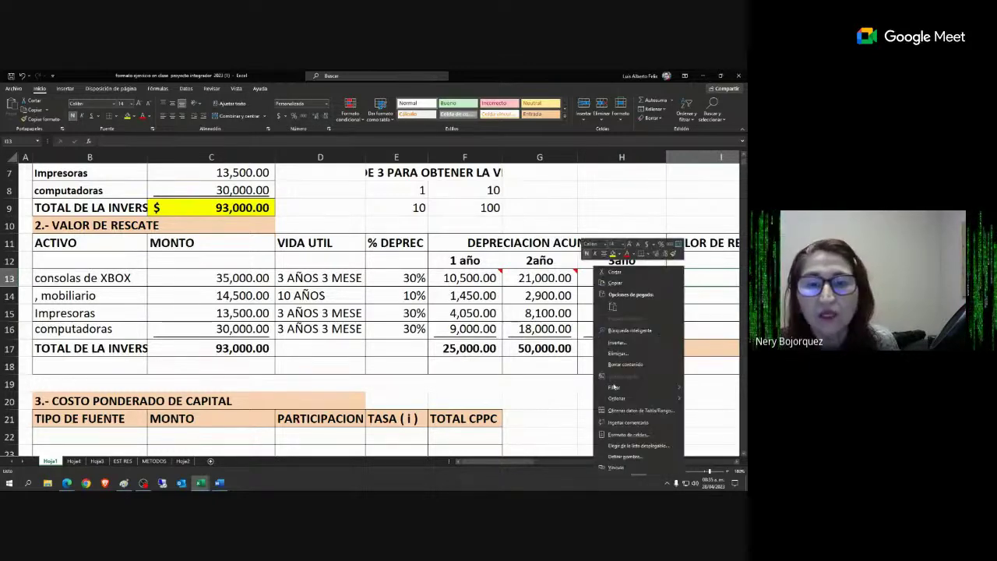
left_click(616, 413)
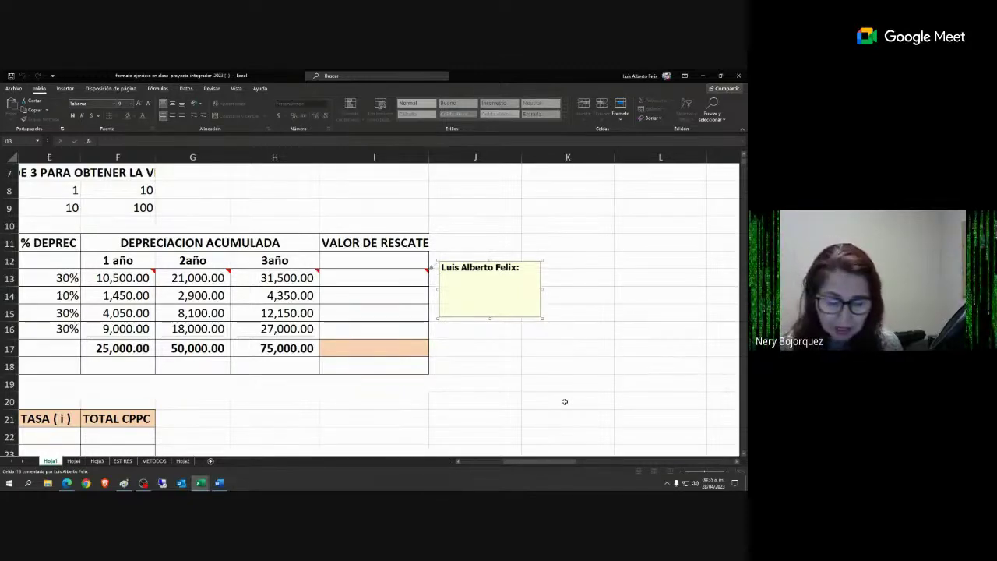
type("AL MNONTO DEL QACTIV")
key("BackSpace")
key("BackSpace")
key("BackSpace")
key("BackSpace")
key("BackSpace")
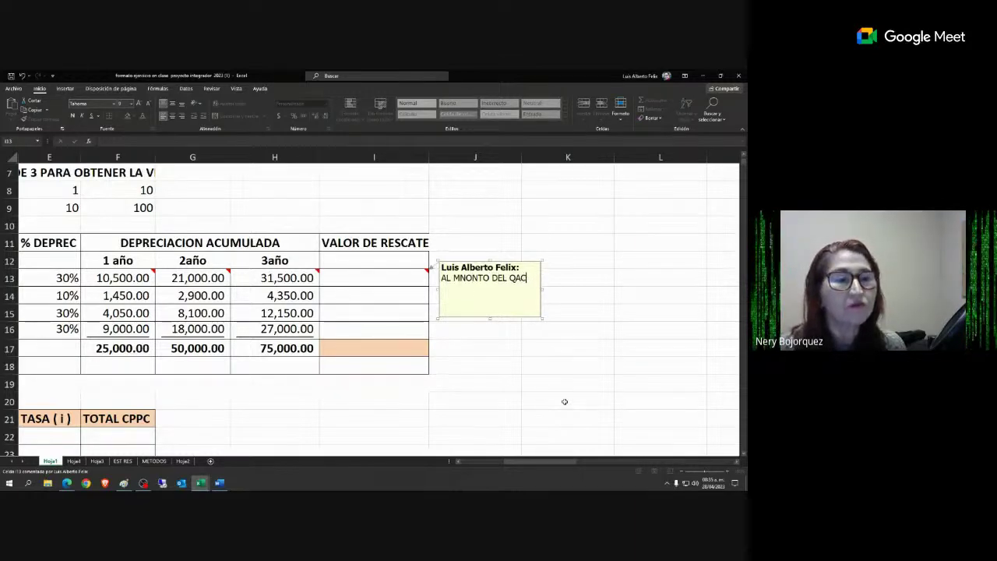
key("BackSpace")
key("BackSpace")
type("ACTIVO")
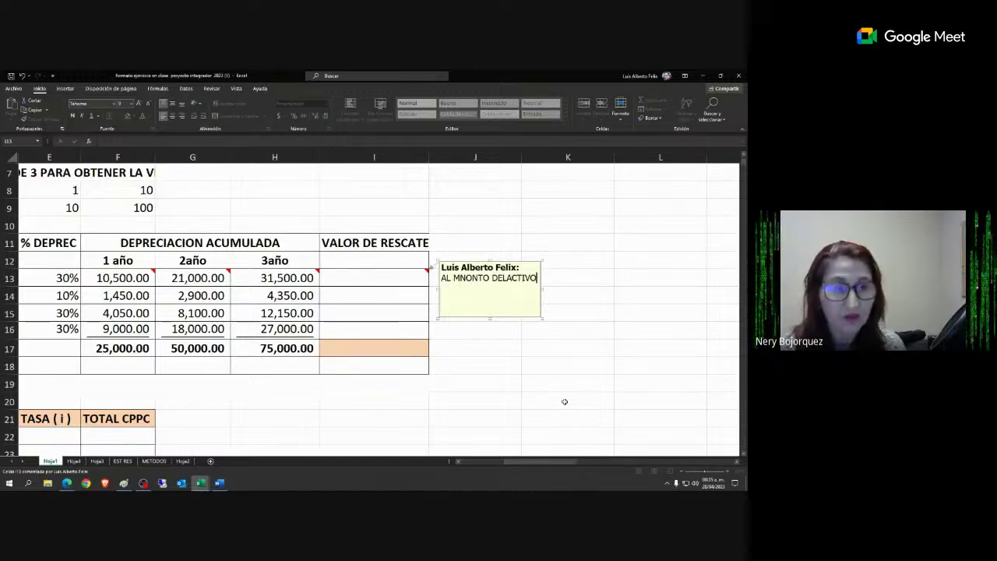
type(" SDE")
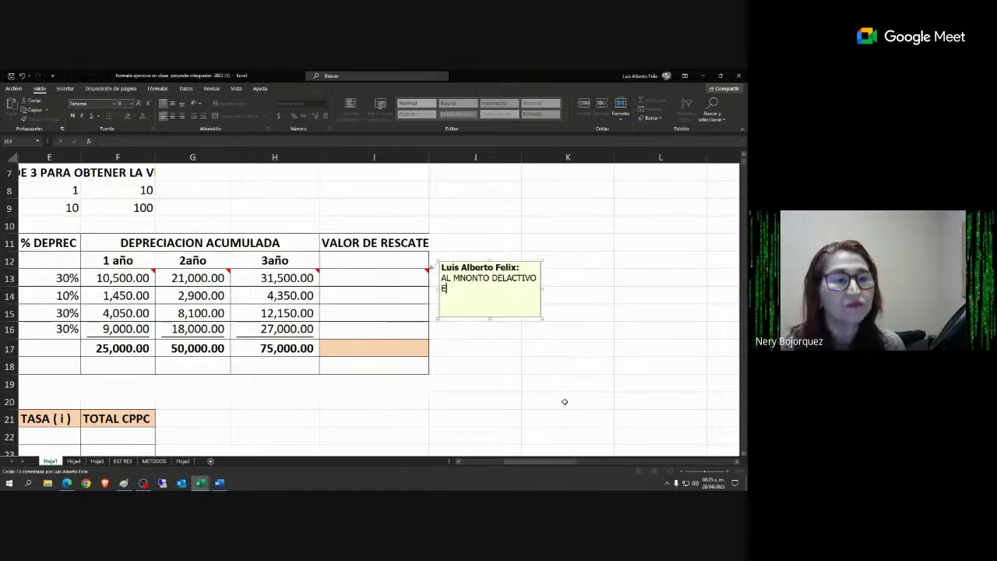
key("BackSpace")
type("SE LE RE")
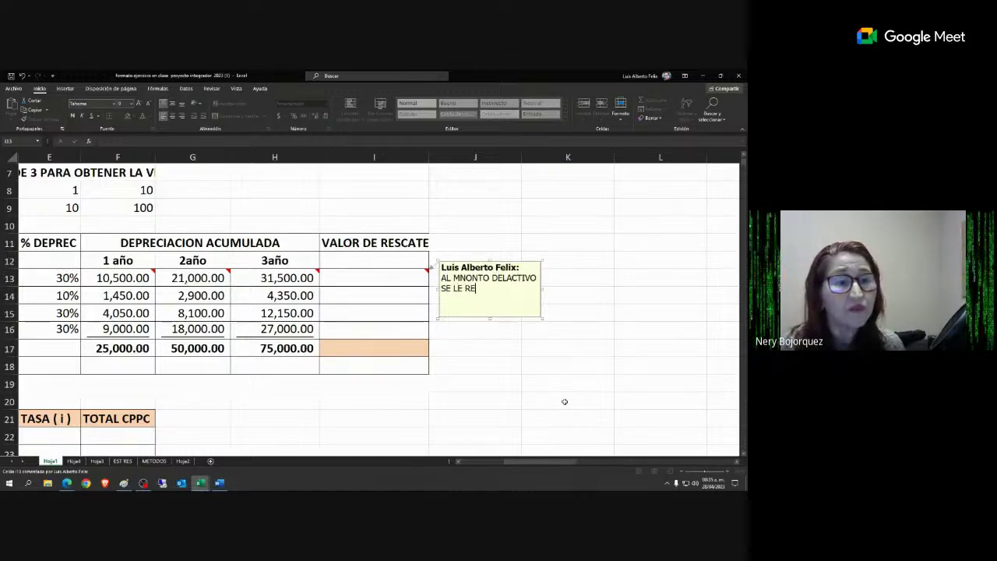
type("STA LA U")
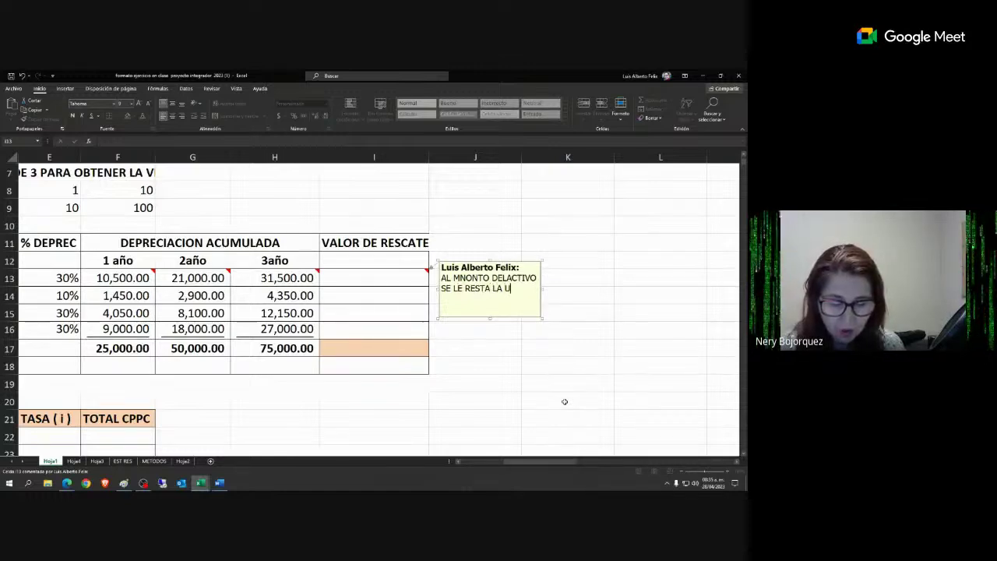
key("BackSpace")
type("DEPRECIACI9ON ULTIMA D")
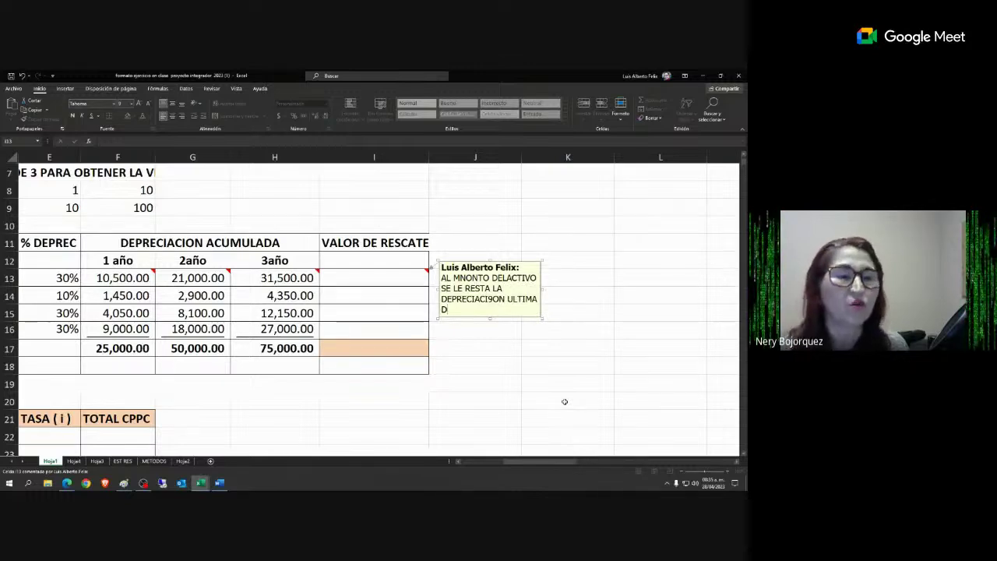
key("BackSpace")
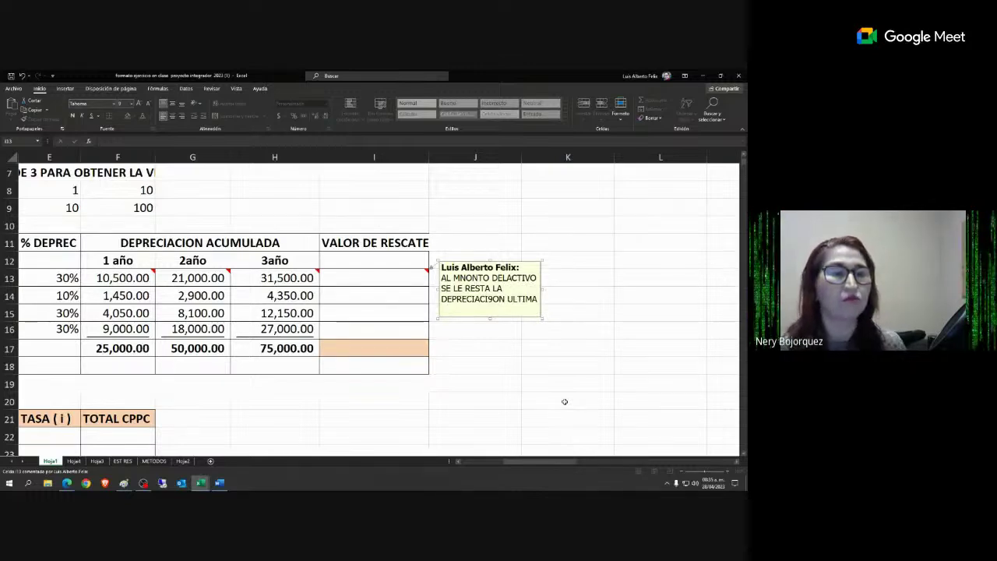
left_click(503, 347)
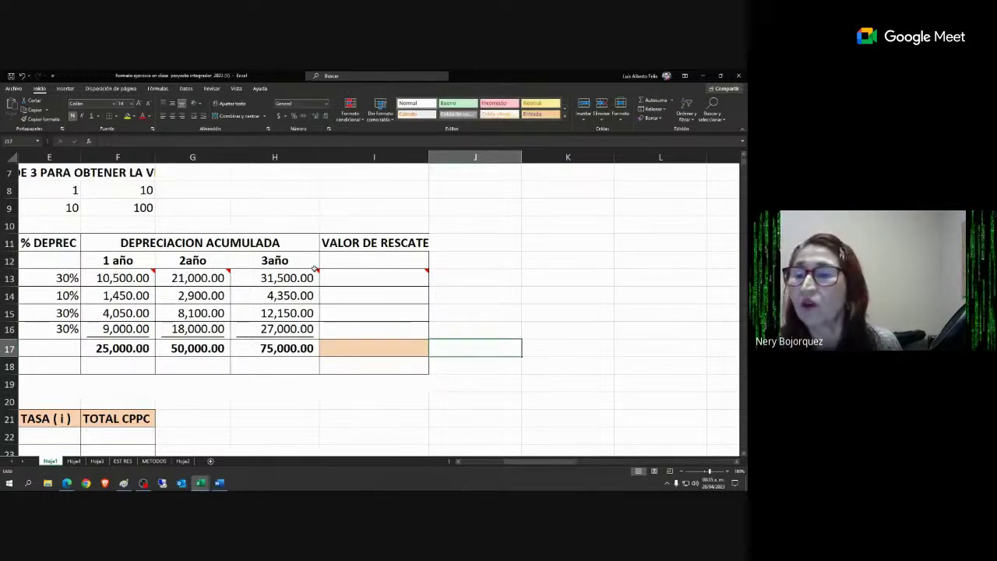
Step: Calculate the valor de rescate of consolas de XBOX in I13 with the formula =C13-H13
left_click(329, 274)
type("=")
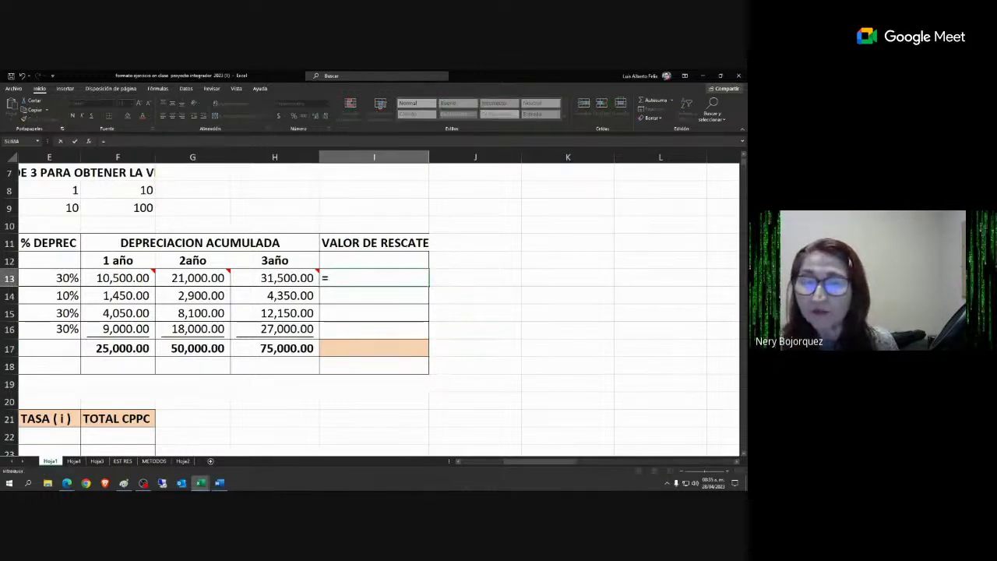
left_click_drag(522, 461, 475, 461)
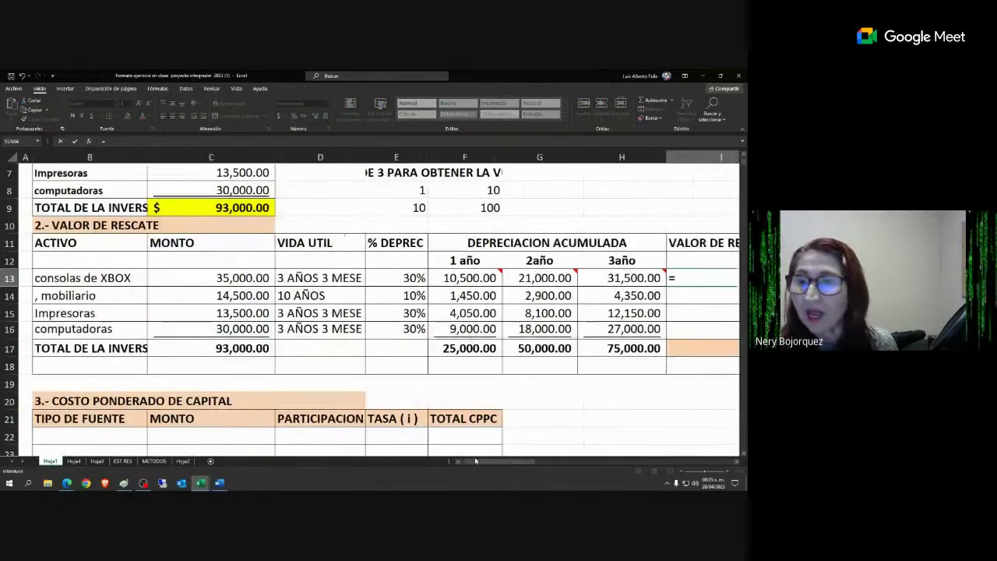
left_click(226, 278)
type("-")
left_click(603, 284)
key("Return")
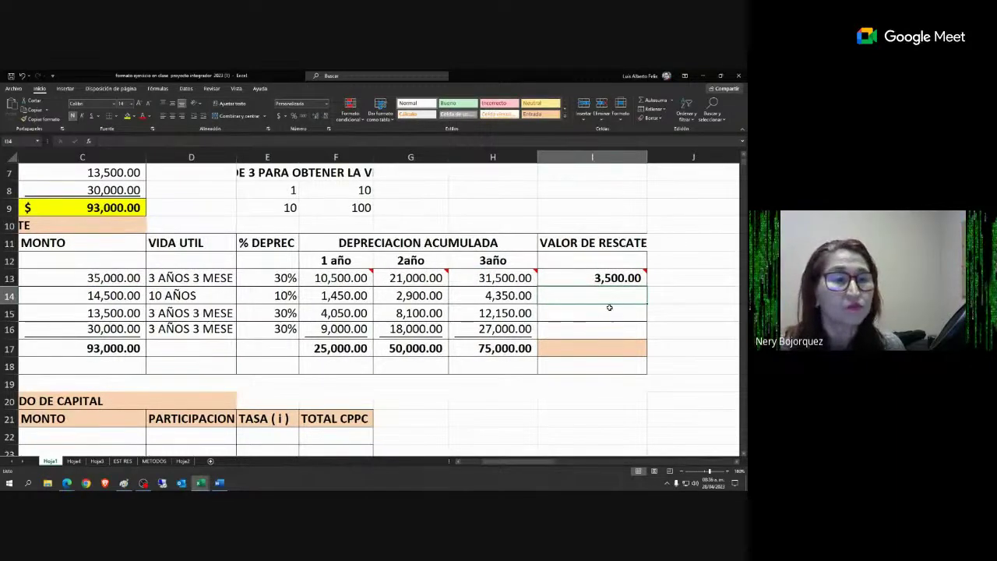
Step: Copy the valor de rescate formula from I13 down through I16 and underline the last asset's value in I16
left_click(586, 278)
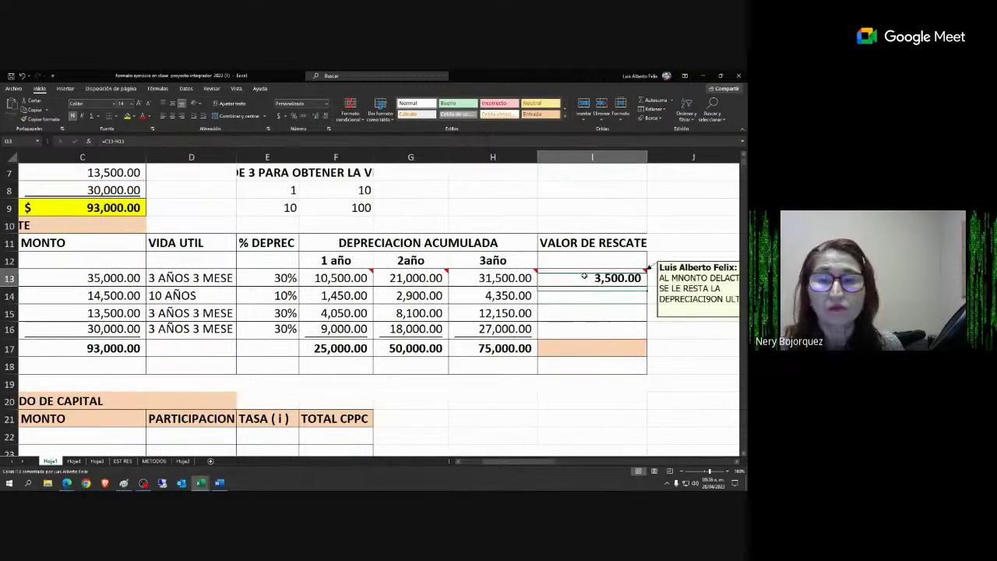
left_click_drag(646, 286, 645, 335)
left_click(568, 329)
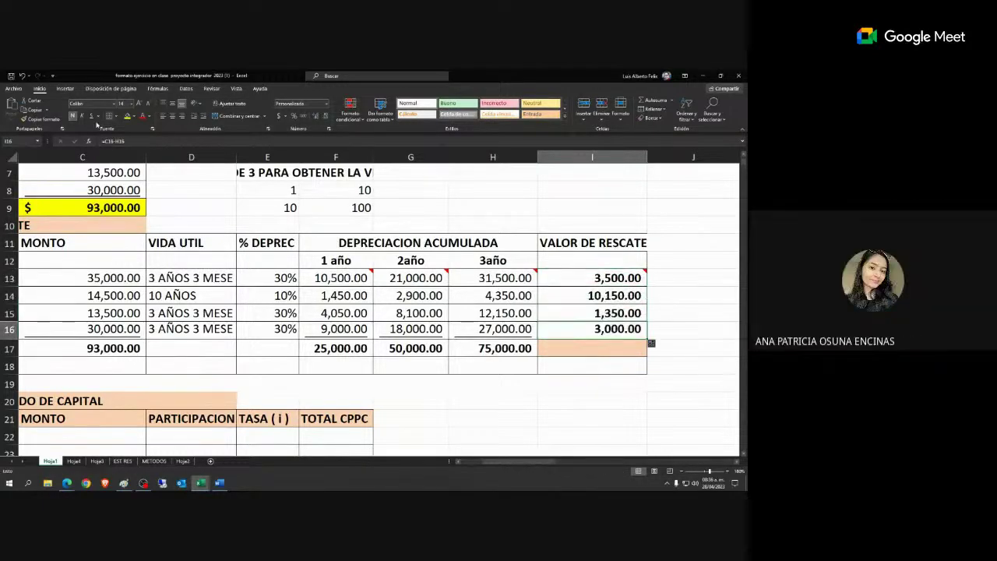
left_click(92, 116)
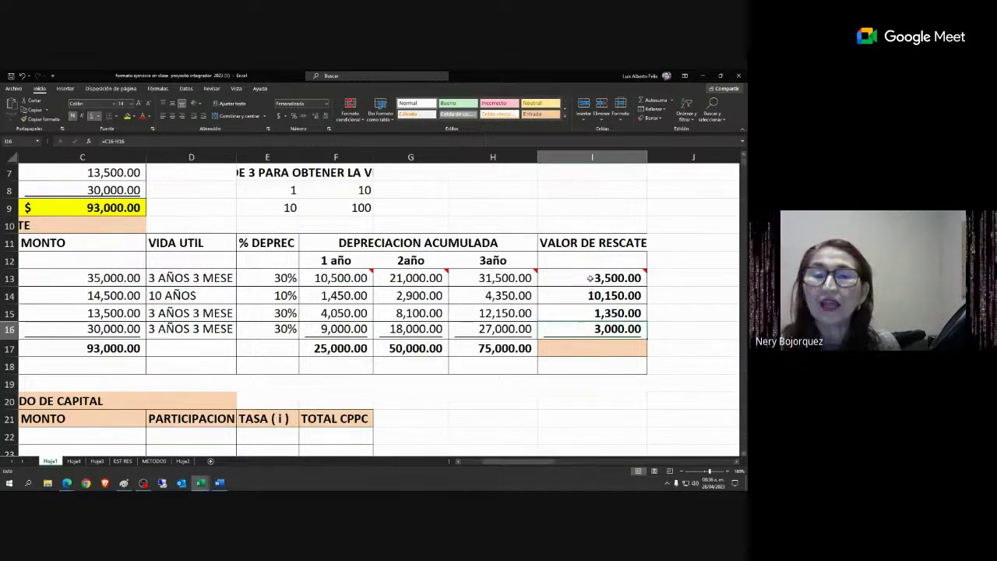
Step: Clear the valor de rescate formulas from I13:I16
left_click(79, 281)
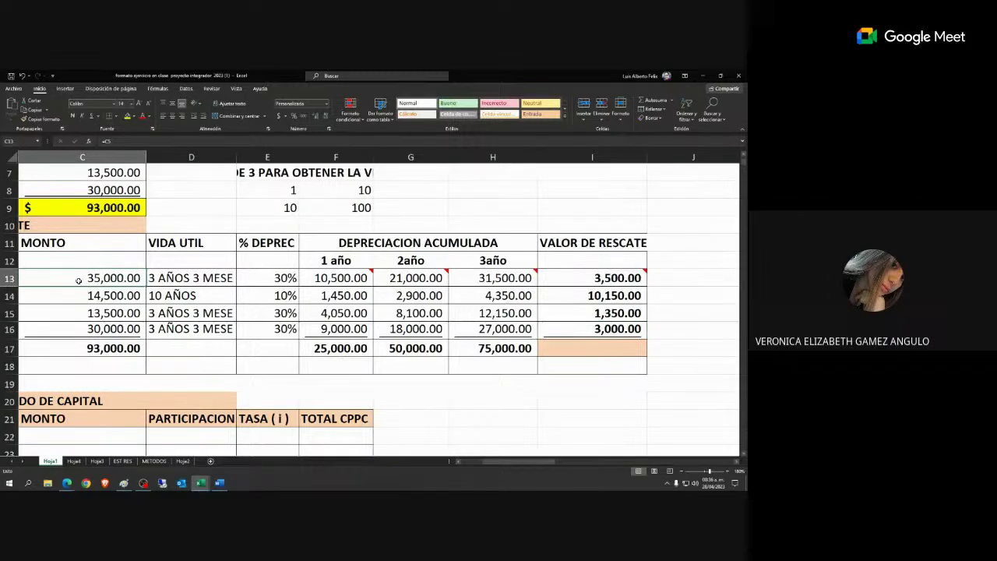
left_click_drag(576, 278, 577, 327)
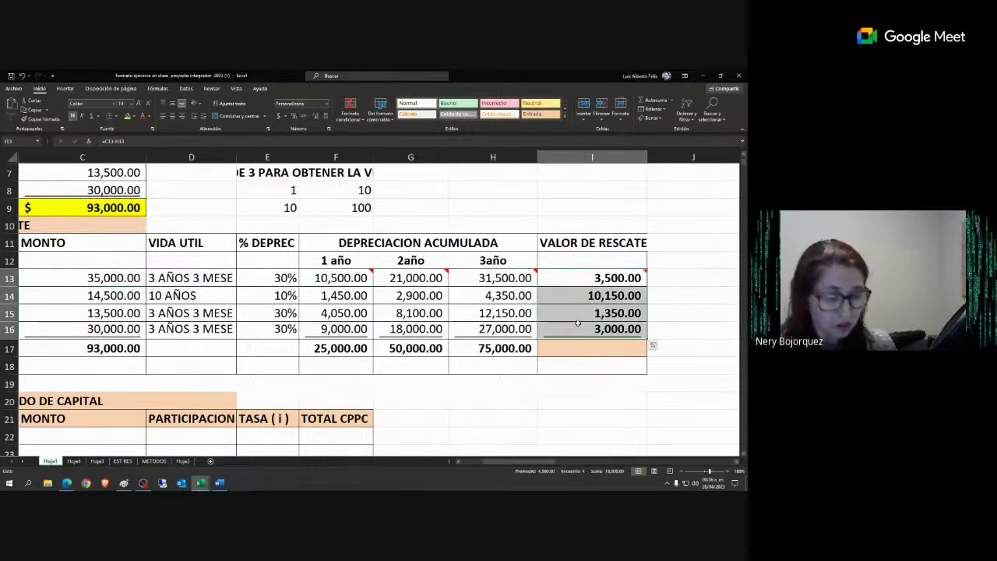
key("Delete")
Step: Re-enter the valor de rescate of consolas de XBOX in I13 as monto minus 3año accumulated depreciation, =C13-H13
left_click(572, 278)
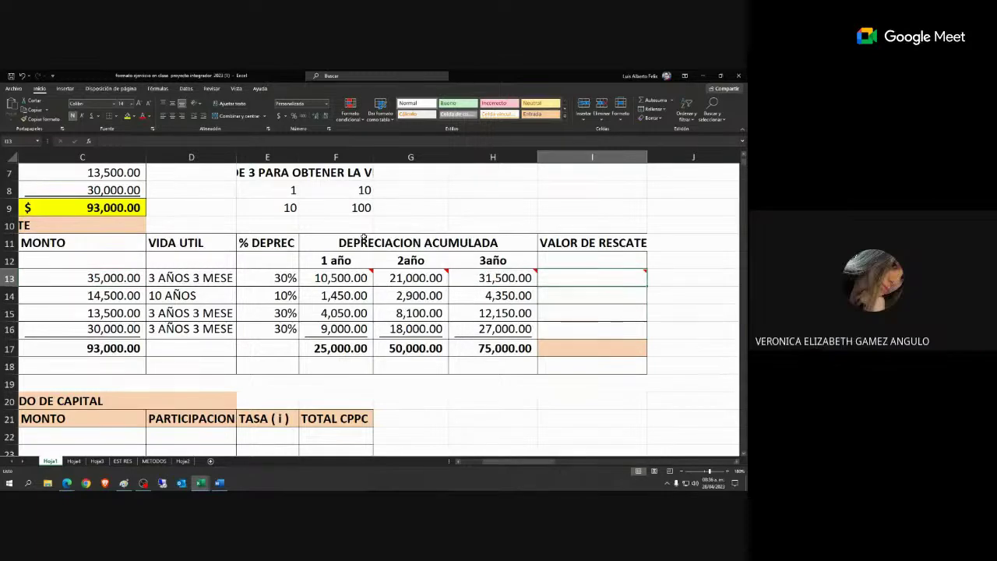
type("=")
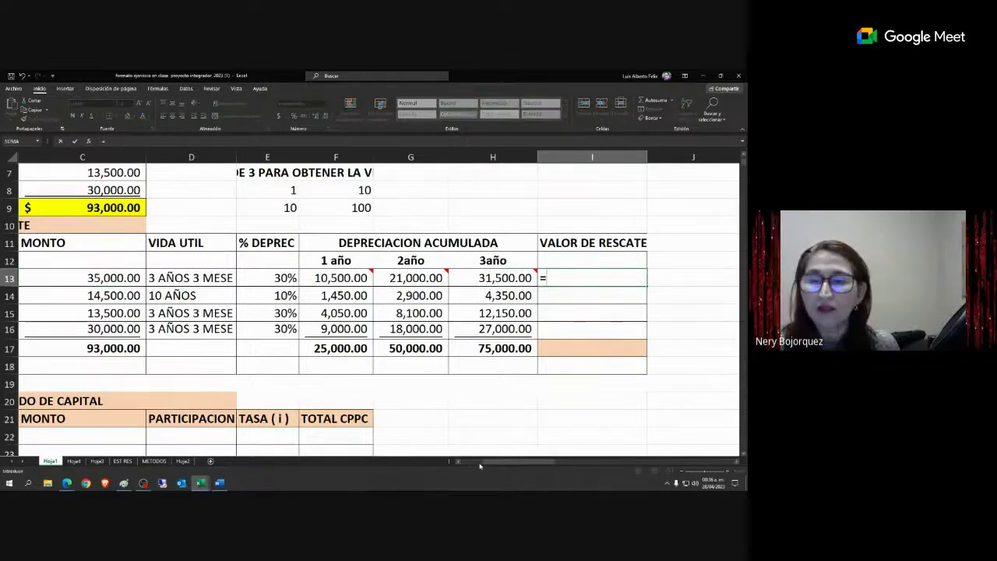
left_click_drag(484, 460, 463, 459)
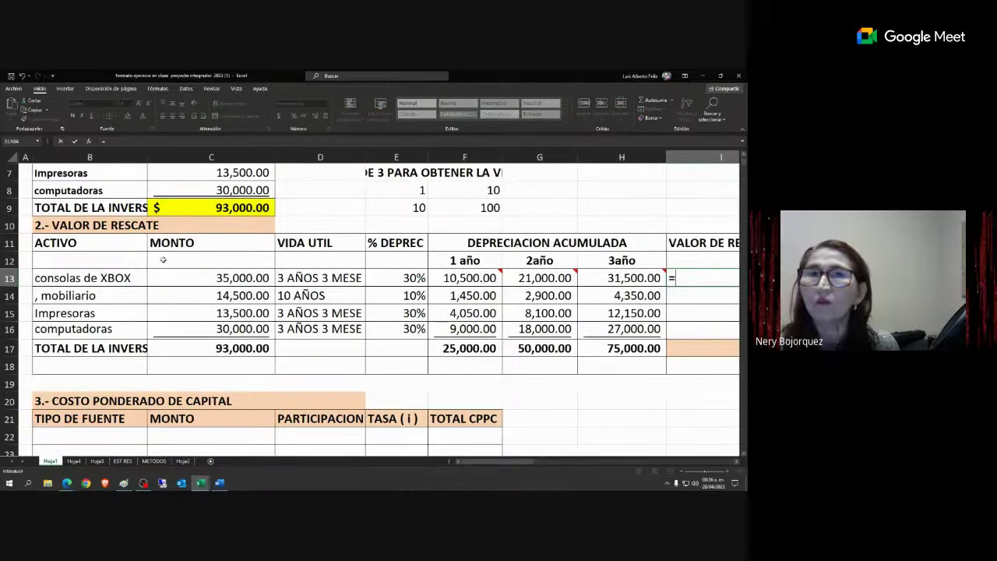
left_click(214, 276)
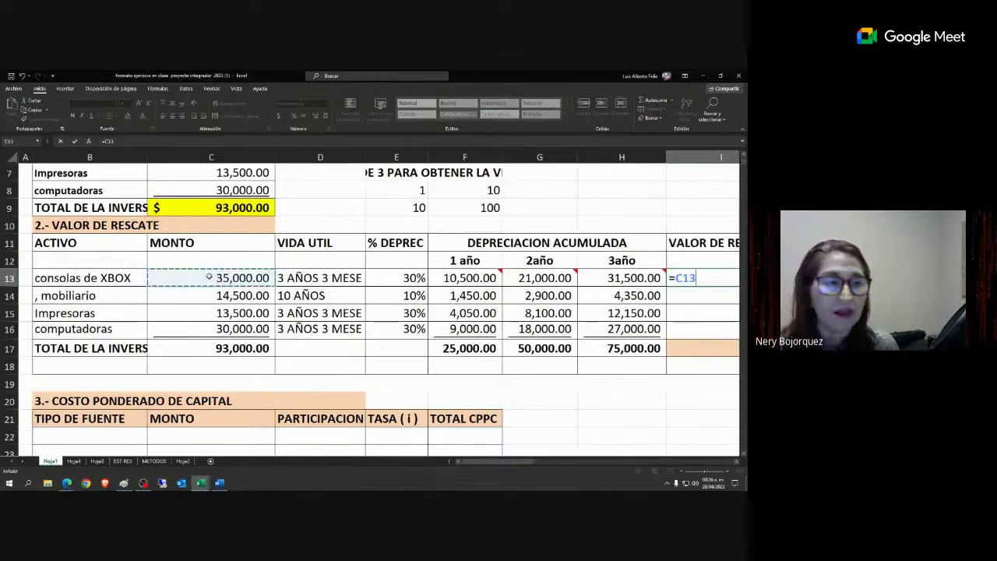
type("-")
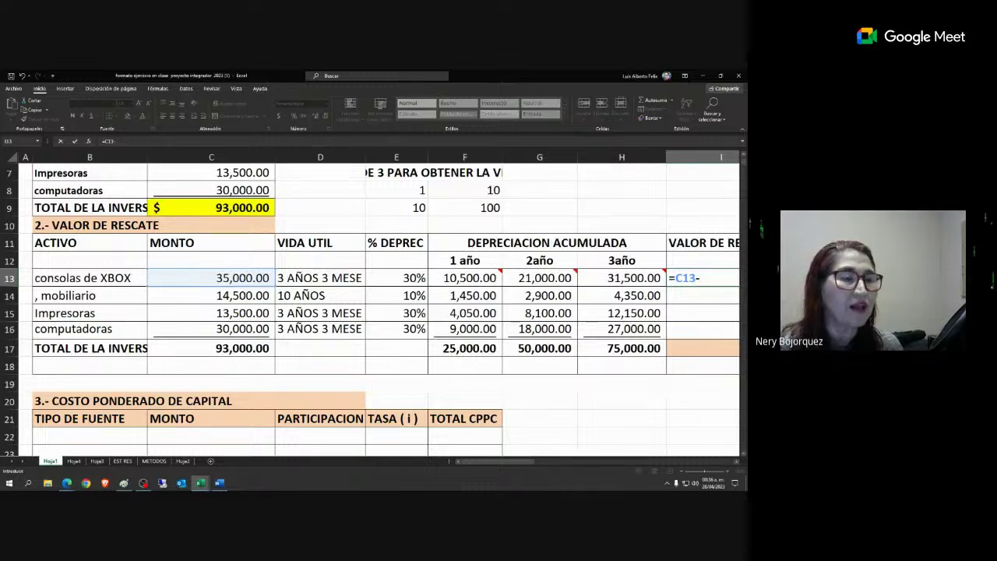
key("alt+Tab")
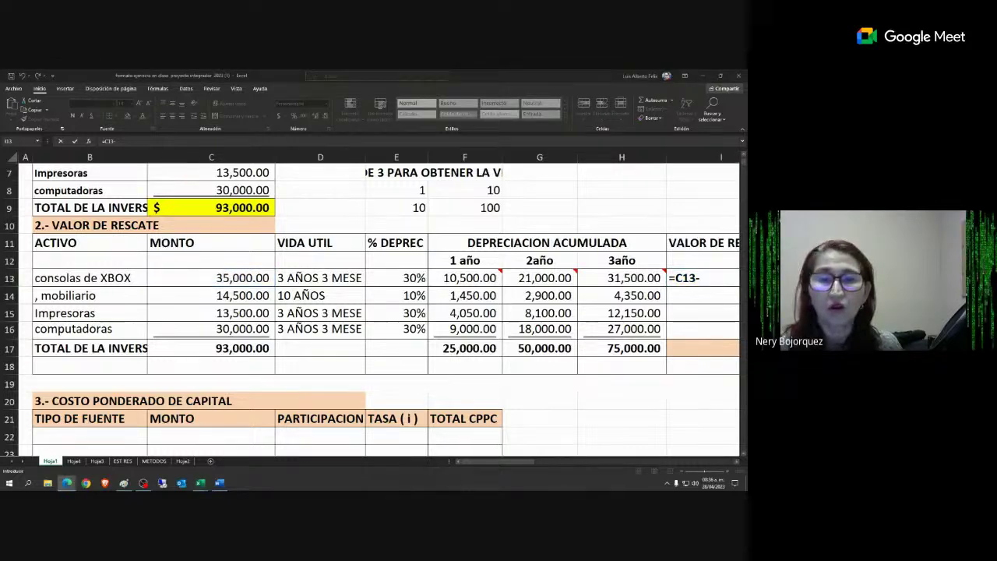
key("alt+Tab")
key("BackSpace")
key("BackSpace")
key("BackSpace")
key("BackSpace")
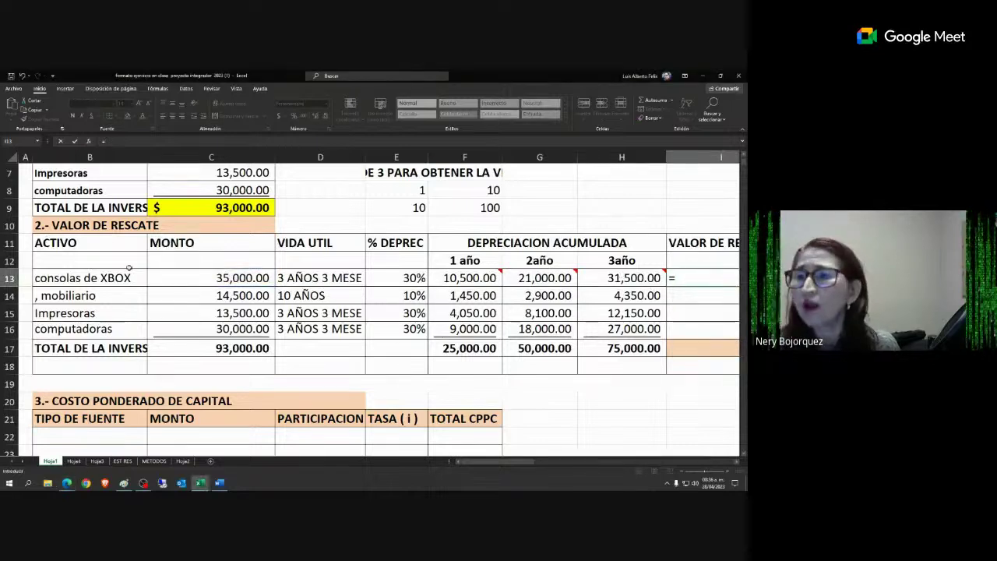
left_click(189, 277)
type("-")
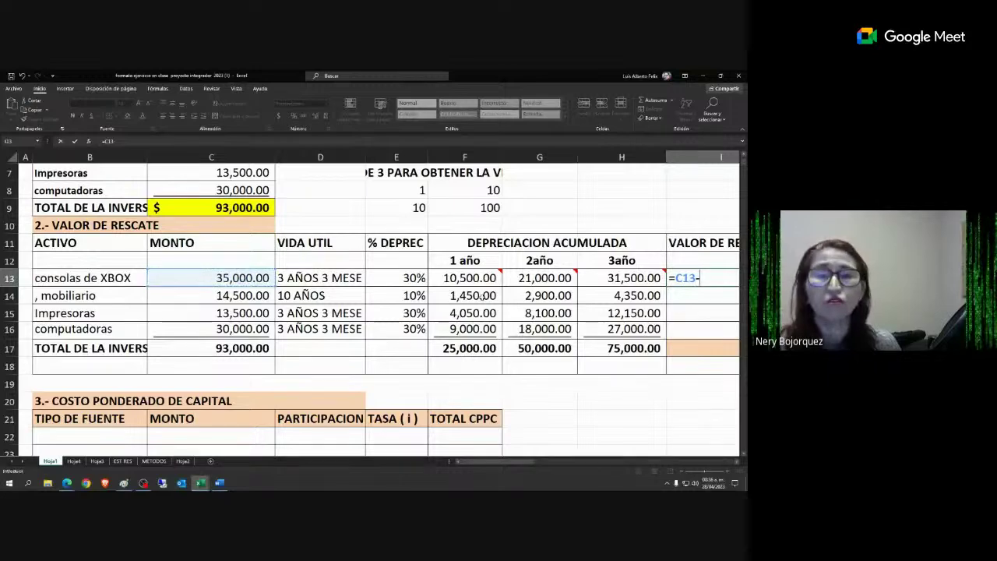
left_click(610, 277)
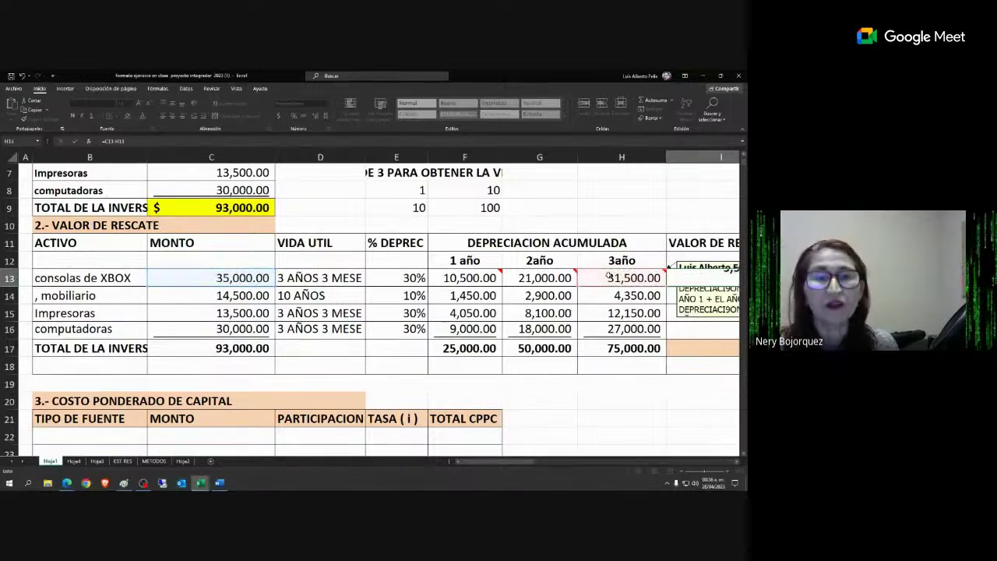
Step: Complete the XBOX consoles' salvage value formula =C13-H13 in I13 and fill it down through I16
key("Return")
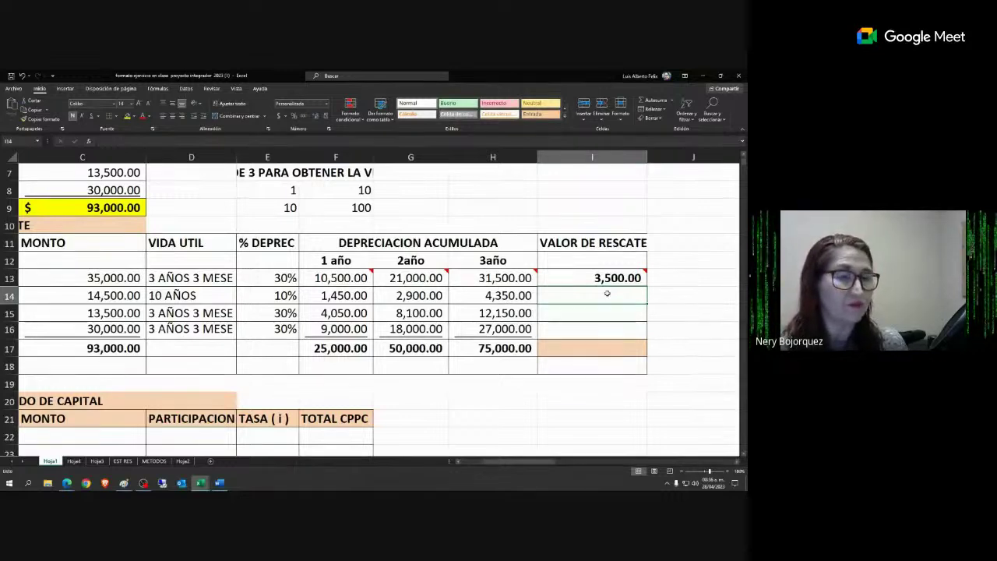
left_click(574, 277)
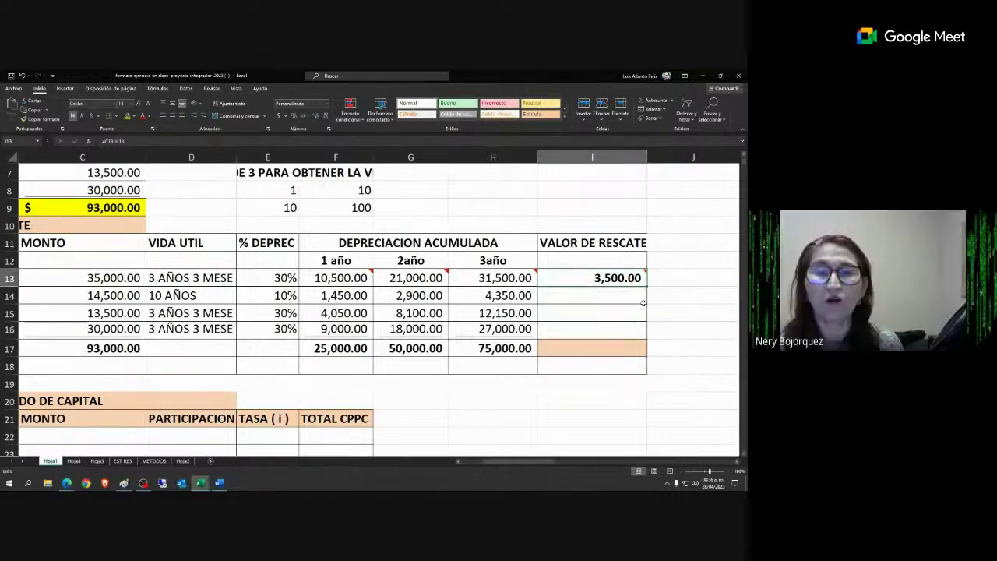
left_click_drag(647, 287, 646, 335)
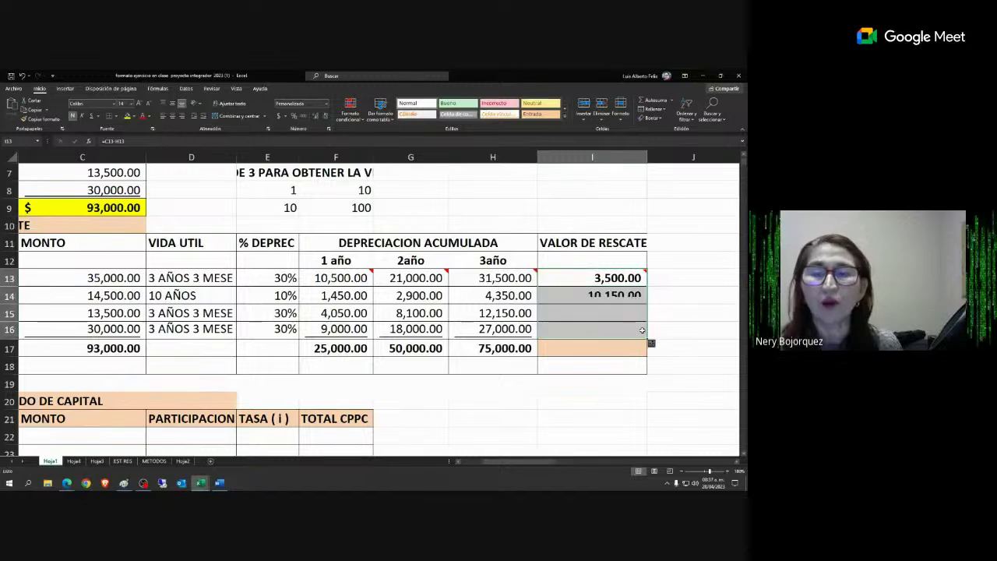
Step: Underline the computadoras salvage value in I16 and extend the total formula from H17 into I17
left_click(593, 328)
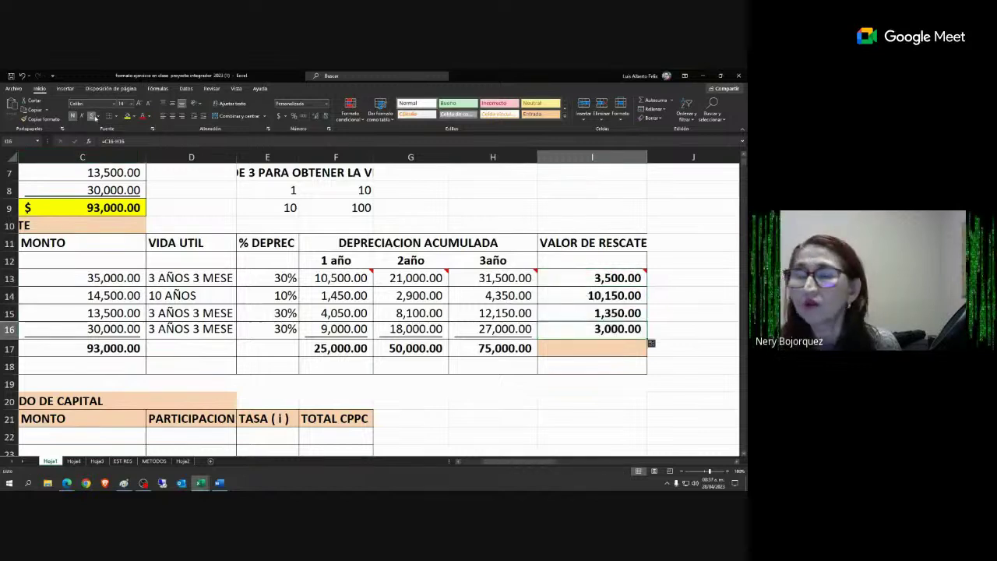
left_click(92, 115)
left_click(533, 355)
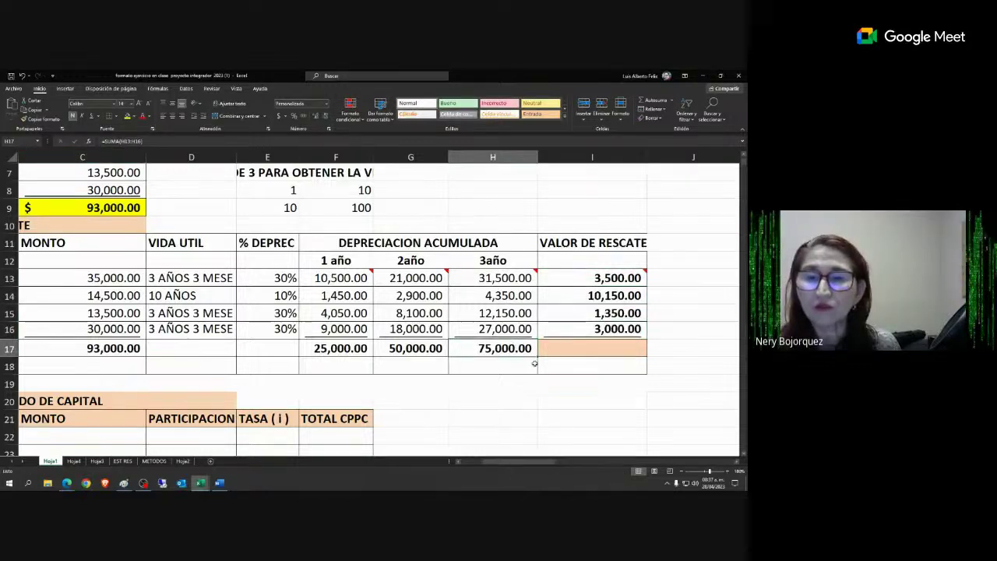
left_click_drag(537, 355, 650, 359)
Step: Fill the salvage value total in I17 with green and give it the accounting currency format
left_click(585, 356)
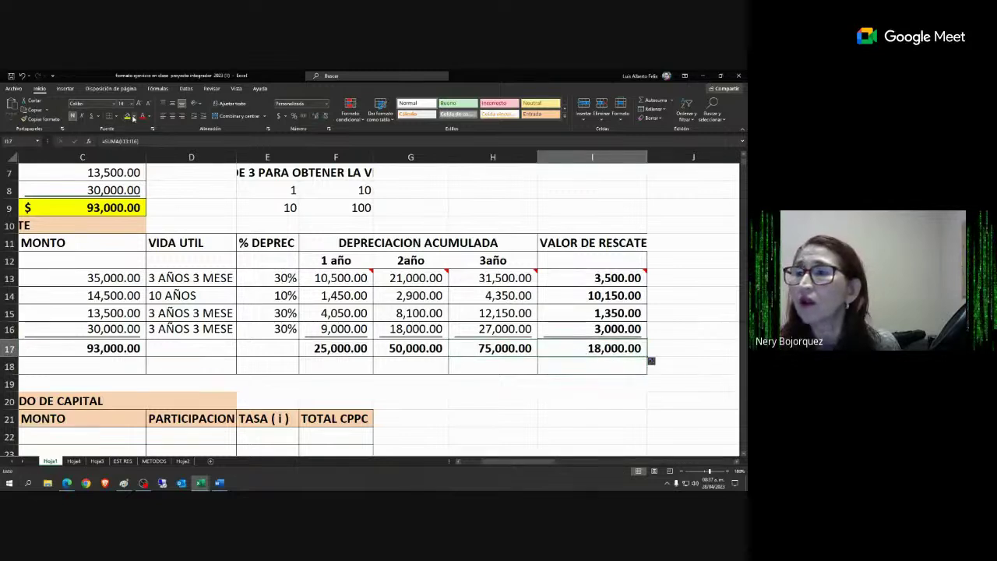
left_click(134, 118)
left_click(151, 192)
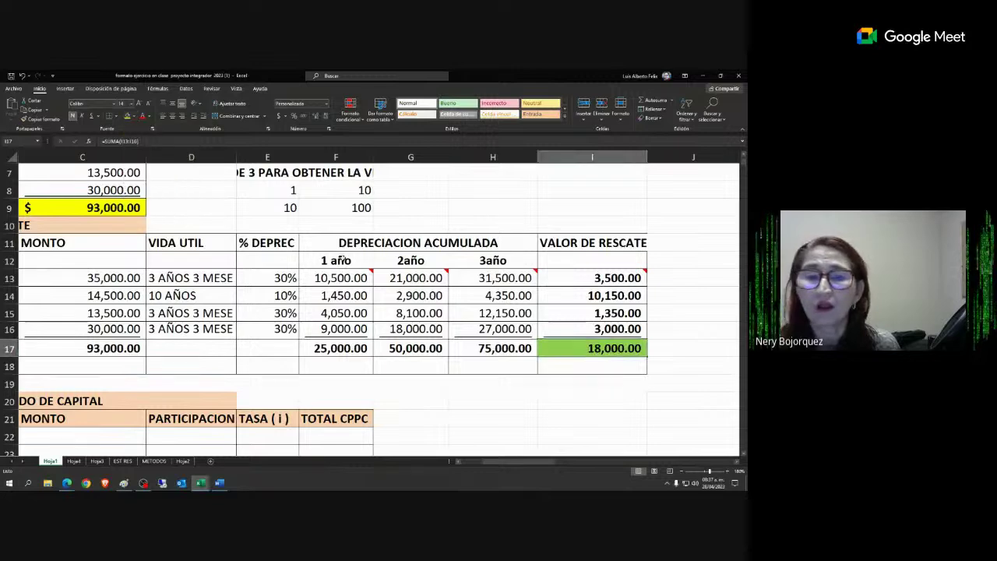
left_click(549, 381)
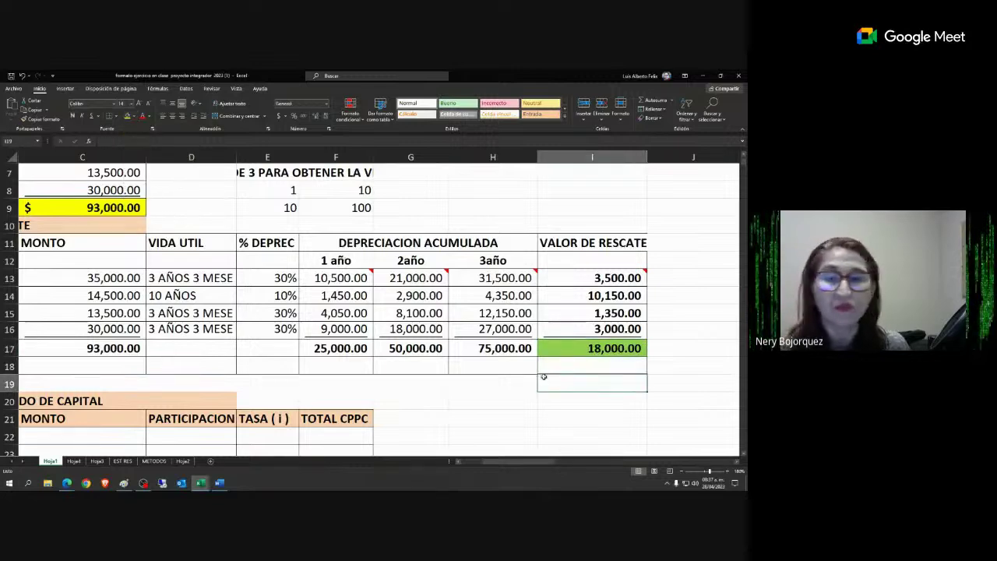
left_click(554, 349)
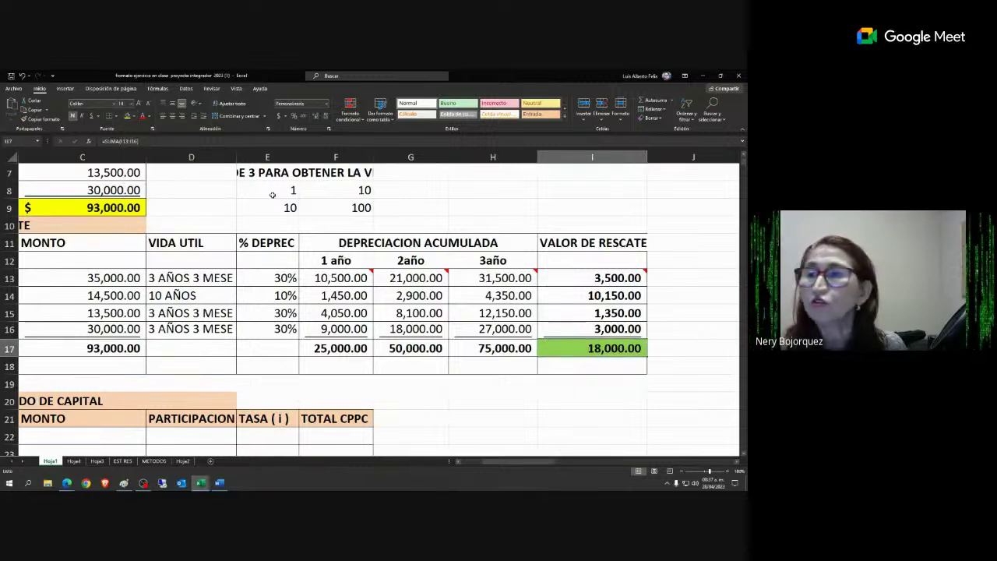
left_click(280, 116)
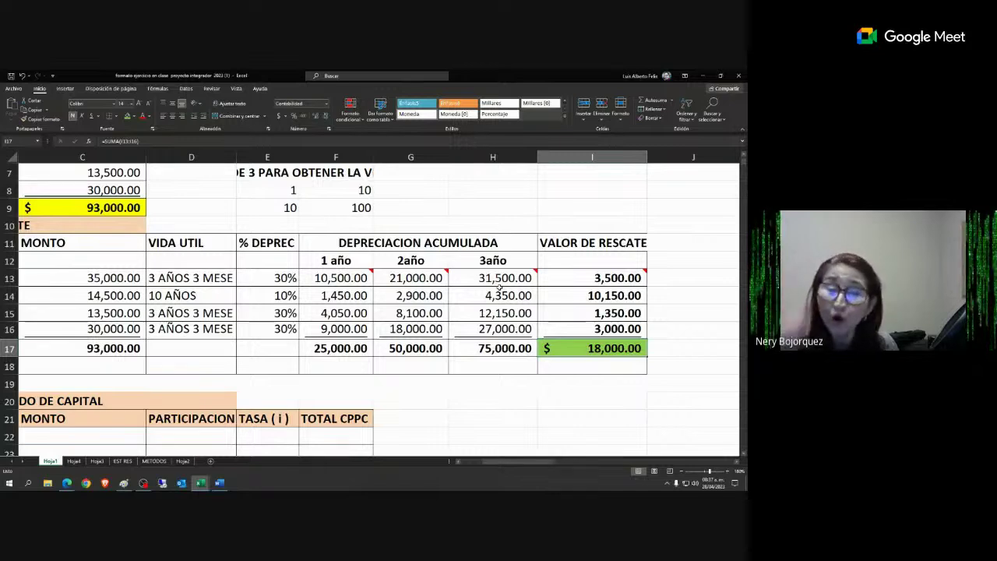
Step: Add a comment to I17 reading "NOS LO LLEVAMOS AL ULTIMO AÑO EN EL FLUJO DE EFECTIVO Y SE SUMAN"
right_click(614, 350)
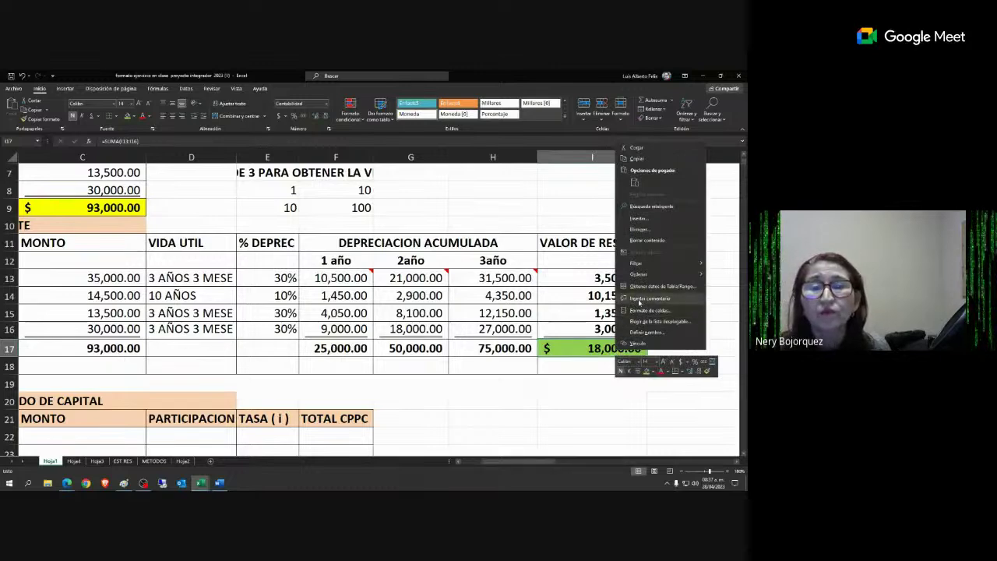
left_click(639, 299)
type("NOS LO V")
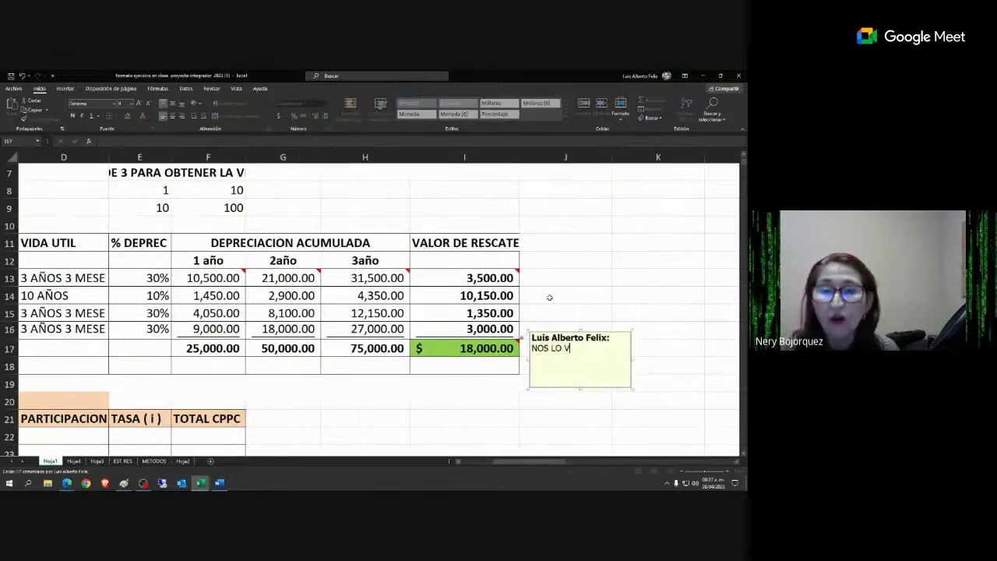
key("BackSpace")
type("LLEVAMJOS A")
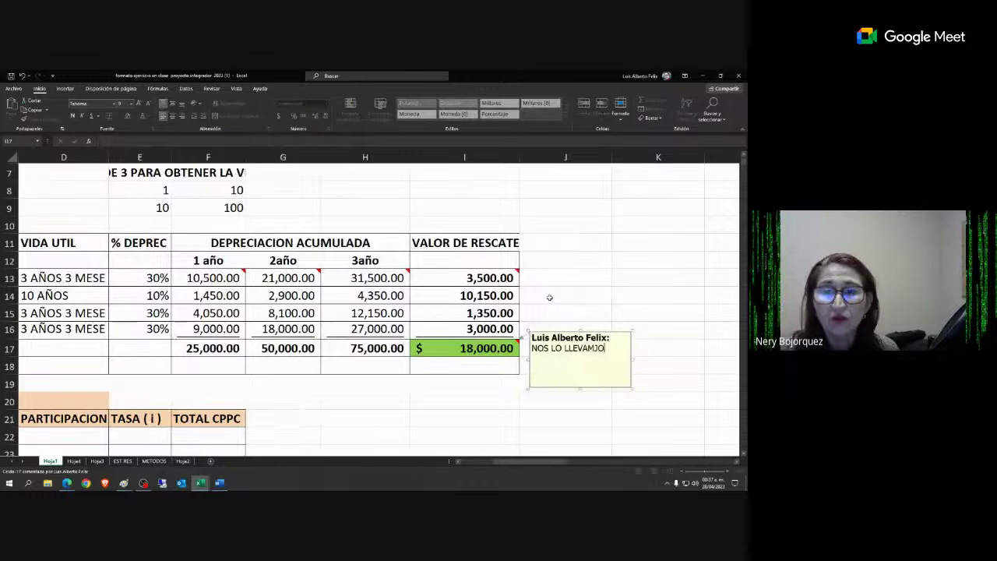
key("BackSpace")
key("BackSpace")
key("BackSpace")
key("BackSpace")
key("BackSpace")
key("BackSpace")
type("MOS AL ULTI")
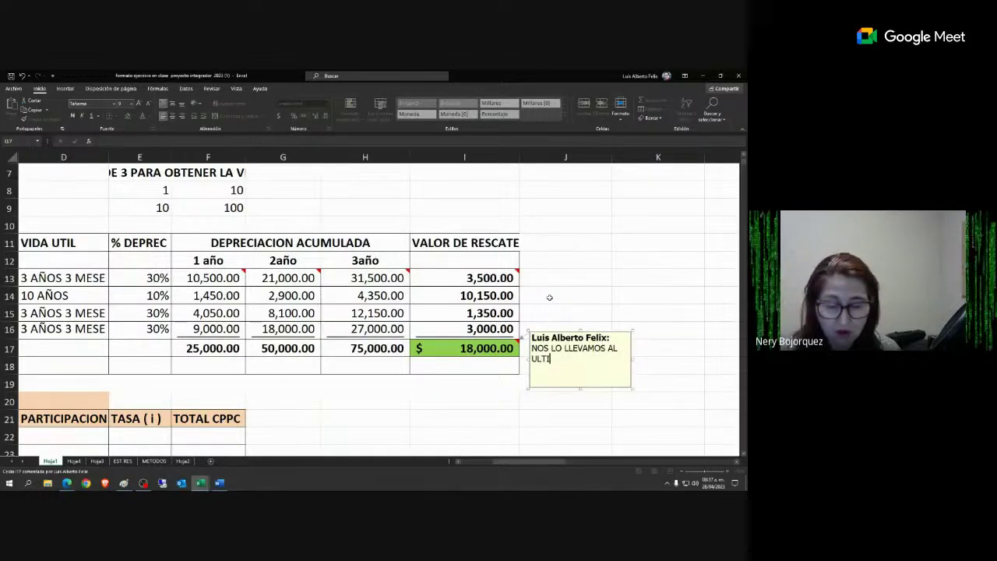
type("MO AÑO EN EL")
key("BackSpace")
key("BackSpace")
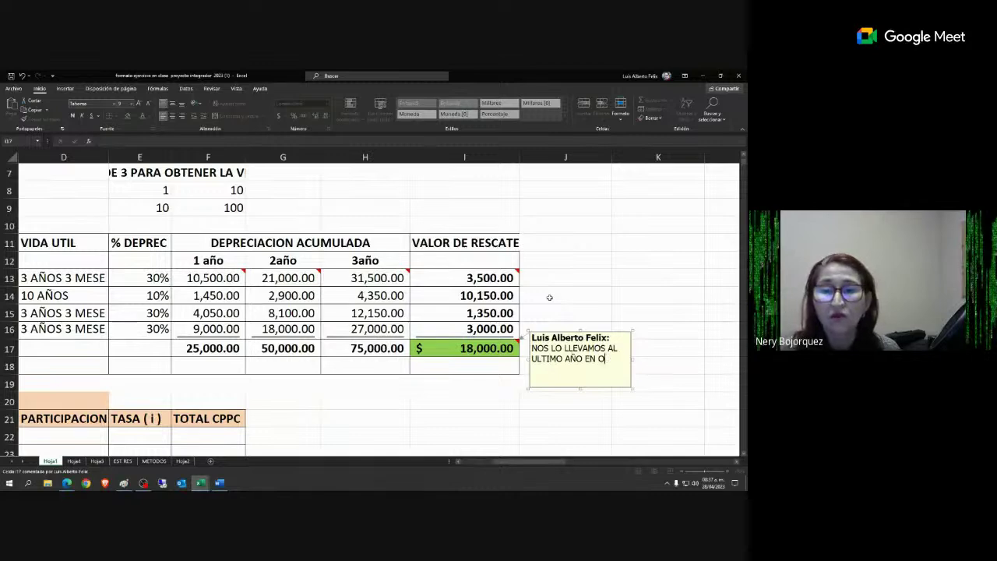
type("EL FLUJO D")
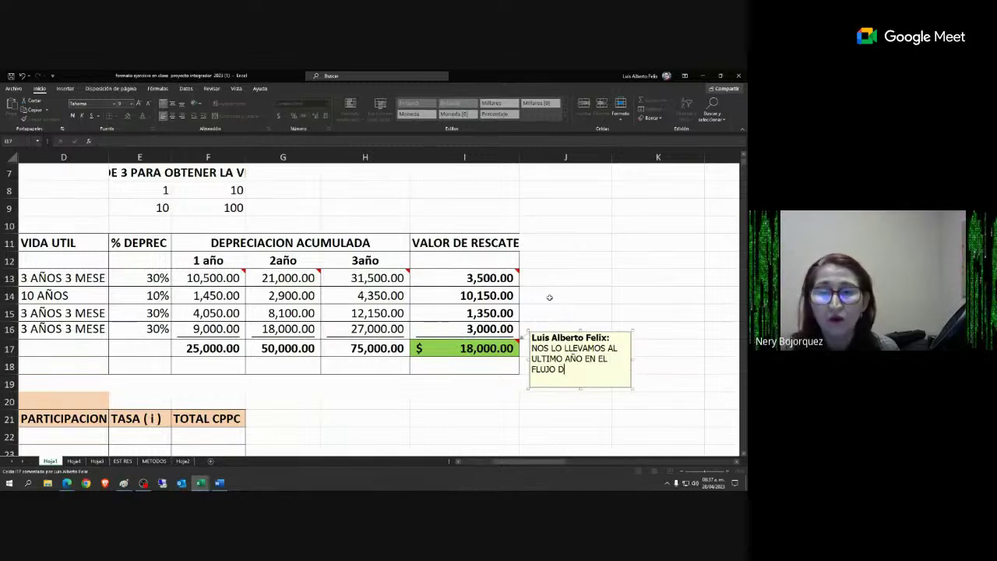
type("E EFECTIVO ")
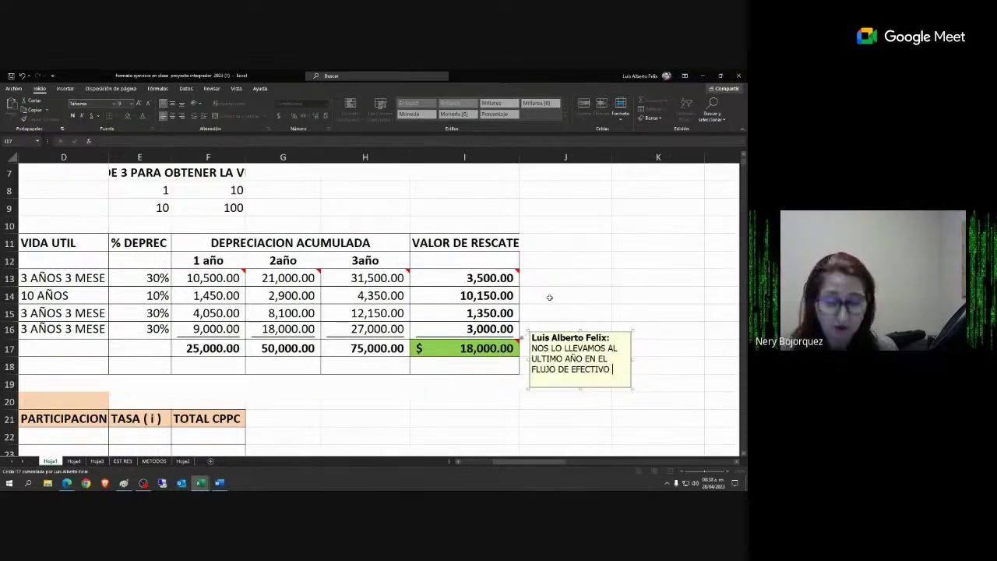
type("Y SE SUMAN")
key("BackSpace")
key("BackSpace")
type("AN")
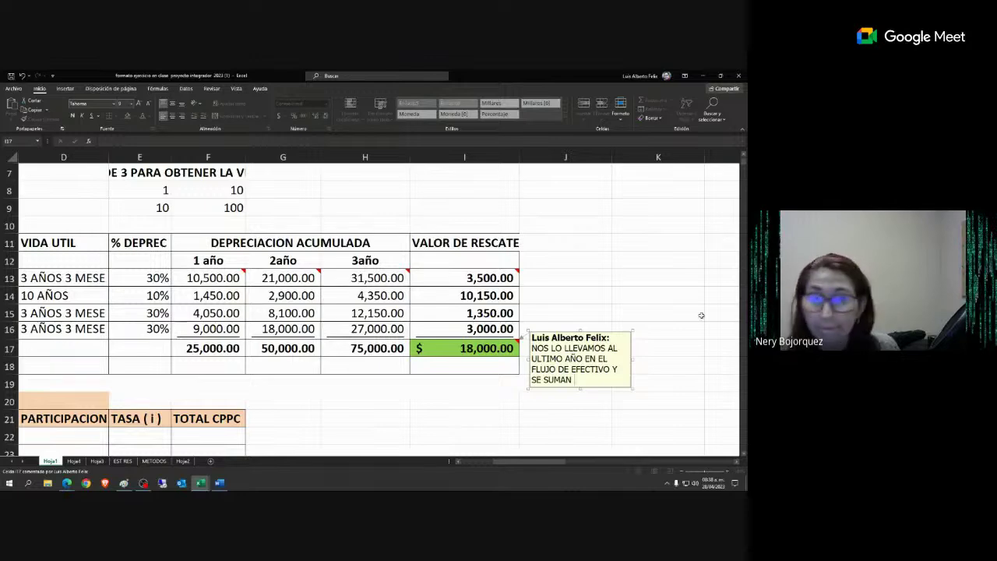
left_click(451, 394)
Step: Go to the 3.- COSTO PONDERADO DE CAPITAL table and select its heading to review the section
key("Left")
key("Left")
key("Left")
key("Left")
key("Left")
key("Left")
key("Left")
key("Left")
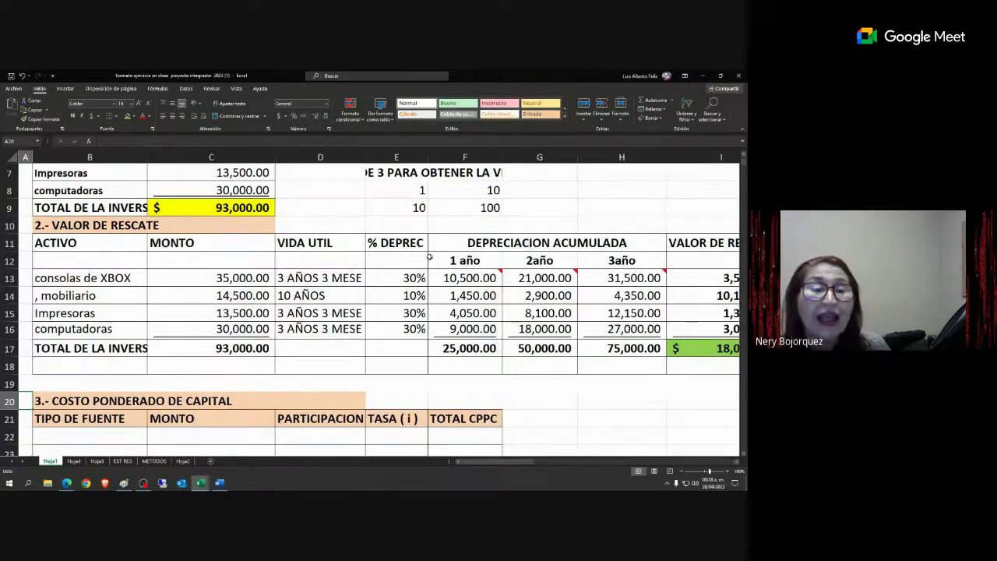
scroll(269, 418, "down", 2)
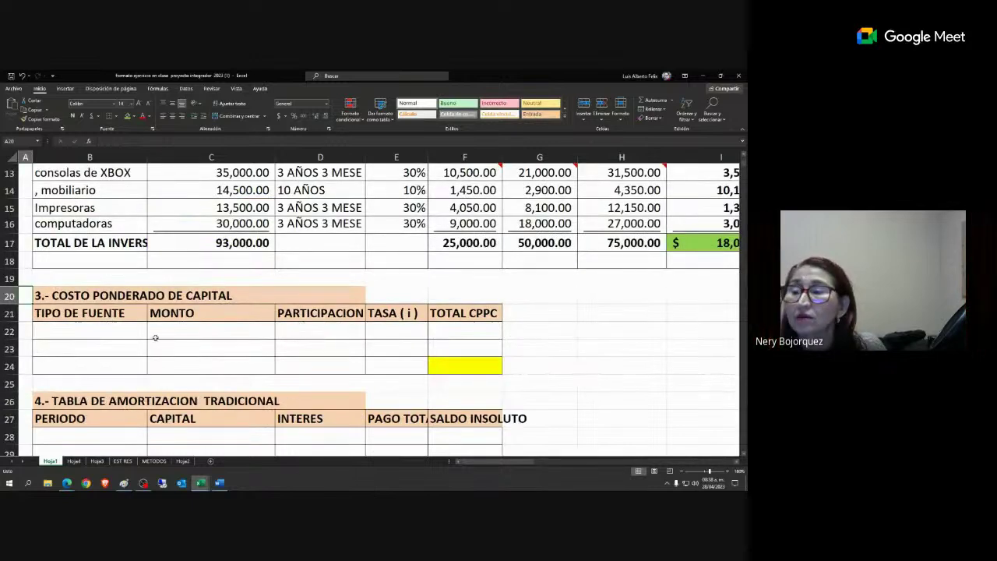
left_click_drag(62, 296, 358, 295)
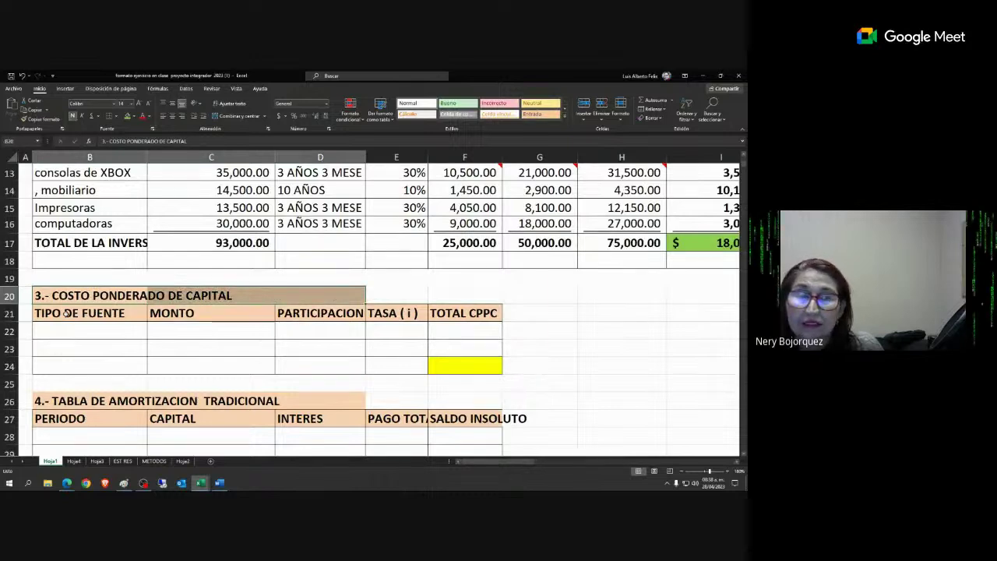
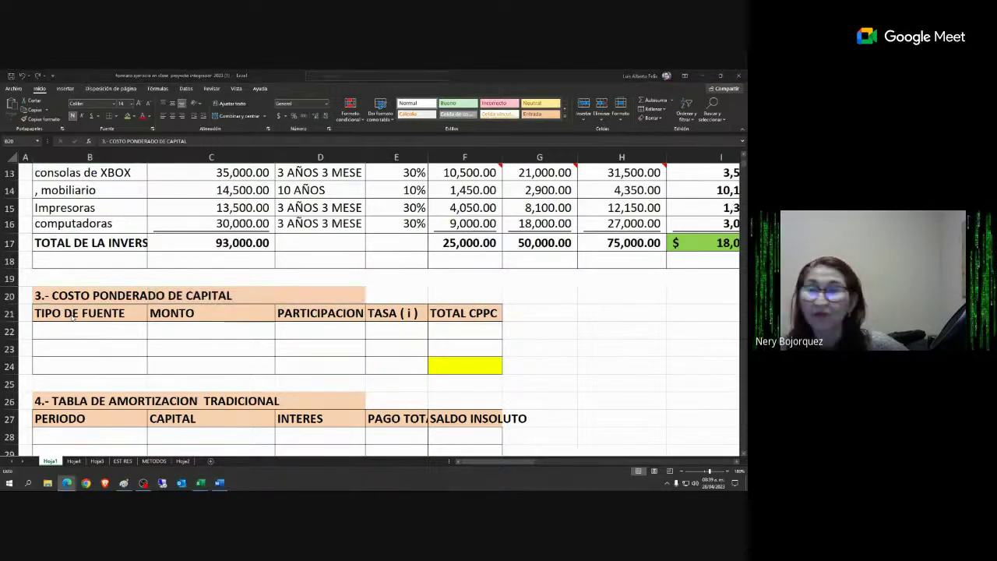
Step: Switch to the Word exercise document and examine, at a larger zoom, the paragraph on external and internal financing shares and rates
key("alt+Tab")
key("alt+Tab")
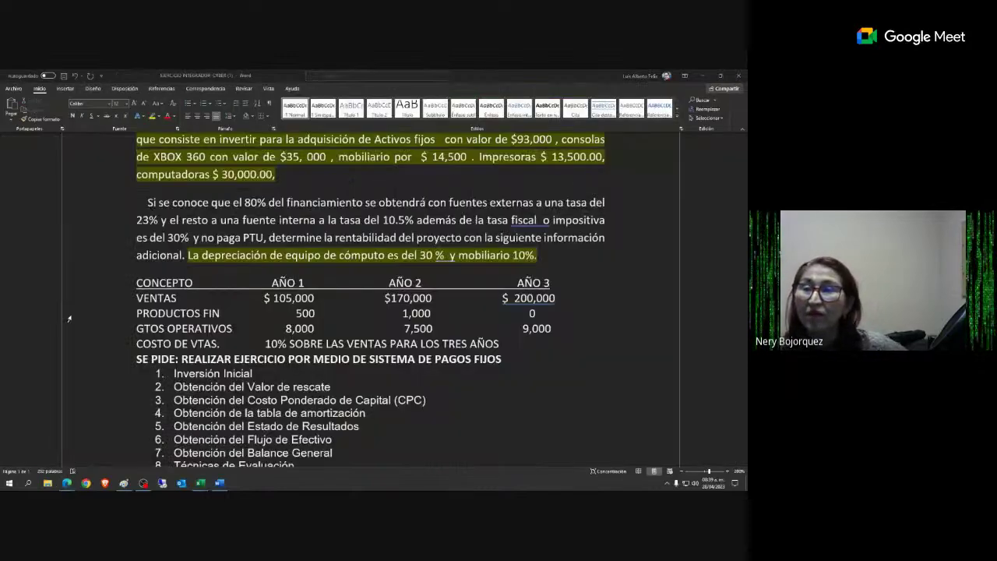
left_click_drag(139, 202, 605, 221)
left_click(140, 201)
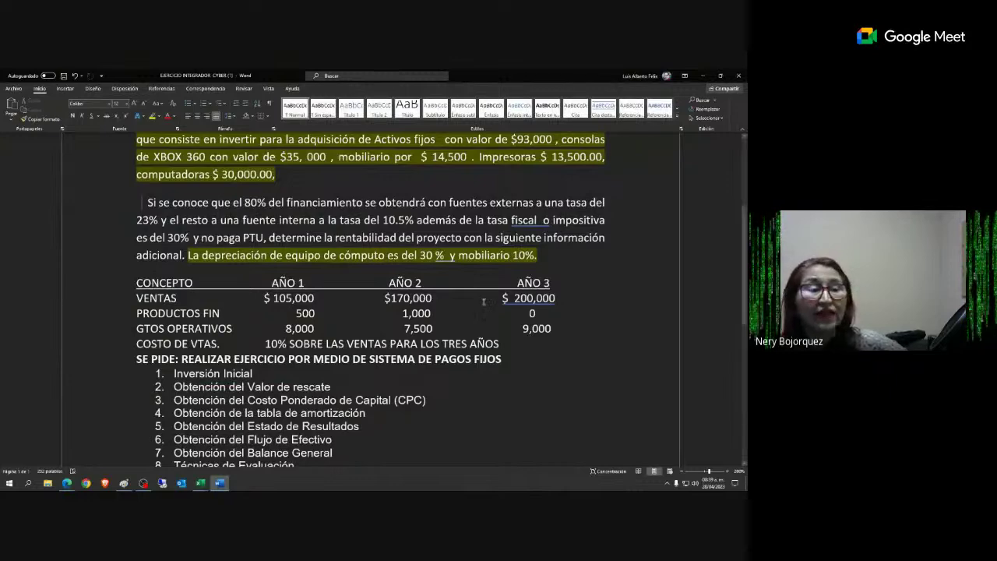
left_click(727, 471)
left_click(727, 471)
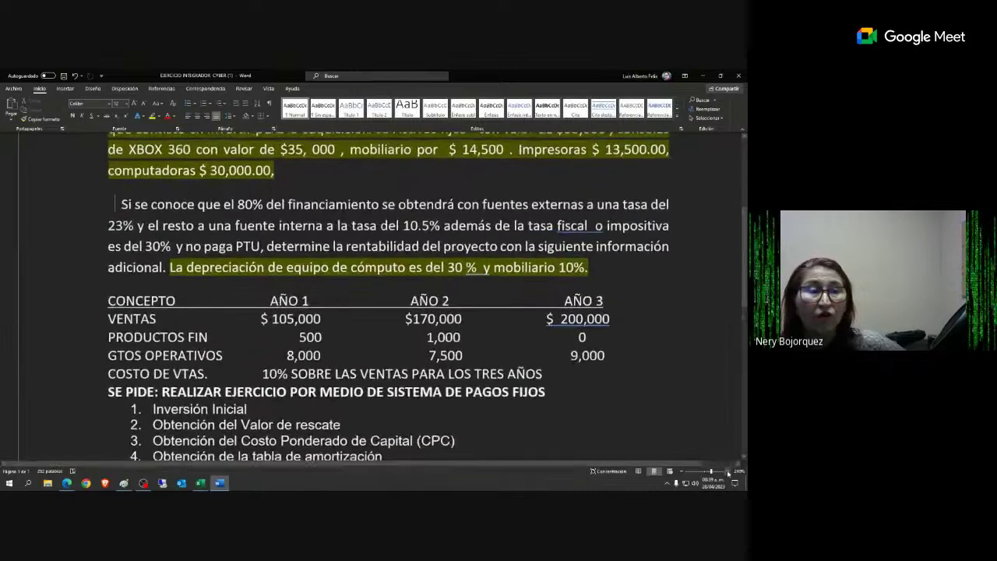
left_click_drag(458, 465, 495, 467)
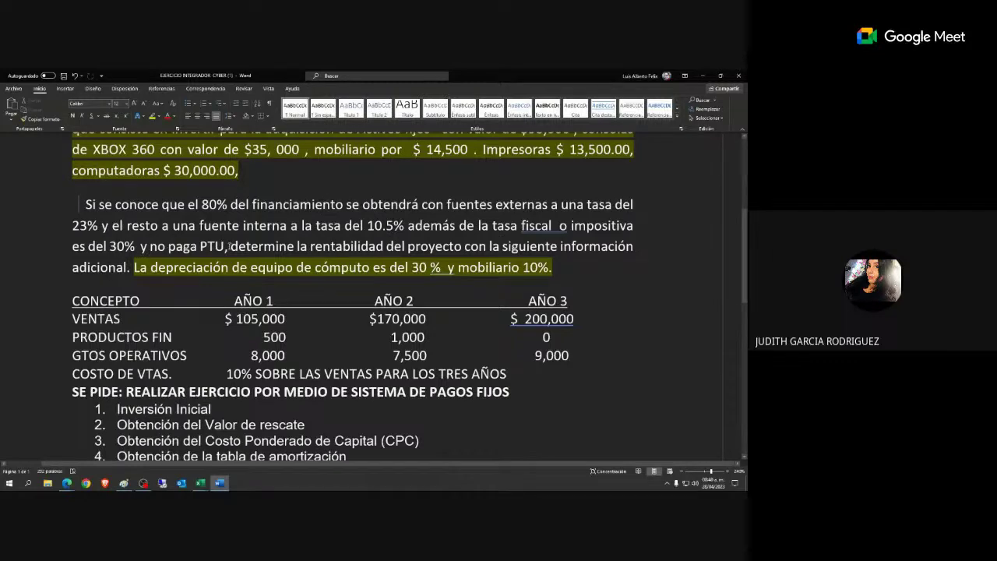
left_click(229, 246)
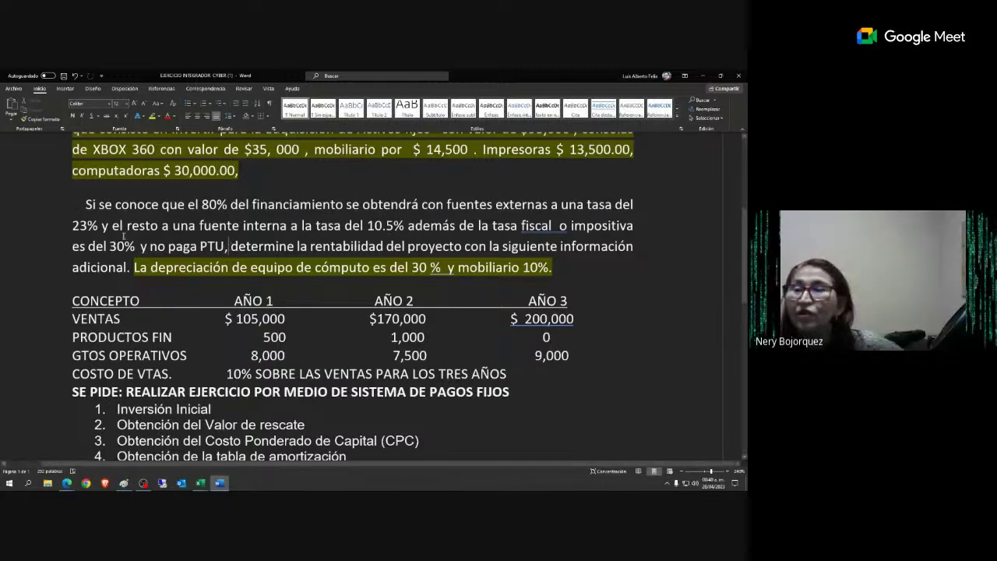
left_click_drag(75, 202, 457, 225)
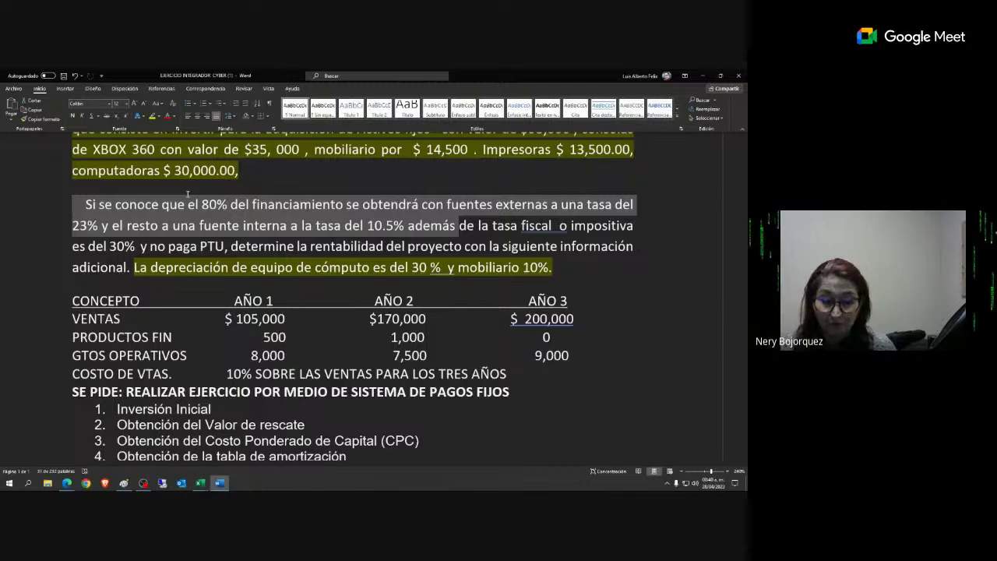
Step: Switch back to the Excel workbook and enter EXTERNAS as the first funding source type in B22
key("alt+Tab")
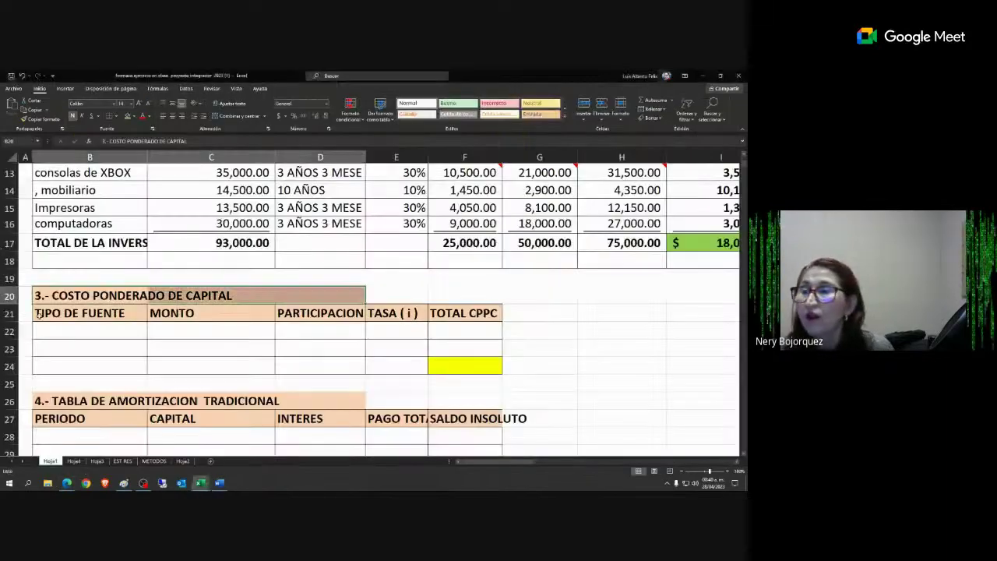
left_click(78, 337)
type("EXTERNAS")
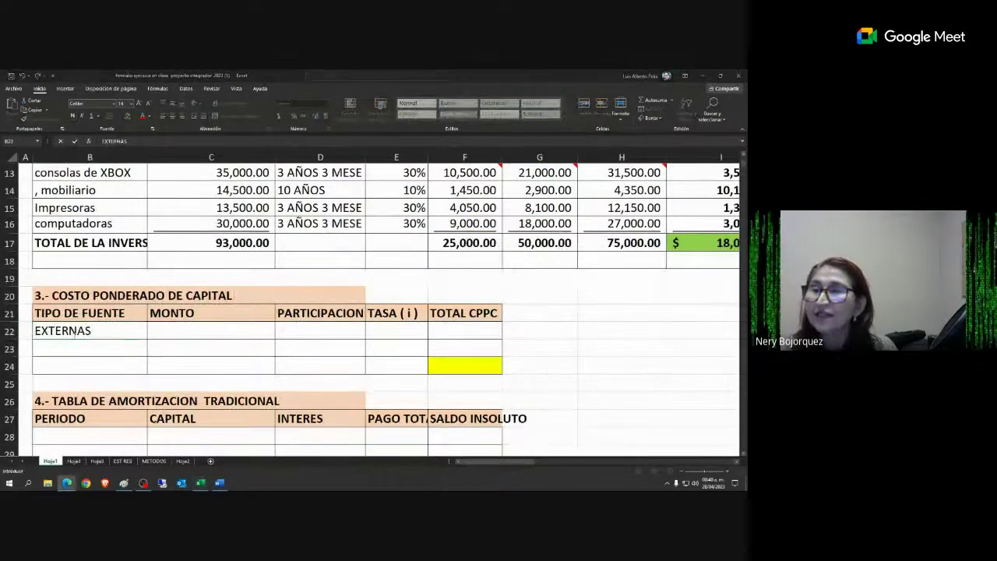
Step: Switch to the Word document and highlight "el 80% del financiamiento se obtendrá con fuentes externas" in yellow
key("alt+Tab")
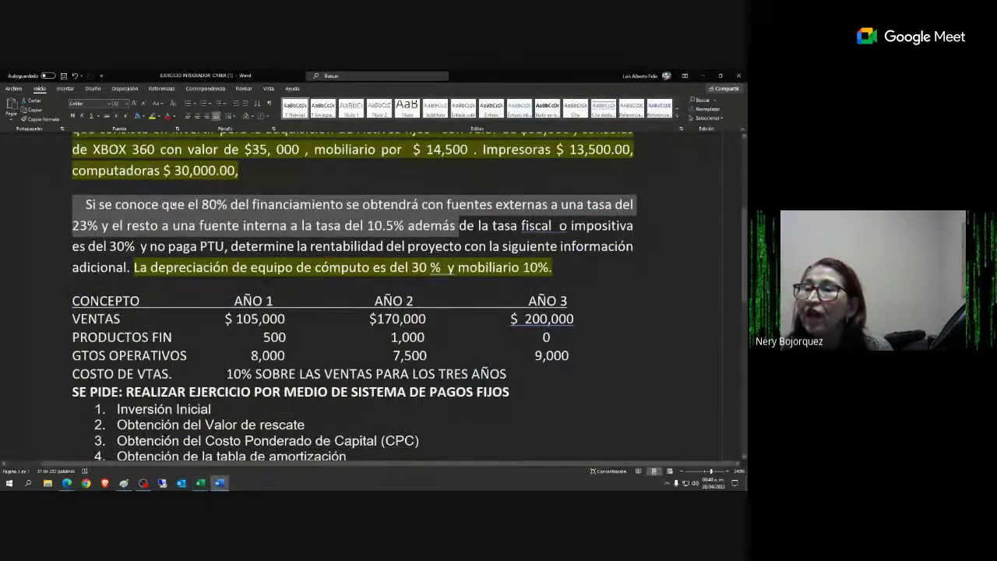
left_click(217, 204)
left_click_drag(188, 204, 548, 204)
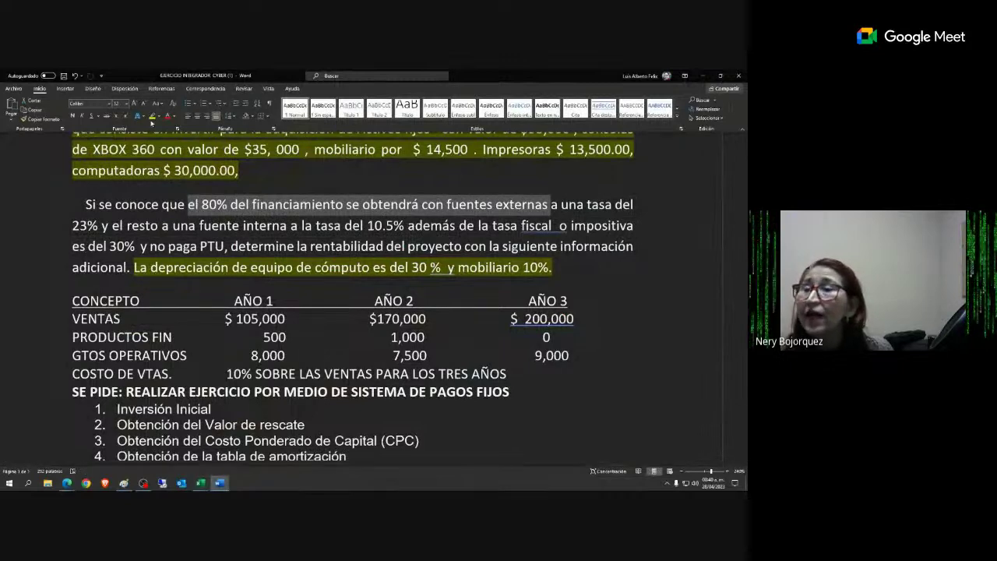
left_click(152, 117)
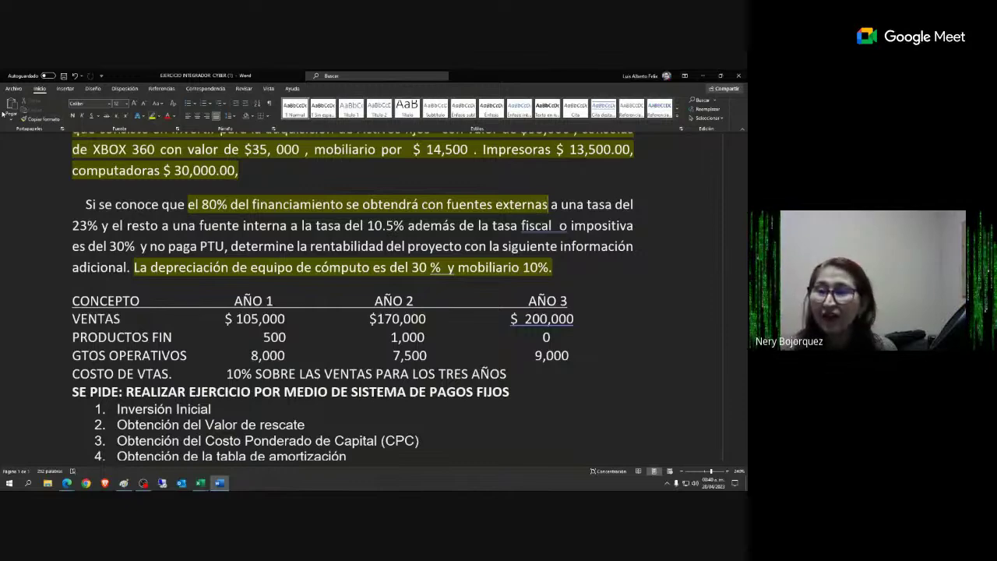
Step: Return to the Excel workbook and set the external source's participation in D22 to 80%
key("alt+Tab")
key("alt+Tab")
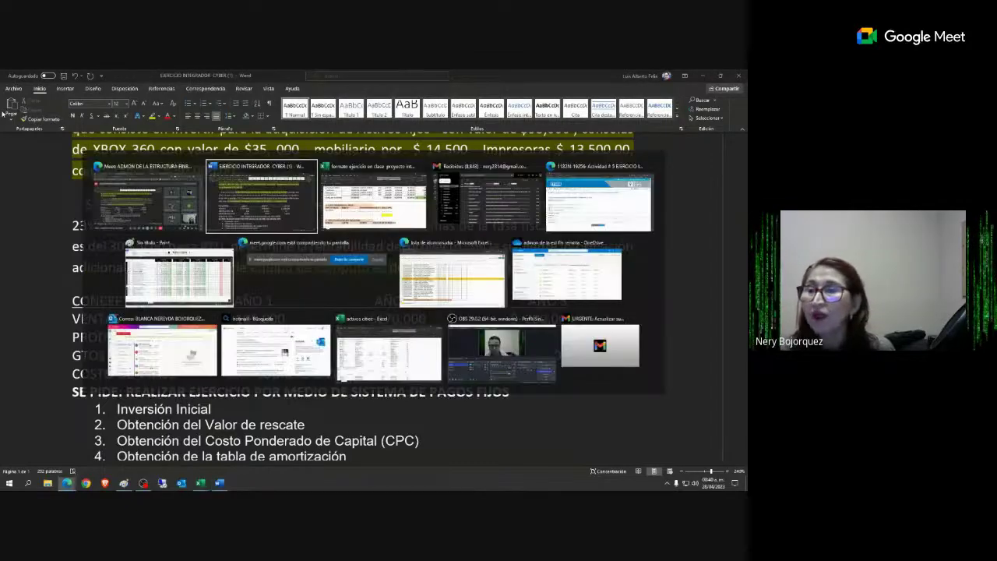
left_click(298, 327)
type("80")
key("Return")
left_click(394, 331)
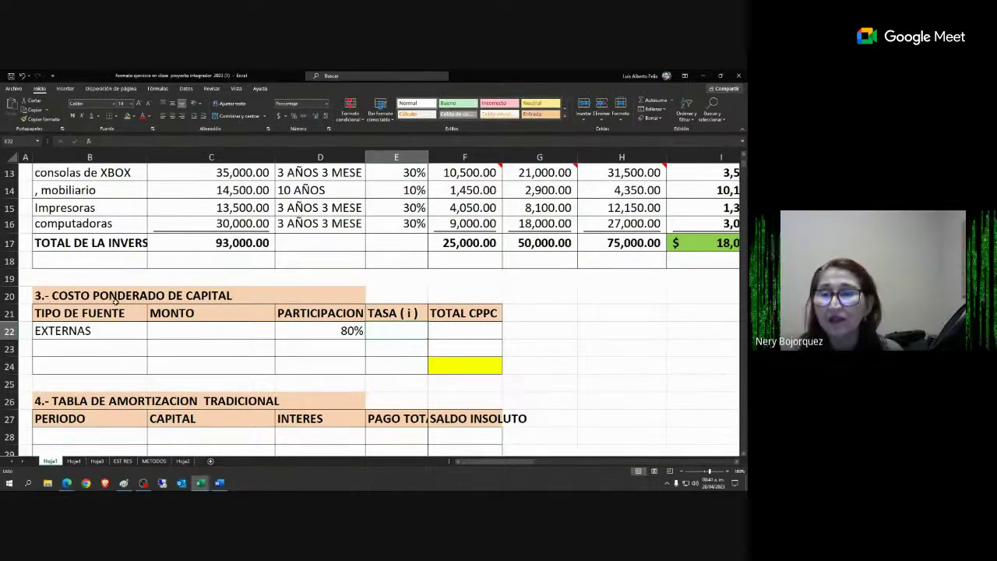
Step: Set the external source's rate in E22 to 23% and enter INTERNAS as the second funding source type in B23
type("23")
key("Return")
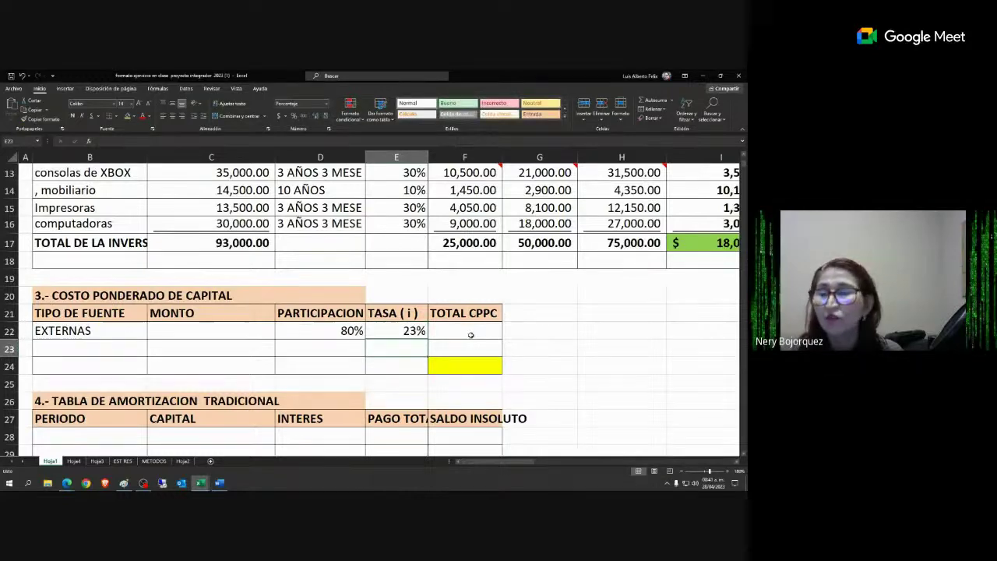
left_click(69, 353)
type("INTERAS")
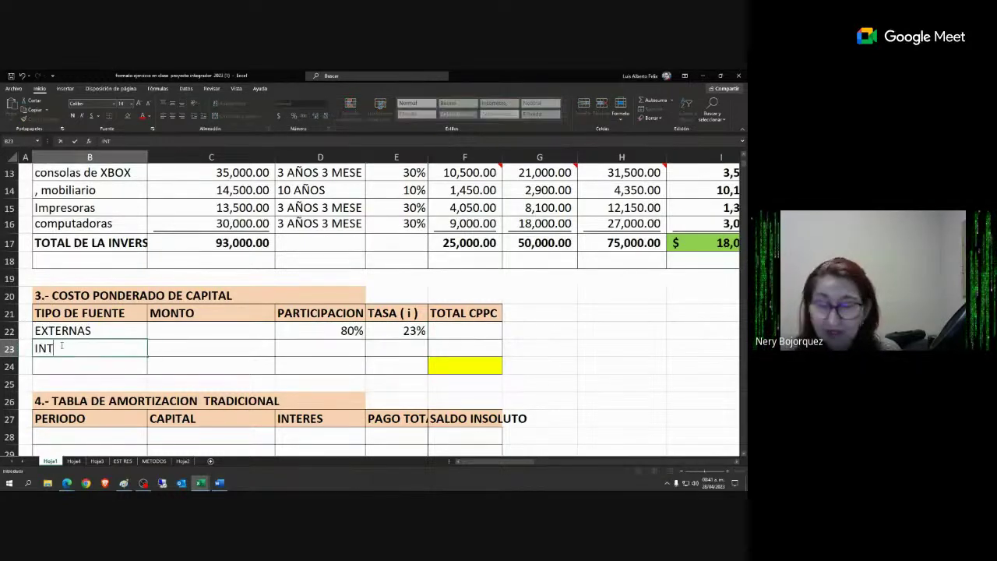
key("BackSpace")
key("BackSpace")
type("NAS")
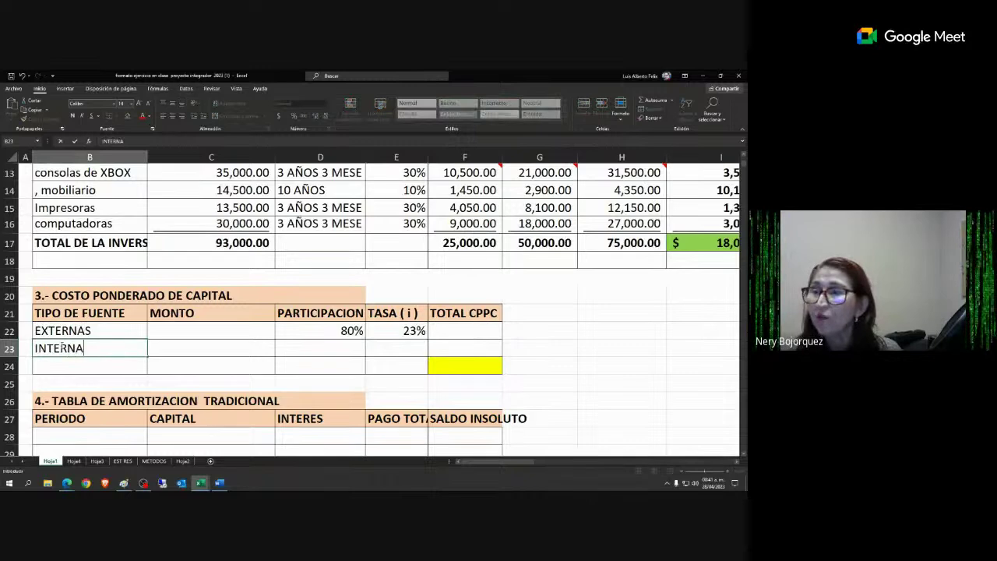
Step: Switch to the Word document and highlight "a una tasa del 23% y el resto a una fuente interna a la tasa del 10.5%" in yellow
key("alt+Tab")
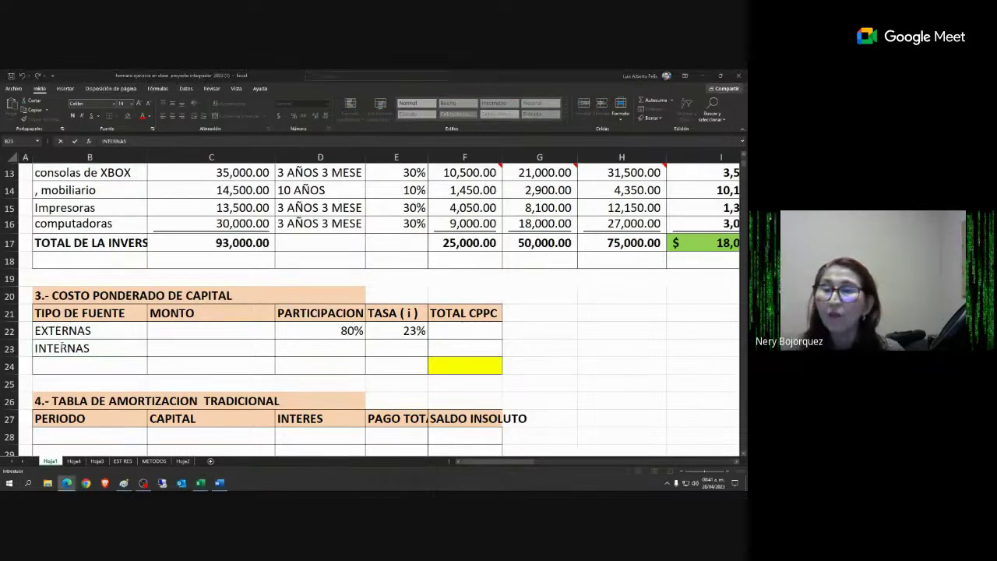
key("alt+Tab")
key("alt+Tab")
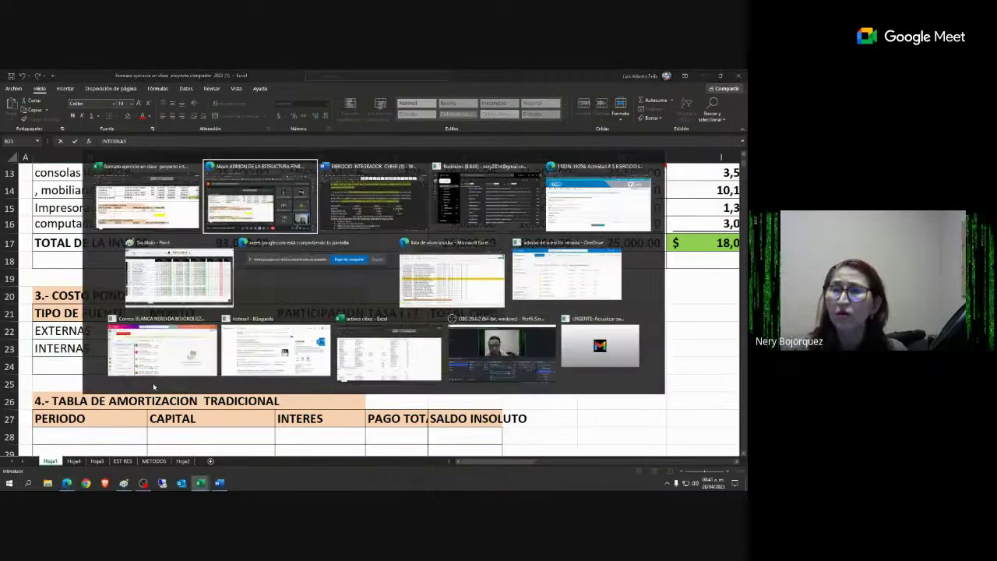
key("alt+Tab")
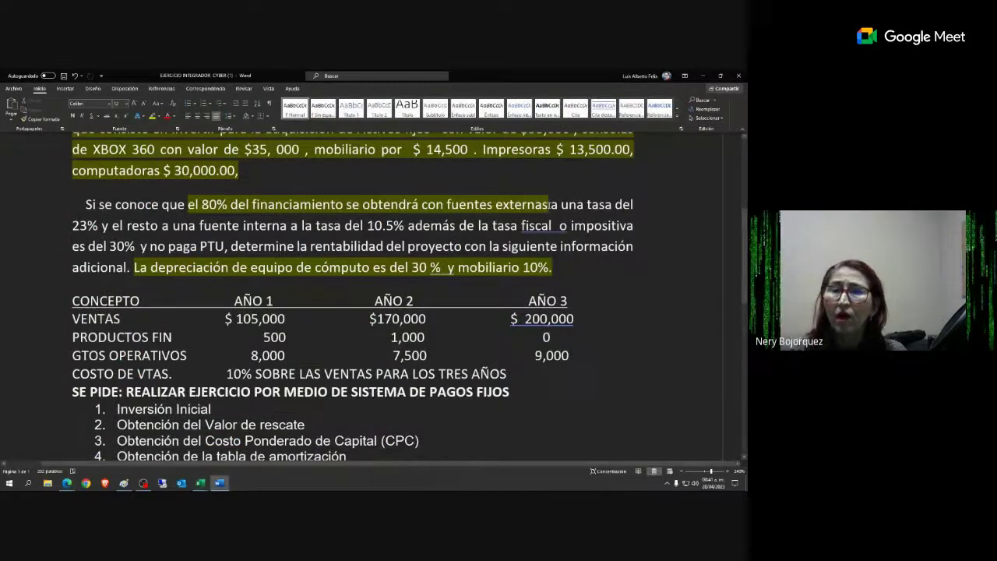
left_click_drag(549, 204, 399, 225)
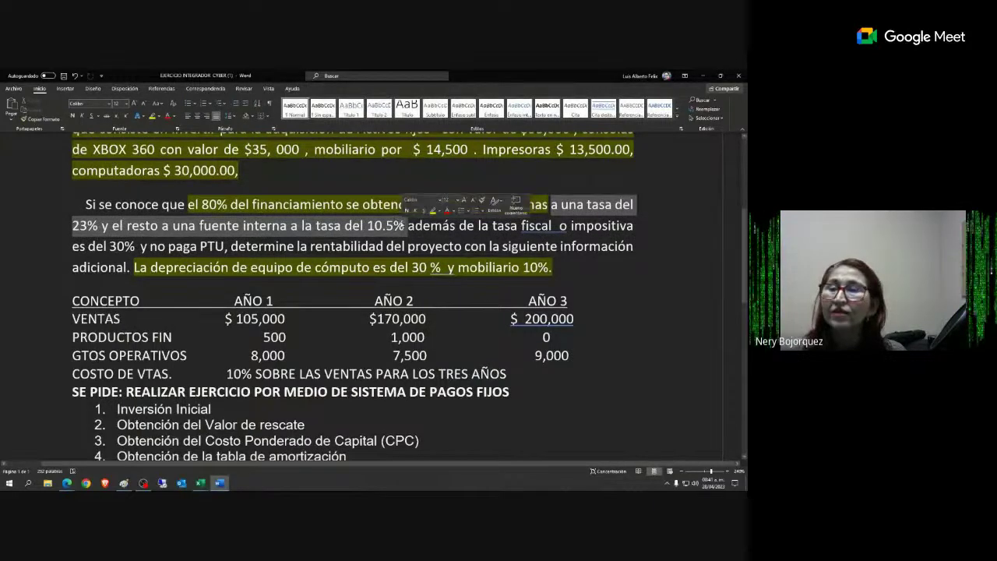
left_click(153, 115)
key("Right")
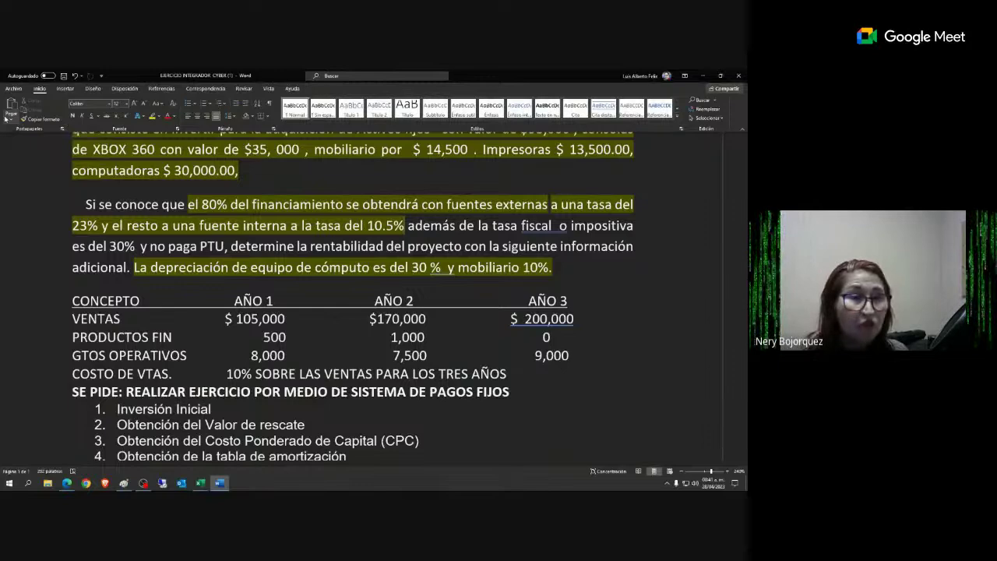
Step: Return to the Excel workbook and set the internal source's participation in D23 to 20% and its rate in E23 to 10.5%
key("alt+Tab")
key("alt+Tab")
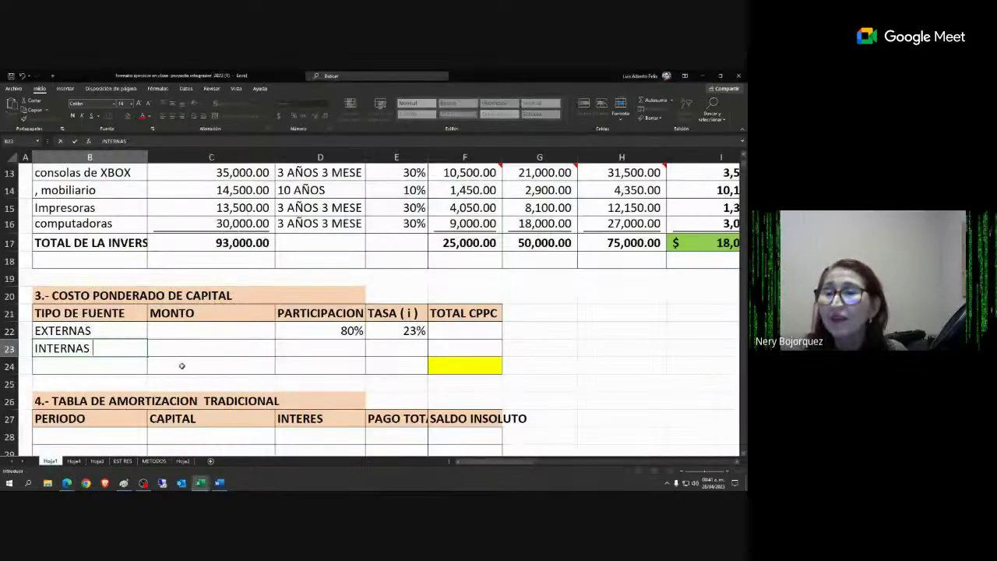
left_click(296, 350)
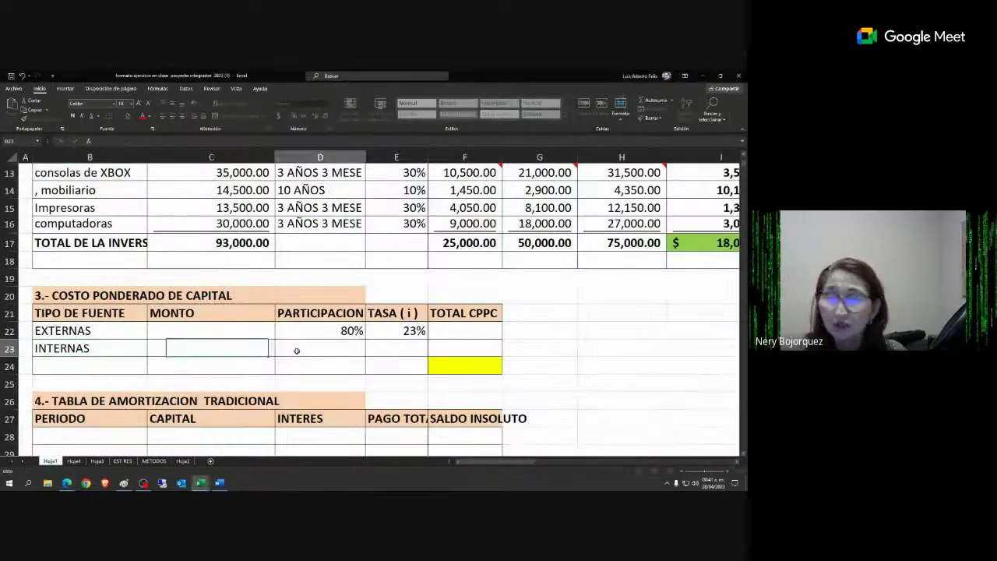
type("20%")
left_click(396, 348)
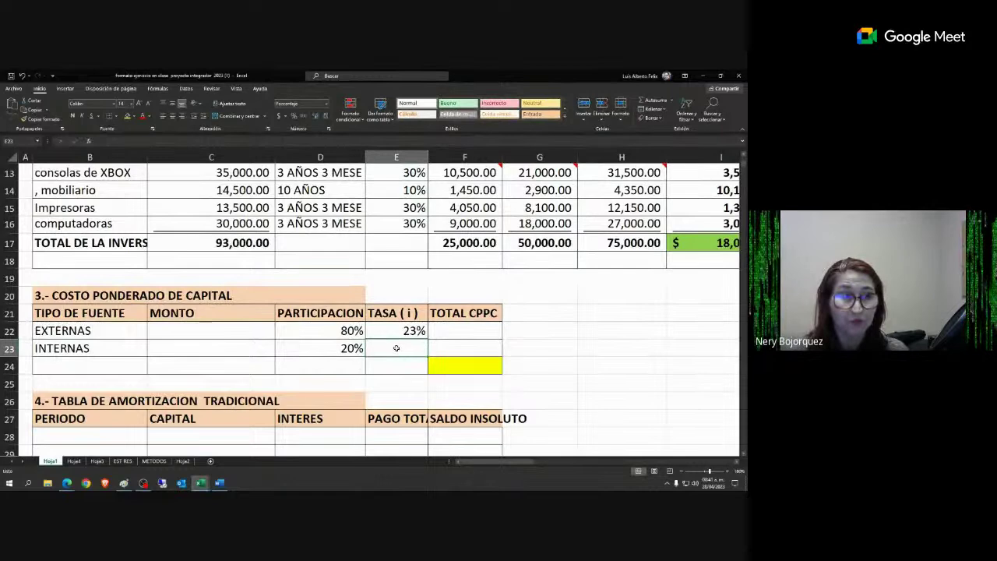
type("10.5")
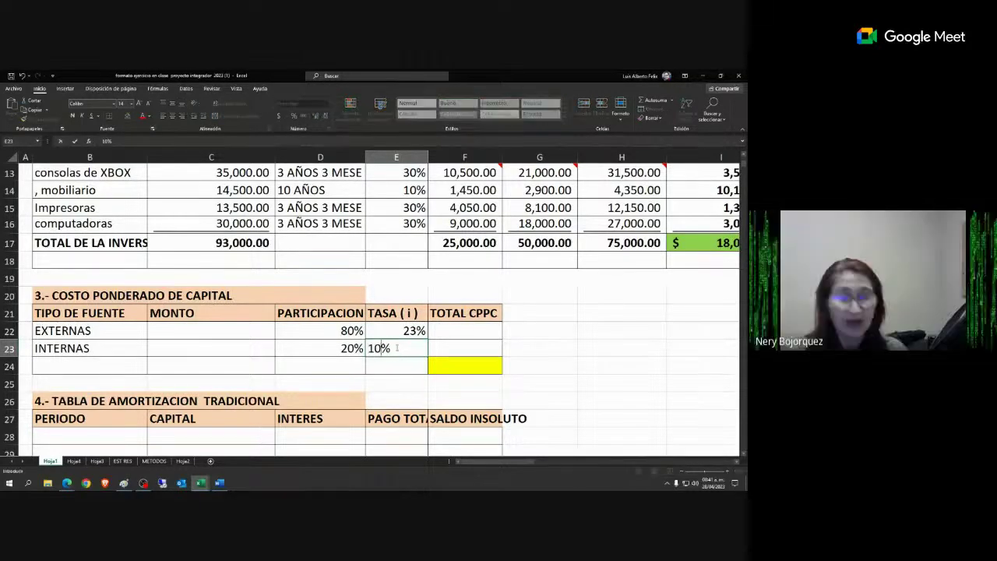
key("Return")
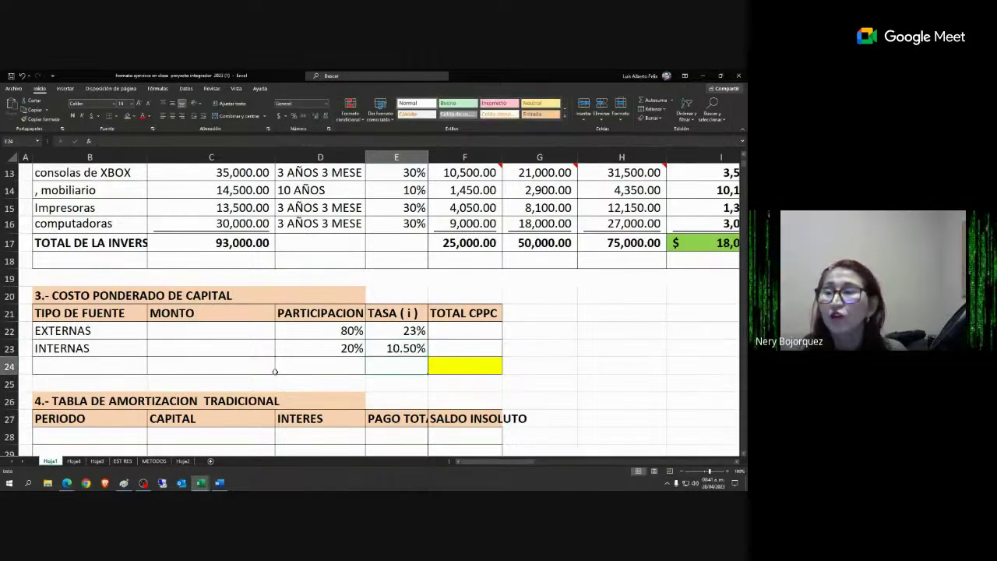
Step: Label B24 as TOTAL and link its amount in C24 to the total initial investment with =C9
left_click(63, 362)
type("TOTAL")
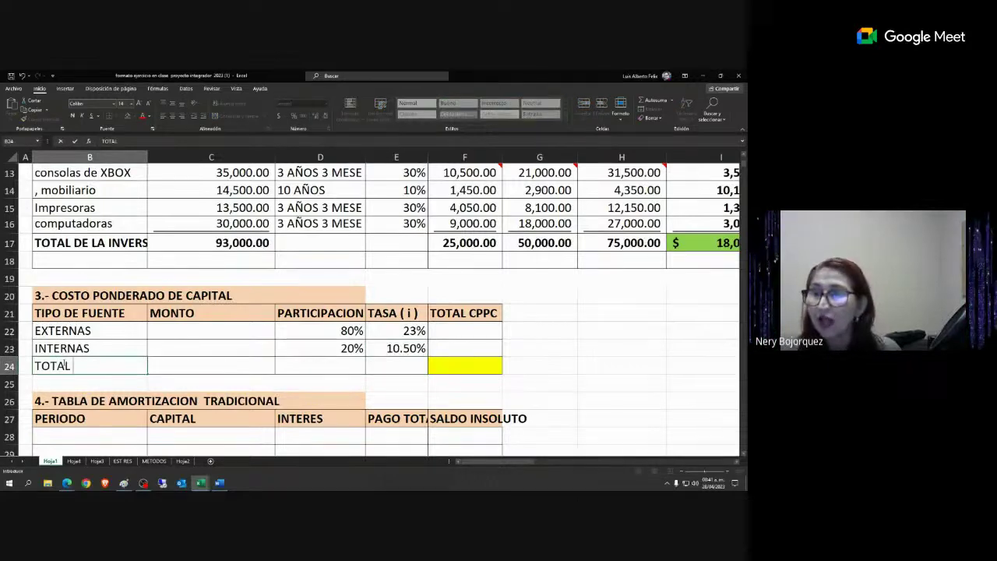
left_click(179, 362)
type("=")
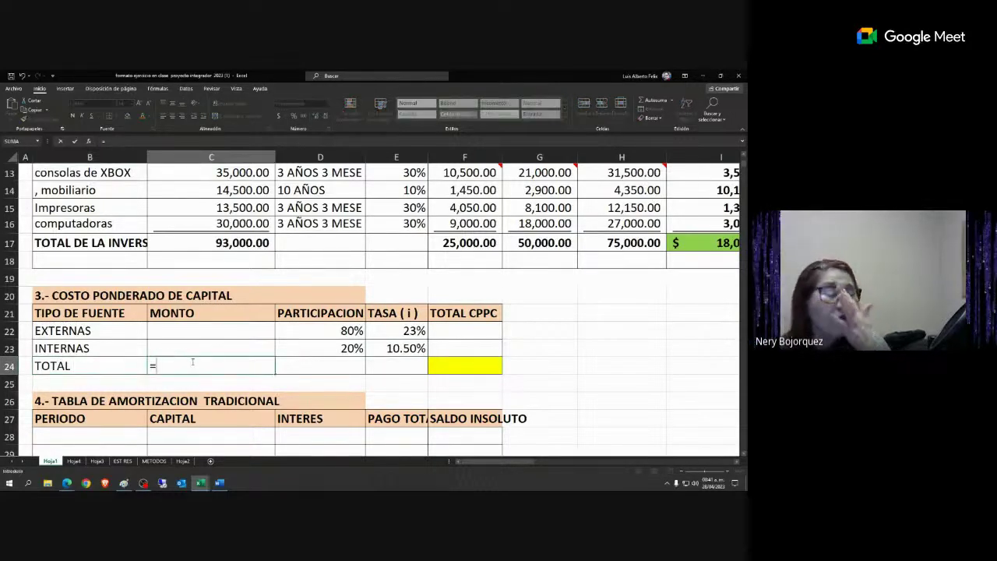
key("BackSpace")
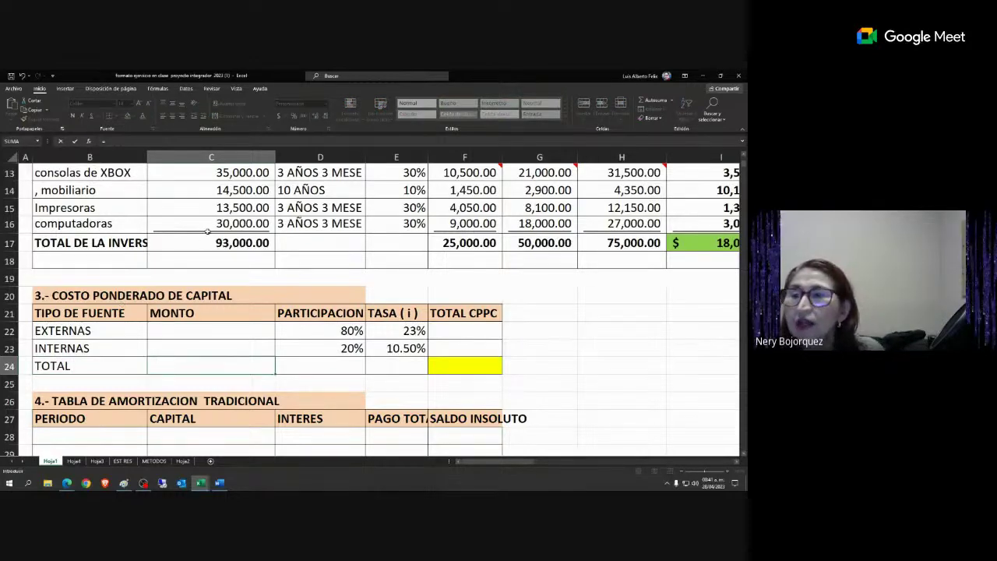
scroll(207, 231, "up", 4)
left_click(195, 313)
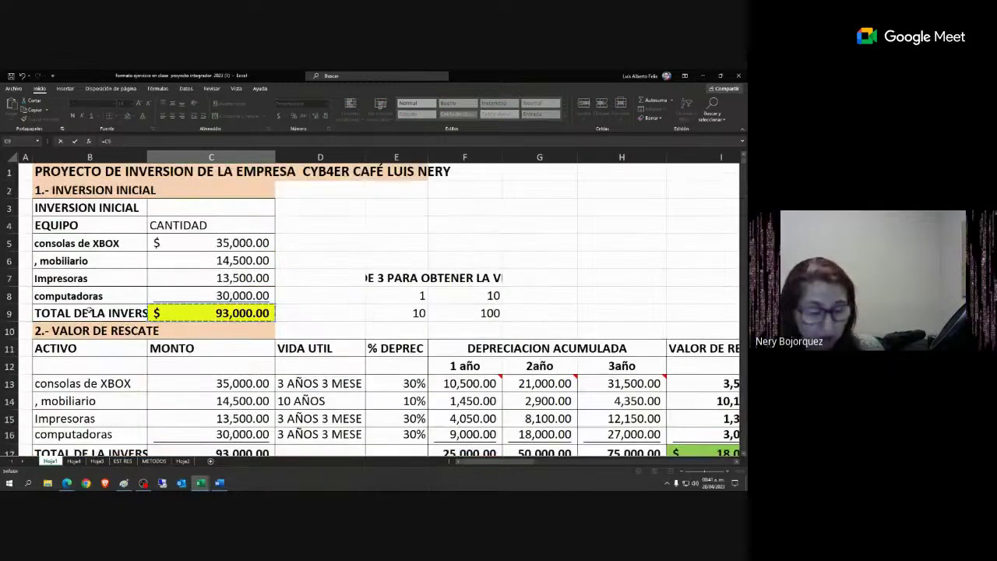
key("Return")
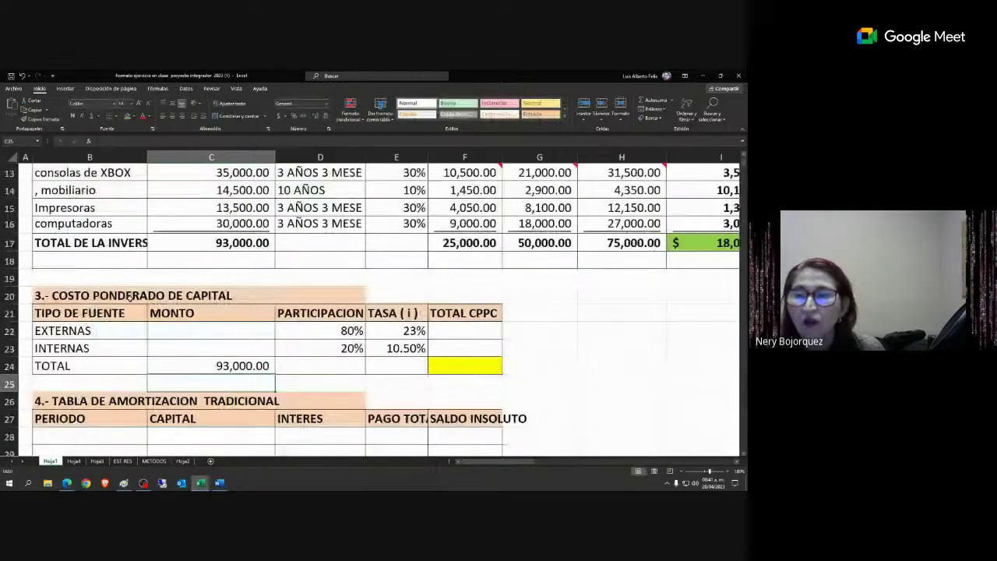
Step: Calculate the external source's amount in C22 with =C24*D22 and apply the accounting format with a dollar sign
left_click(205, 368)
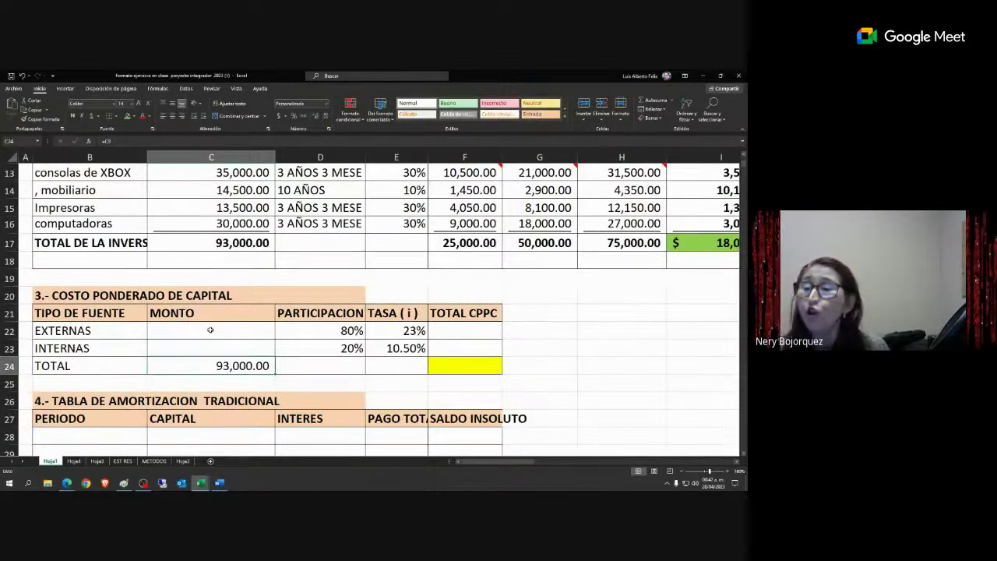
left_click(209, 330)
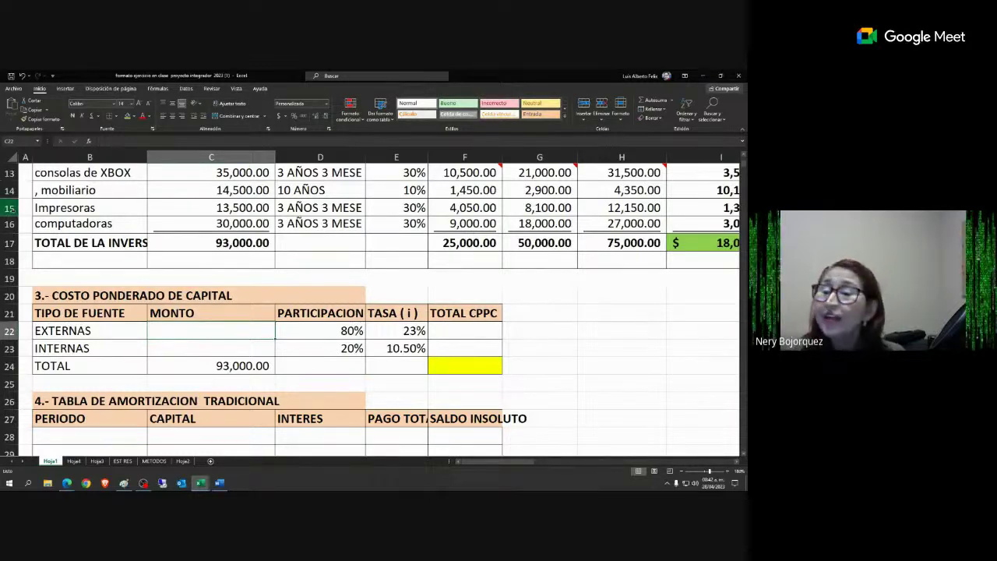
left_click(180, 349)
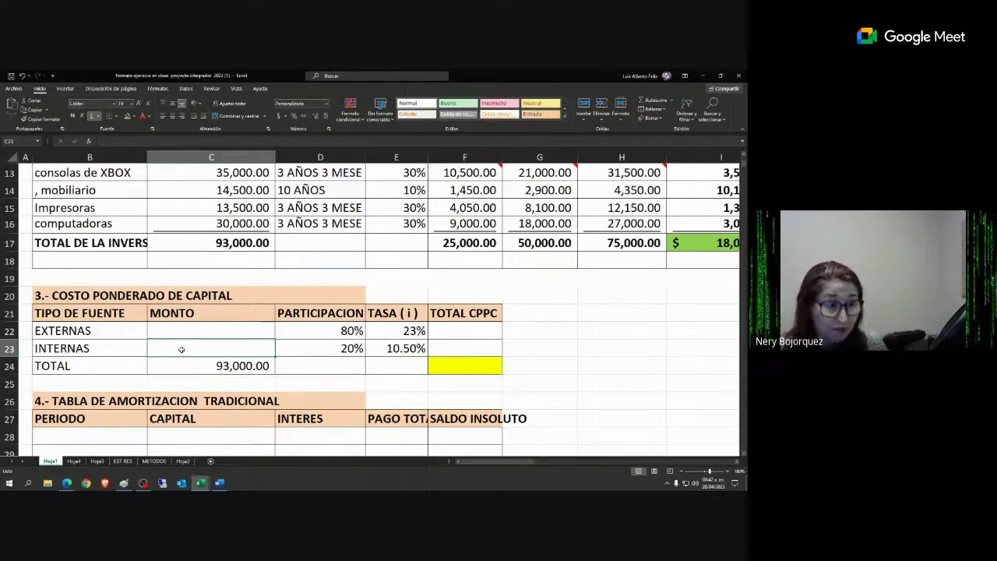
left_click(174, 329)
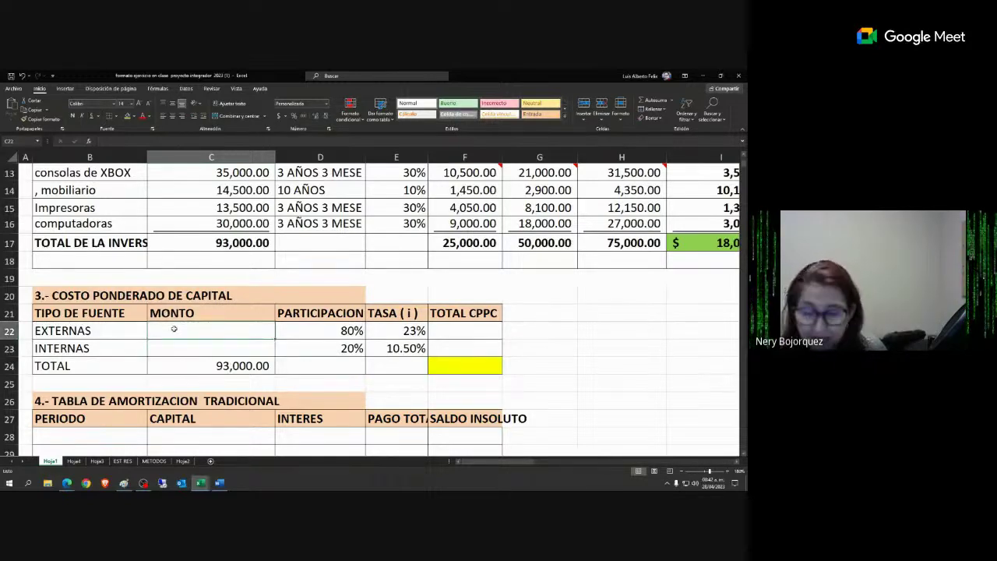
type("=")
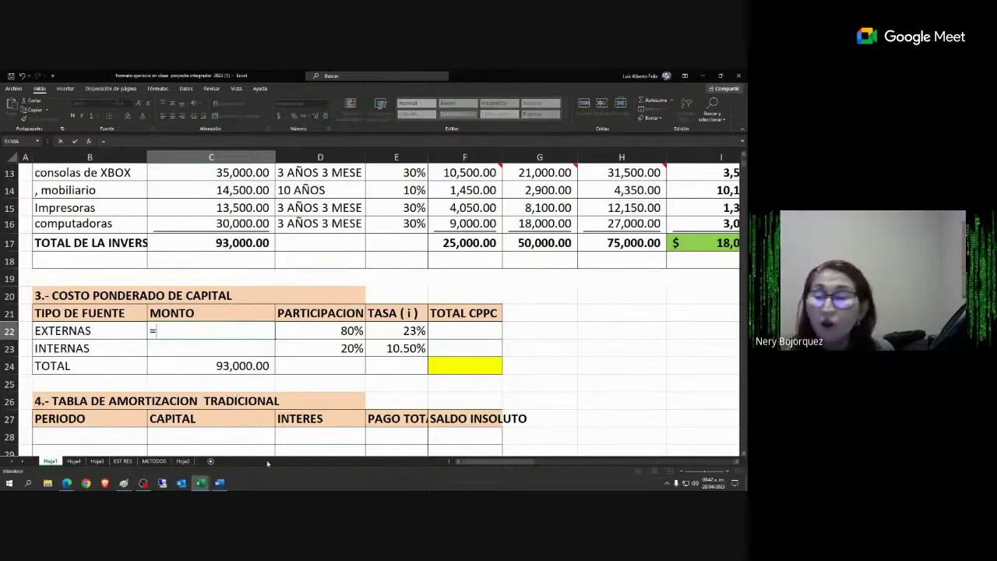
left_click(242, 366)
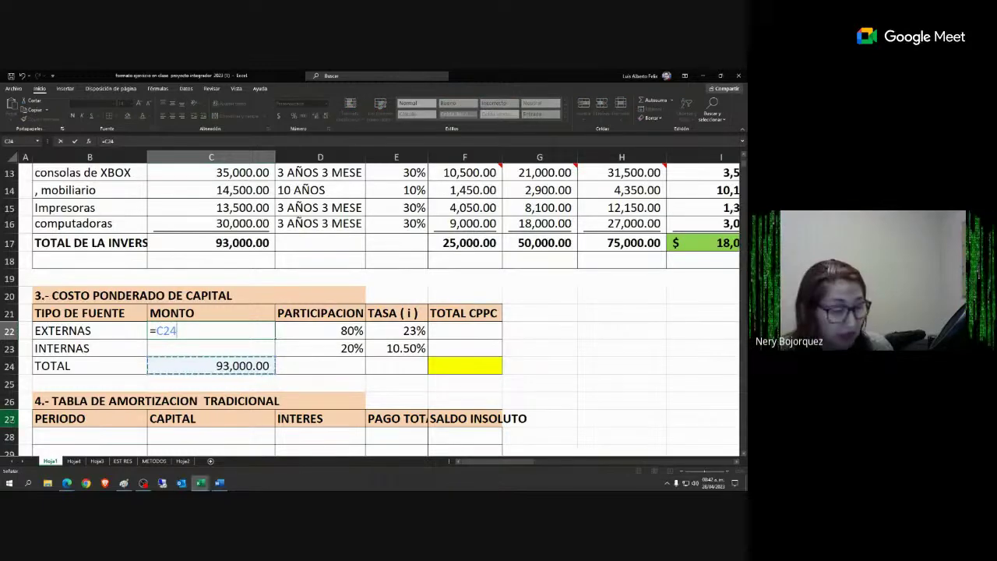
type("*")
left_click(285, 338)
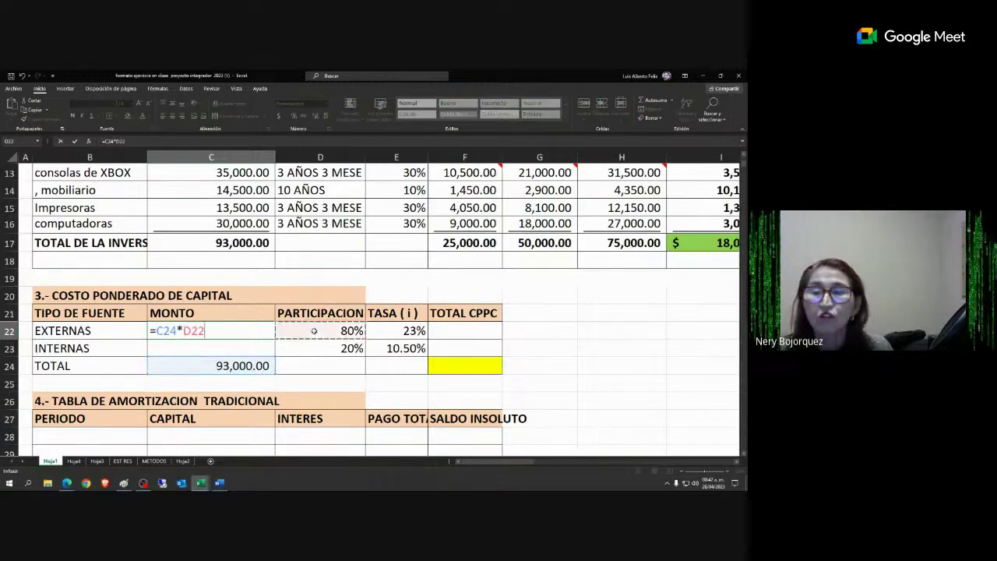
key("Return")
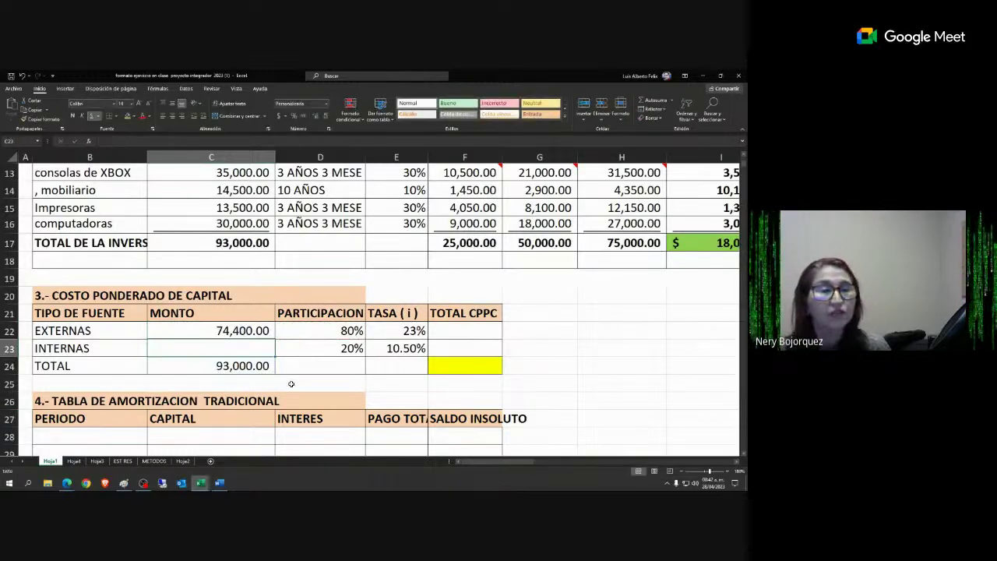
left_click(196, 330)
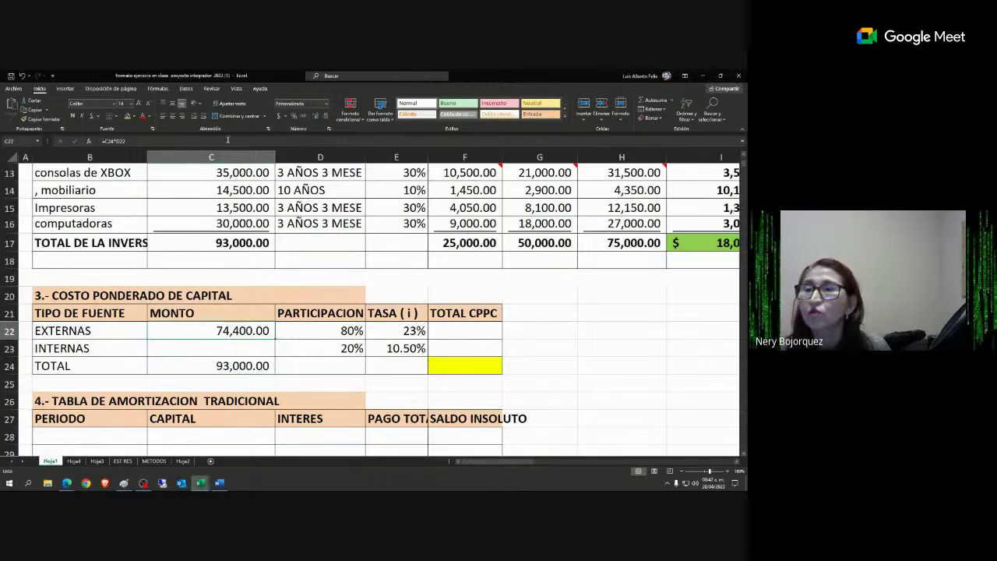
left_click(278, 116)
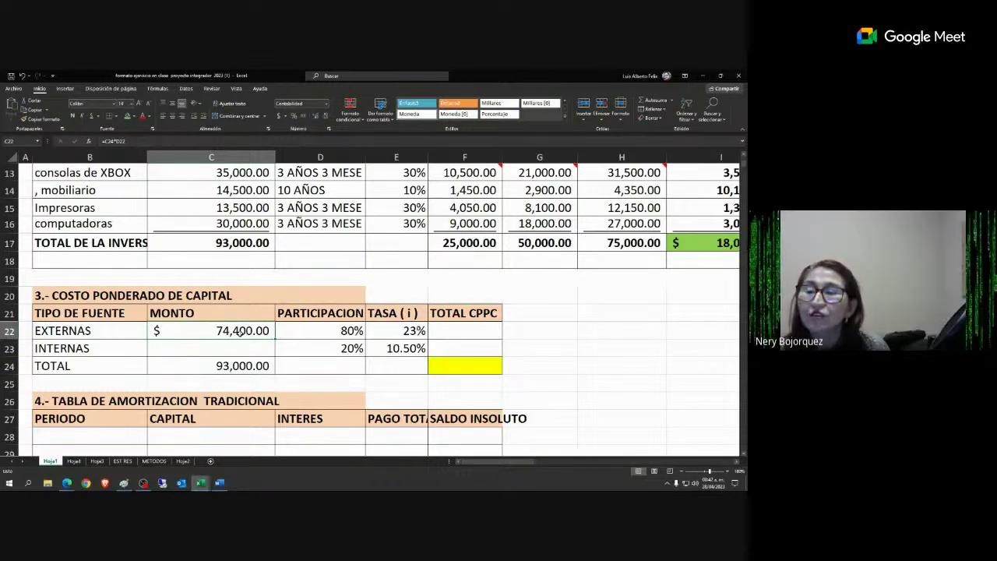
Step: Link the amortization table's first capital cell C28 to the external amount in C22 and enter period 0 in B28
scroll(220, 330, "down", 1)
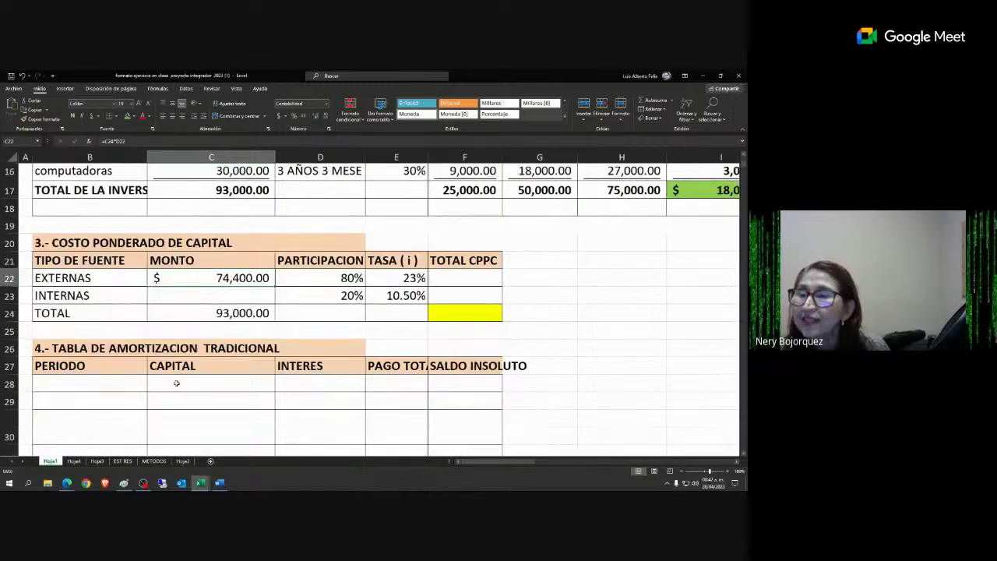
left_click(178, 383)
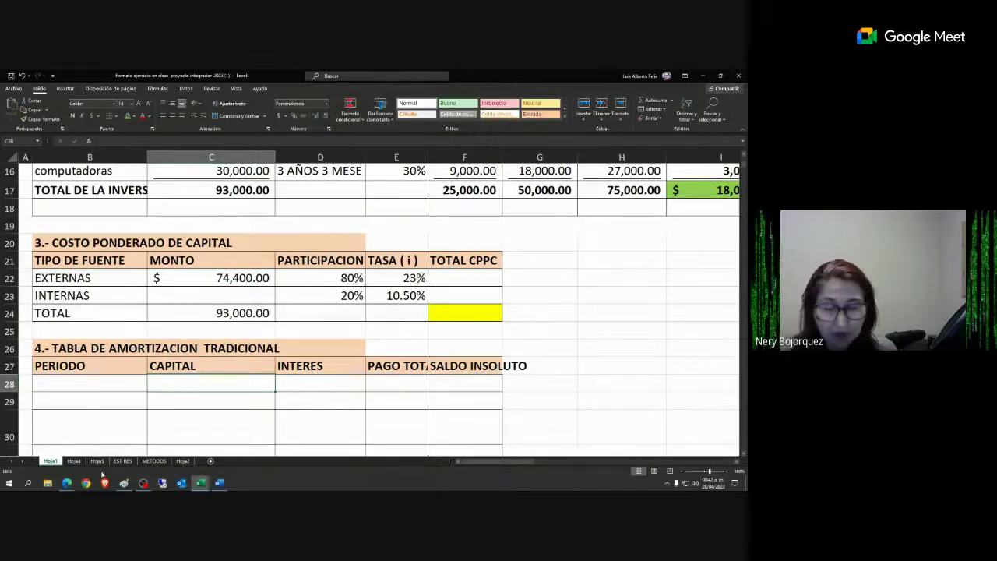
type("=")
left_click(207, 279)
key("Return")
left_click(84, 383)
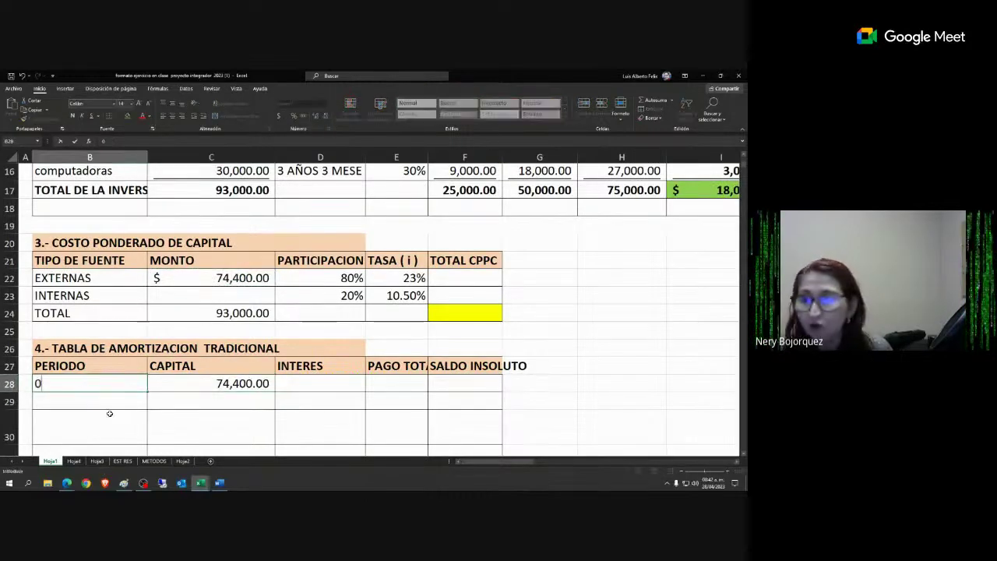
type("0")
key("Return")
Step: Calculate the internal source's amount in C23 with =C24*D23
left_click(216, 274)
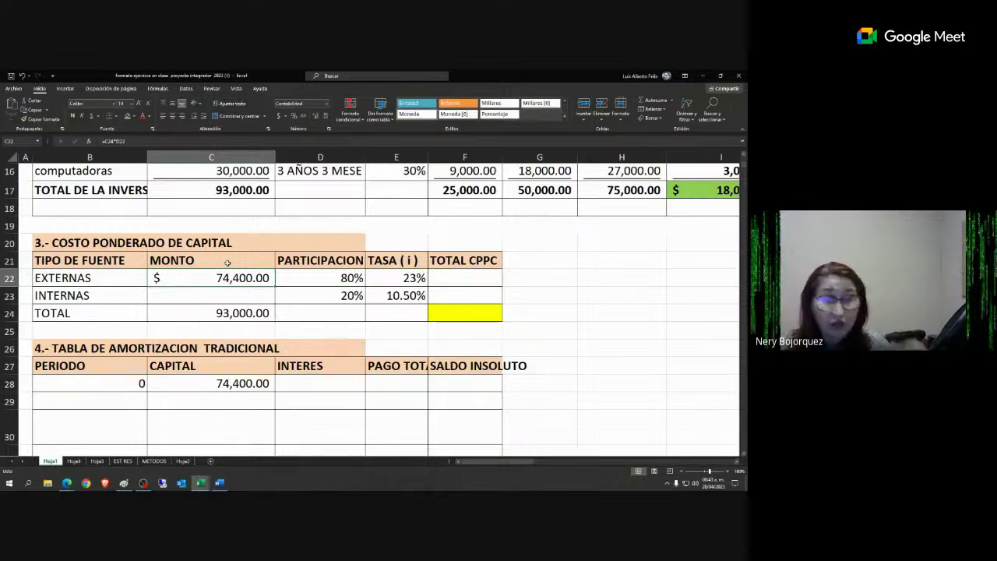
left_click(195, 292)
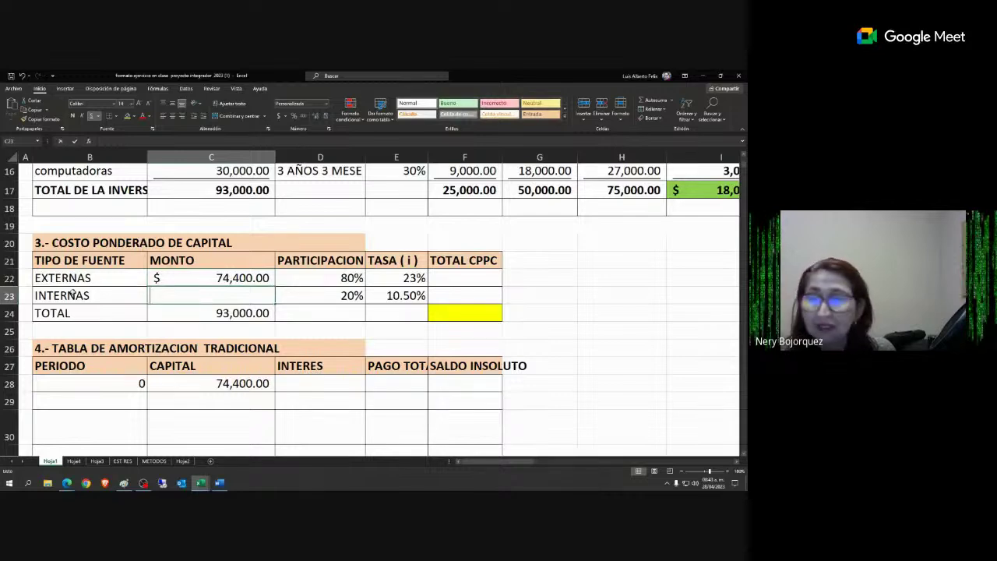
type("=")
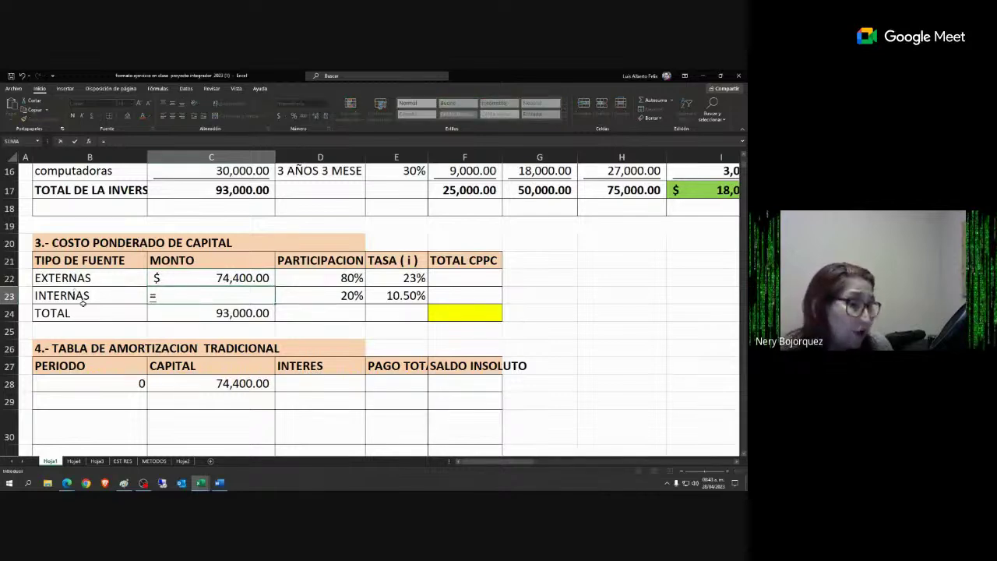
left_click(215, 312)
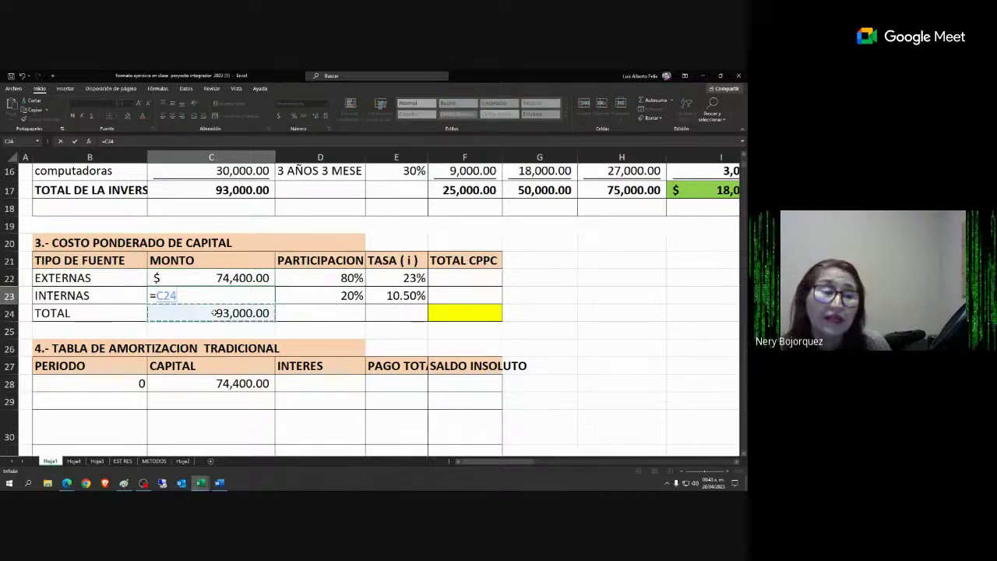
type("*")
left_click(319, 296)
key("Return")
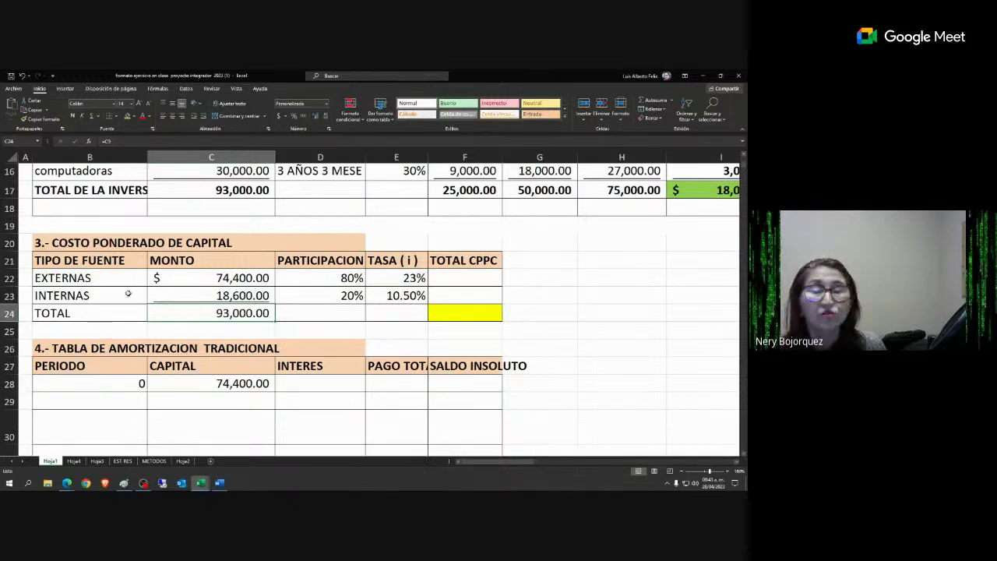
Step: Add a comment reading CAPITAL SOCIAL to the internal source's amount in C23
left_click_drag(195, 272, 201, 292)
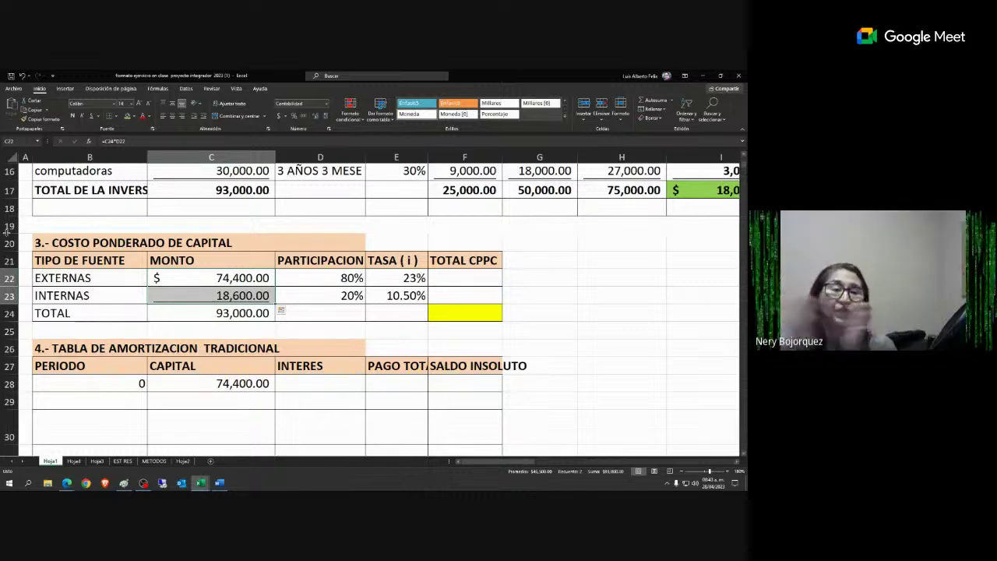
right_click(166, 295)
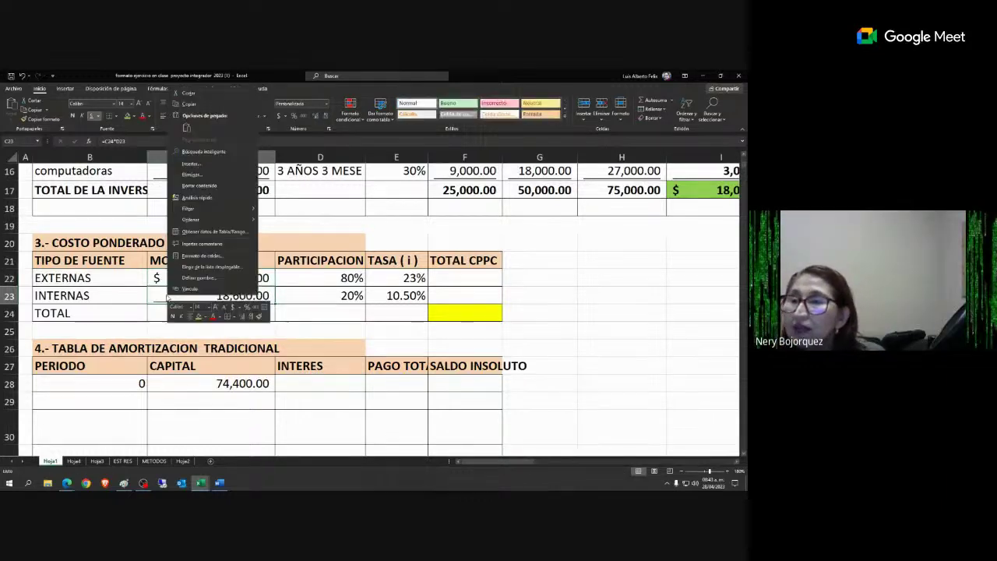
left_click(196, 246)
type("CAPITQAL S")
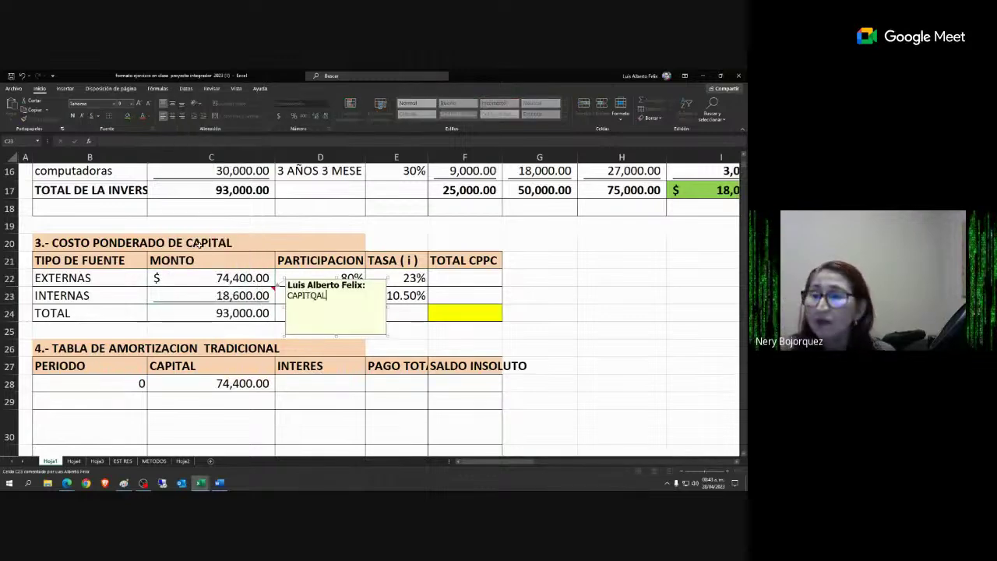
key("BackSpace")
key("BackSpace")
key("BackSpace")
key("BackSpace")
key("BackSpace")
type("AL SO")
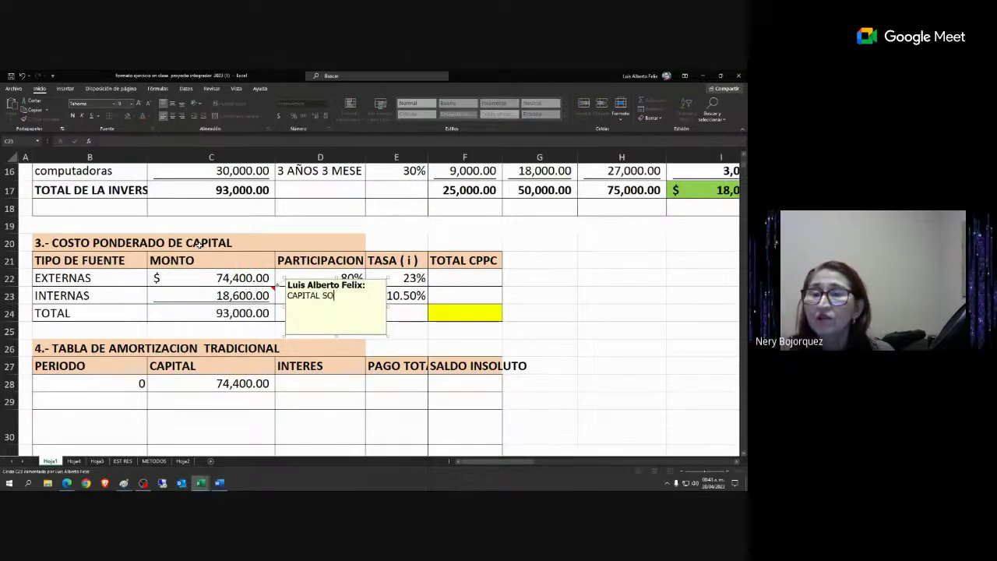
type("CIAL")
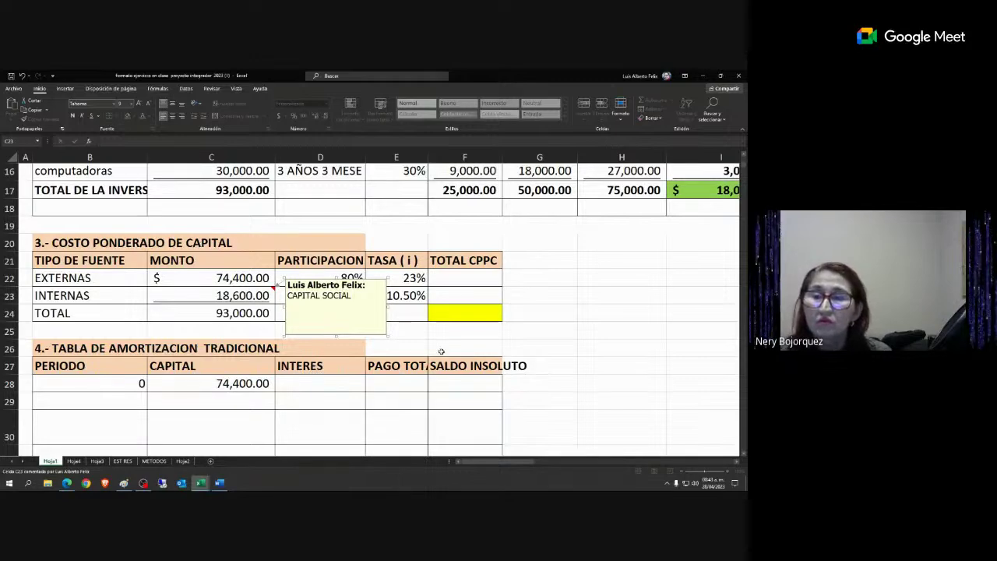
left_click(404, 344)
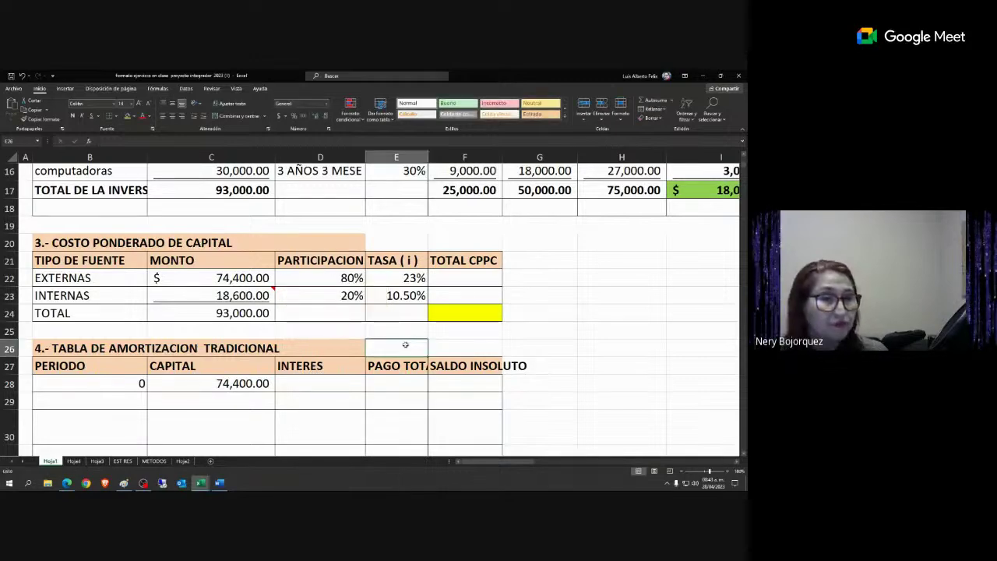
Step: Enter the note PARTI X TASA in F20 above the TOTAL CPPC heading
left_click(456, 274)
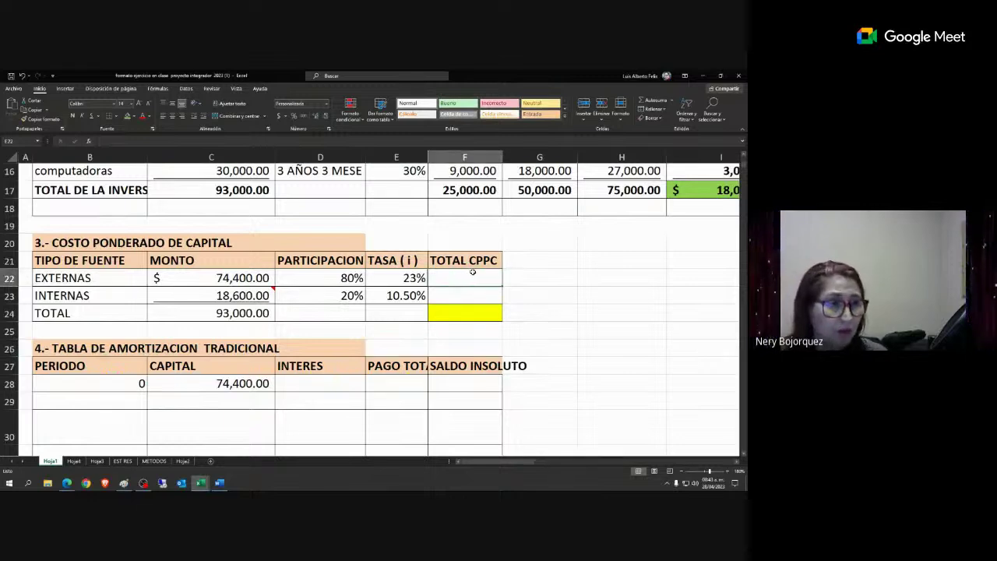
left_click(434, 242)
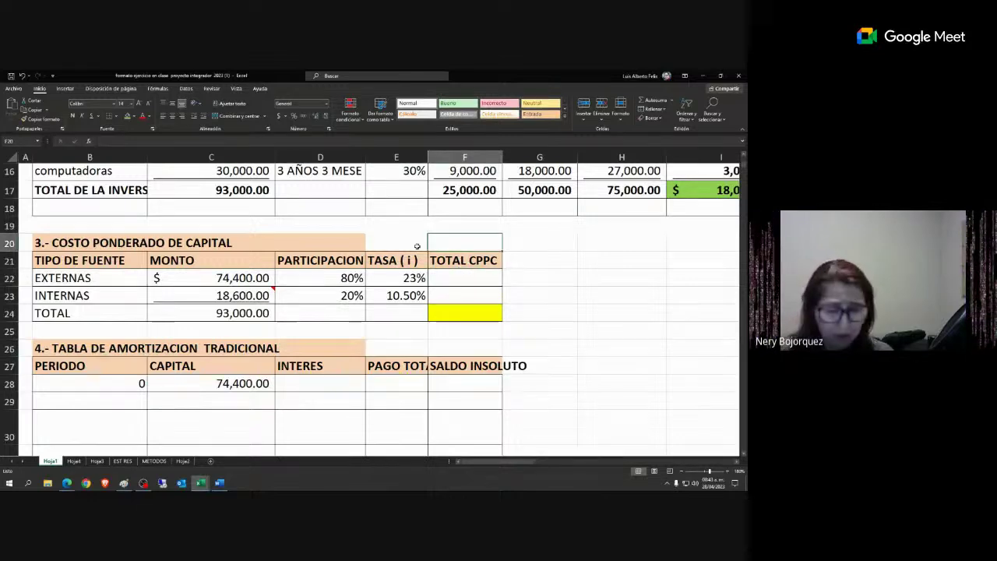
type("PARTI X")
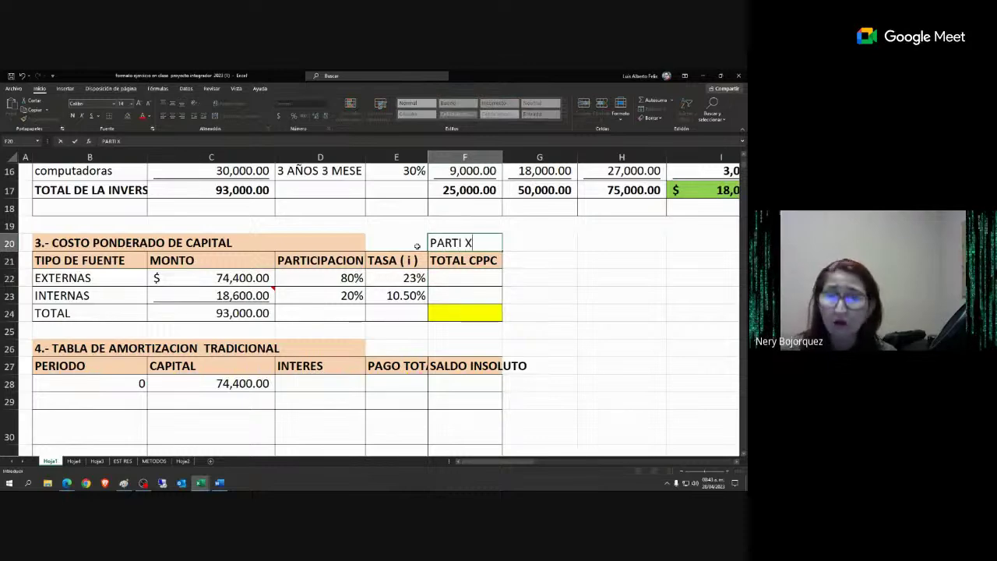
type(" TASA")
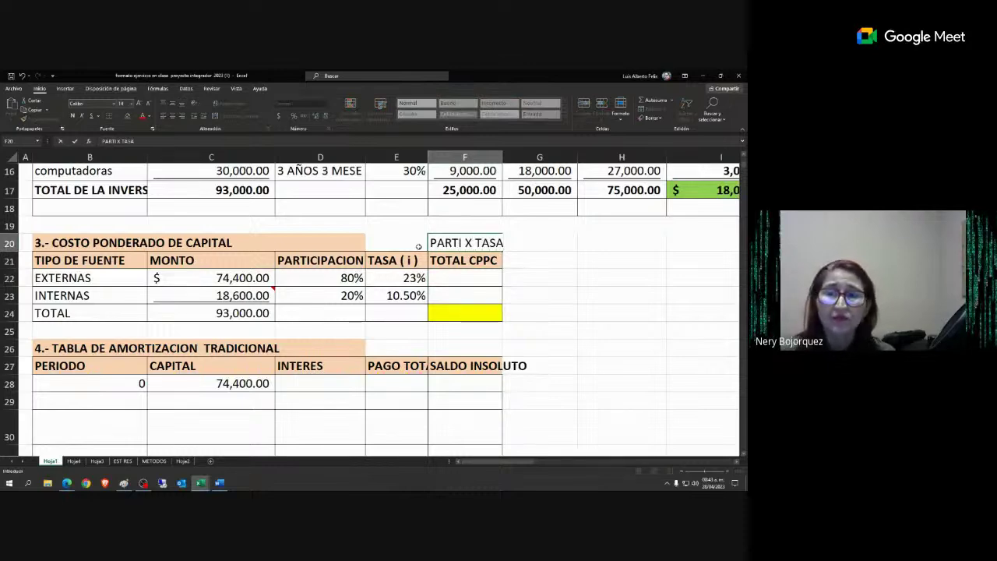
Step: Calculate the external source's CPPC in F22 with =D22*E22 and copy the formula down to F23
left_click(455, 272)
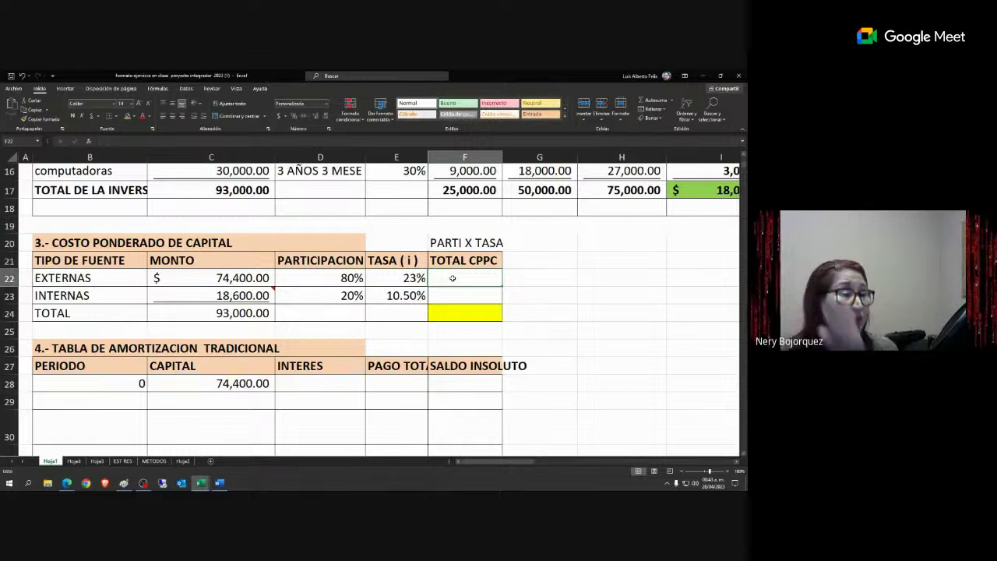
type("=")
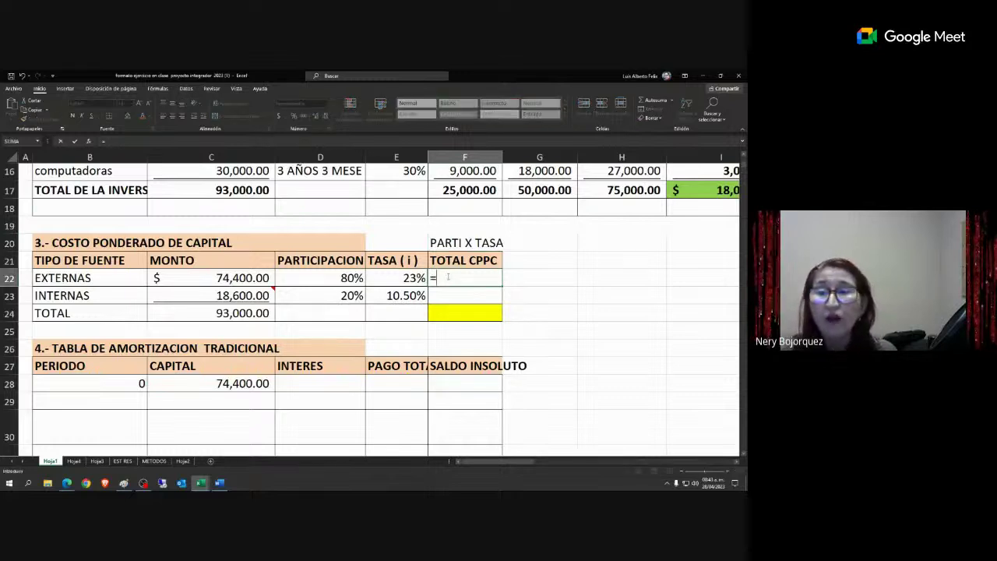
left_click(352, 278)
type("*")
left_click(387, 278)
key("Return")
left_click(438, 278)
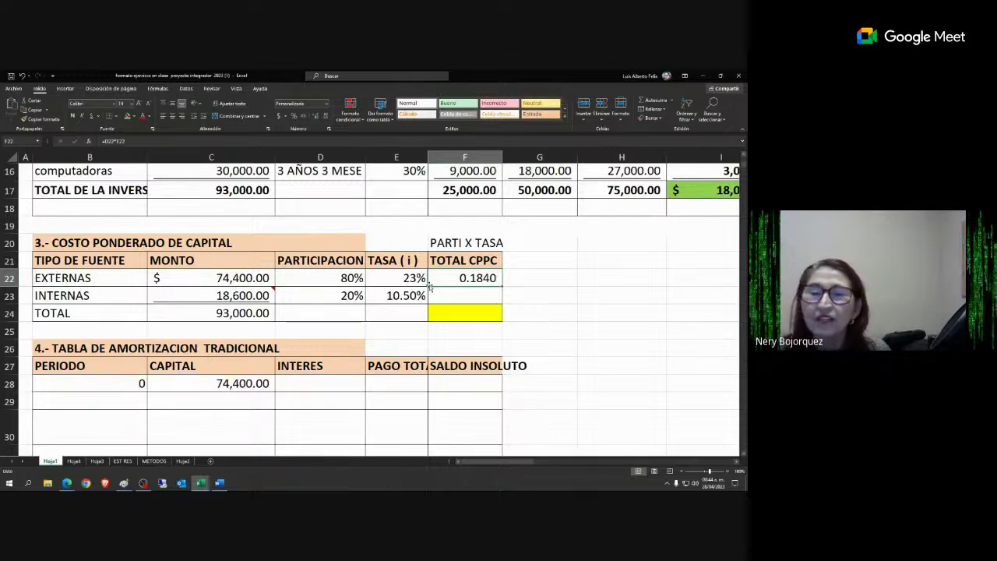
left_click_drag(502, 287, 502, 298)
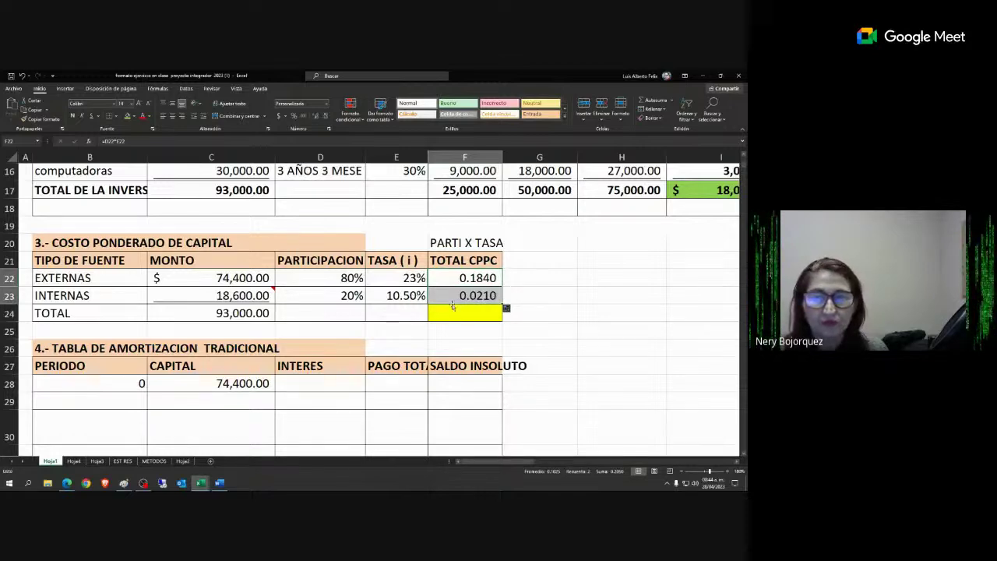
Step: Underline the internal source's CPPC in F23 and sum F22:F23 in the yellow total cell F24
left_click(449, 297)
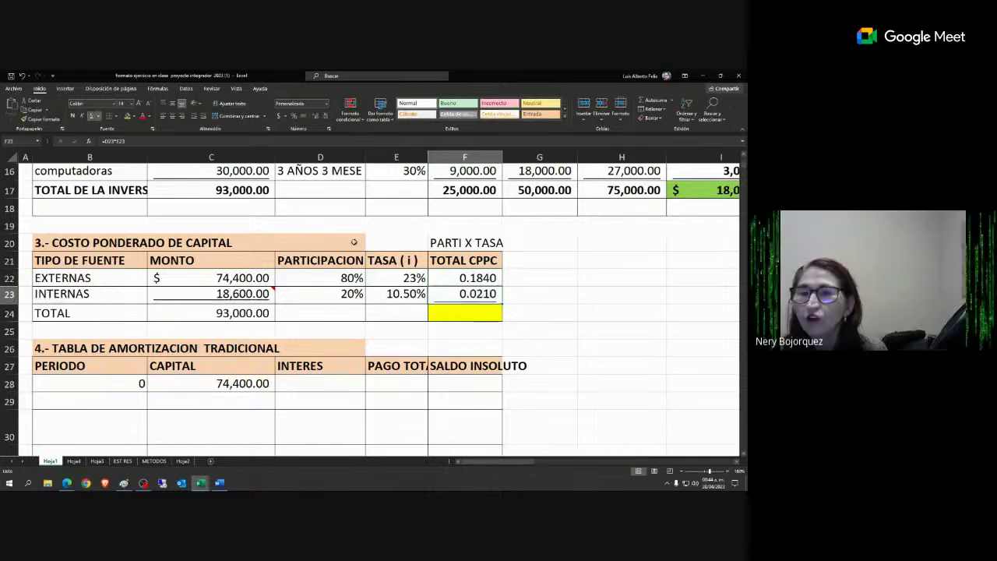
left_click_drag(435, 278, 461, 315)
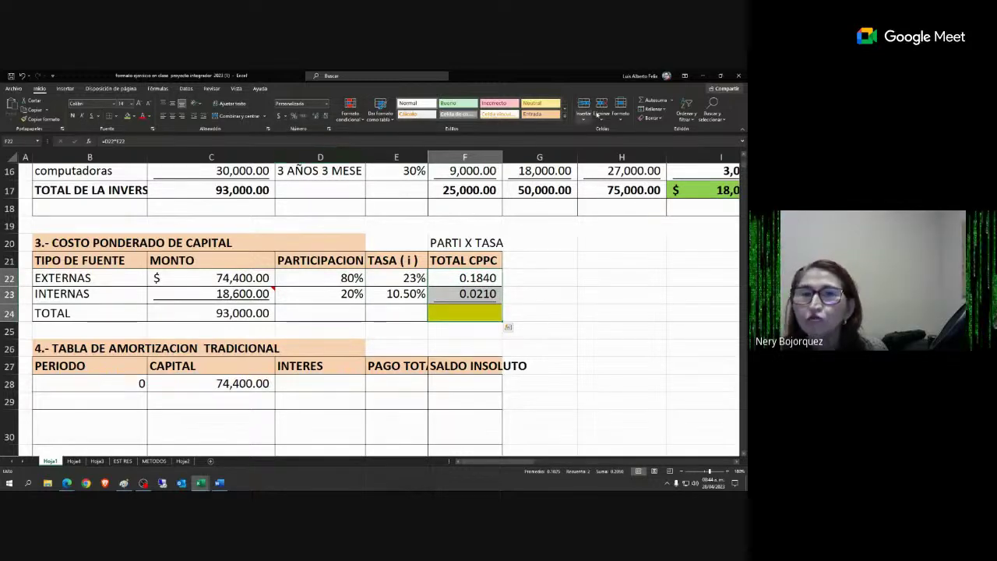
left_click(651, 99)
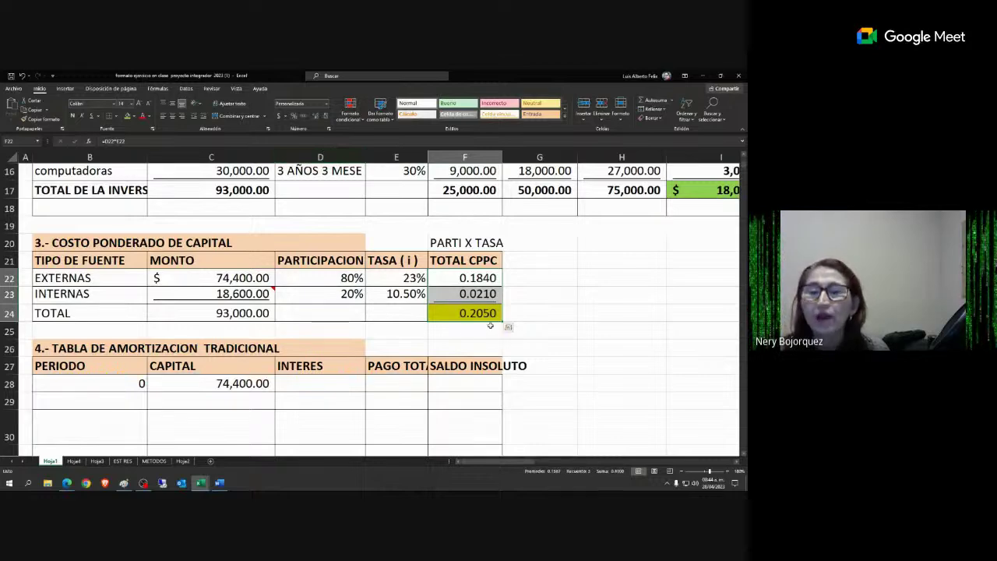
Step: Show the total CPPC in F25 with =F24 as a percentage with two decimals, and label it CPPC in G25
left_click(479, 325)
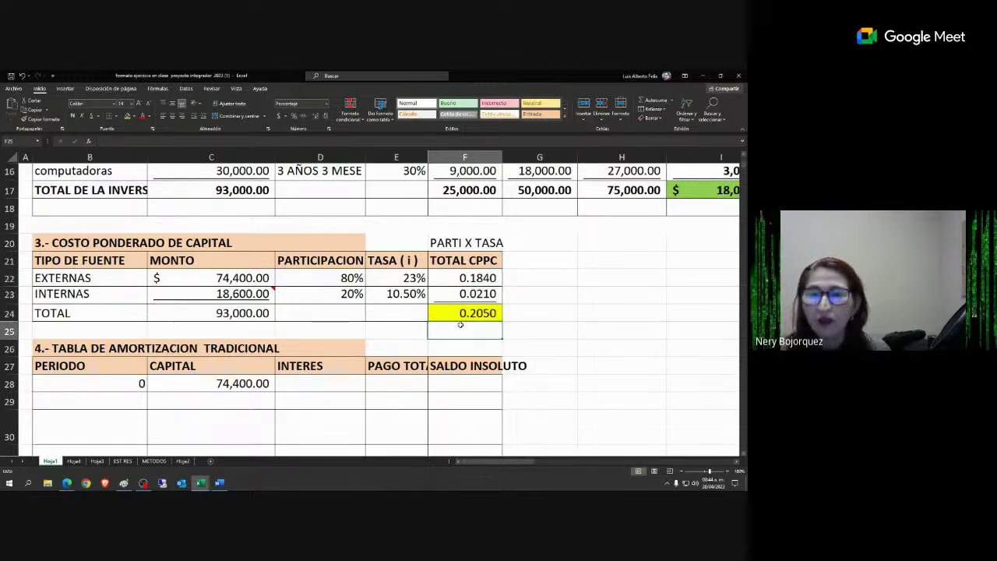
type("=")
left_click(448, 315)
key("Return")
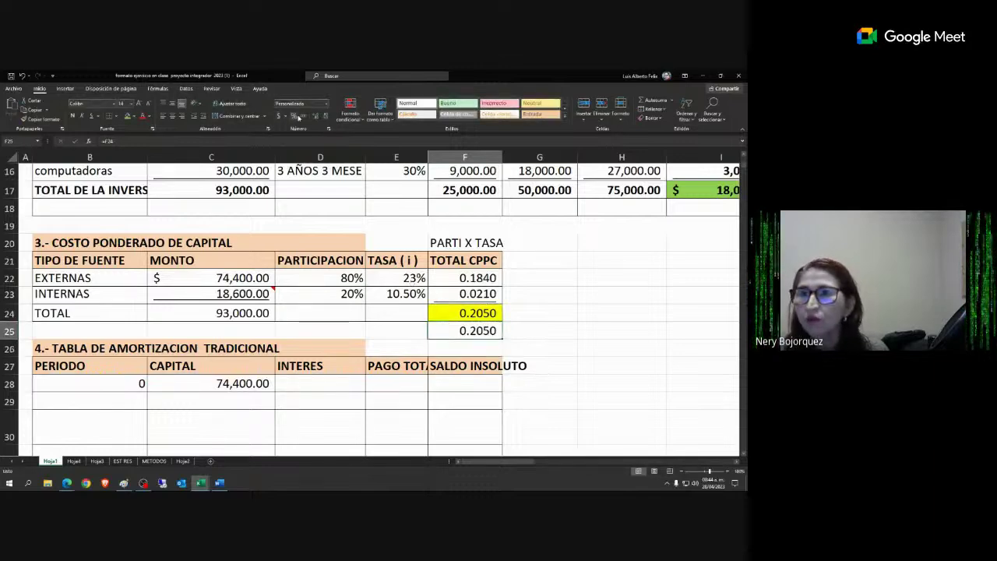
left_click(287, 115)
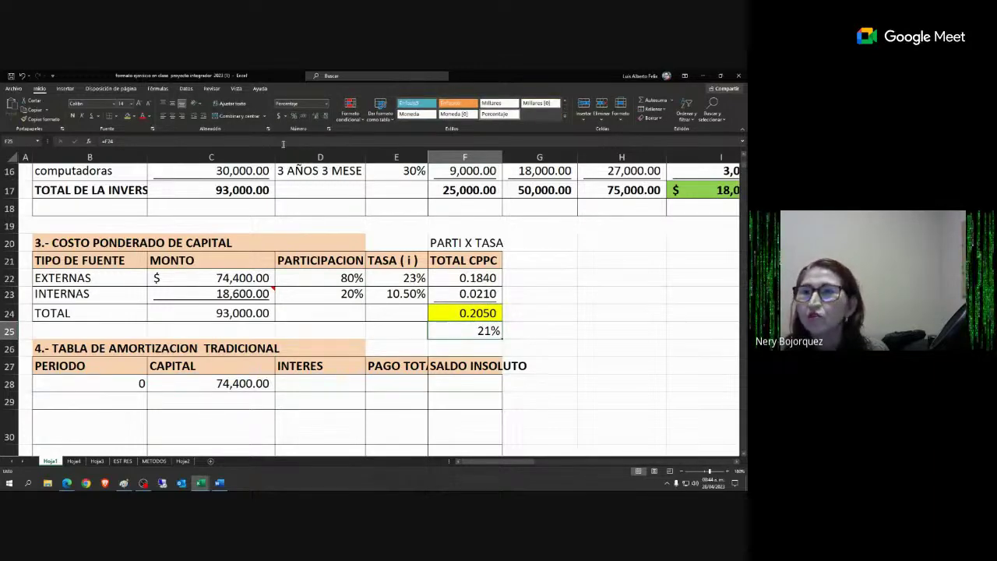
double_click(315, 116)
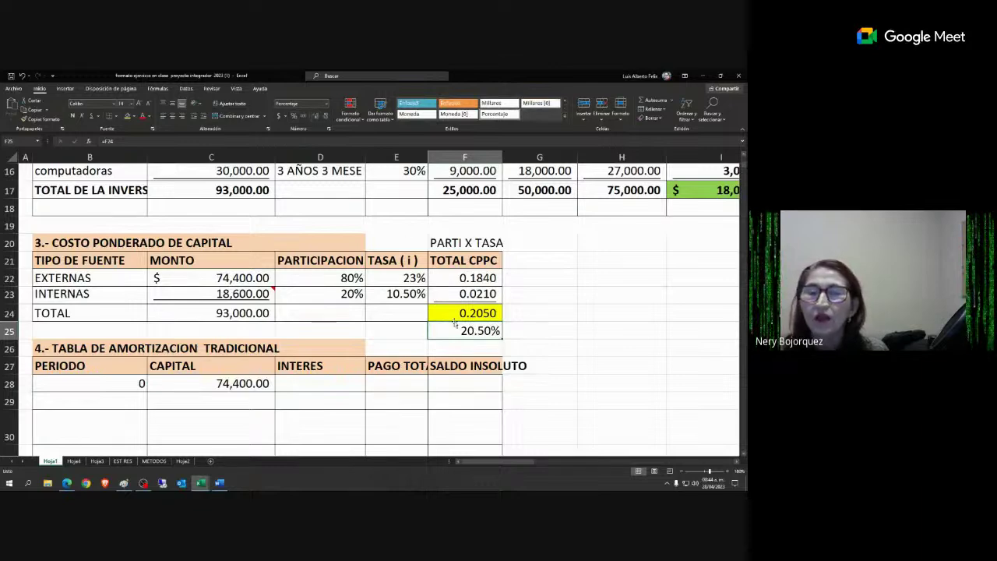
left_click(505, 325)
type("CPPC")
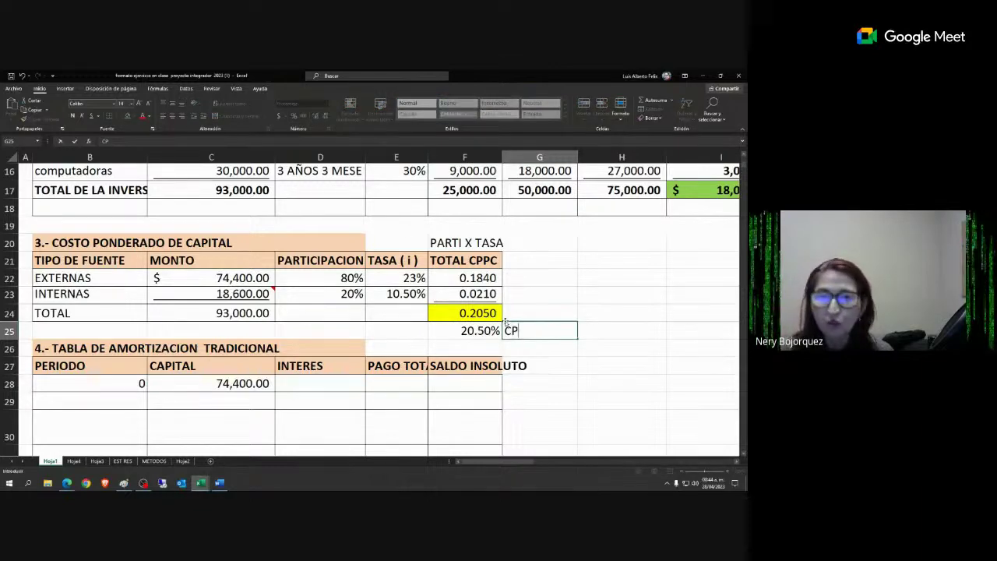
Step: Fill the total CPPC cells F24:F25 with green and make them bold
left_click(483, 313)
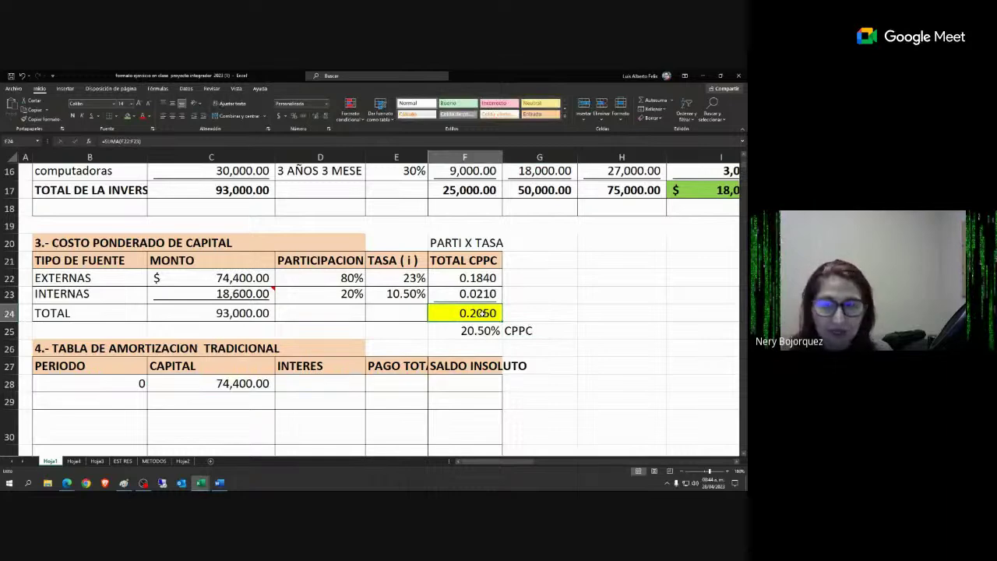
left_click_drag(482, 312, 483, 331)
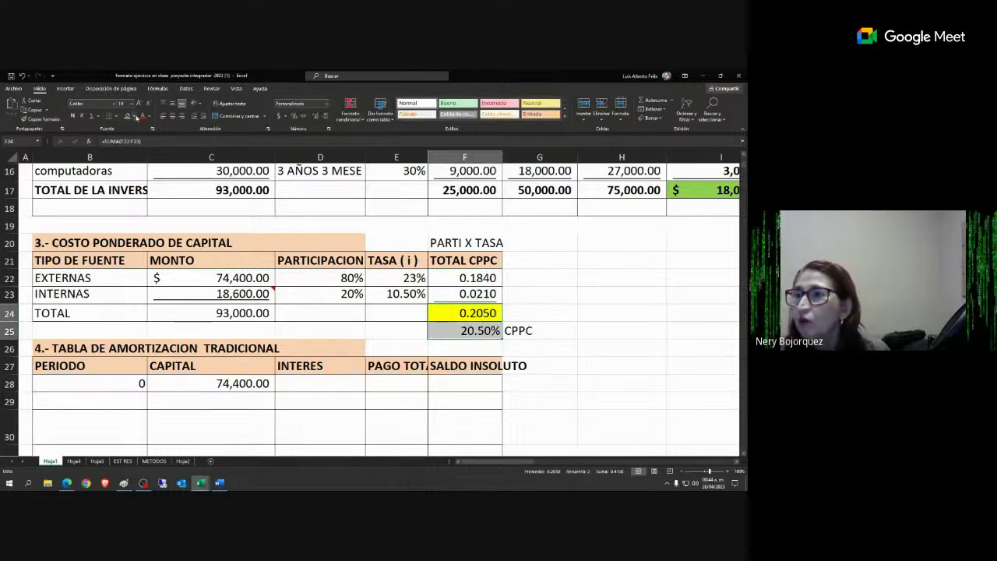
left_click(134, 116)
left_click(156, 190)
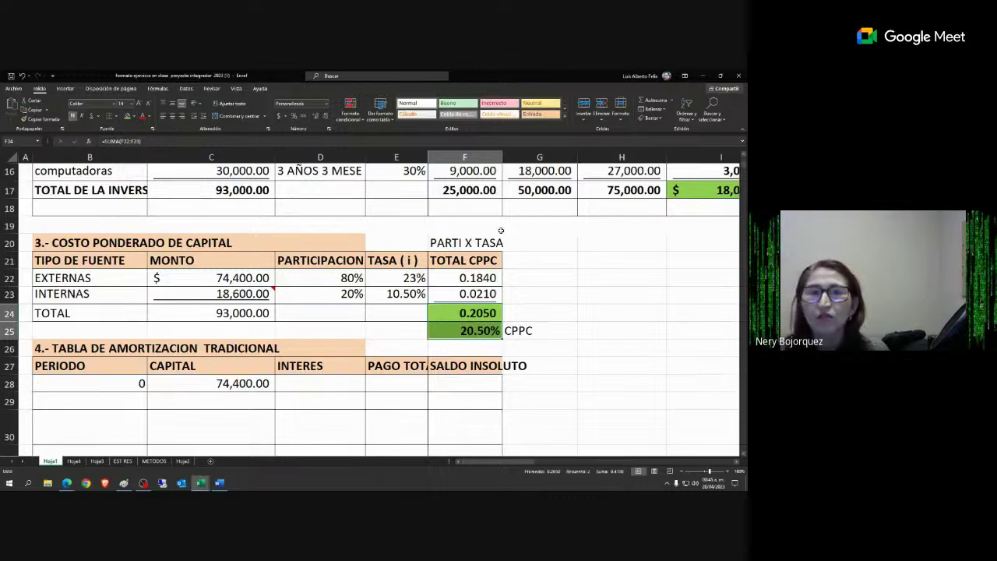
left_click(584, 260)
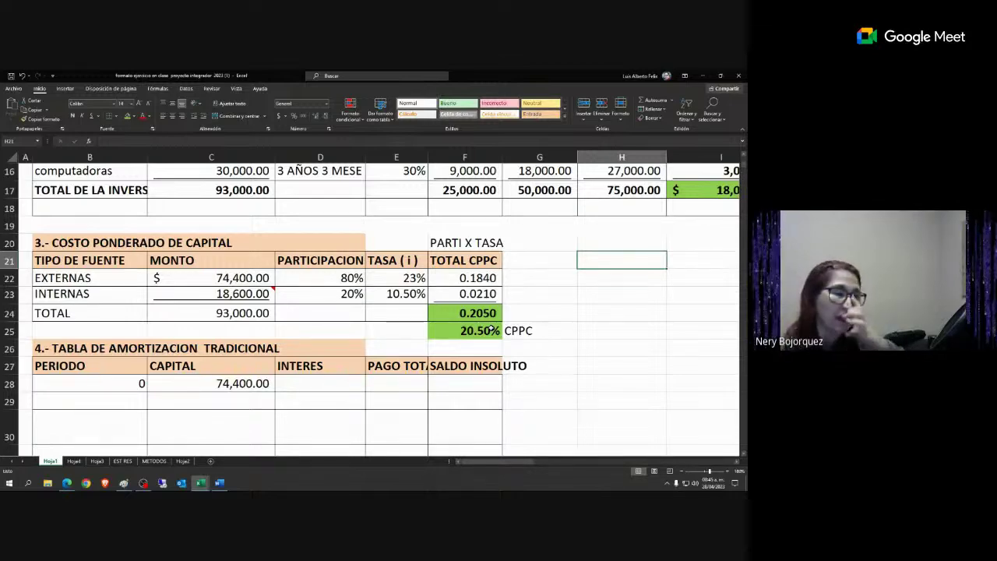
Step: Examine the layout of the traditional amortization table from its period 0 row down to the TOTAL row
scroll(488, 336, "down", 1)
left_click(465, 330)
key("Left")
key("Left")
key("Left")
key("Left")
key("Left")
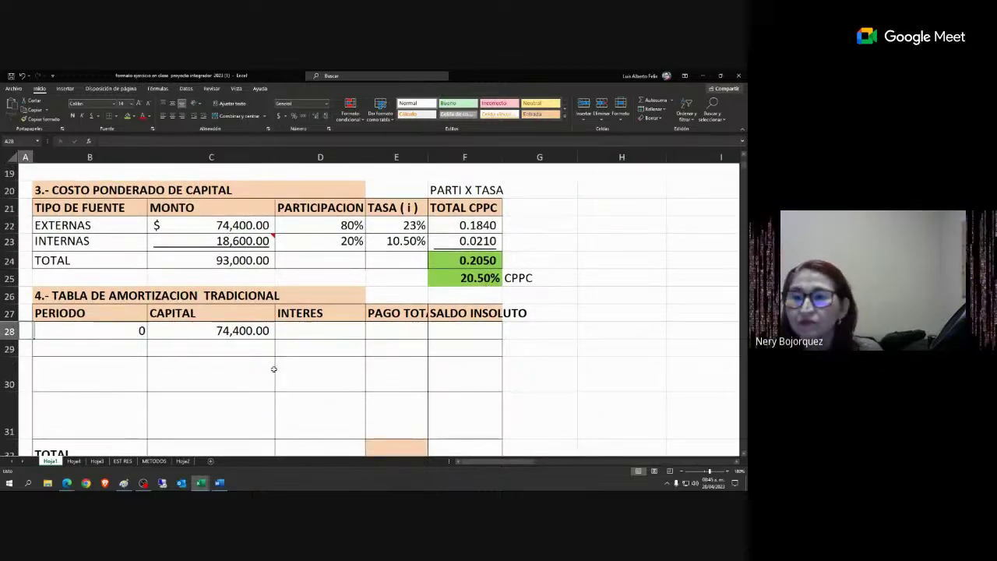
left_click(228, 386)
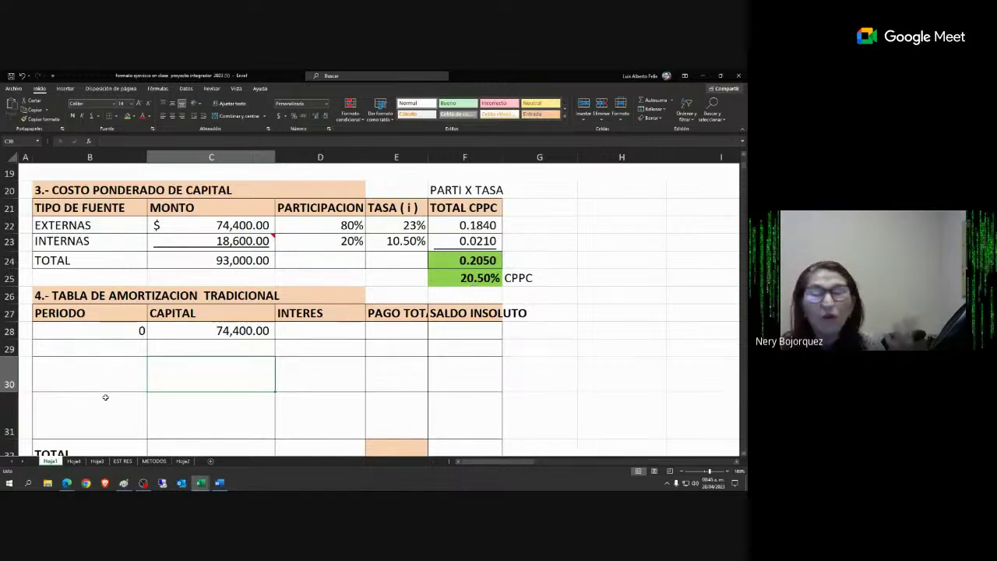
scroll(110, 401, "down", 1)
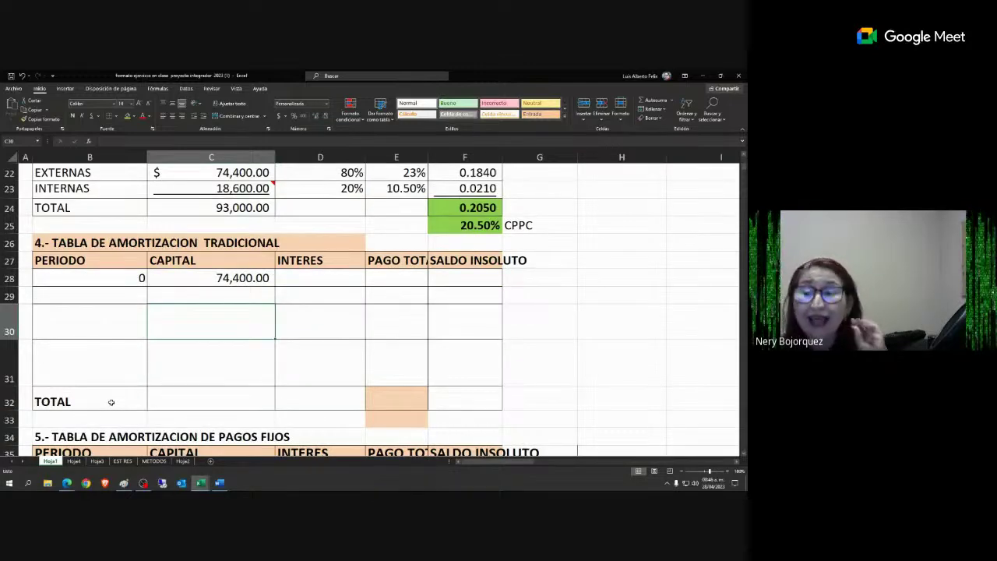
mouse_move(123, 482)
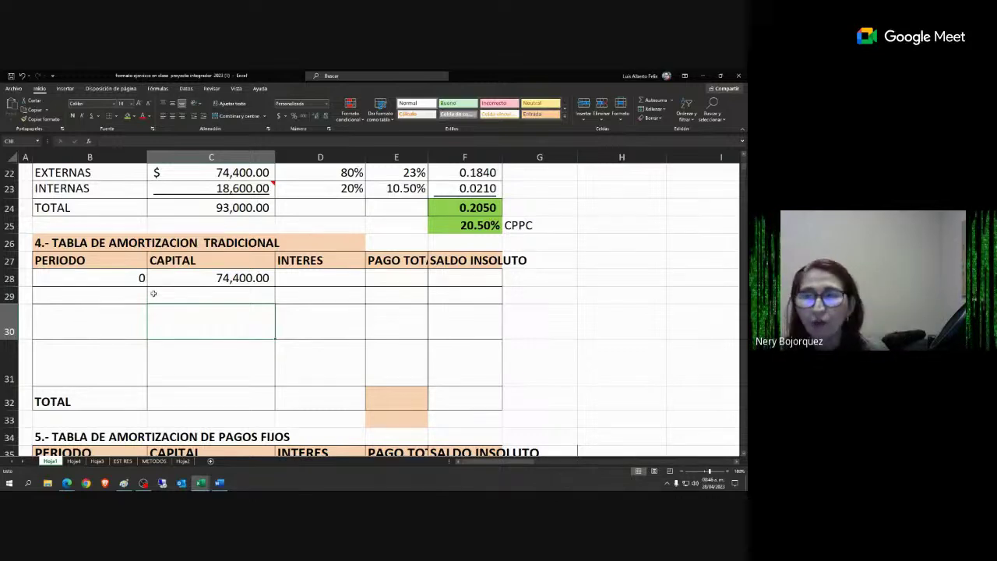
Step: Number the periods 1, 2 and 3 in B29:B31 of the traditional amortization table
left_click(122, 295)
type("1")
left_click(107, 314)
type("2")
left_click(82, 358)
type("3")
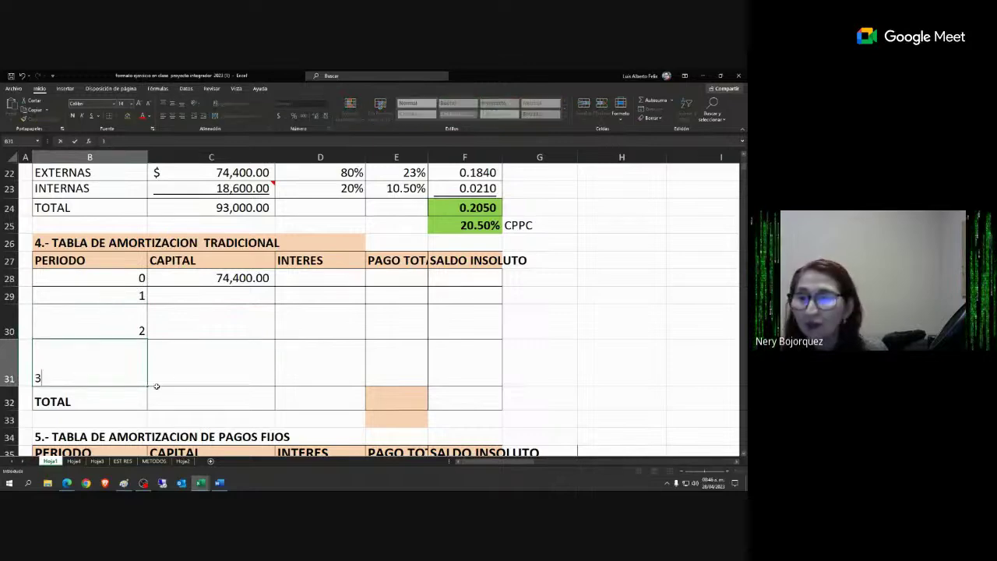
left_click(175, 373)
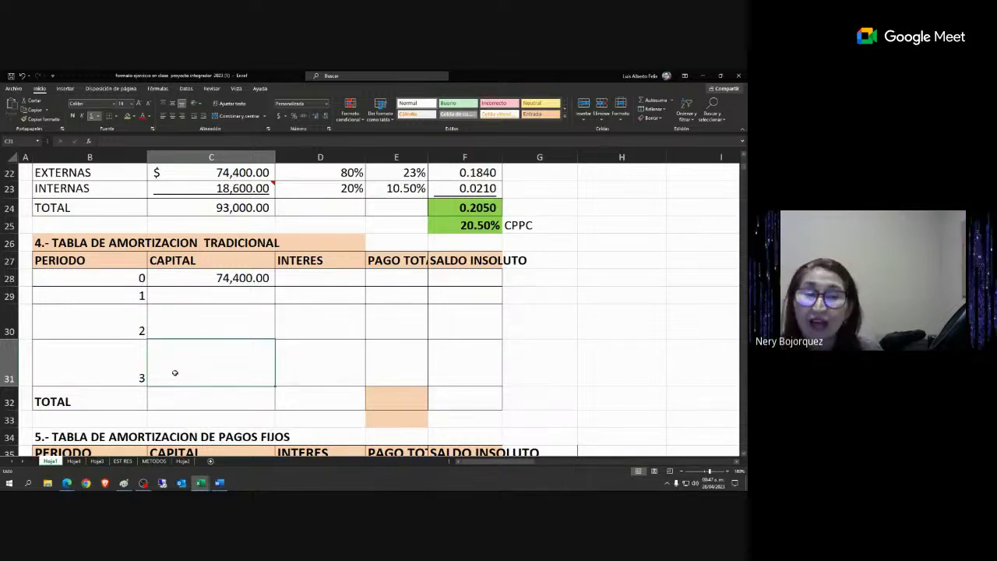
Step: Widen columns E and F so the PAGO TOTAL and SALDO INSOLUTO headers of the traditional amortization table fit
scroll(196, 378, "down", 4)
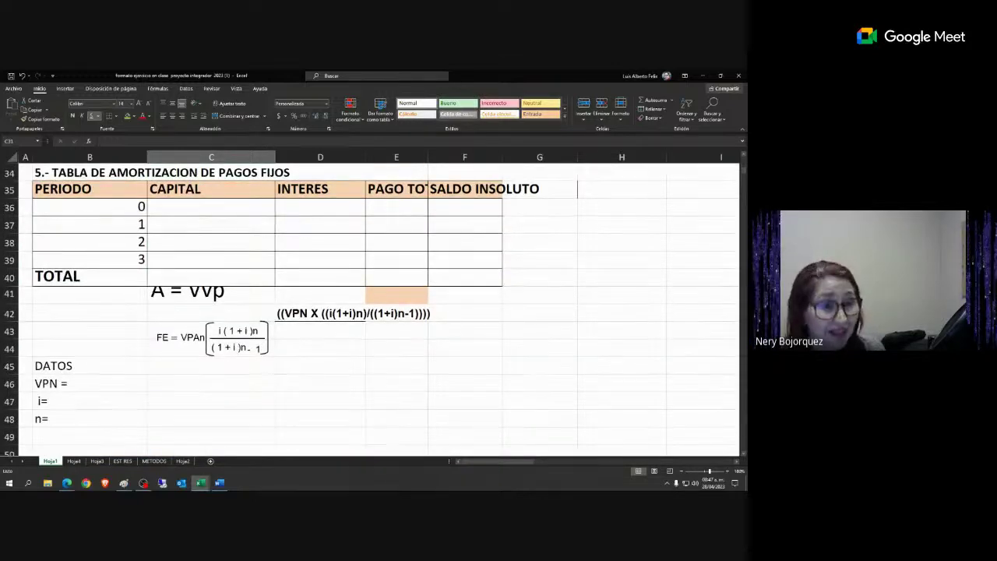
scroll(314, 299, "up", 4)
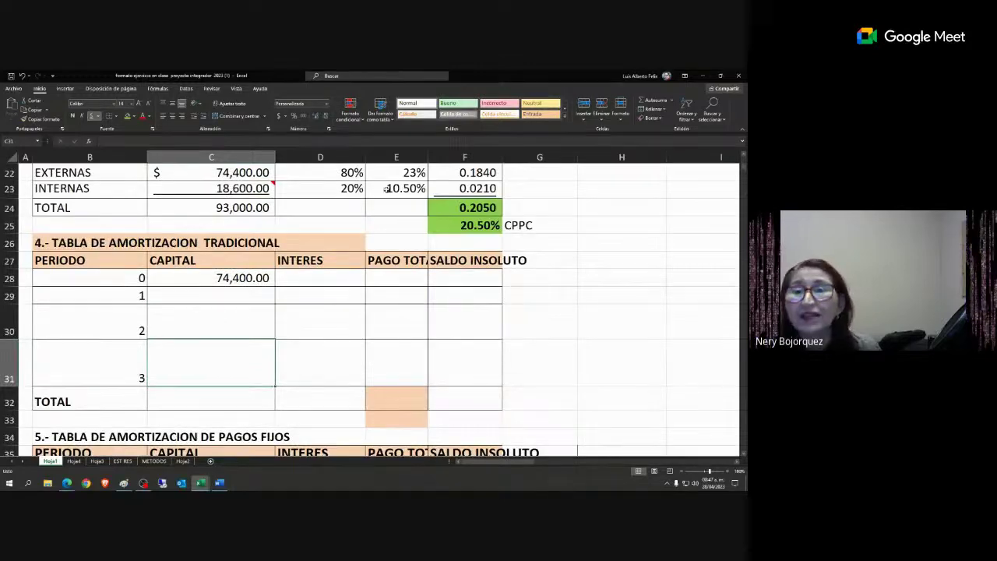
double_click(428, 156)
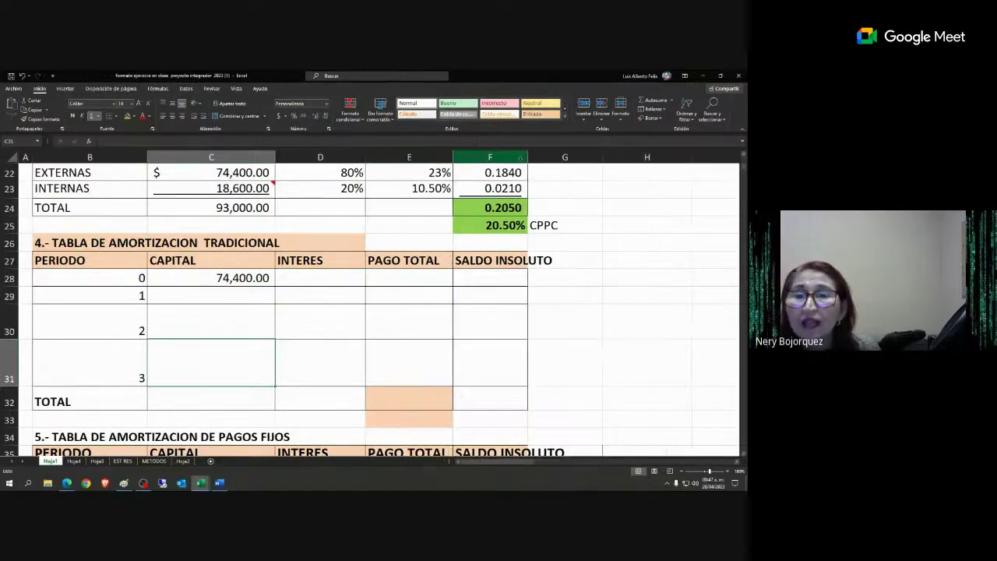
double_click(527, 158)
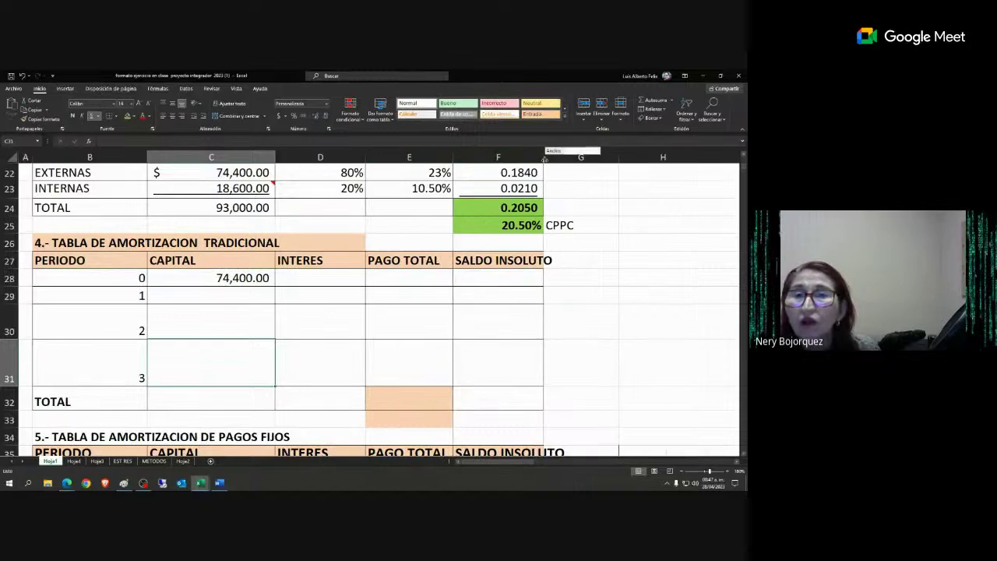
Step: Link the period 0 interest rate in D28 to the external source's rate with =E22
left_click(305, 278)
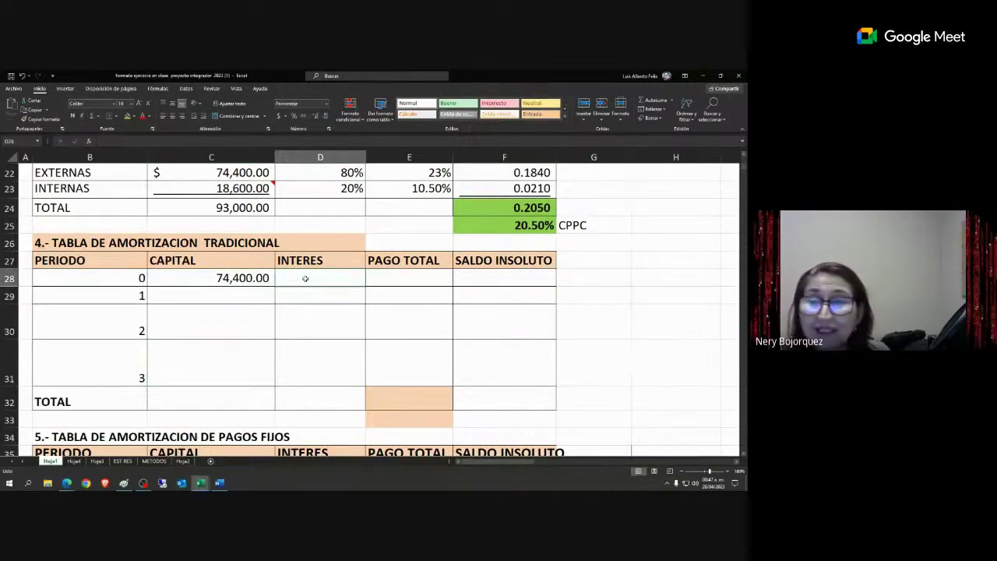
type("=")
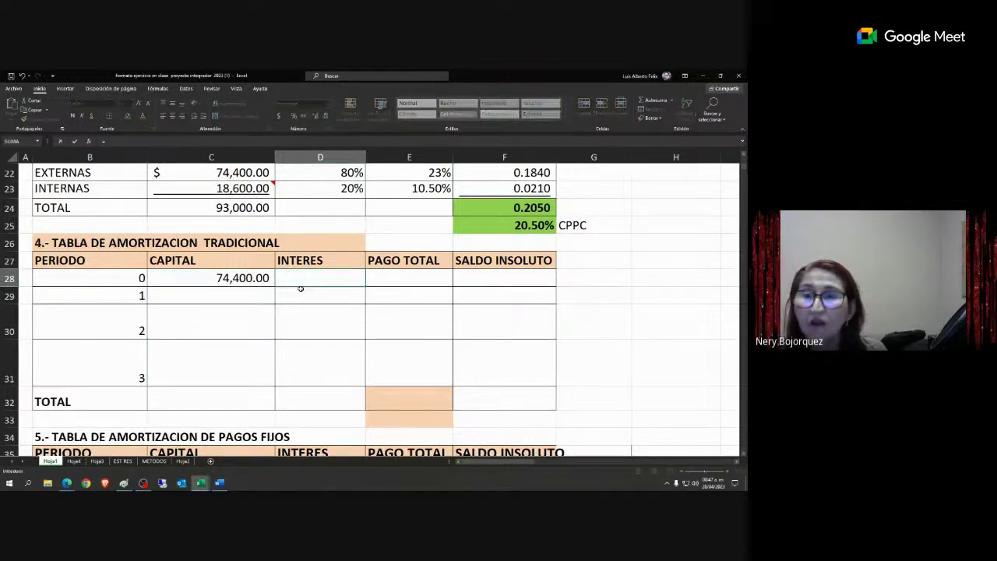
scroll(300, 288, "up", 3)
left_click(408, 331)
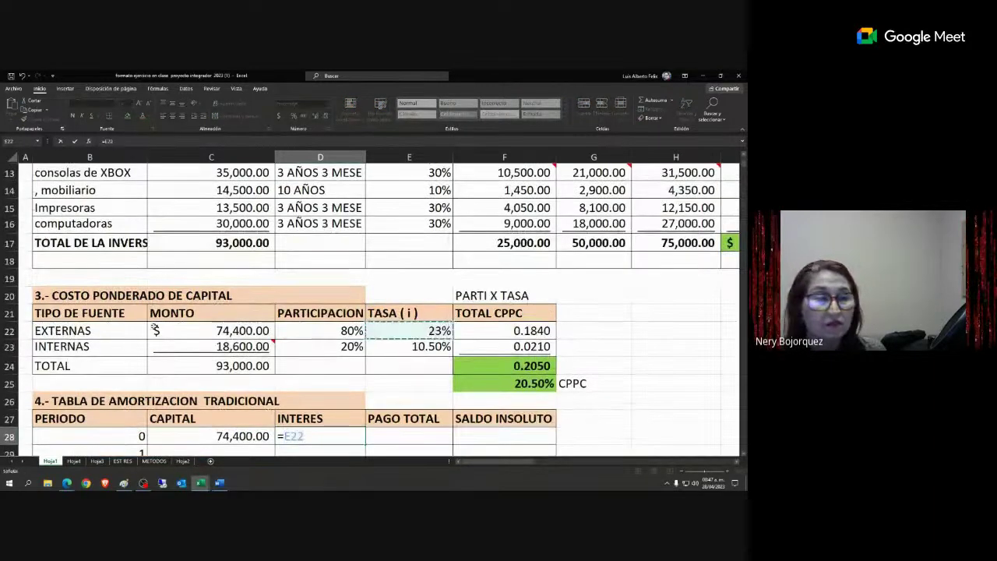
key("Return")
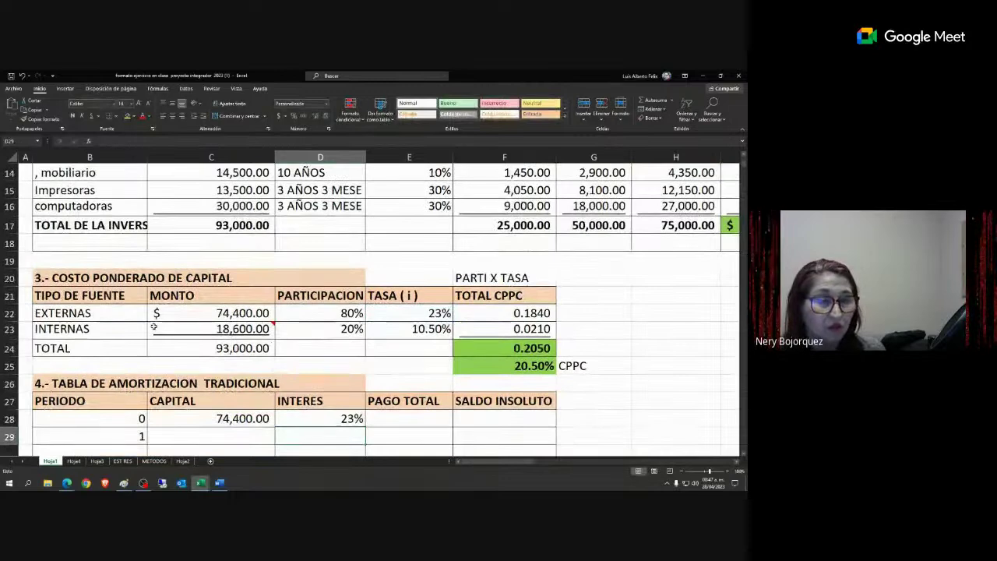
Step: Set the period 0 SALDO INSOLUTO in F28 to the initial capital with =C28
left_click(479, 418)
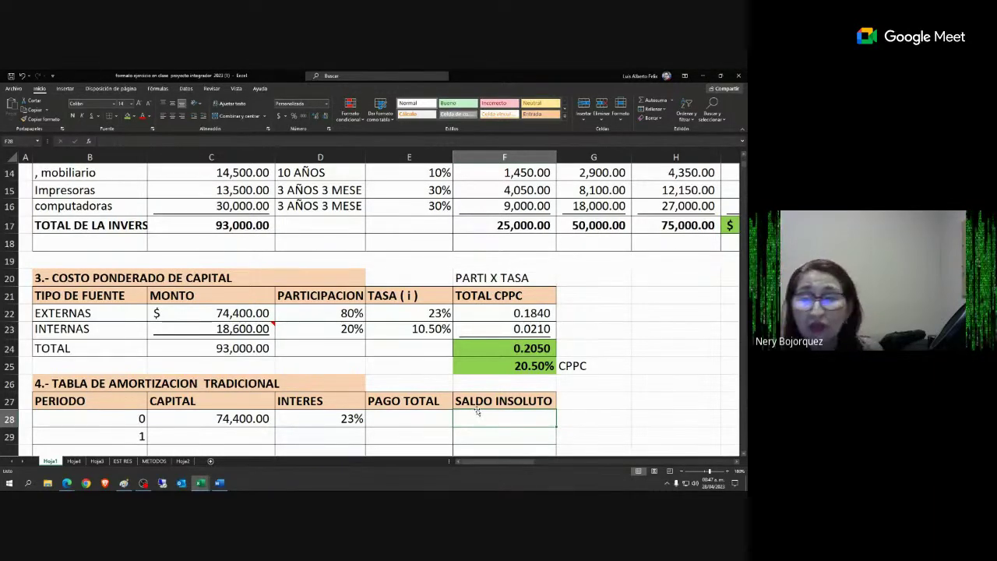
type("=")
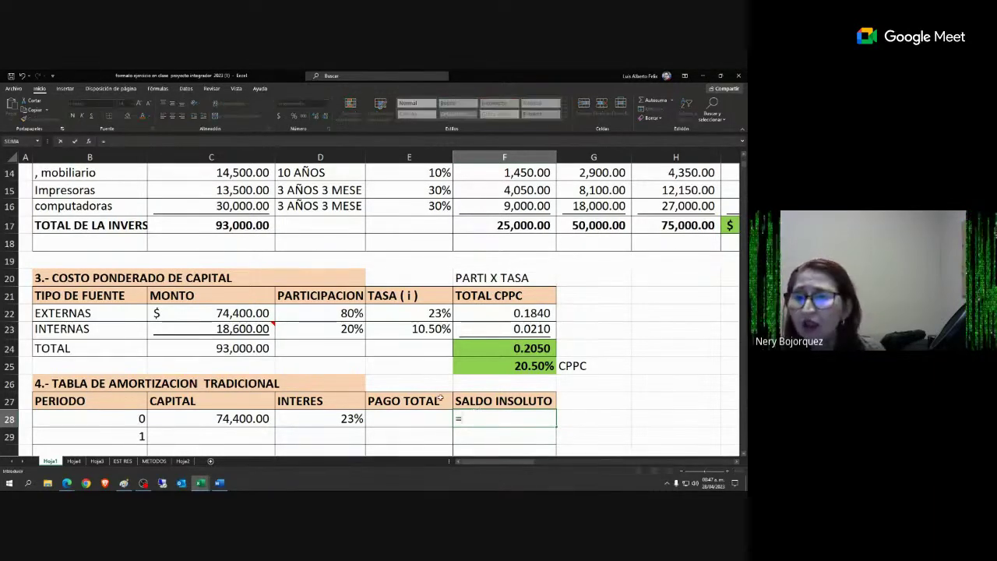
left_click(218, 419)
key("Return")
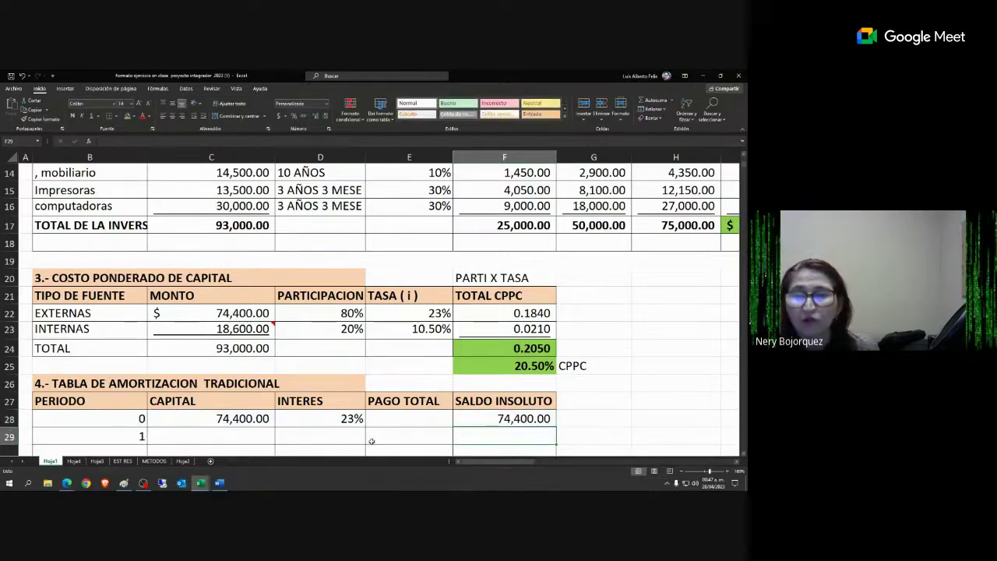
Step: Calculate the period 1 capital payment in C29 with =C28/3
scroll(371, 436, "down", 3)
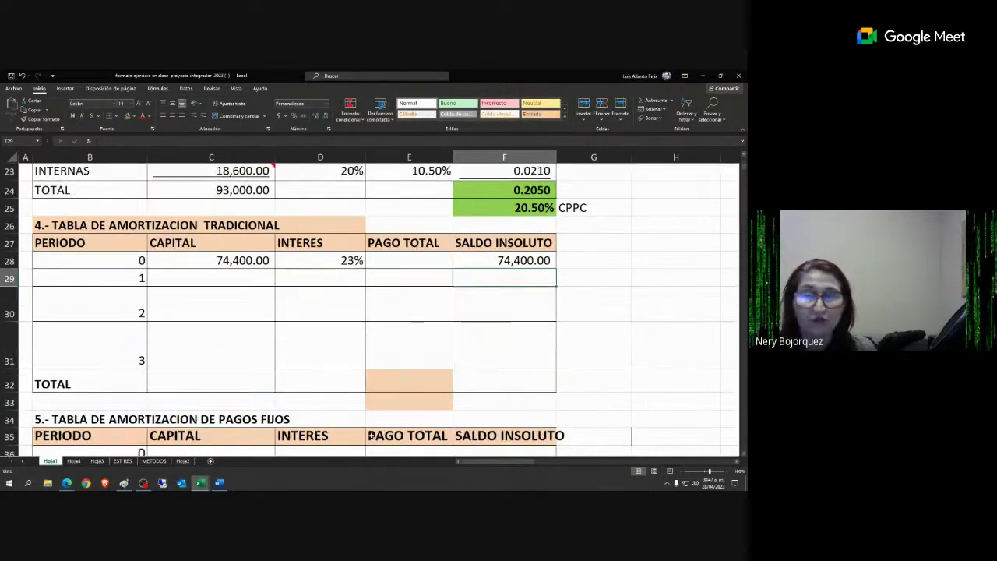
left_click(181, 275)
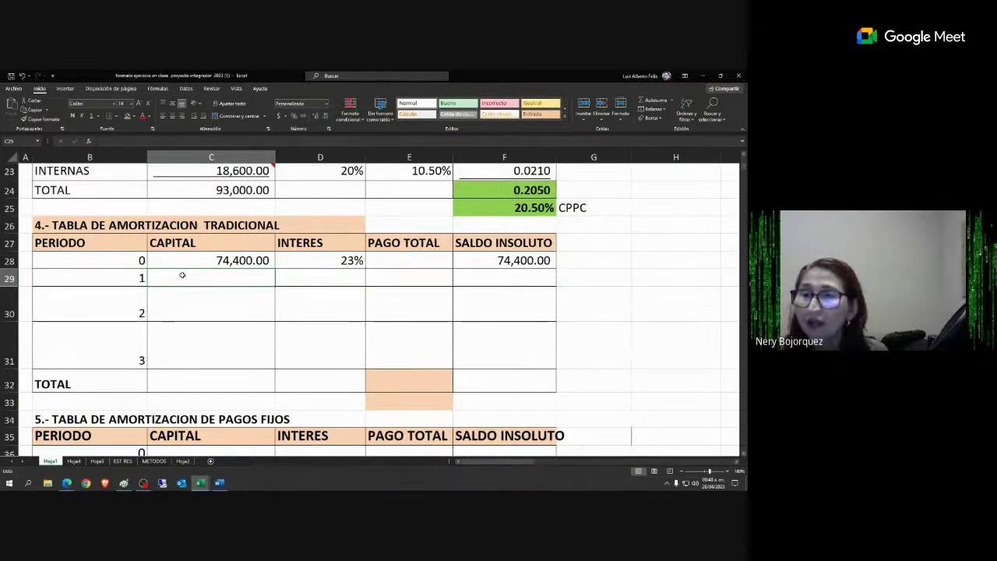
type("=")
left_click(226, 258)
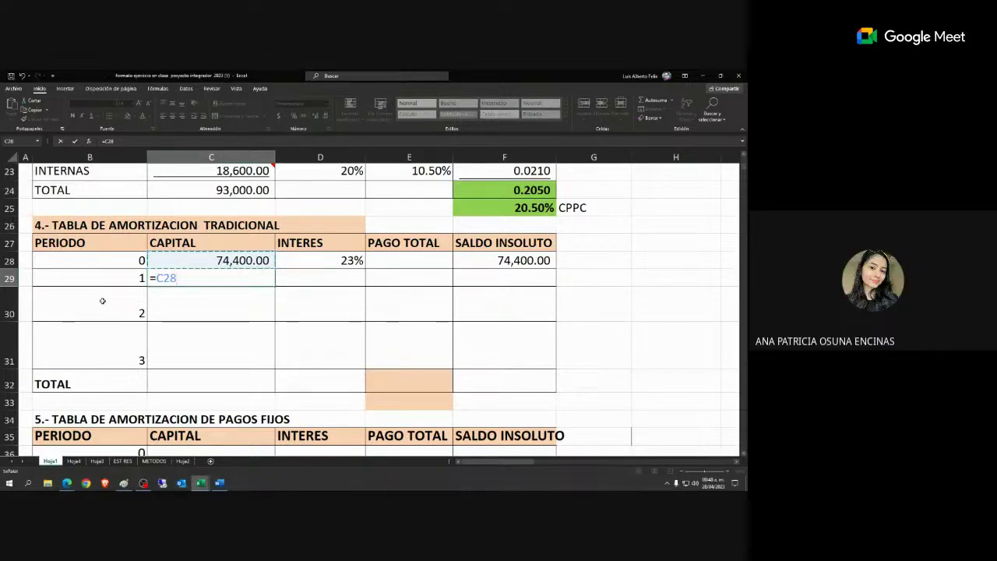
type("/3")
key("Return")
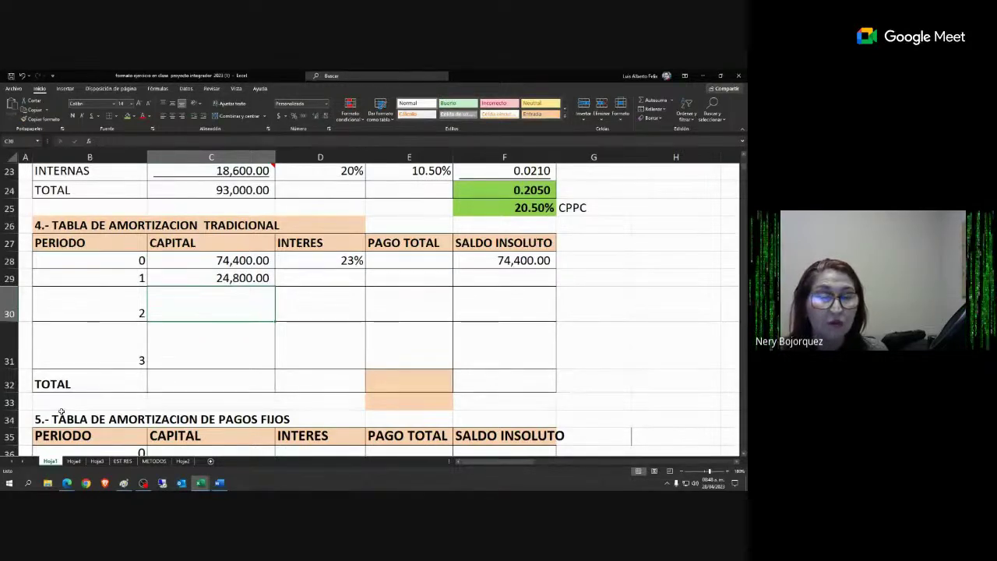
Step: Repeat the capital payment for periods 2 and 3 with =C29 in C30 and =C30 in C31
type("=")
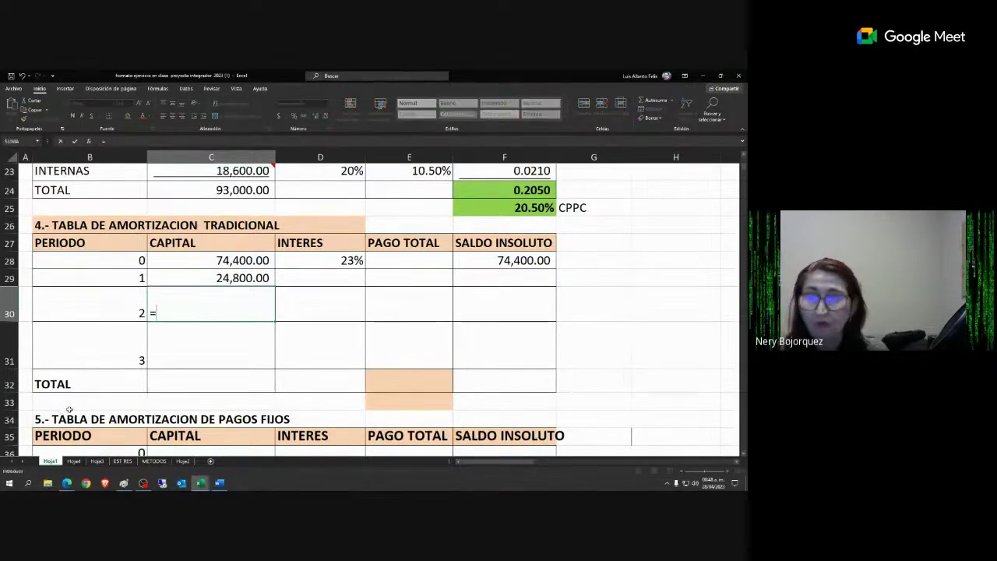
left_click(204, 278)
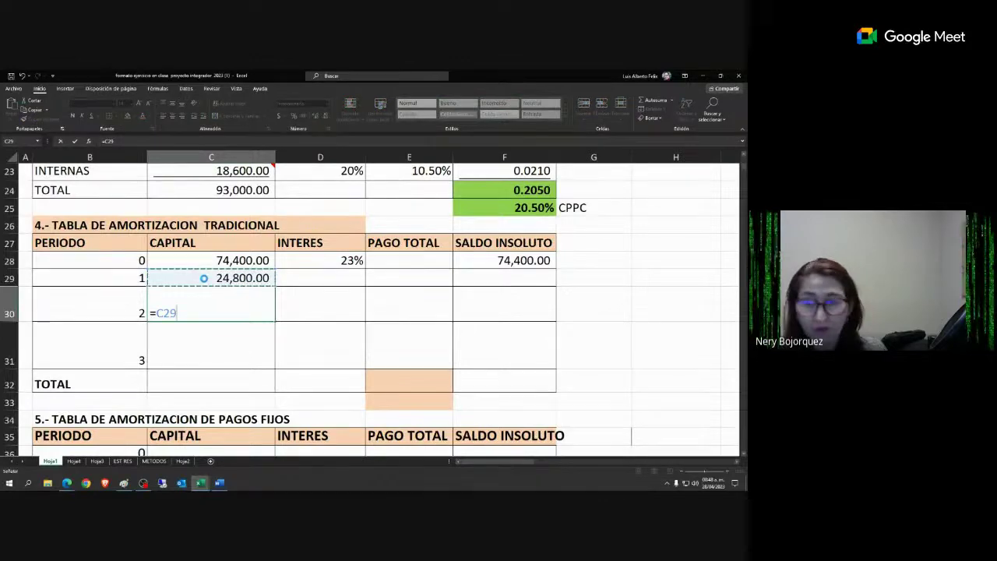
key("Return")
type("=")
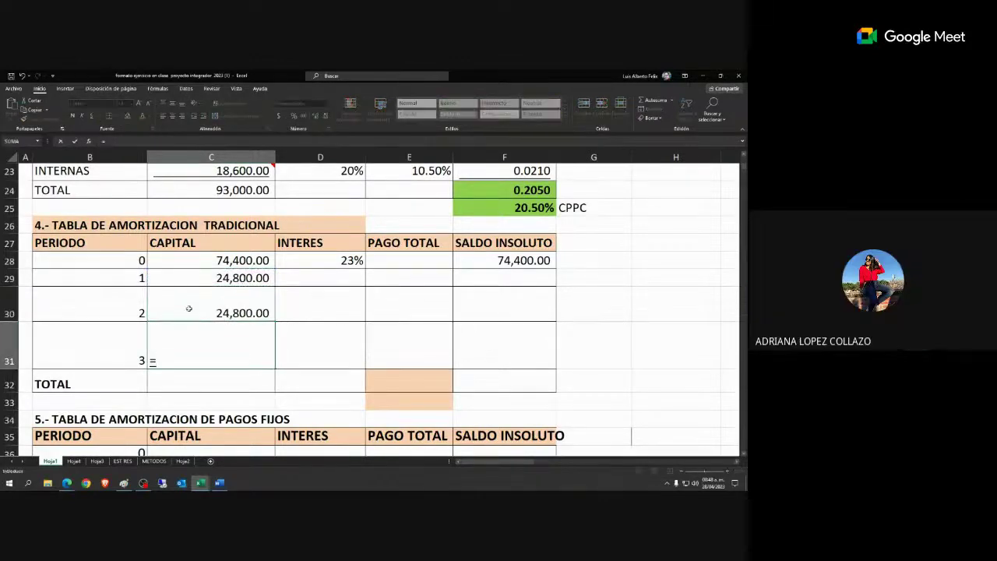
left_click(197, 313)
key("Return")
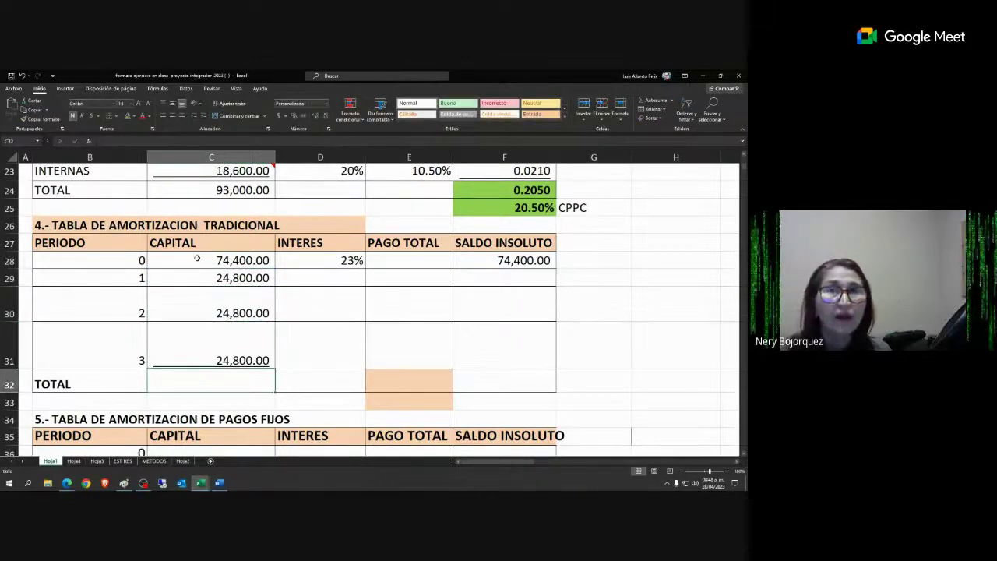
Step: Sum the capital payments C29:C31 in the TOTAL cell C32
left_click_drag(205, 281, 210, 382)
left_click(650, 99)
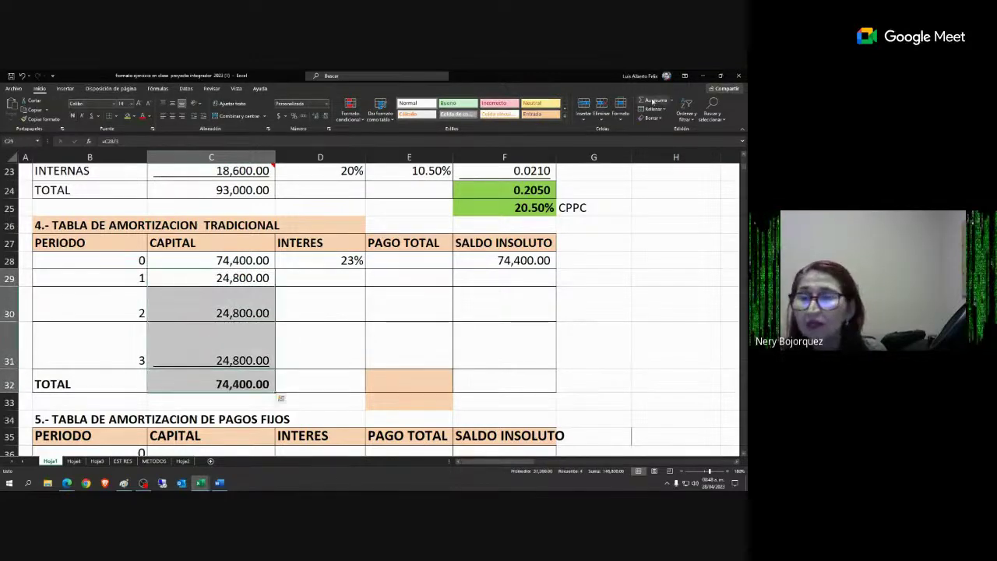
left_click(189, 381)
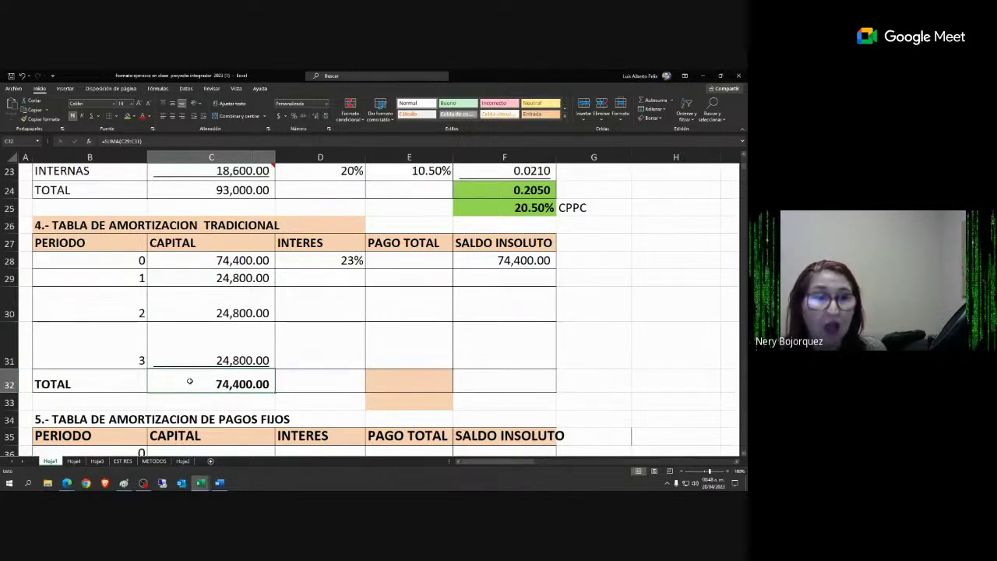
Step: Add the comment "ES MI BASE PARQA DETERMINAR LOS INTERESES" to the period 0 SALDO INSOLUTO in F28
left_click(304, 279)
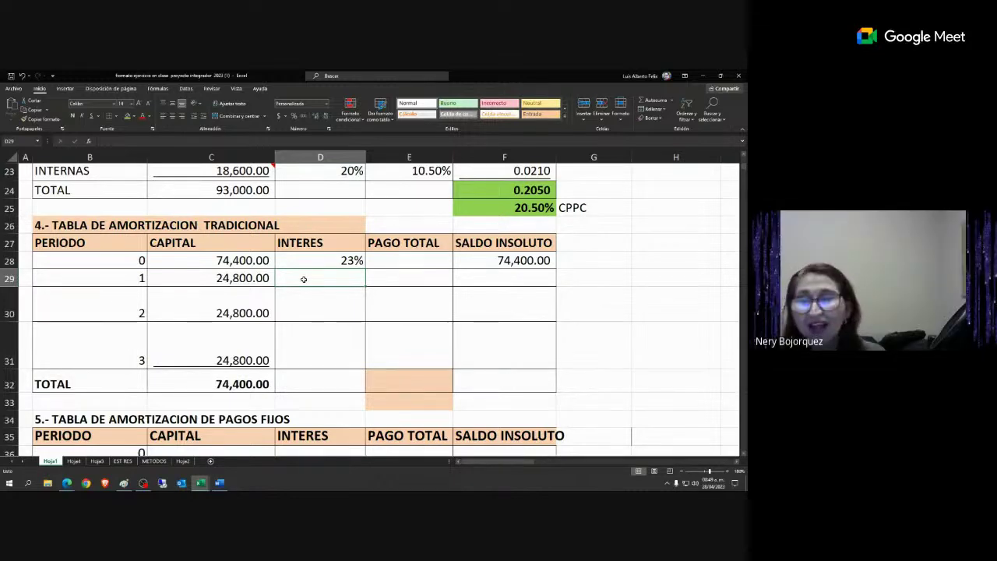
right_click(485, 261)
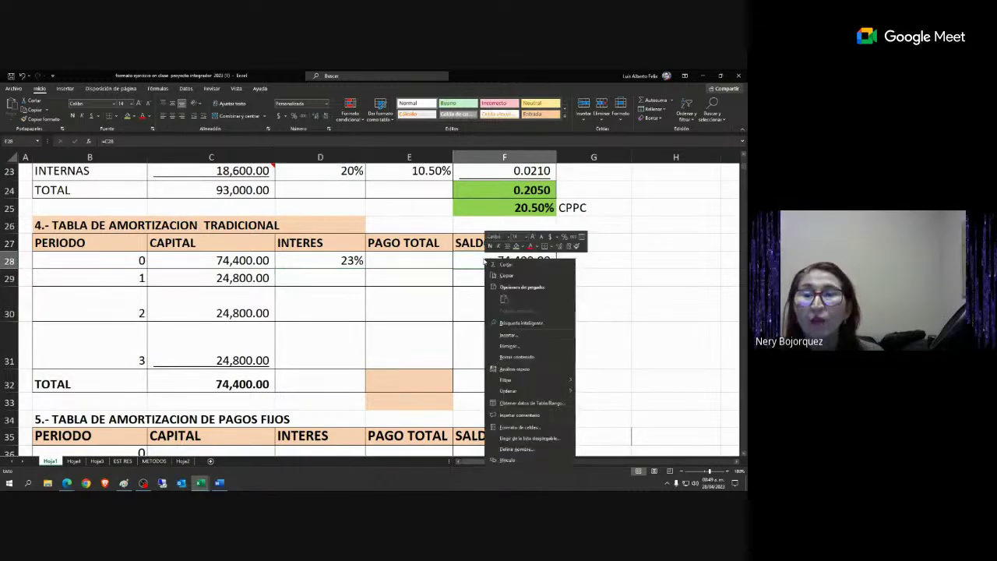
left_click(499, 415)
type("ES MI BA")
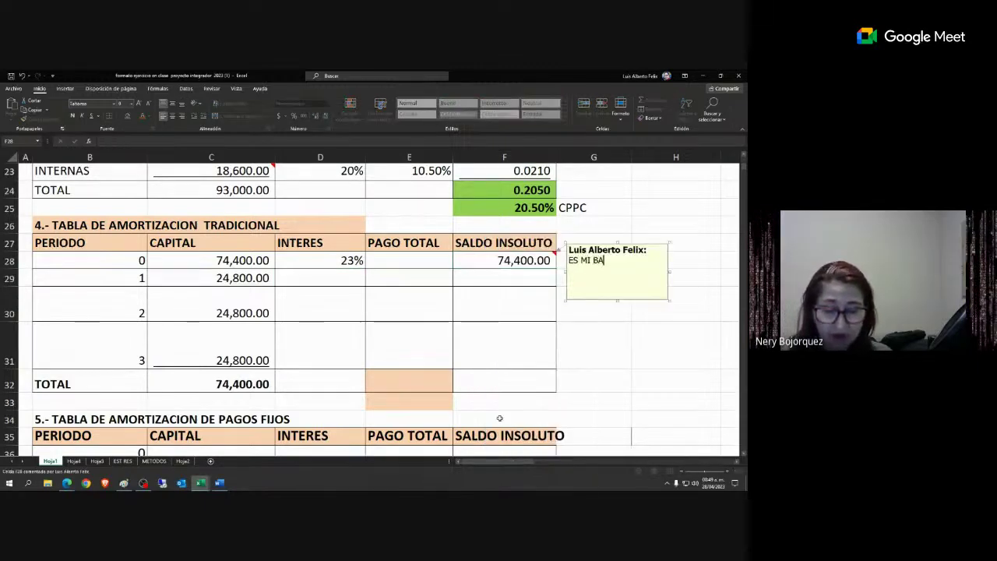
type("SE PARQA DE")
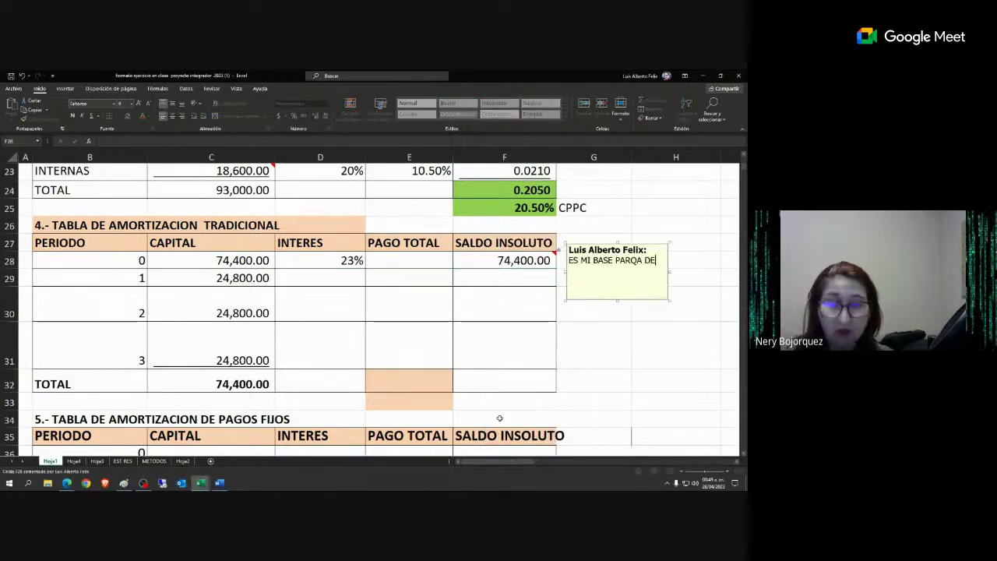
type("TERMINAR LOS INTERE")
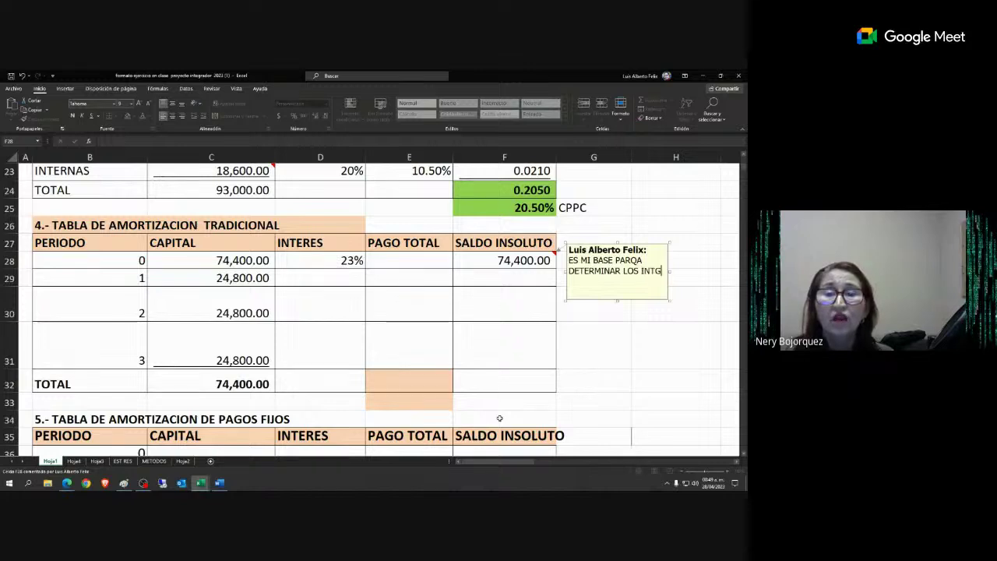
key("BackSpace")
key("BackSpace")
key("BackSpace")
type("G")
key("BackSpace")
type("ERESES")
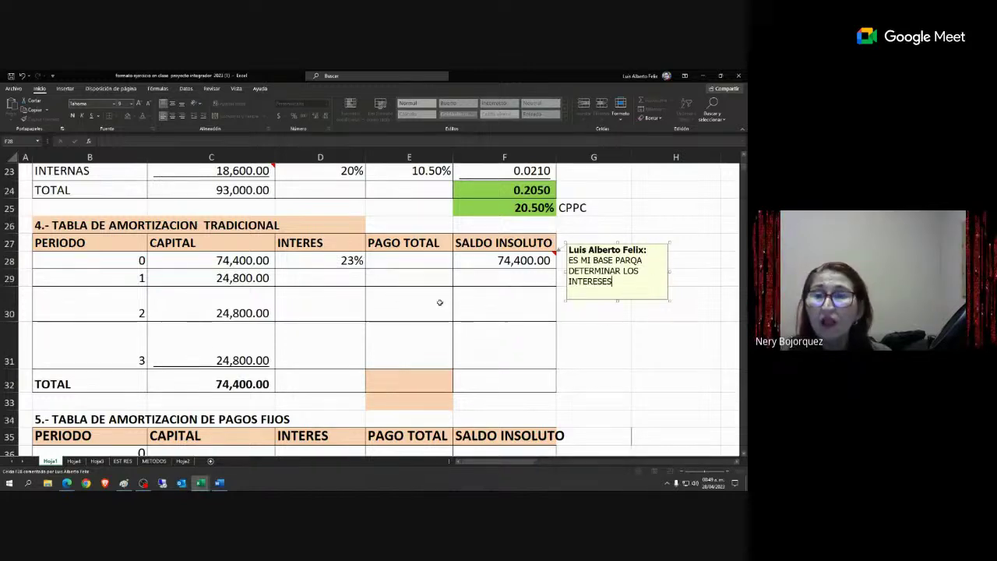
Step: Calculate the period 1 interest in D29 with =F28*D28
left_click(302, 279)
type("=")
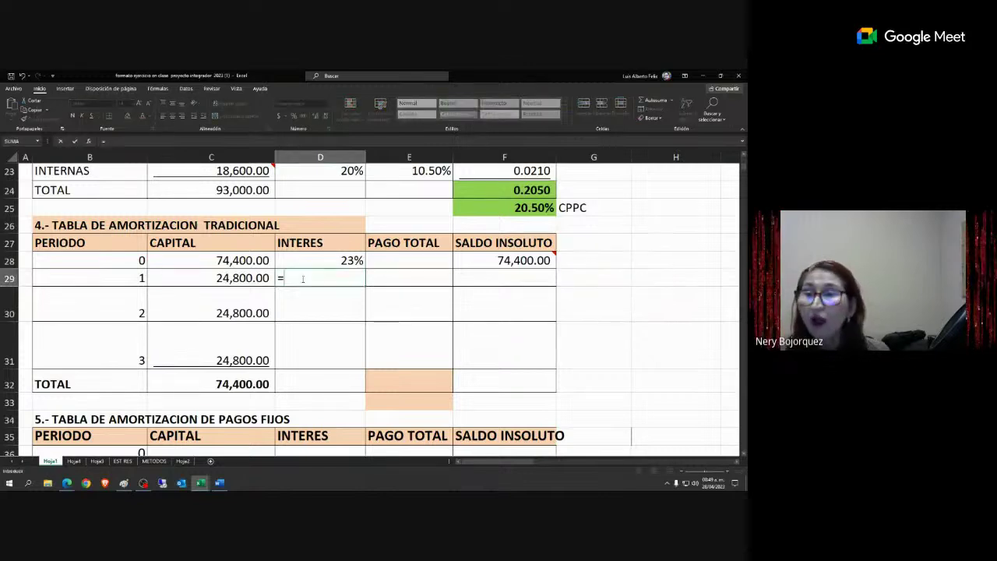
left_click(504, 261)
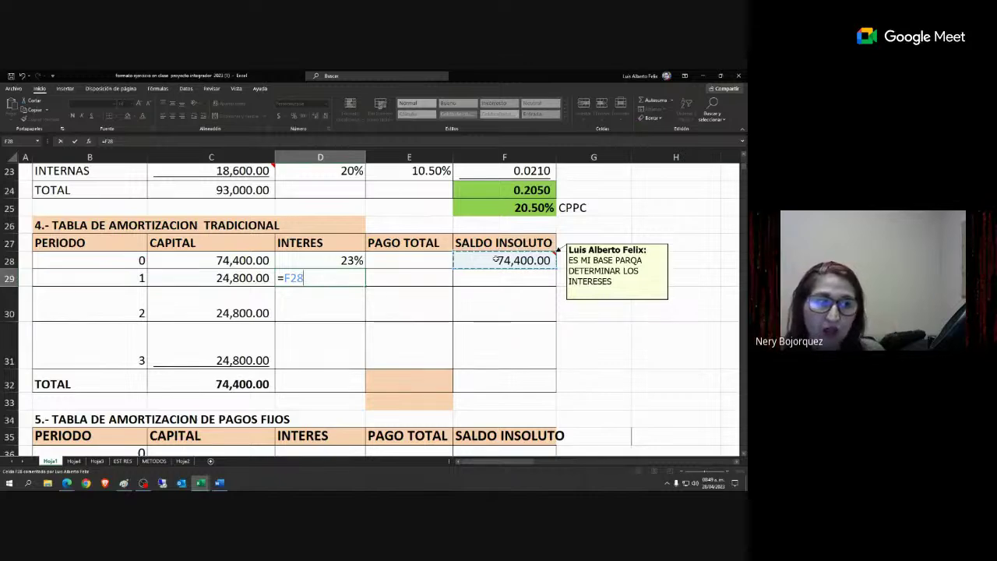
type("*")
left_click(331, 259)
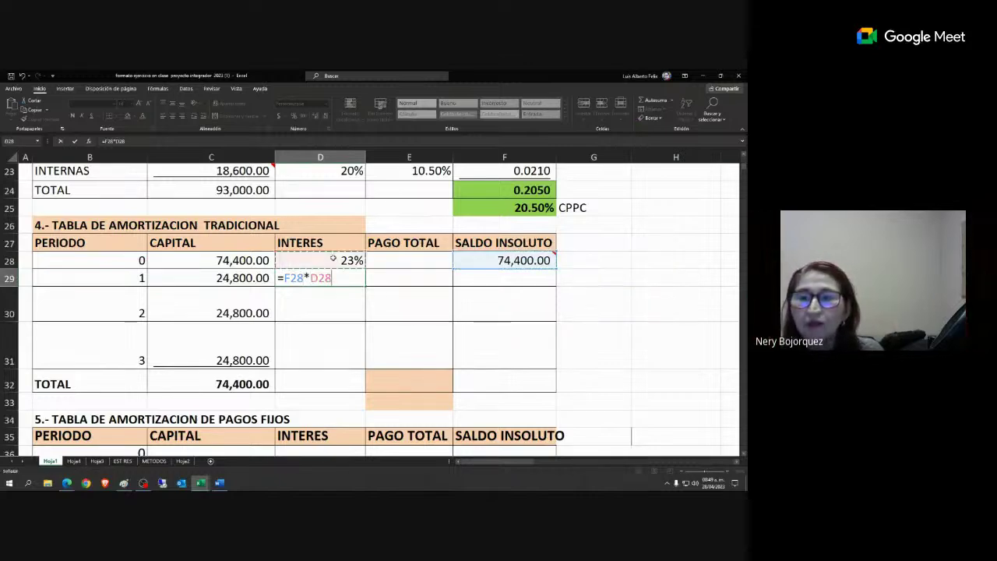
key("Return")
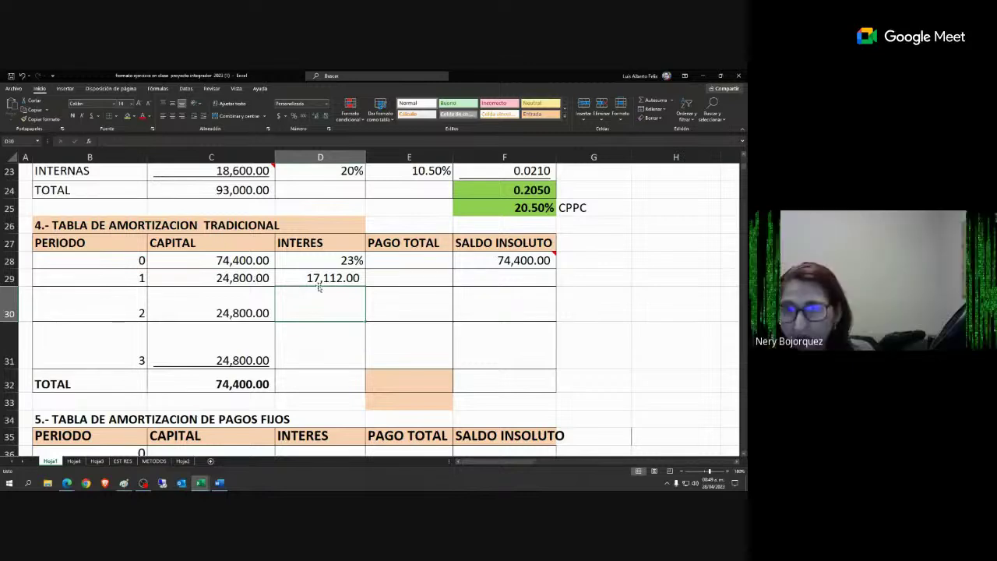
Step: Sum the period 1 capital and interest, C29:D29, in the PAGO TOTAL cell E29
left_click(374, 278)
left_click(218, 279)
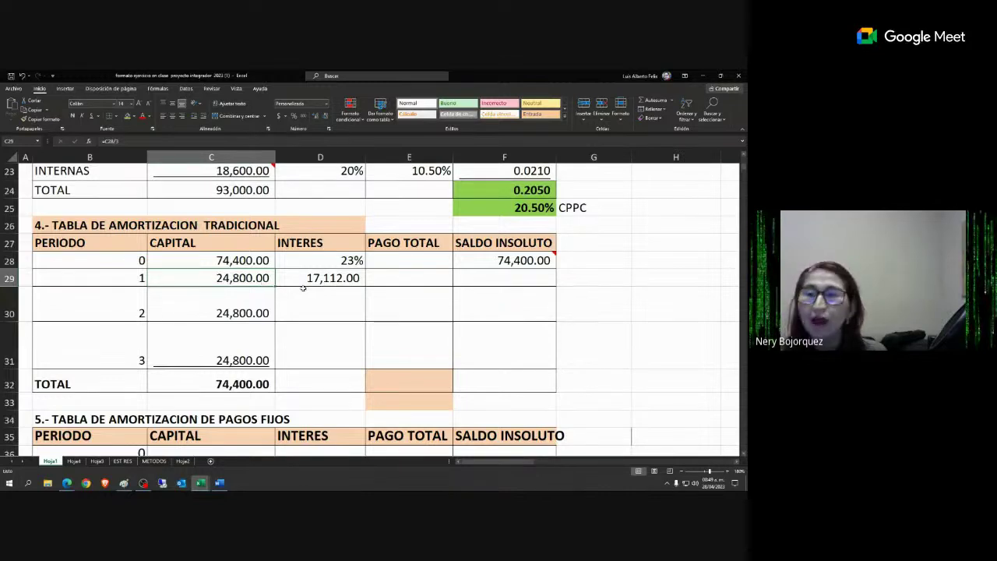
left_click_drag(331, 278, 391, 282)
left_click(651, 100)
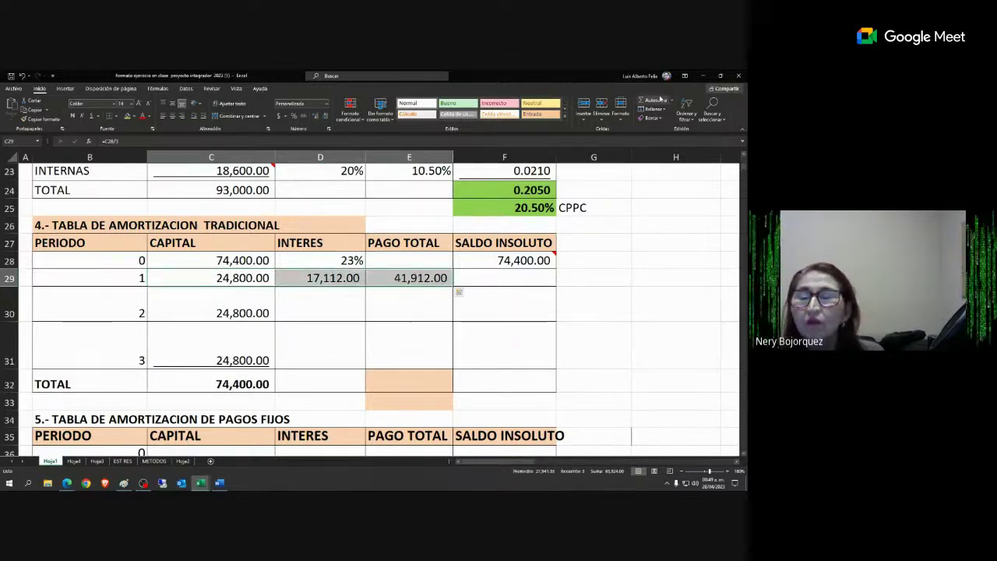
left_click(407, 279)
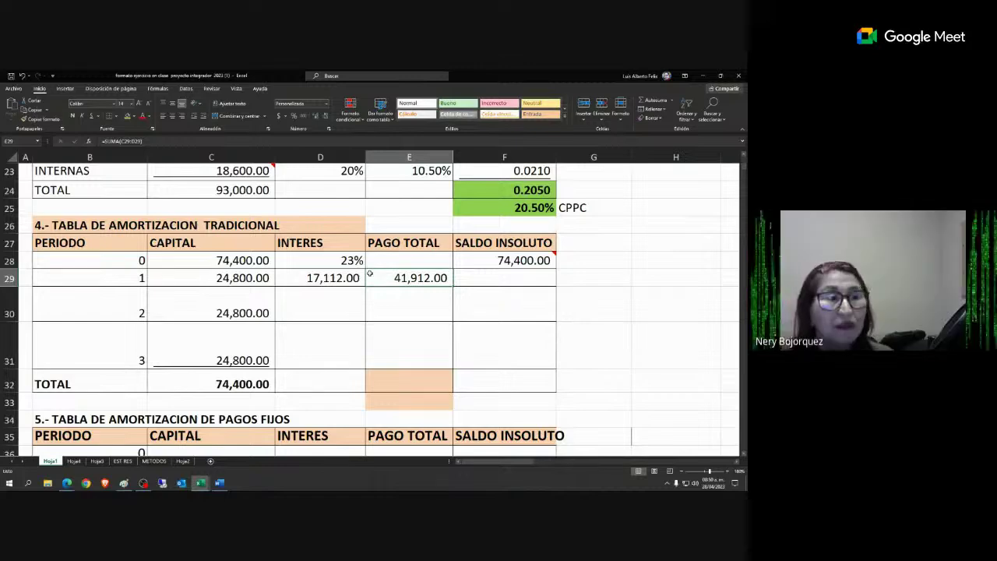
left_click_drag(370, 273, 382, 329)
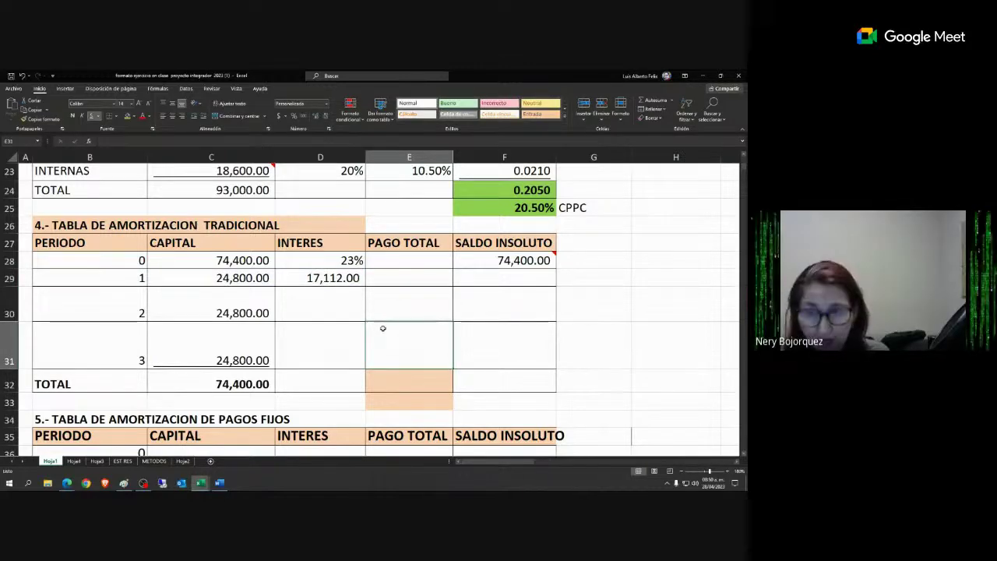
type("=")
left_click(384, 278)
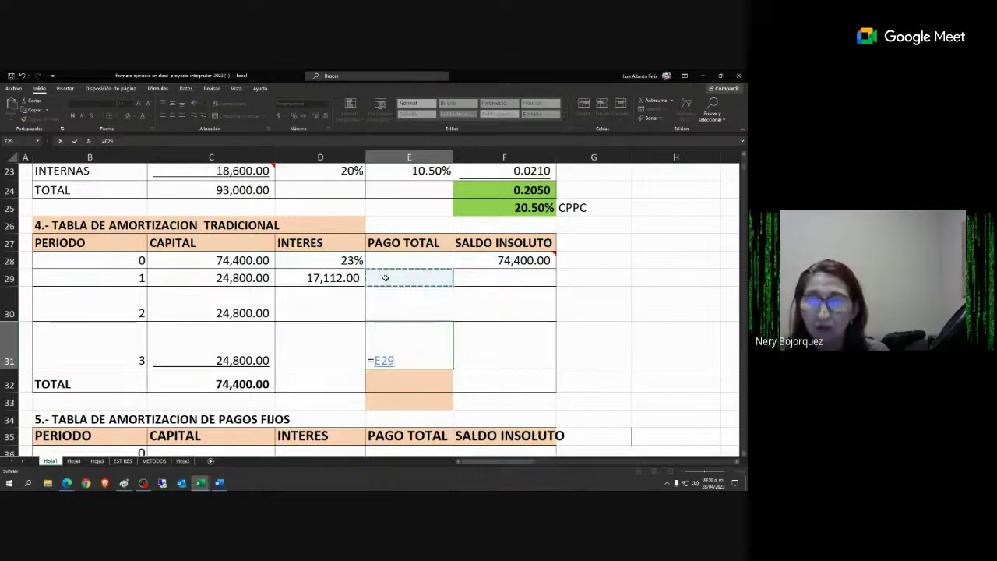
key("BackSpace")
key("BackSpace")
key("BackSpace")
key("BackSpace")
key("Escape")
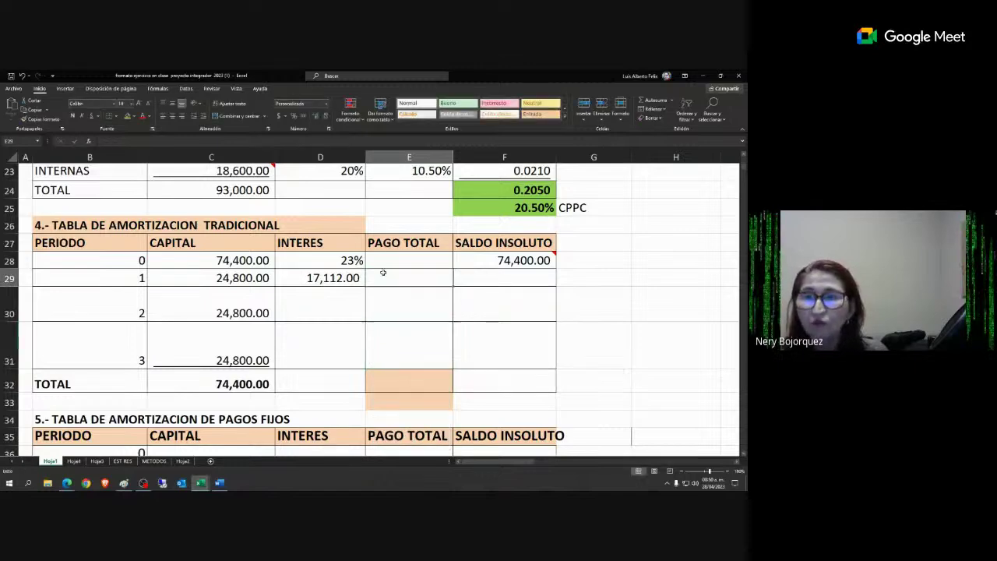
Step: Calculate the period 1 PAGO TOTAL in E29 with =C29+D29
type("=")
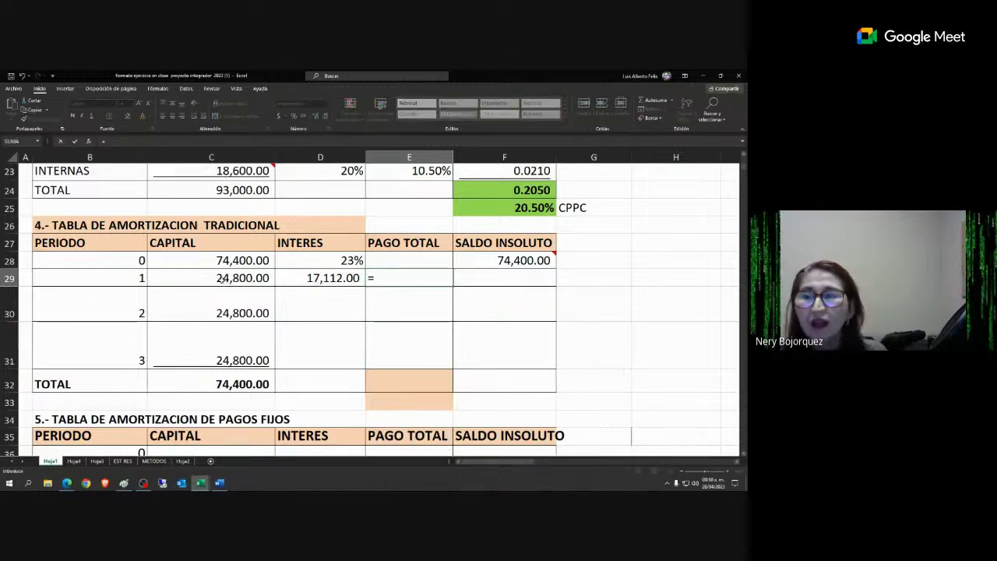
left_click(221, 278)
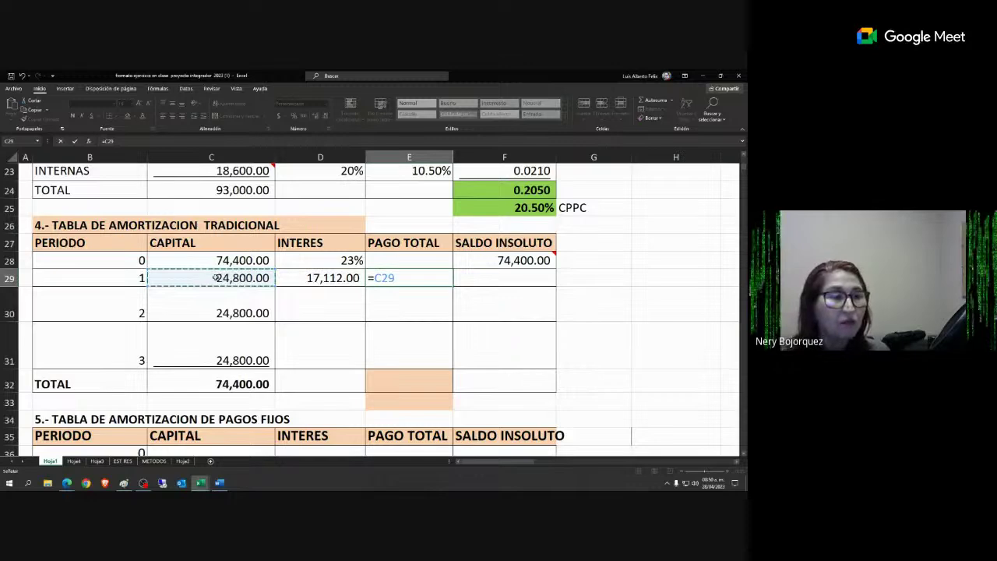
type("+")
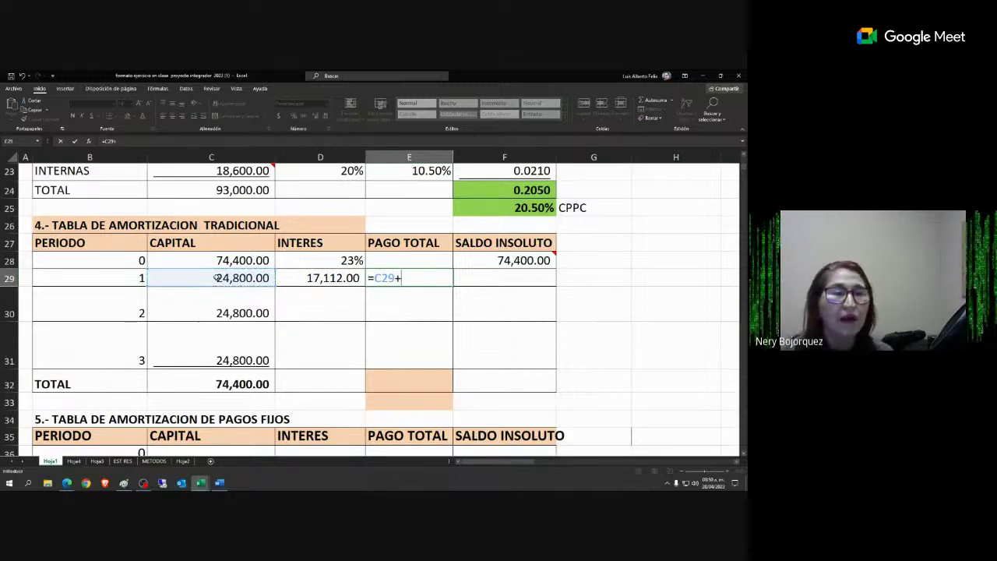
left_click(307, 278)
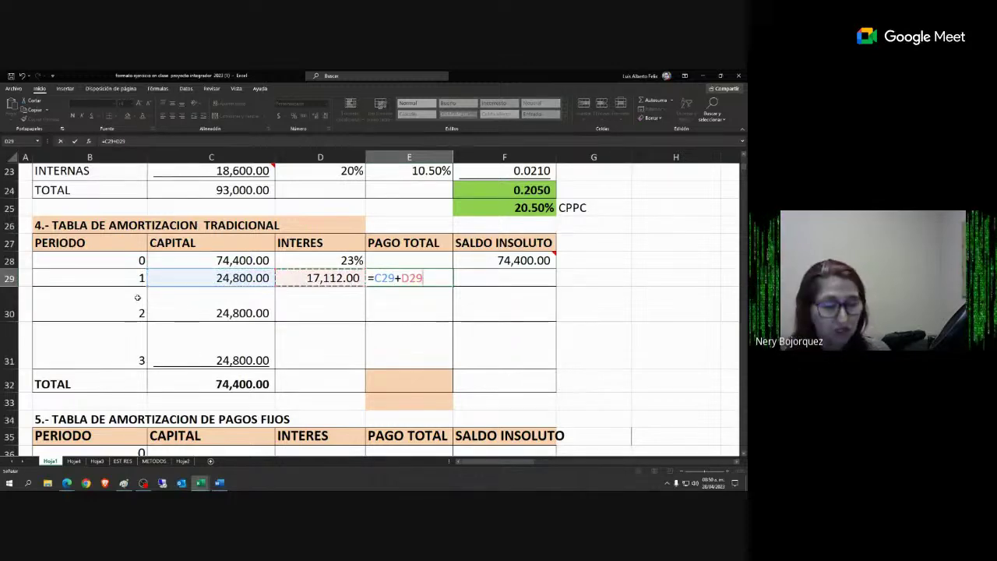
key("Return")
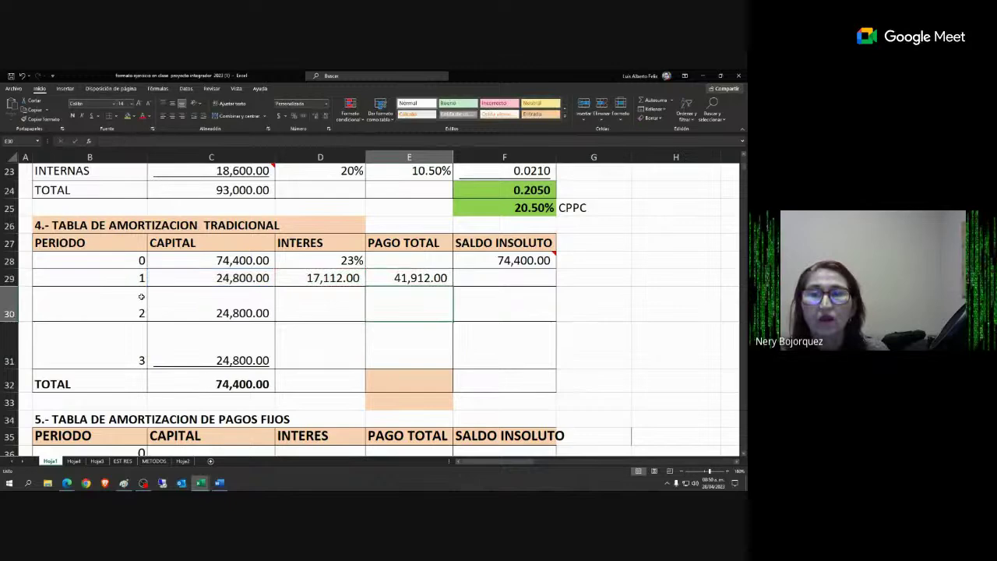
Step: Add the comment "SUMA DE CAPITAL + INTERESES" to the period 1 PAGO TOTAL in E29
left_click(390, 278)
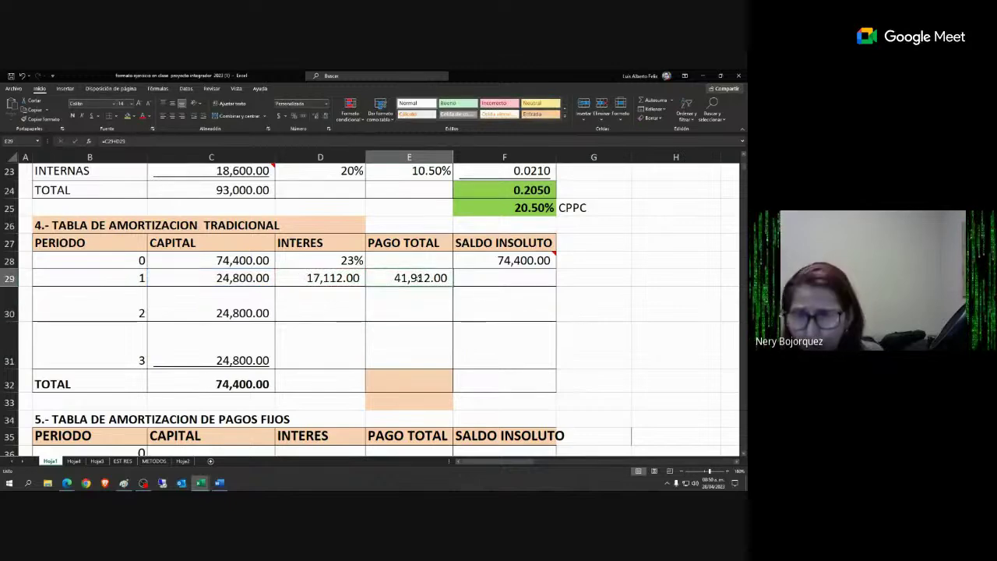
right_click(419, 278)
left_click(448, 227)
type("SUMA DE CAPUI")
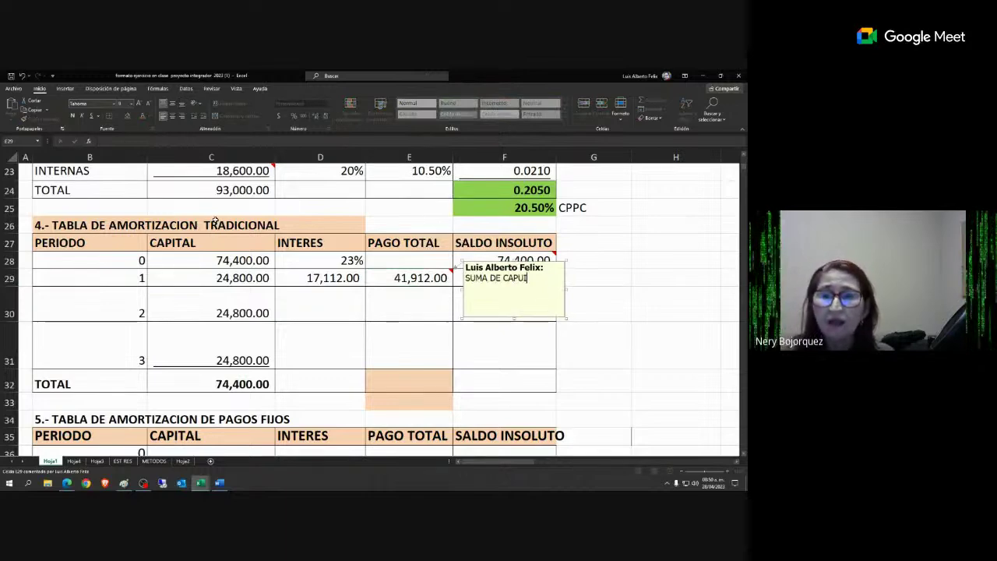
key("BackSpace")
key("BackSpace")
type("ITAL ")
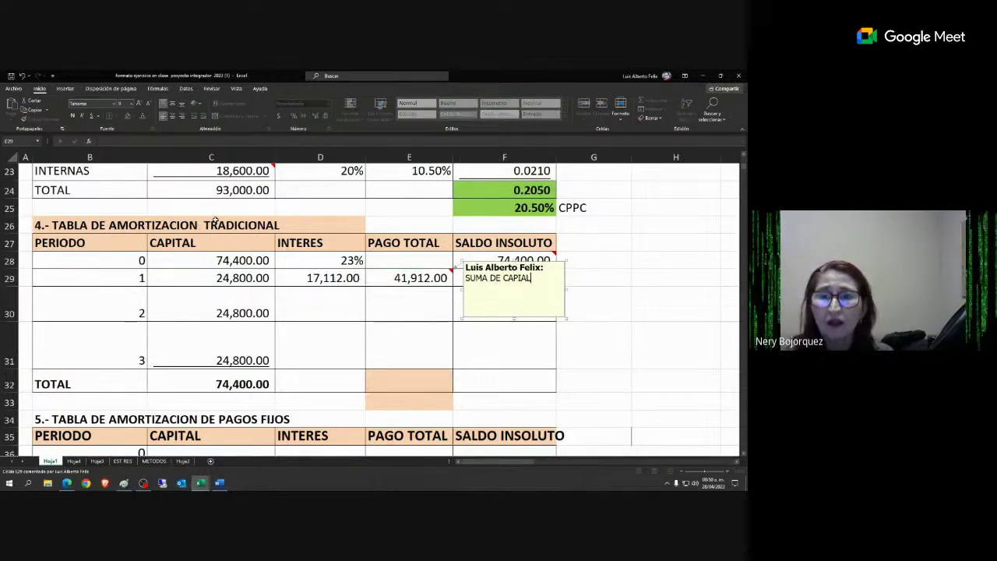
type("+ INTERE")
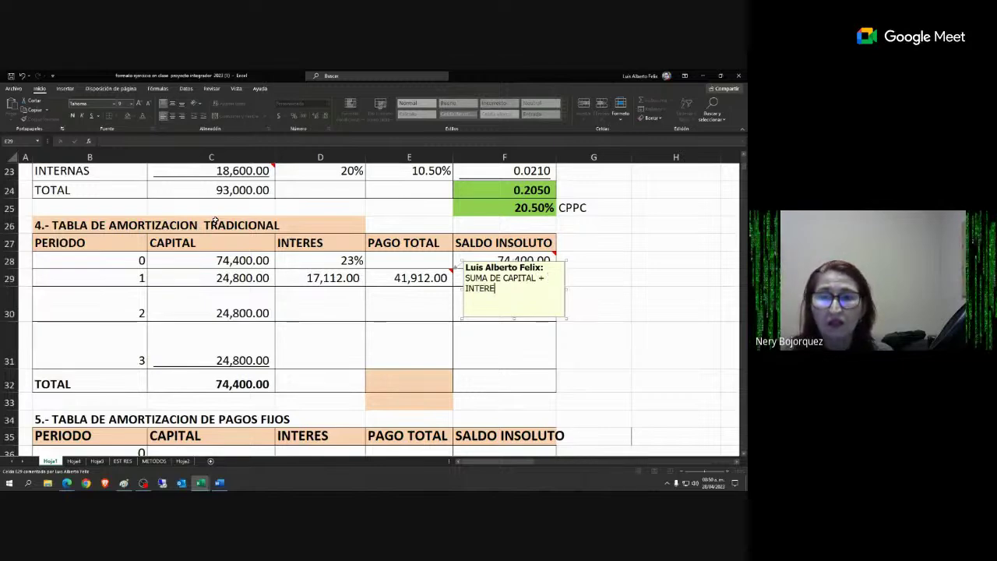
type("SES")
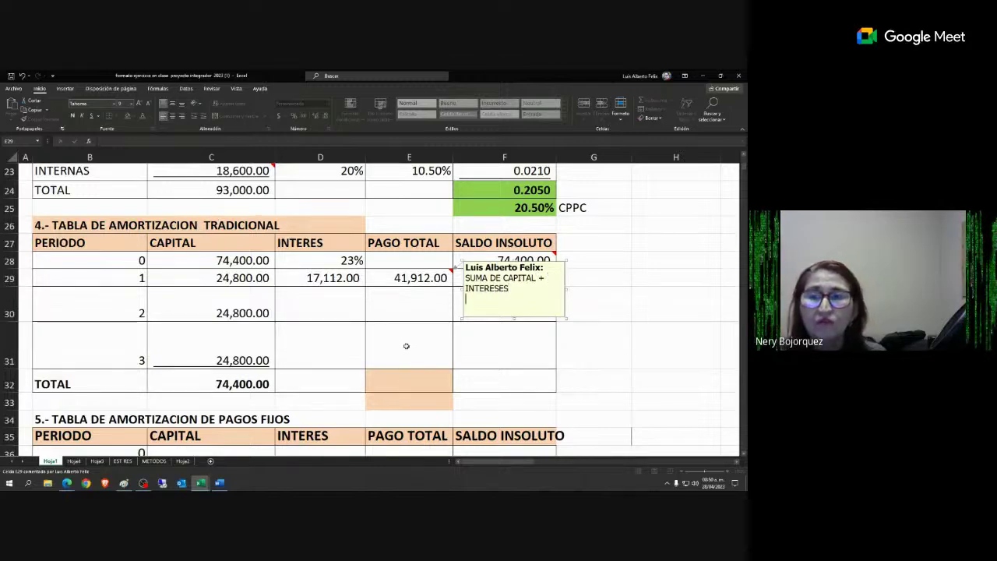
left_click(405, 330)
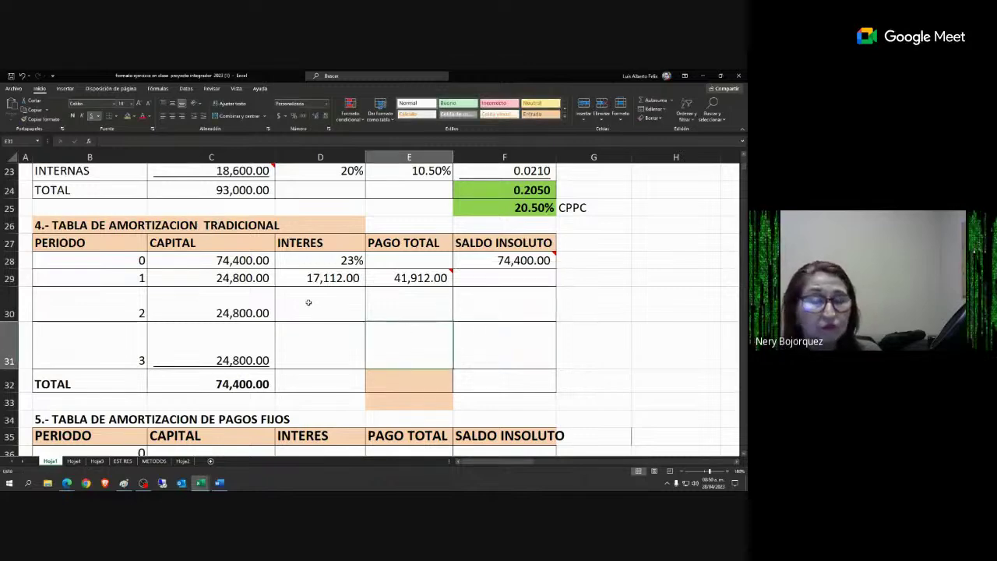
Step: Calculate the period 1 SALDO INSOLUTO in F29 with =F28-C29
left_click(489, 276)
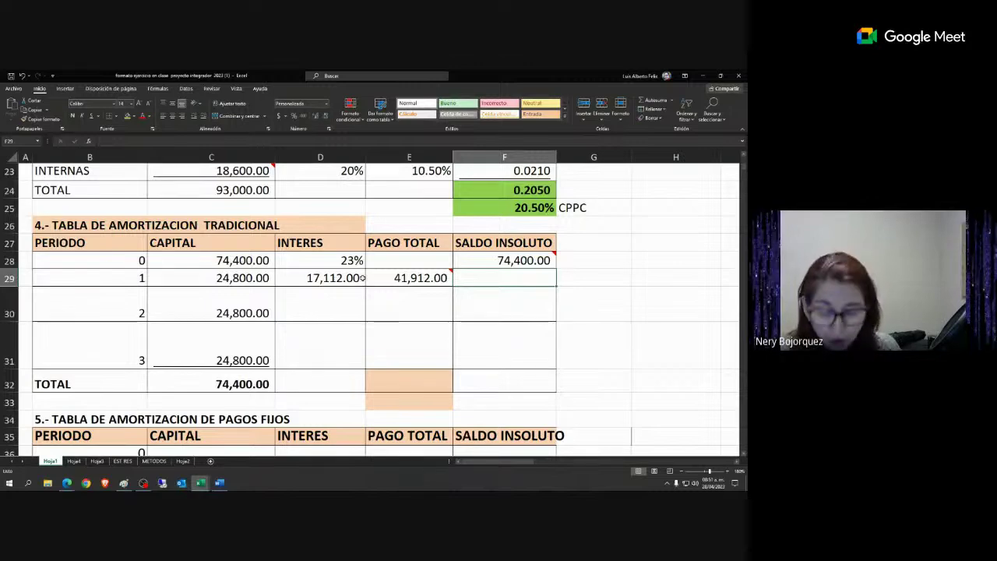
type("=")
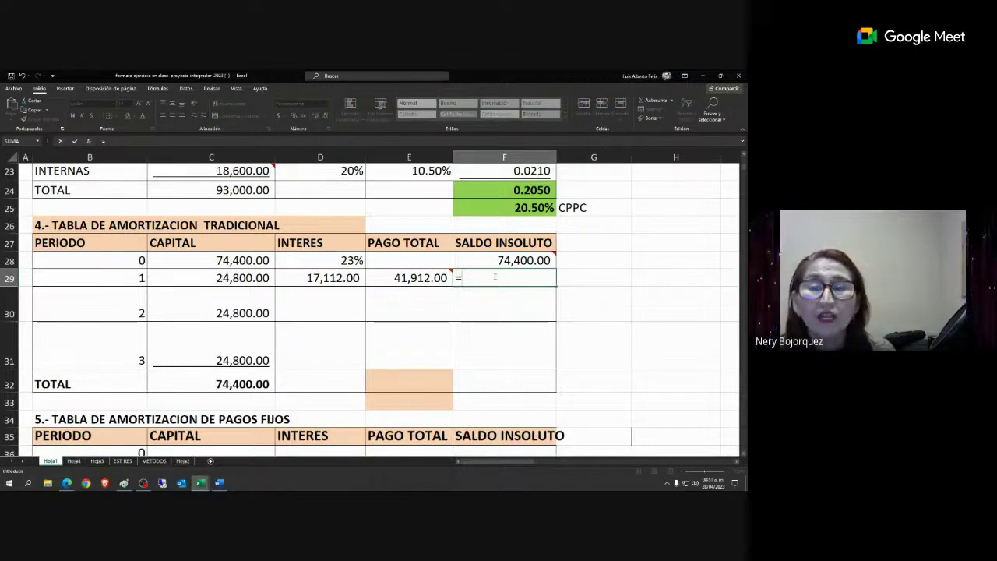
left_click(499, 261)
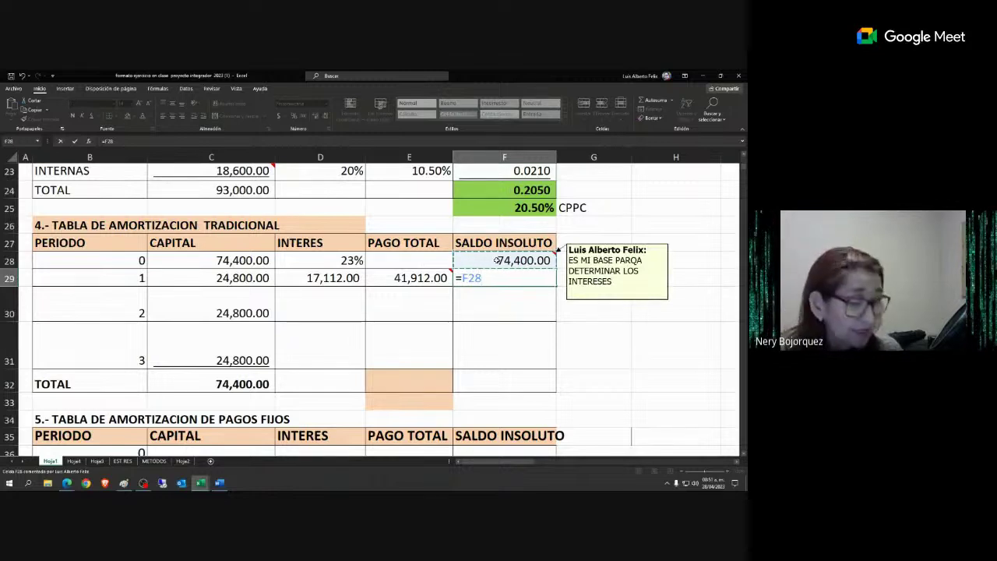
type("-")
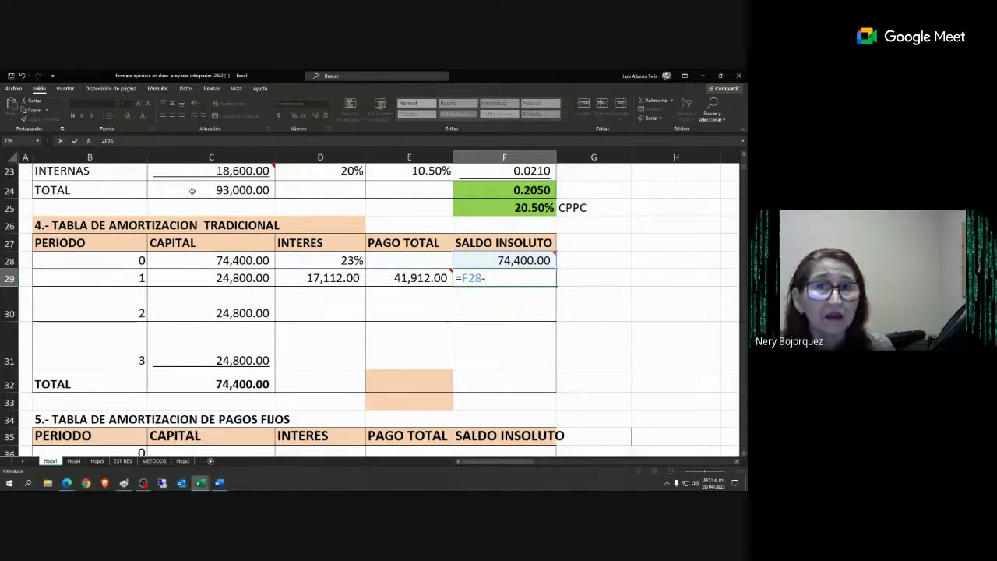
left_click(228, 278)
key("Return")
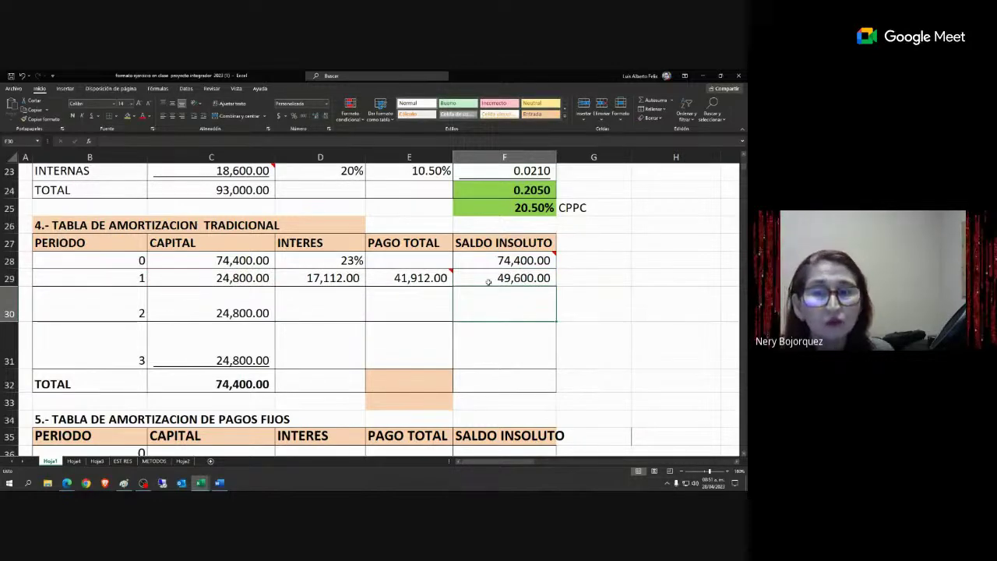
Step: Add the comment "AL SALDO INSOLUTO ANTERIOR SE LE RESTA EL CAPITAL DEL AÑO" to the period 1 SALDO INSOLUTO in F29
left_click(522, 279)
right_click(522, 278)
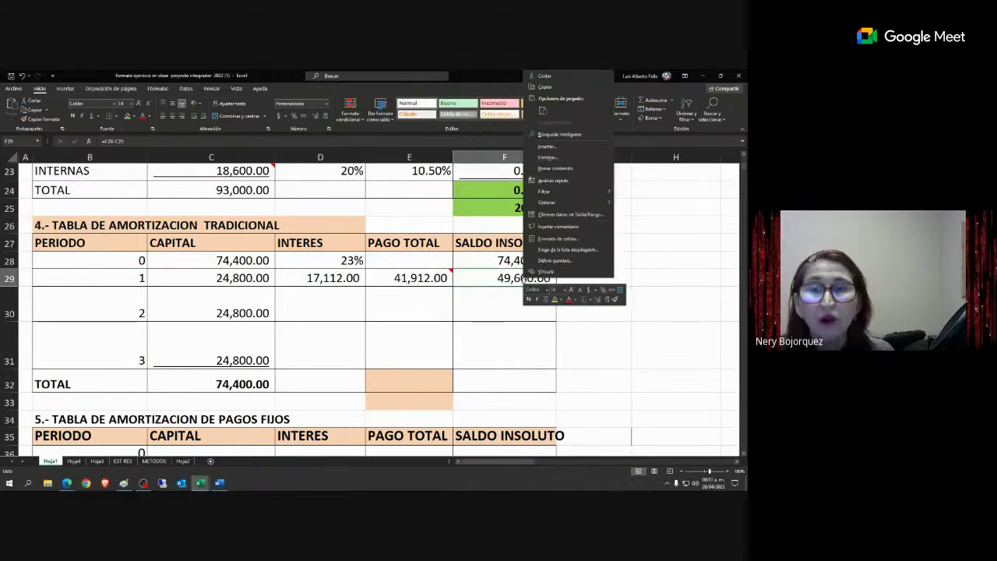
left_click(554, 226)
type("AL")
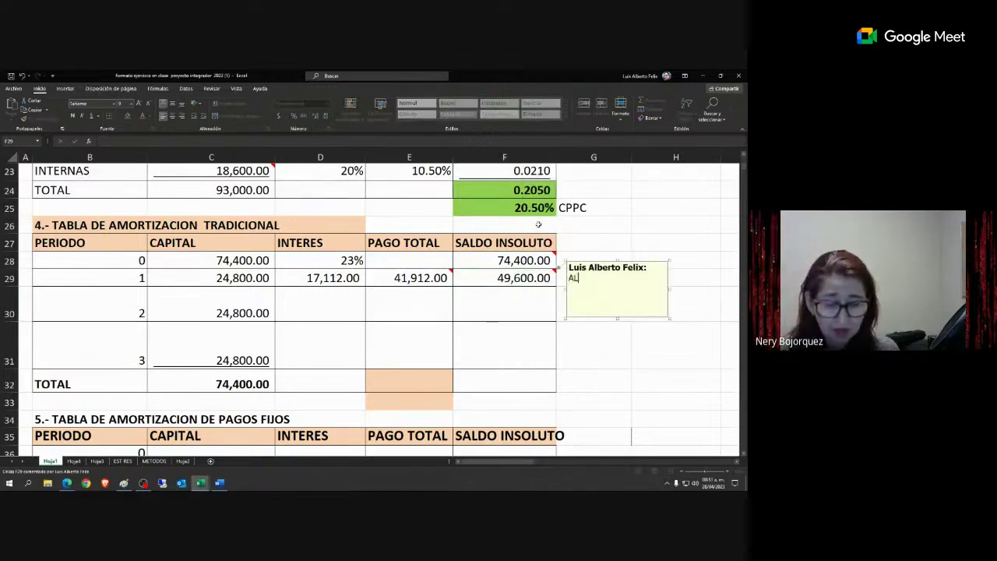
type(" SALDO INSOLUTO")
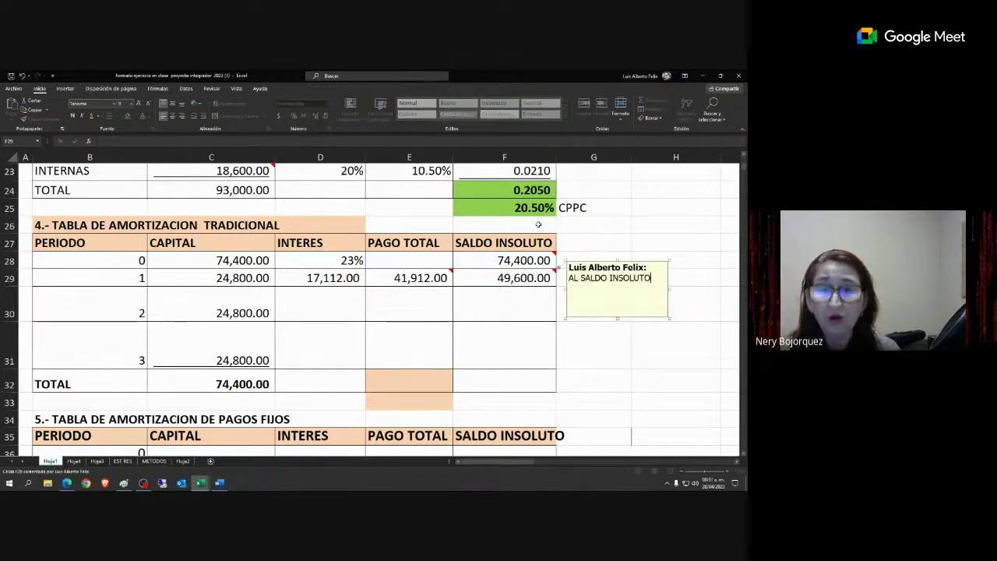
type(" AQNTER")
key("BackSpace")
key("BackSpace")
key("BackSpace")
type("N")
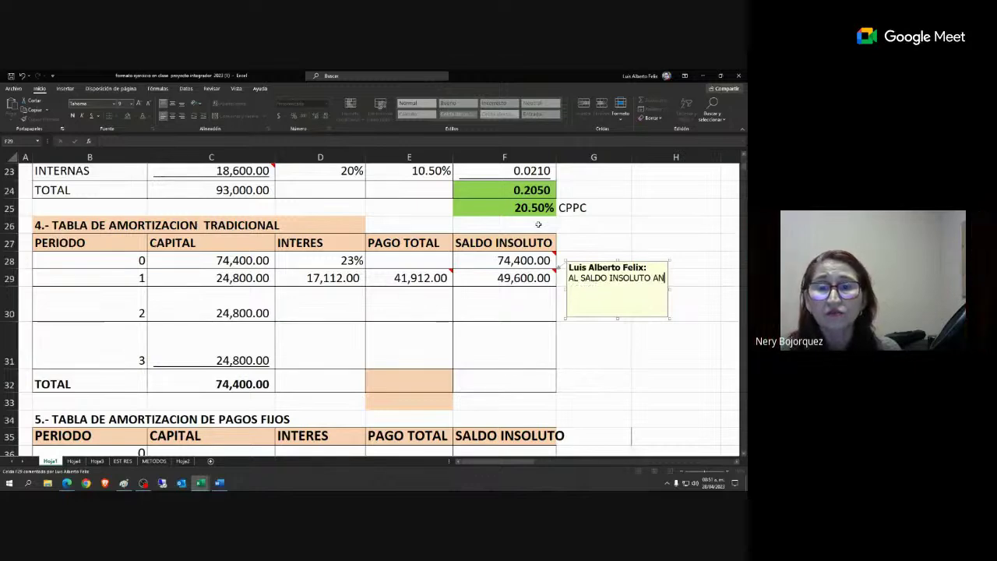
type("TERIO9")
key("BackSpace")
type("R ")
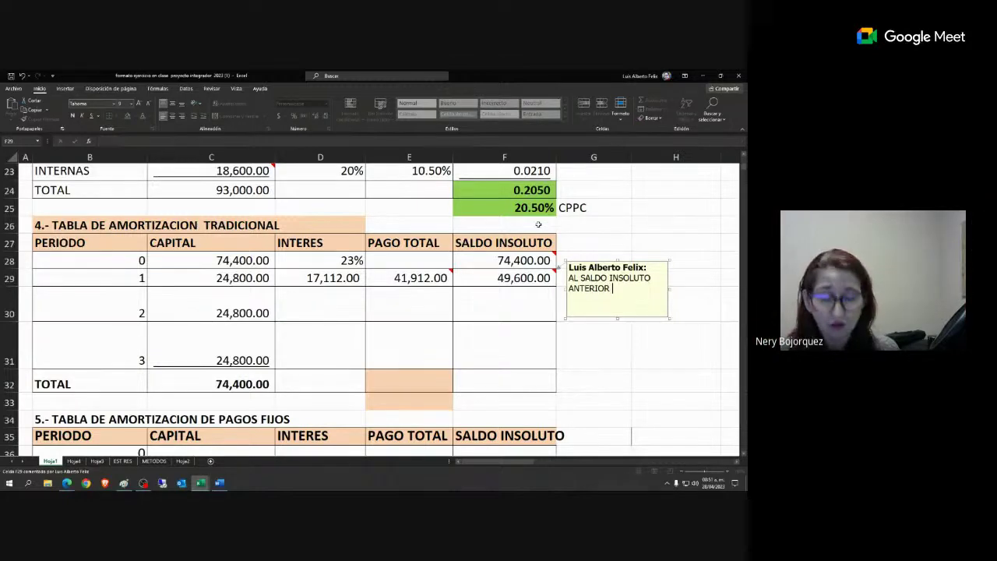
type("SE LE RESTA EL ")
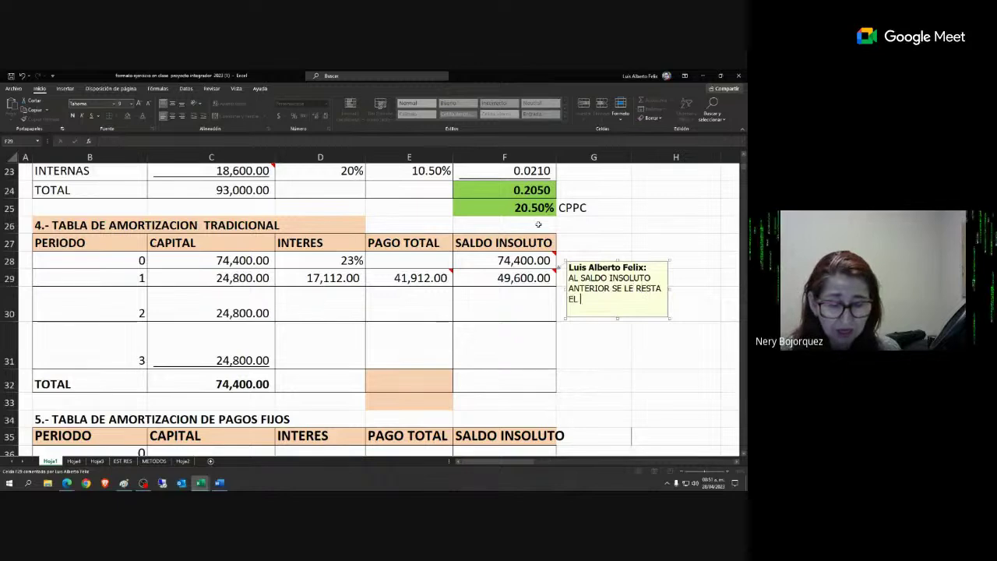
type("CAPITAL DEL AÑO")
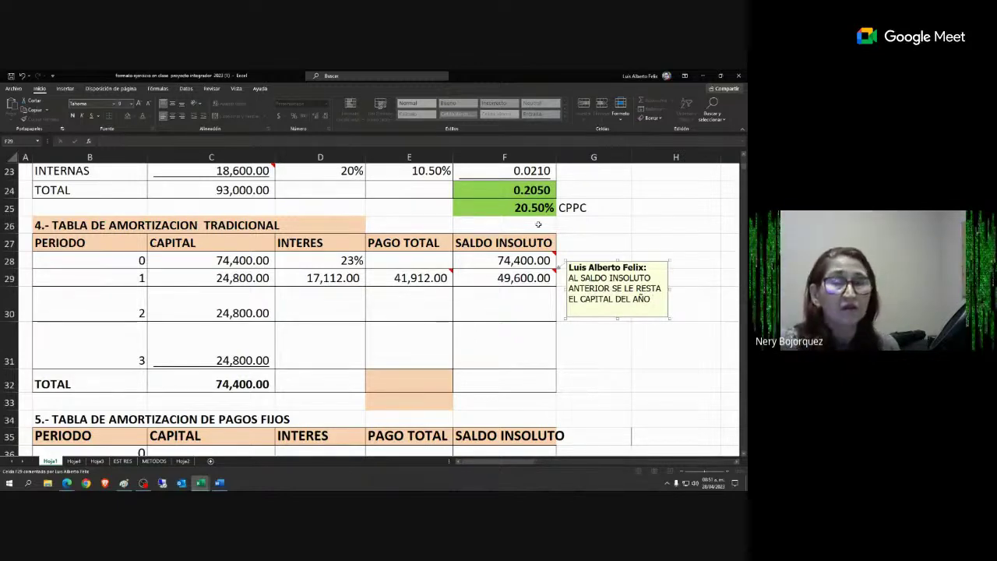
key("Return")
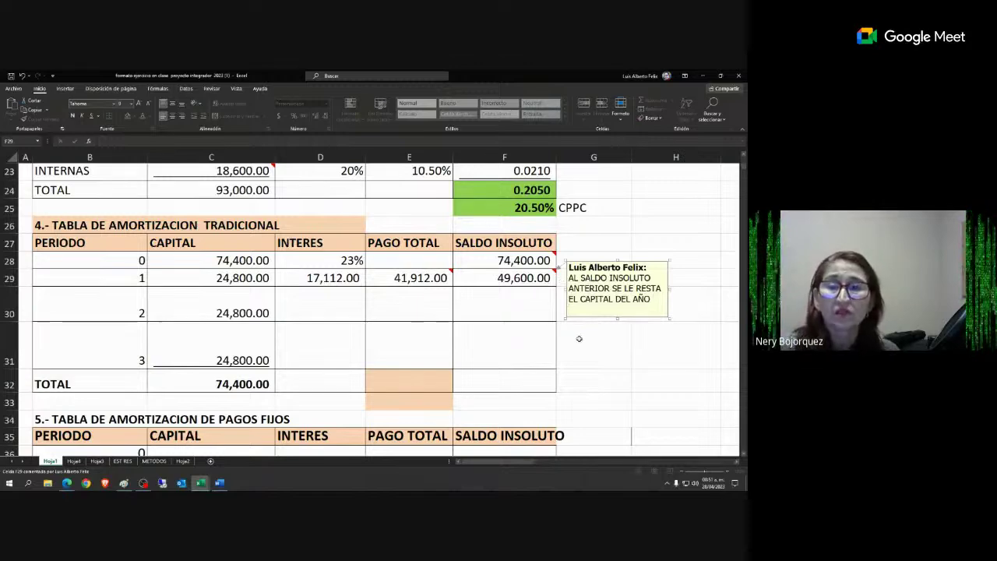
left_click(474, 281)
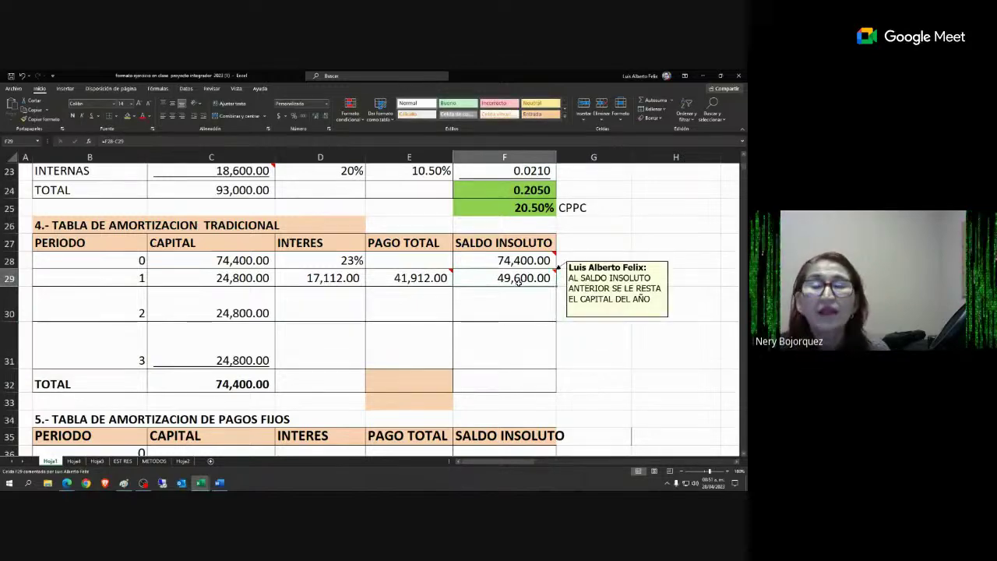
Step: Calculate the period 2 interest in D30 with =F29*D28
left_click(304, 302)
type("=")
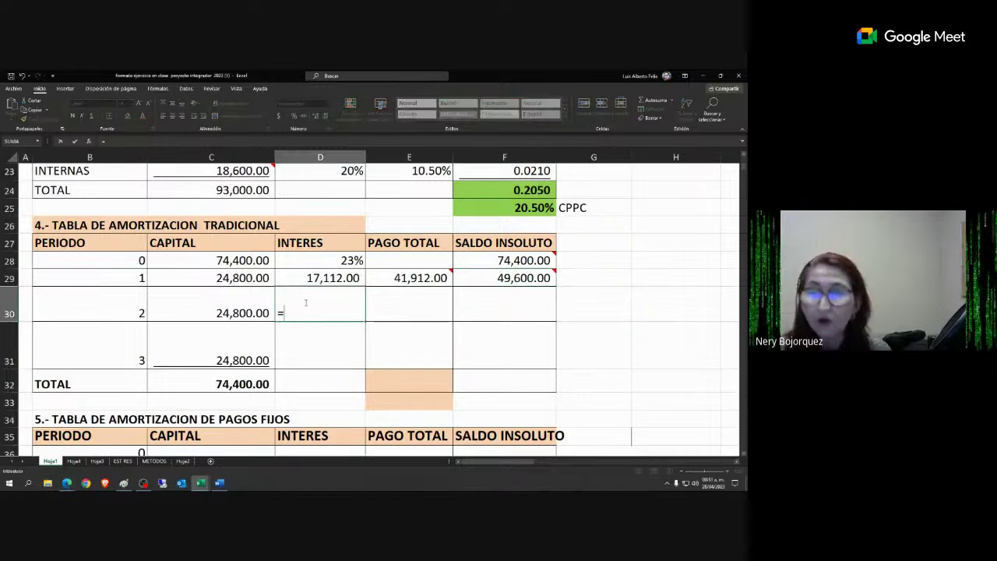
left_click(518, 276)
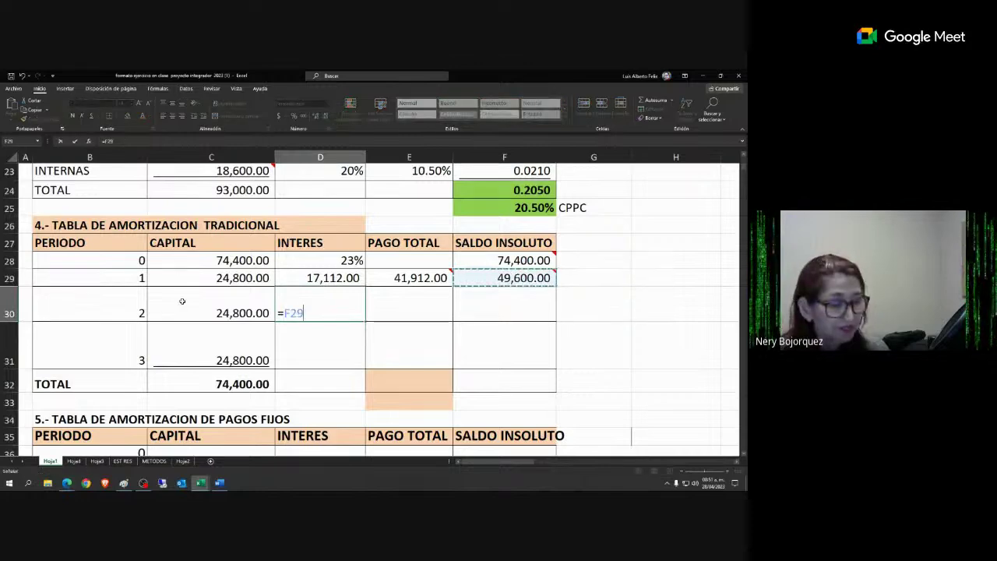
type("*")
left_click(333, 260)
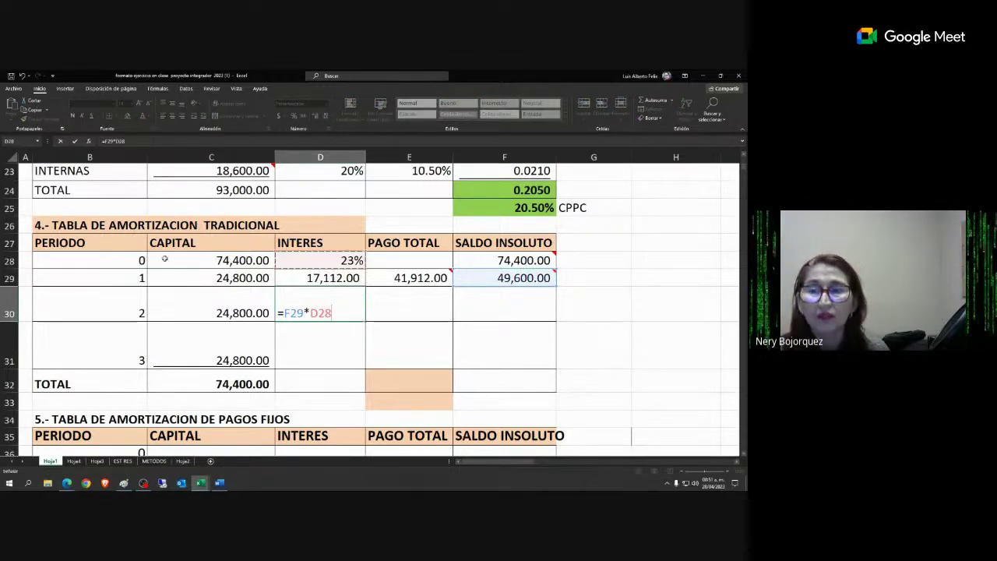
key("Return")
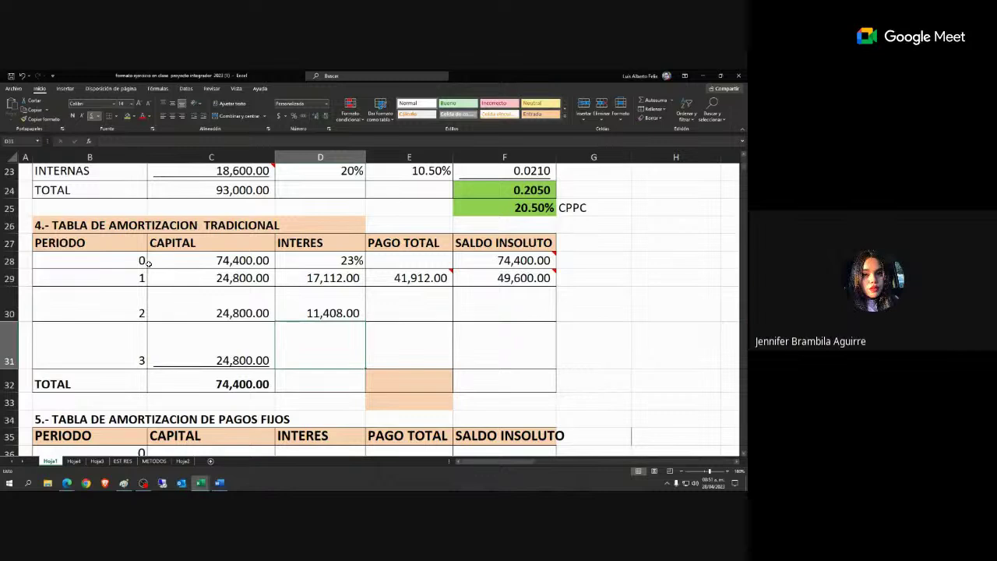
Step: Fill the PAGO TOTAL formula from E29 down to period 2 in E30
left_click(408, 278)
mouse_move(408, 278)
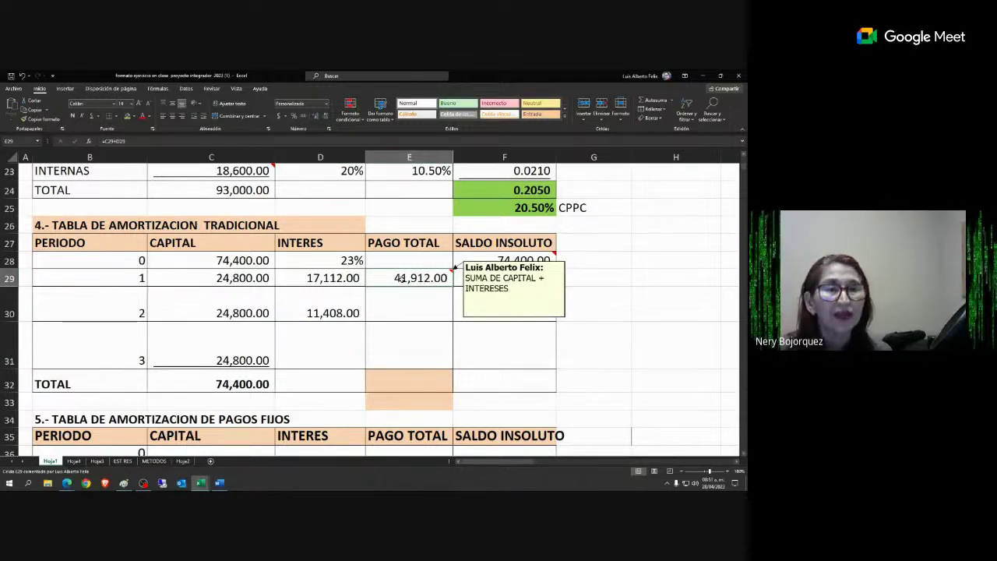
left_click_drag(455, 289, 456, 324)
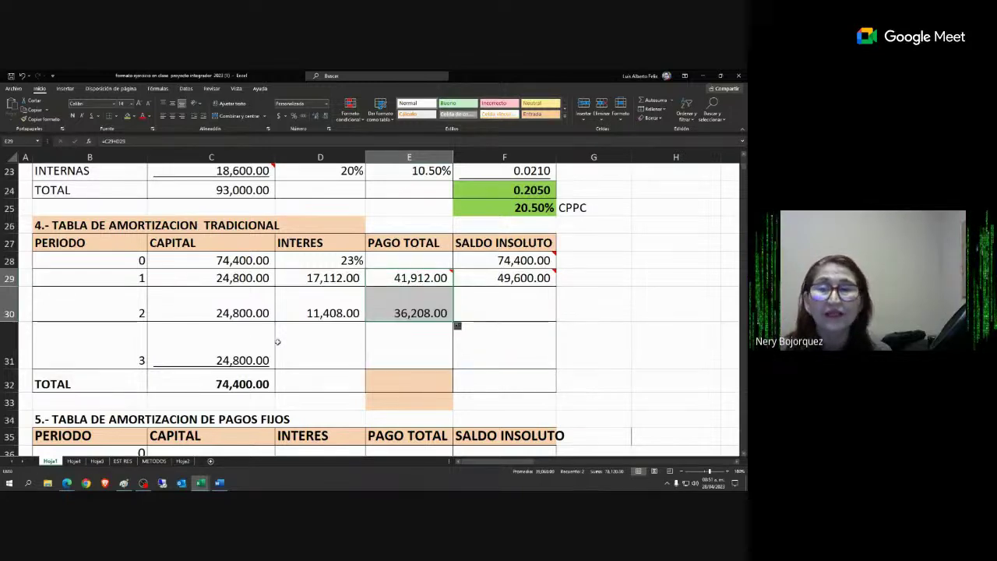
Step: Calculate the period 2 SALDO INSOLUTO in F30 with =F29-C30
left_click(514, 306)
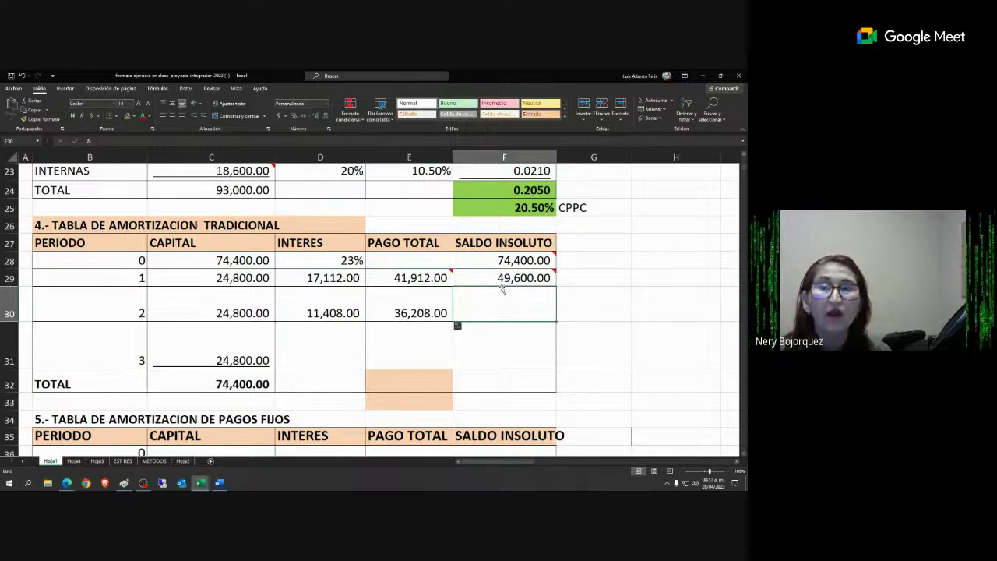
type("=")
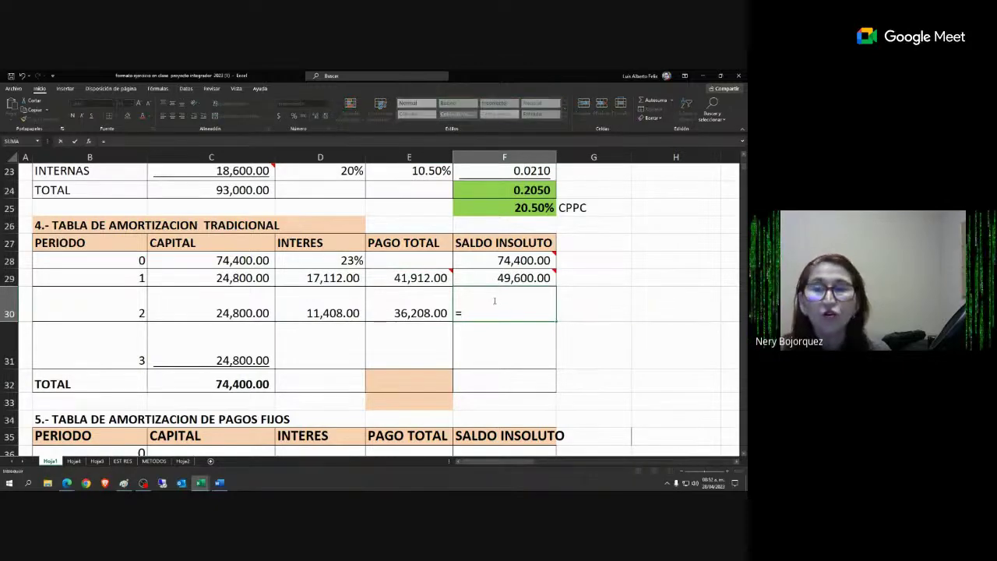
left_click(504, 279)
type("-")
left_click(229, 307)
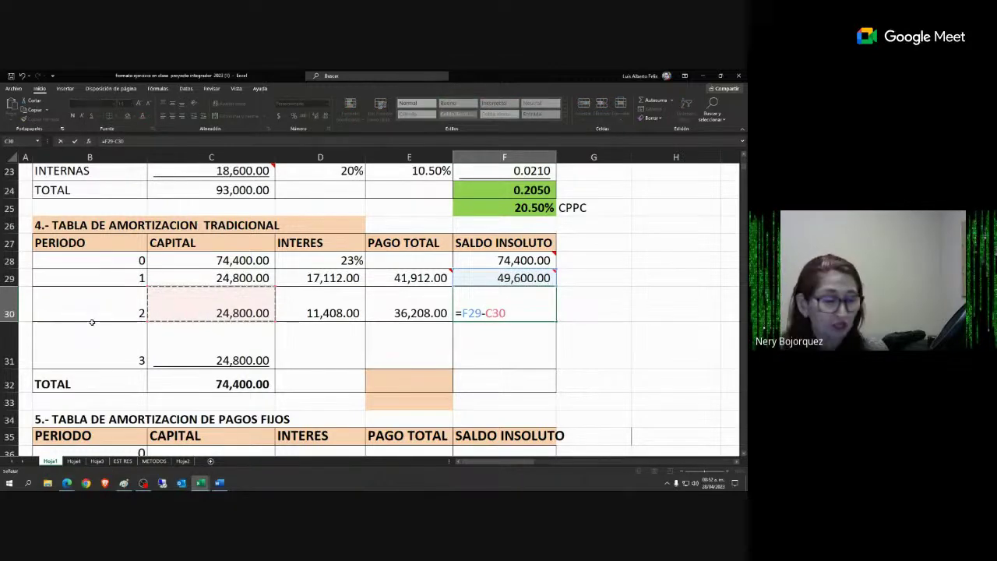
key("Return")
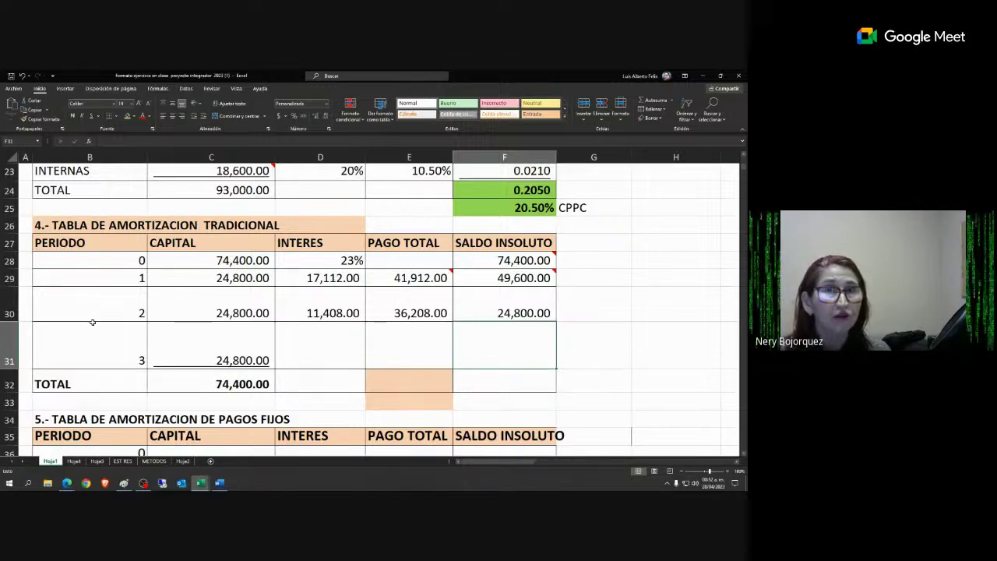
Step: Calculate the period 3 interest in D31 with =F30*D28
left_click(317, 351)
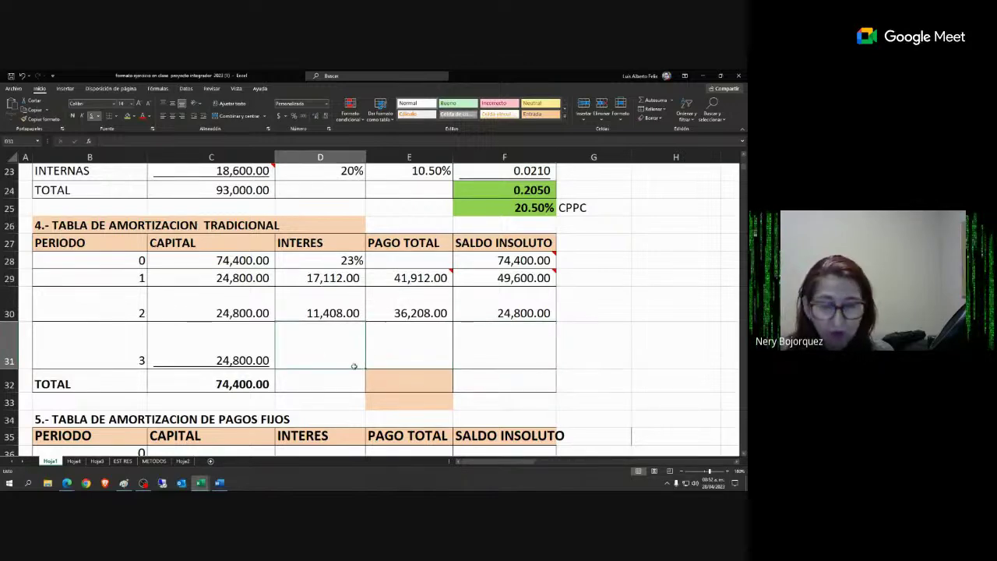
type("=")
left_click(517, 305)
type("*")
left_click(334, 260)
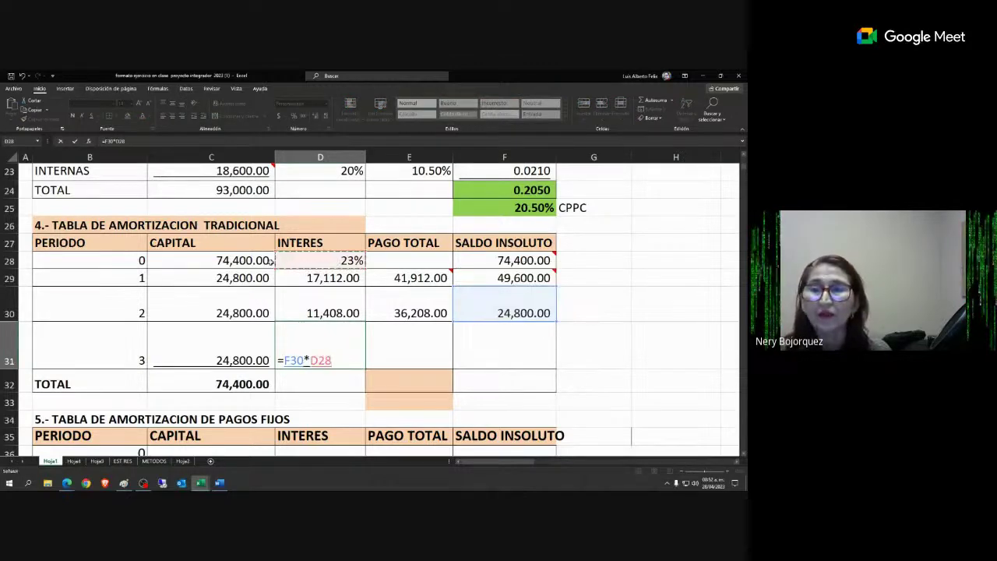
key("Return")
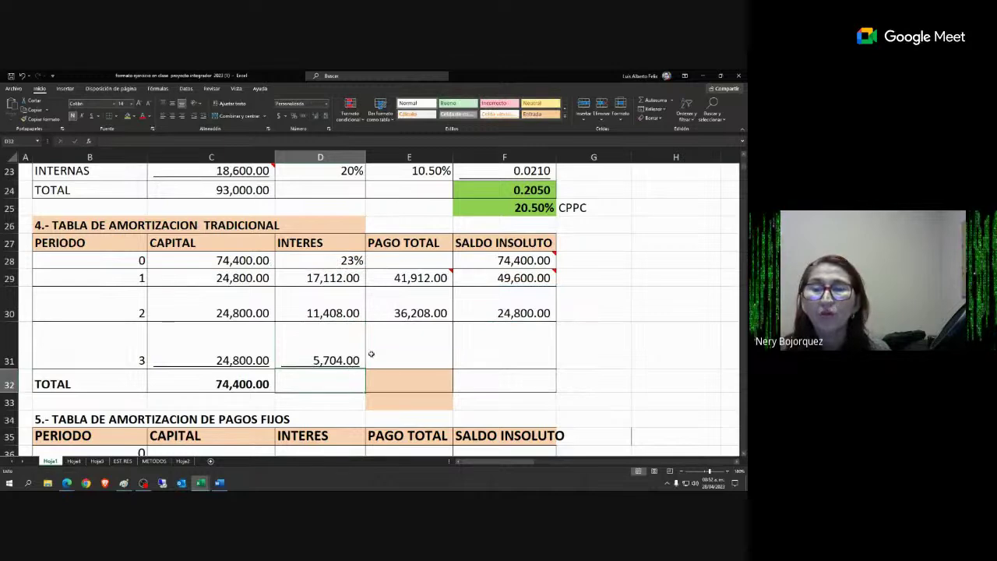
Step: Fill the PAGO TOTAL formula from E30 down to period 3 in E31
left_click(409, 308)
left_click_drag(453, 329, 453, 361)
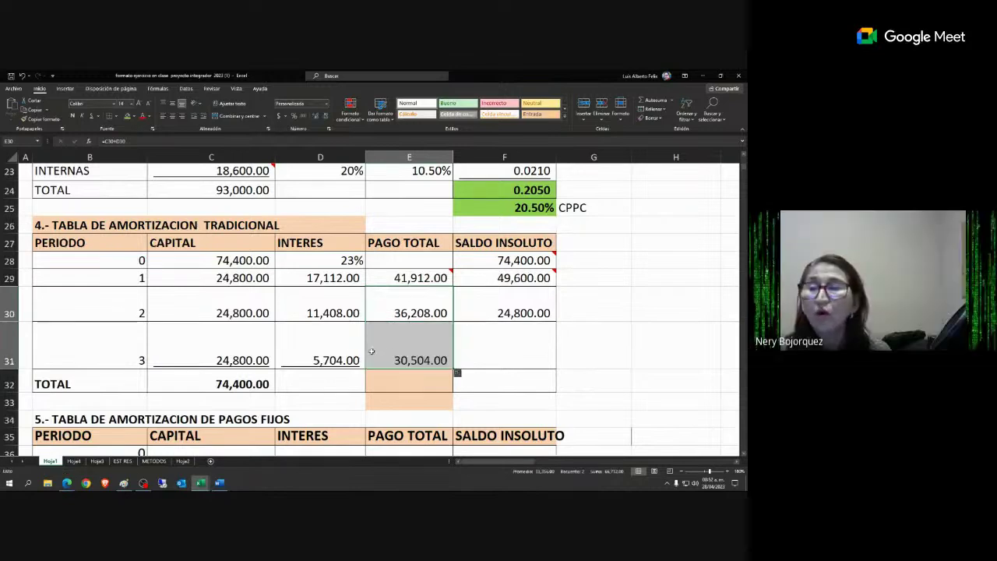
left_click(223, 344)
left_click(408, 360)
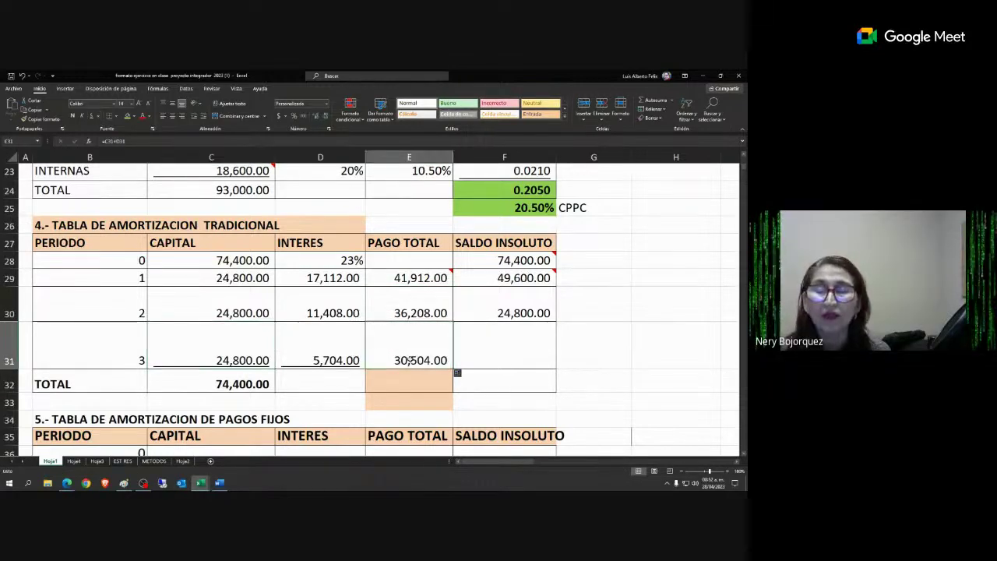
Step: Calculate the period 3 SALDO INSOLUTO in F31 with =F30-C31
left_click(511, 342)
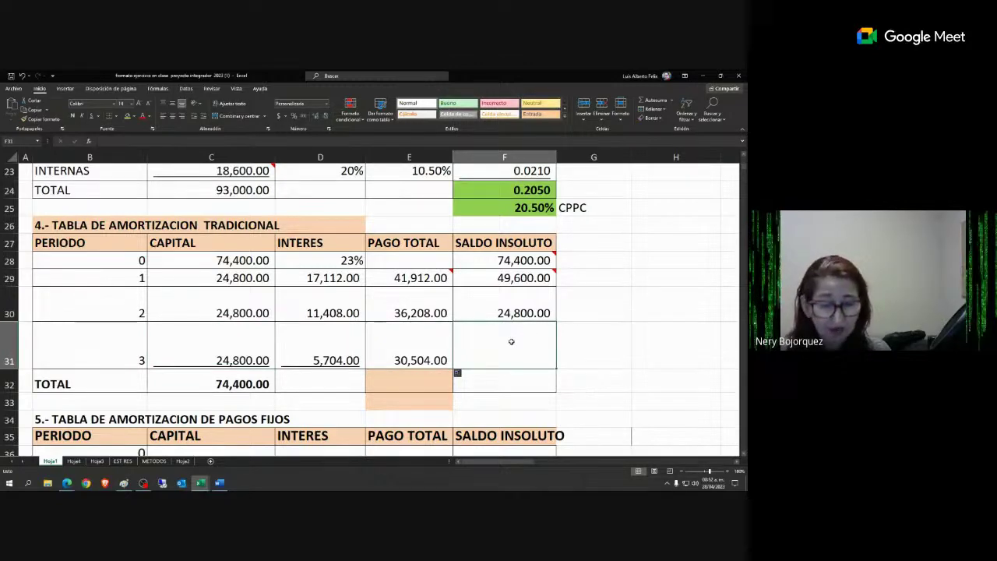
type("=")
left_click(499, 309)
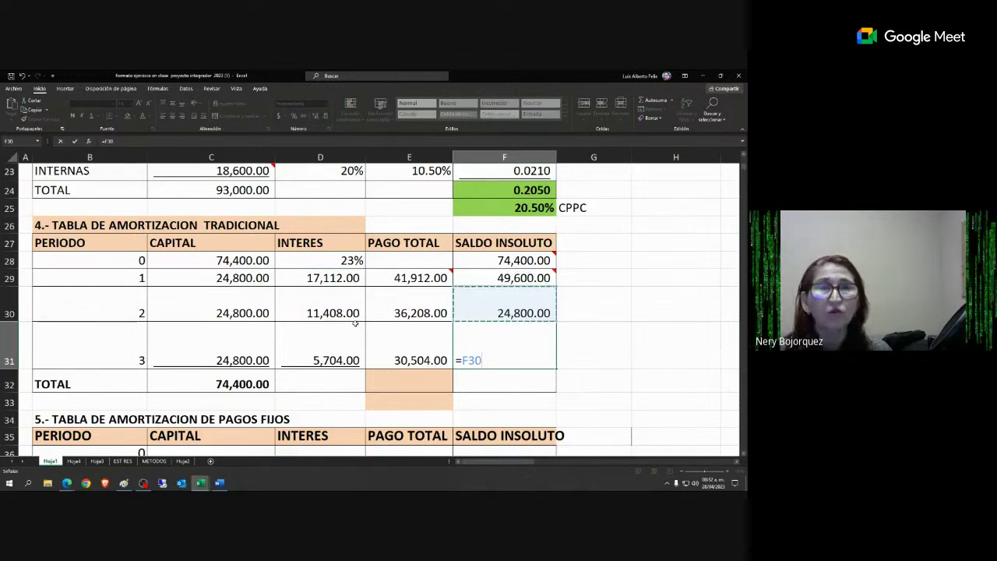
type("-")
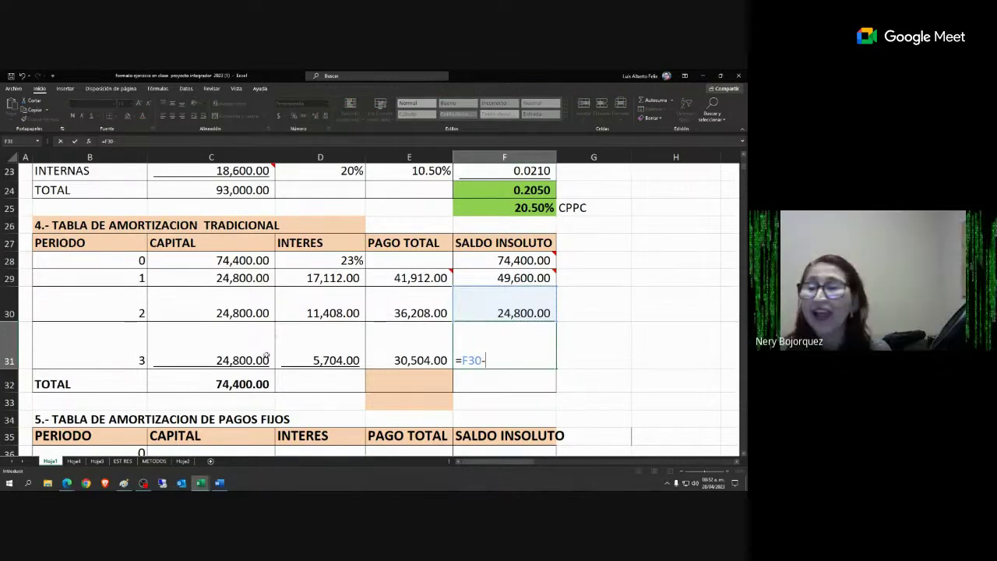
left_click(267, 352)
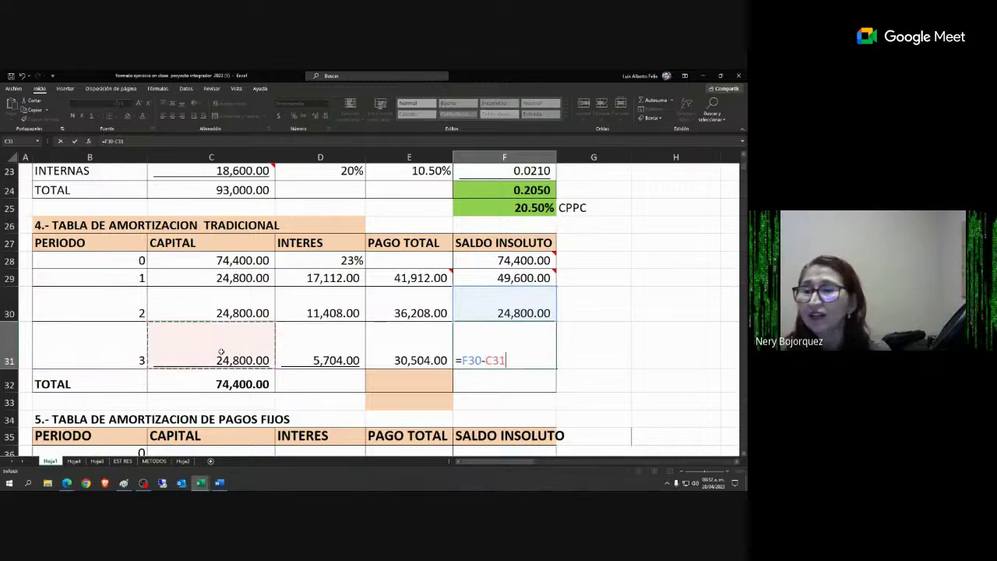
key("Return")
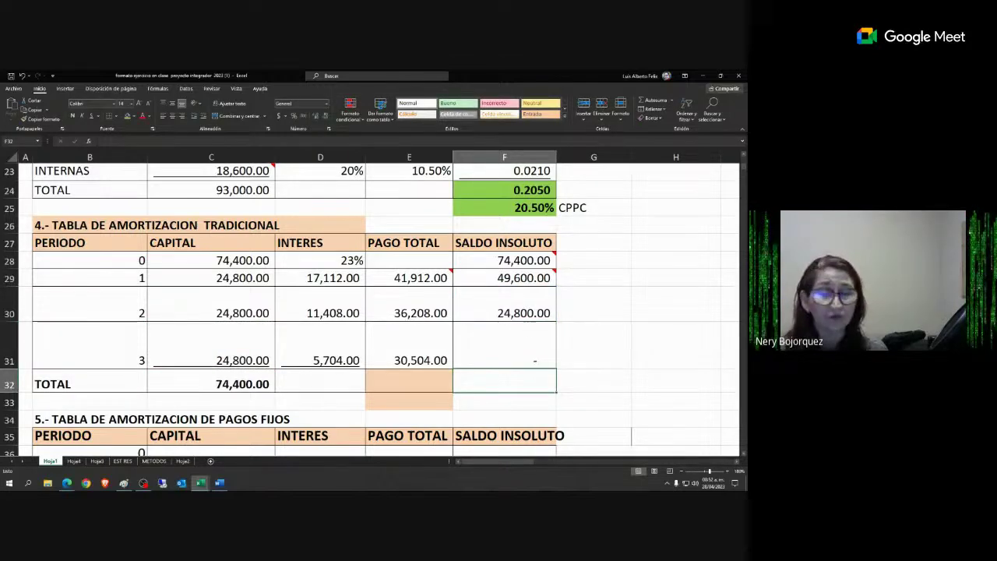
Step: Underline the period 3 PAGO TOTAL in E31 and AutoSum the PAGO TOTAL and INTERES columns into E32 and D32
left_click(408, 348)
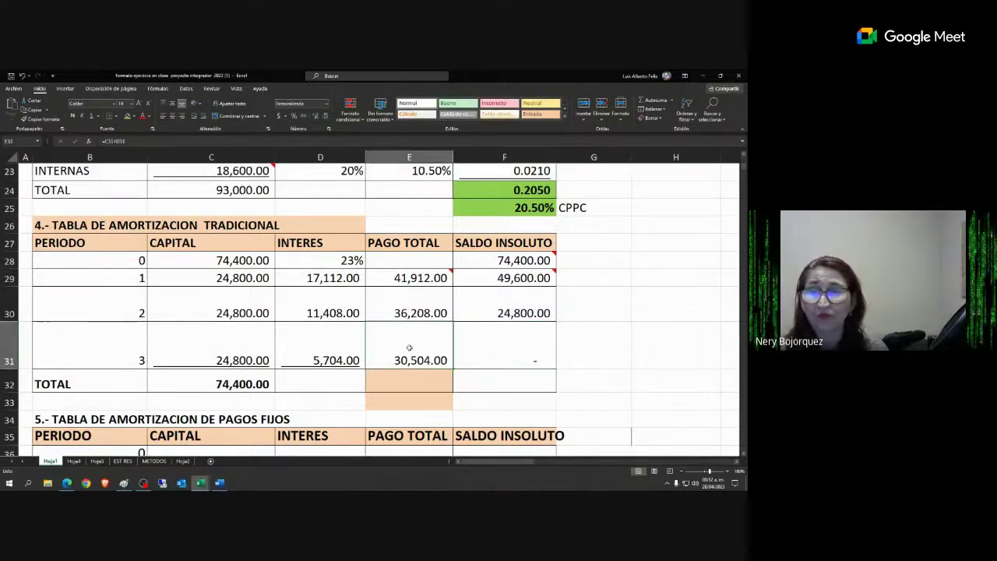
left_click(91, 115)
left_click_drag(408, 277, 408, 384)
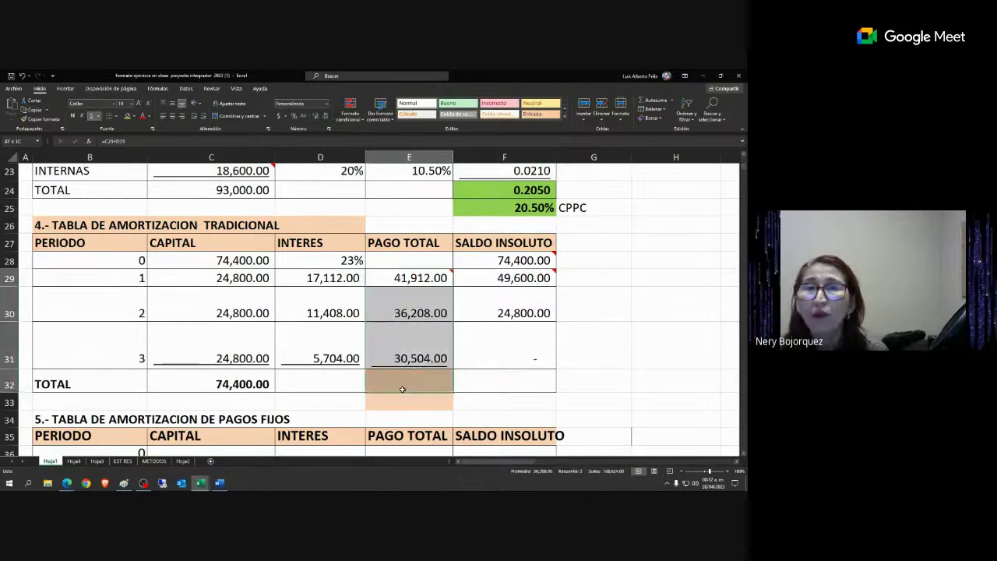
left_click(667, 101)
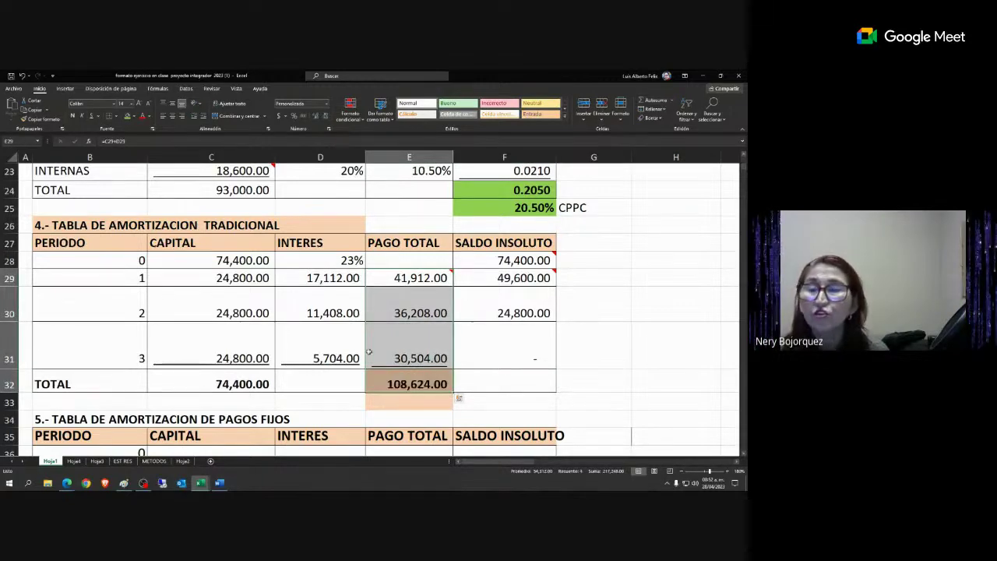
left_click_drag(301, 271, 312, 385)
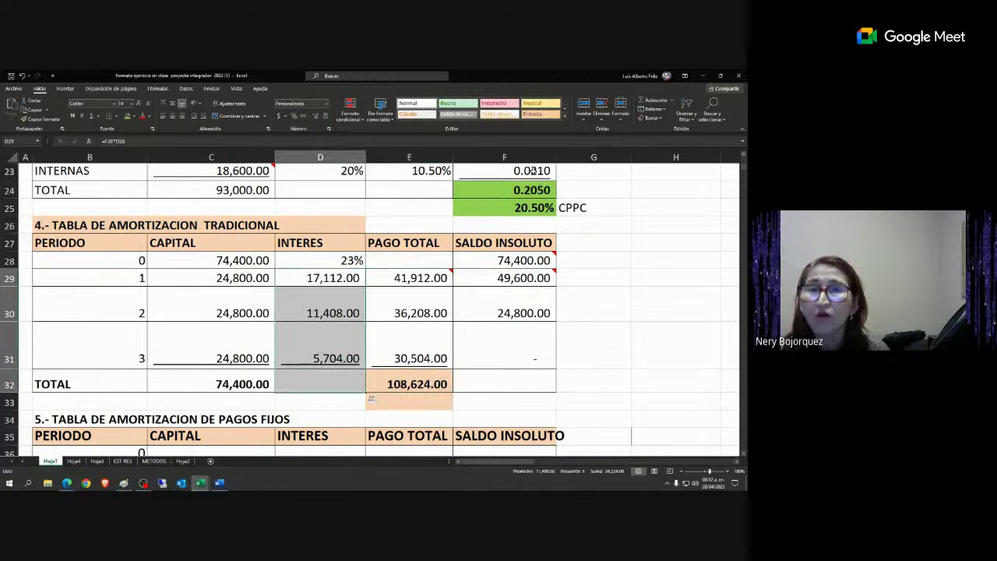
left_click(652, 99)
Step: Cross-check the total payment in E33 by adding the capital and interest totals with =C32+D32
scroll(405, 327, "down", 1)
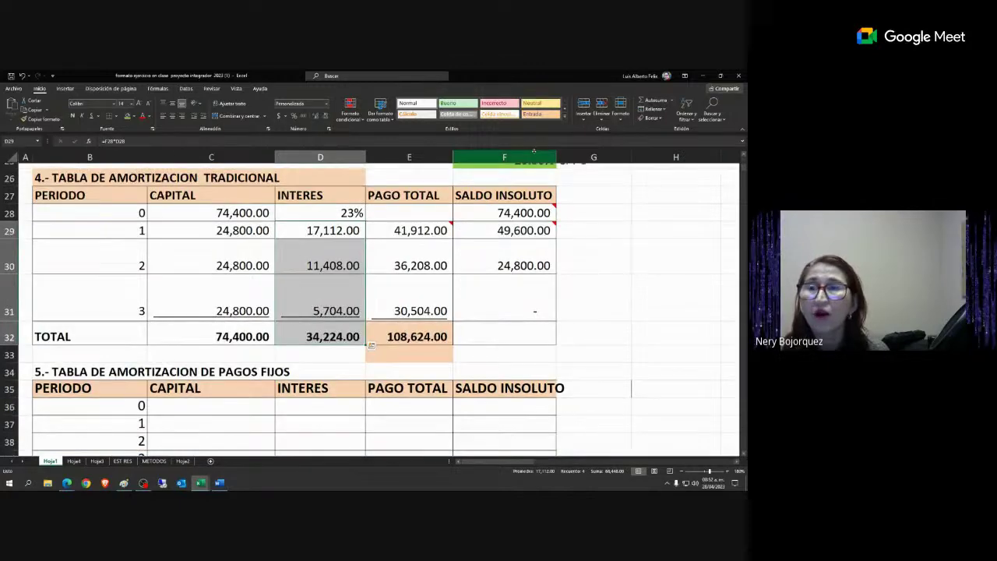
left_click(395, 354)
type("=")
left_click(221, 329)
type("+")
left_click(304, 331)
key("Return")
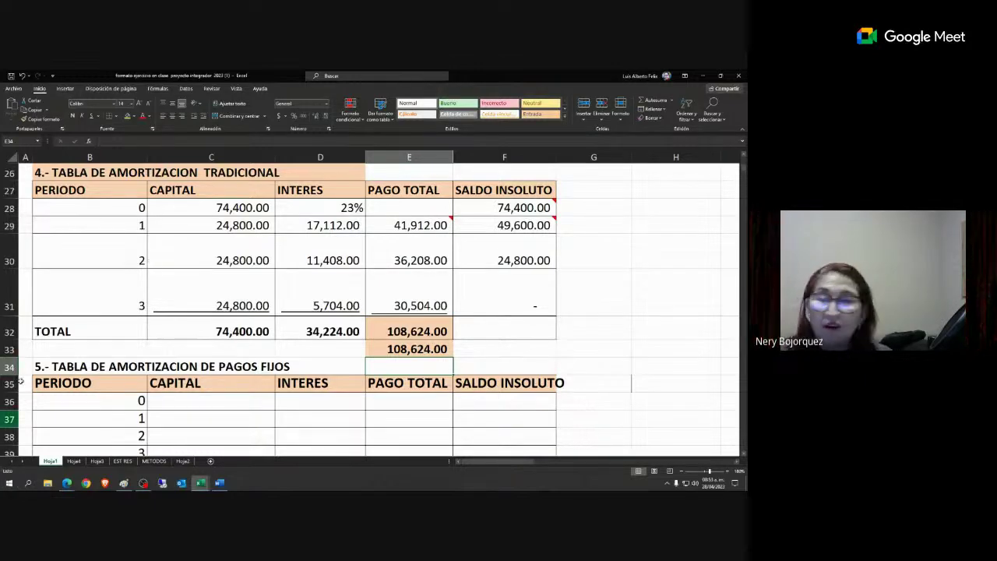
Step: Review the fixed-payment amortization table and its payment formula, the weighted cost of capital table, and the traditional table's interest amounts
left_click(303, 222)
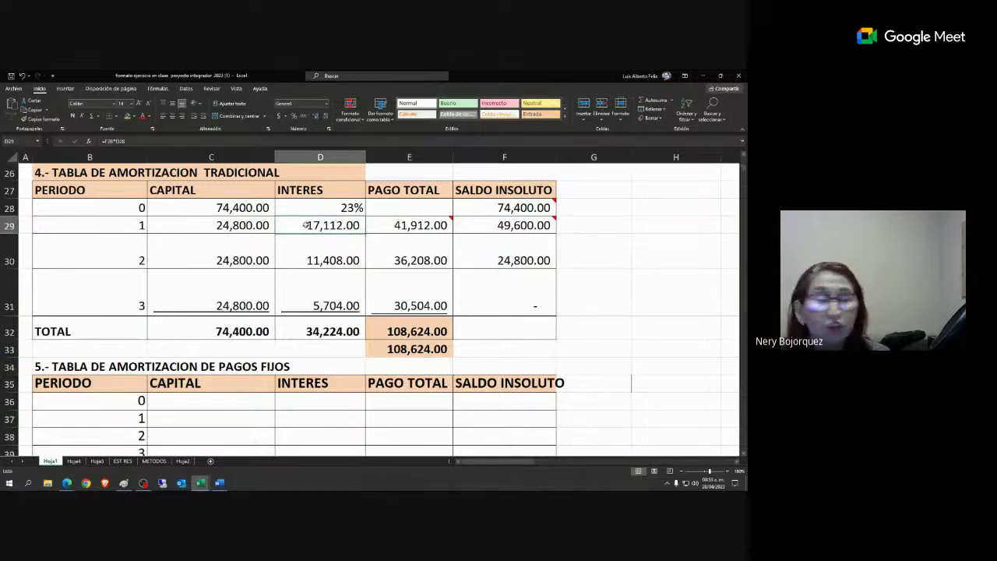
scroll(126, 302, "down", 3)
scroll(125, 302, "up", 3)
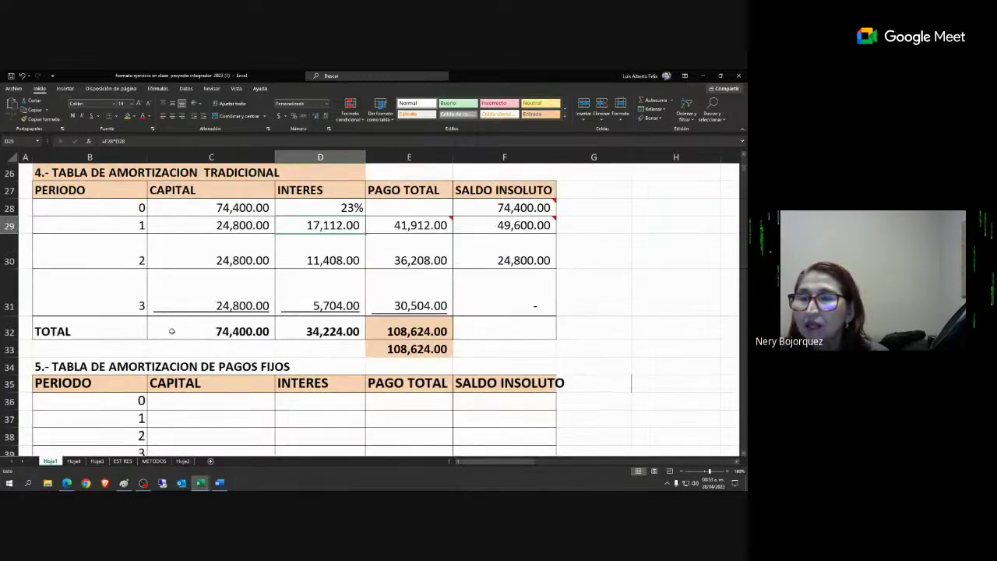
scroll(171, 331, "down", 1)
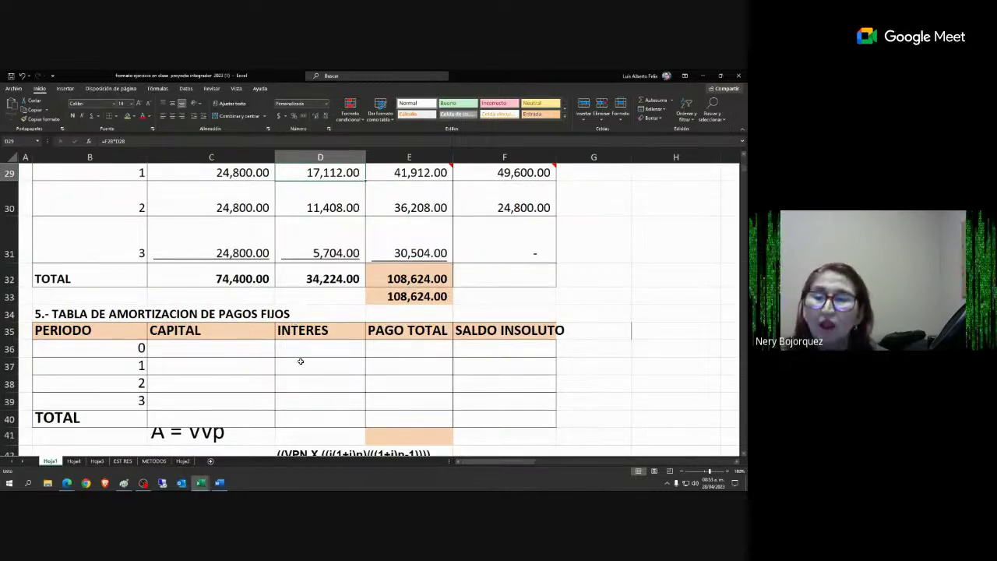
left_click_drag(387, 348, 389, 417)
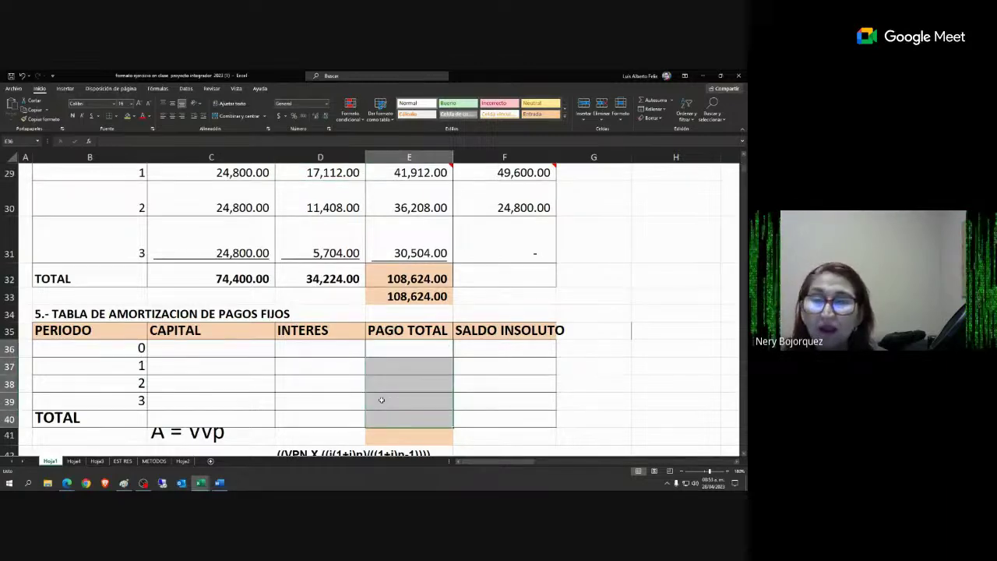
scroll(350, 397, "down", 2)
left_click_drag(278, 294, 421, 295)
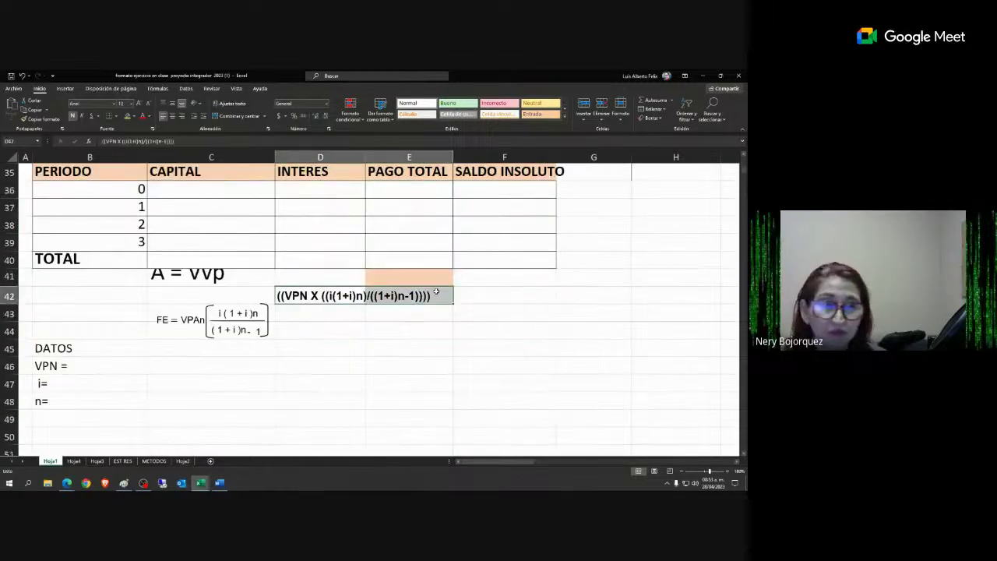
scroll(364, 295, "up", 5)
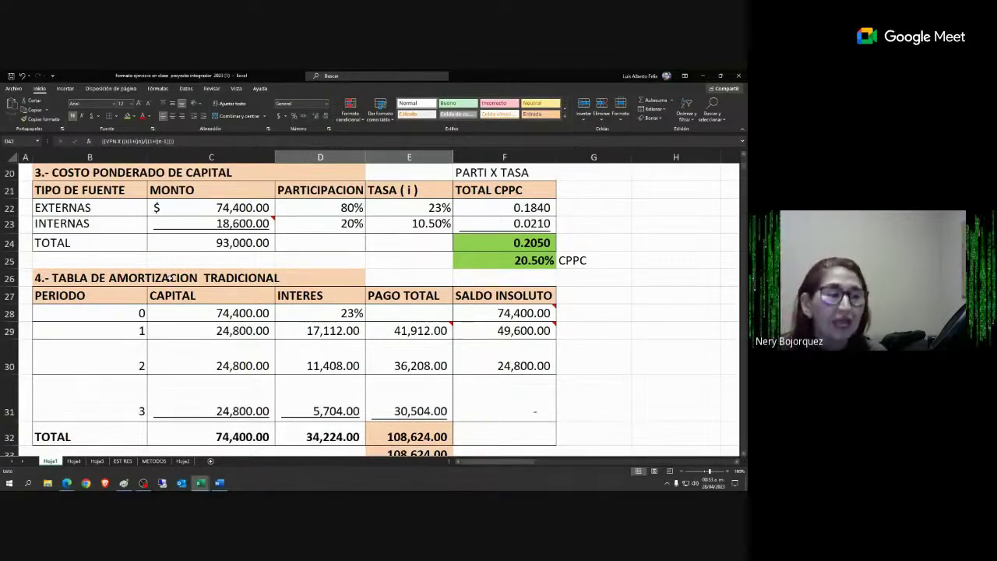
scroll(329, 319, "up", 2)
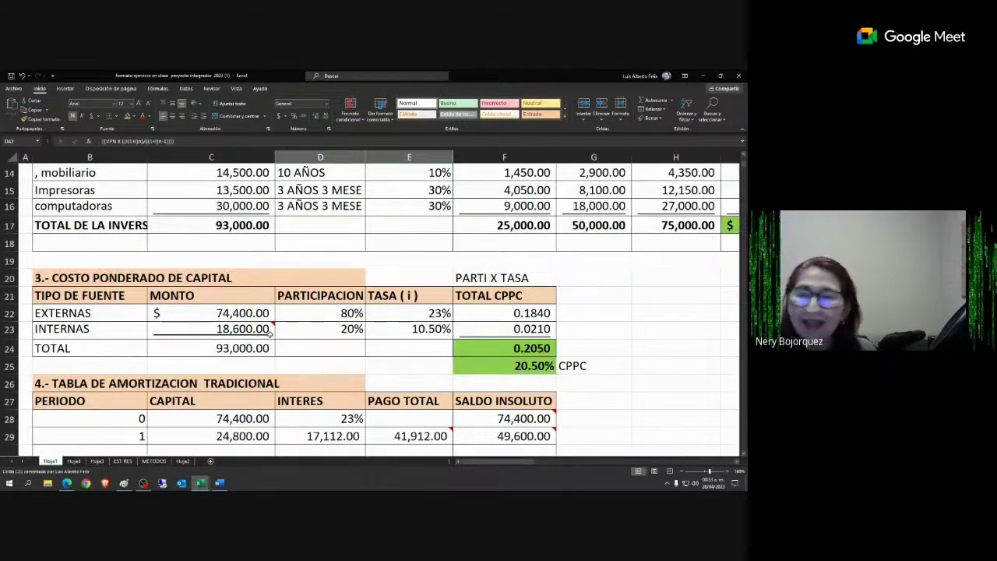
scroll(342, 382, "down", 2)
scroll(342, 380, "down", 1)
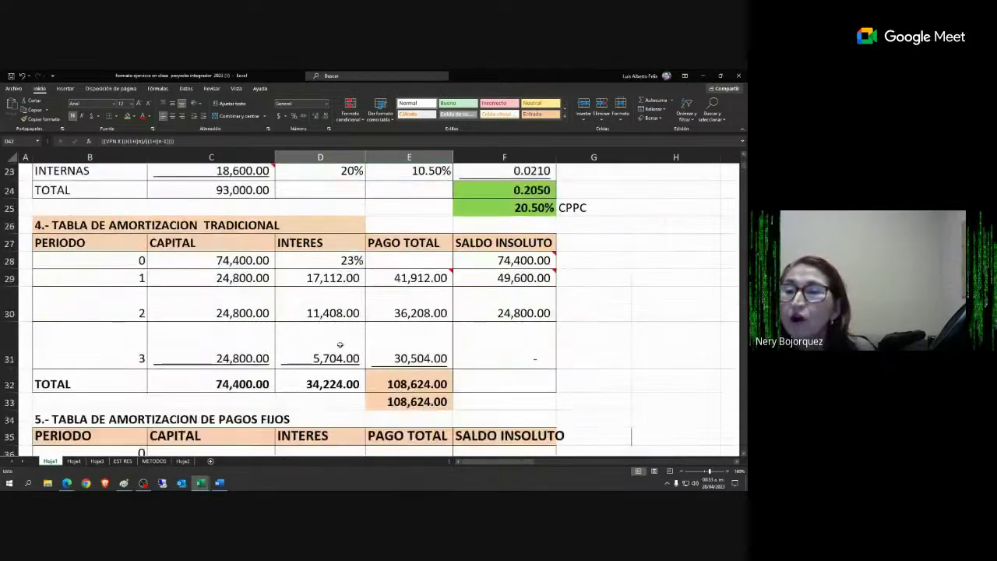
left_click_drag(323, 277, 319, 358)
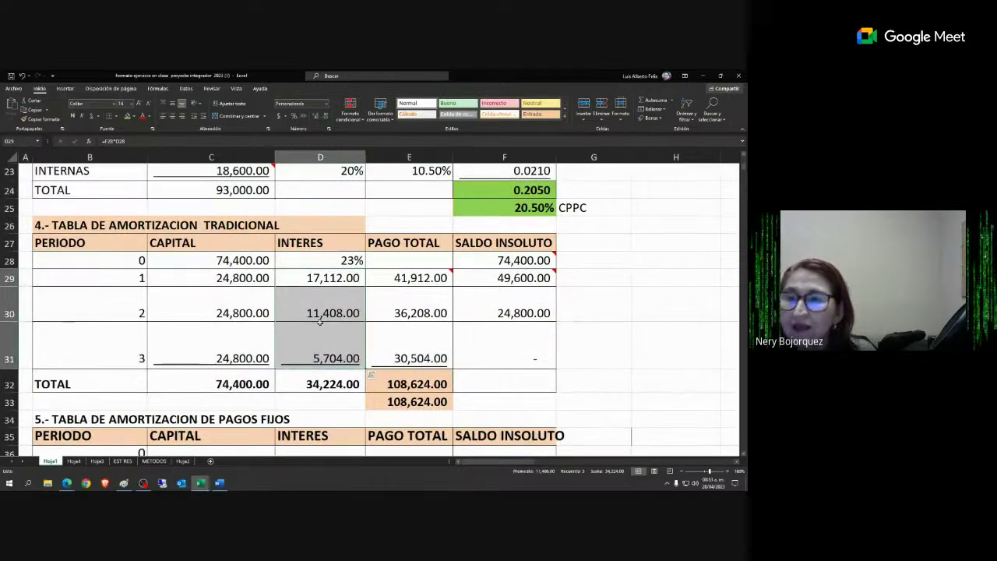
Step: Add the comment "NOS LO VAMOS A LLEVAR AL ESTADO DE RESULTADOS" to the INTERES heading in D27
left_click(317, 244)
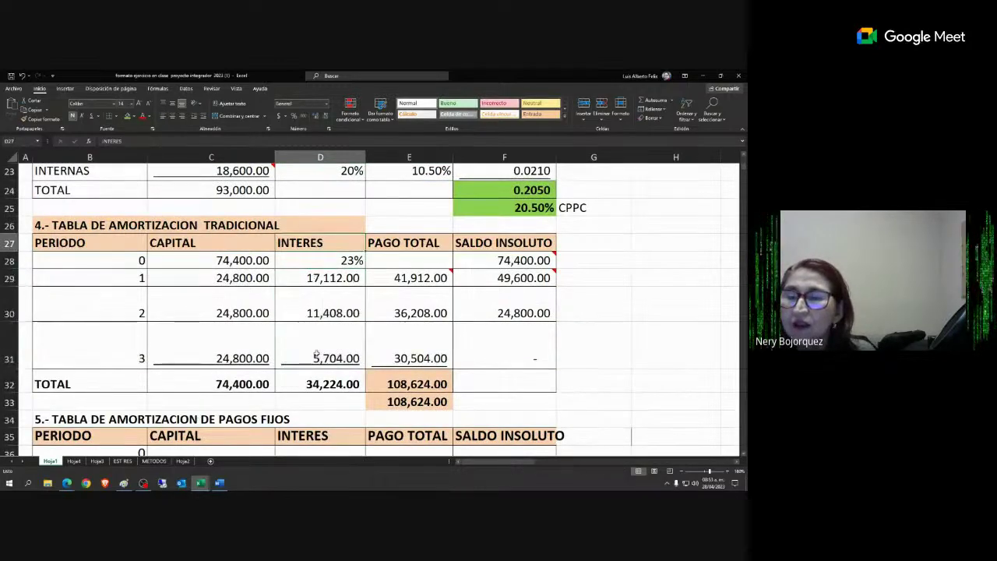
right_click(311, 240)
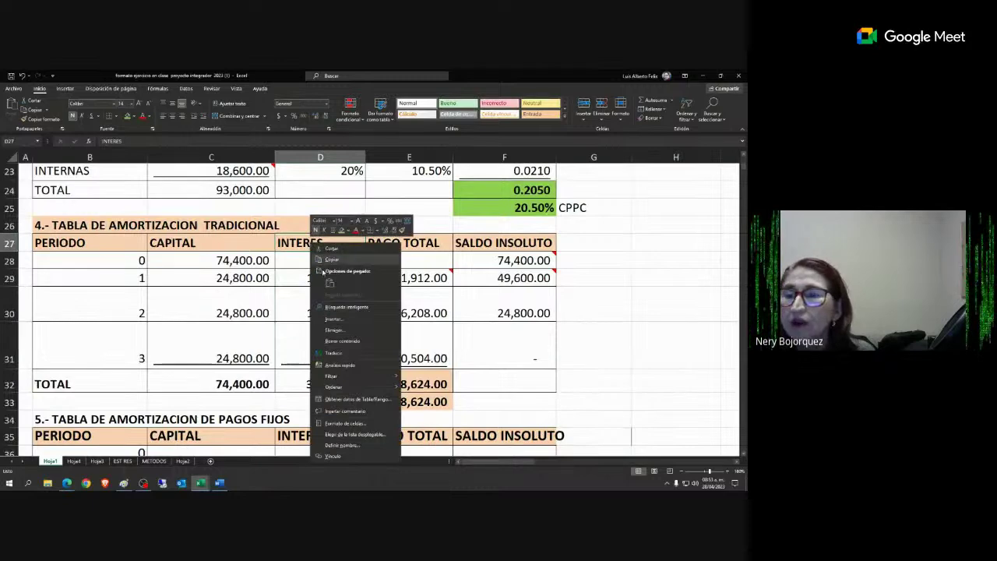
left_click(323, 410)
type("NO")
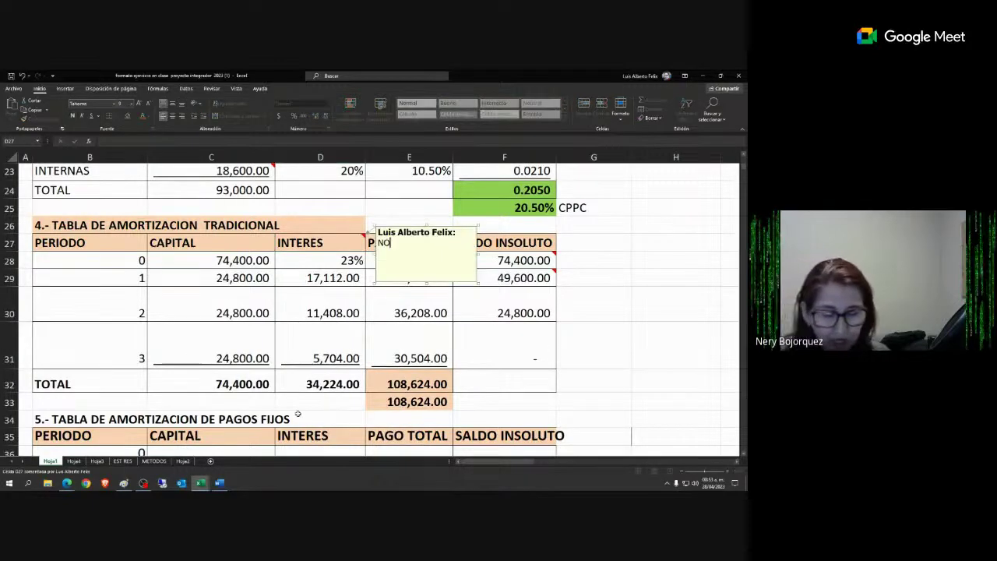
type("S LO9VAMO")
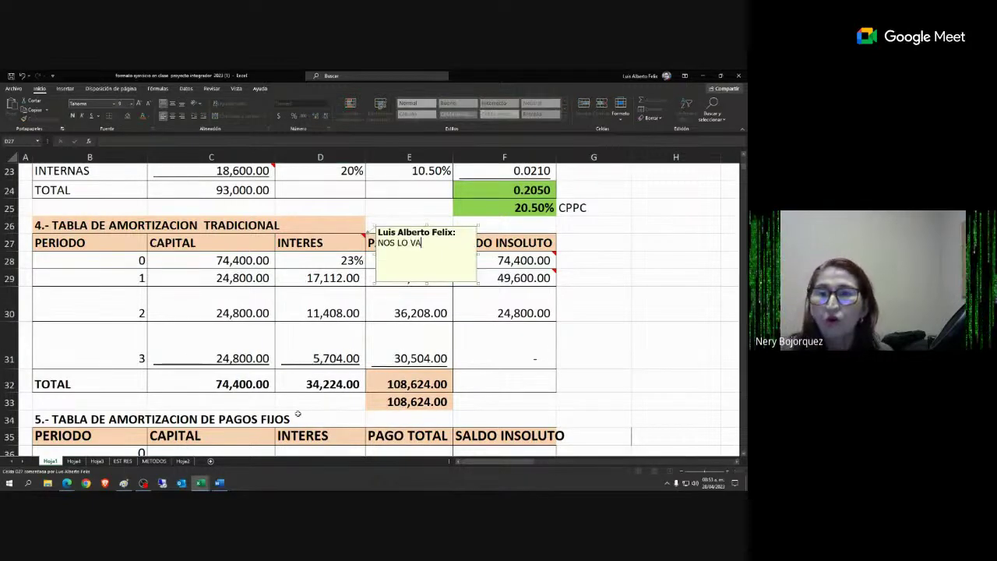
key("BackSpace")
key("BackSpace")
type("S A LLEVAQR")
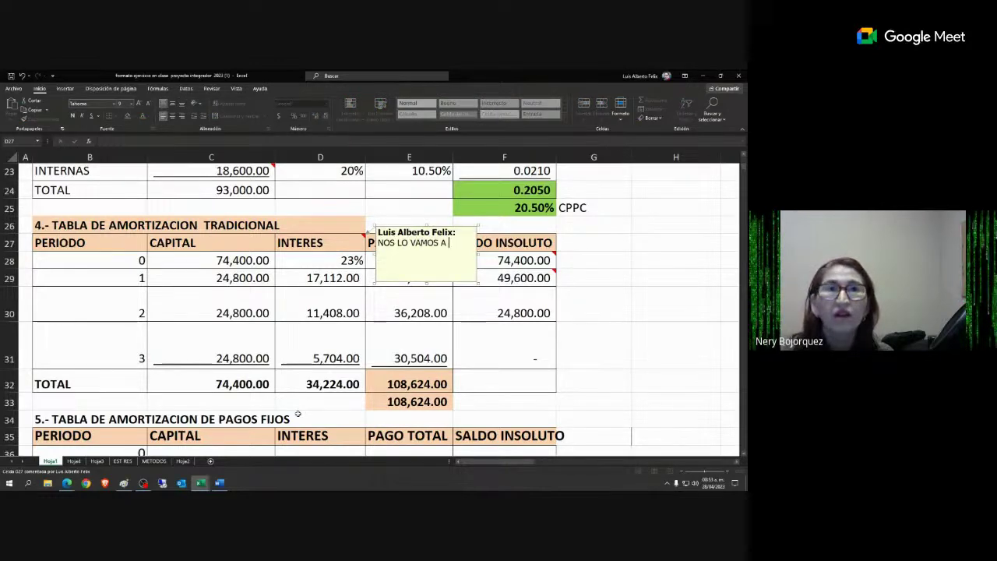
key("BackSpace")
key("BackSpace")
key("BackSpace")
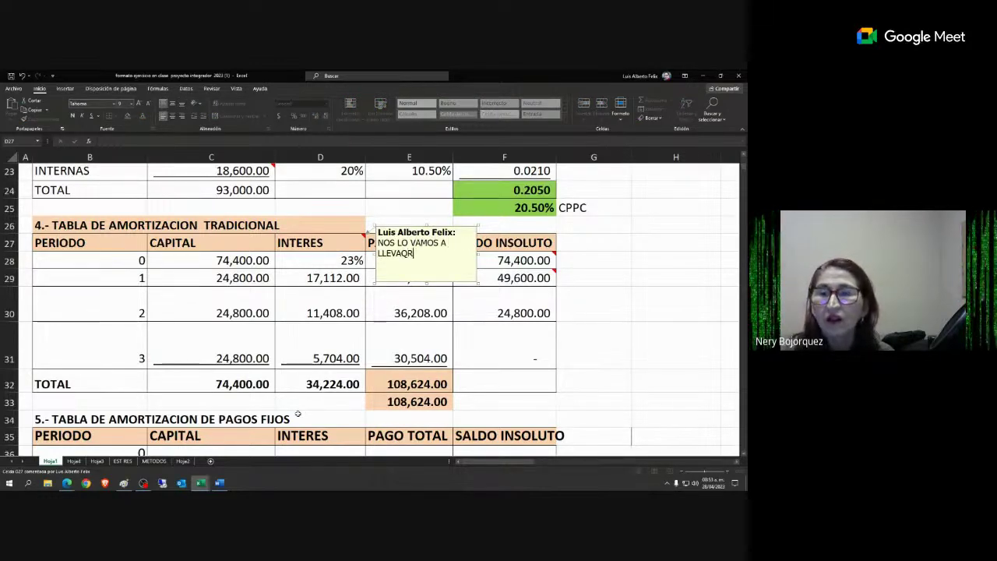
type("R AL ESTAD")
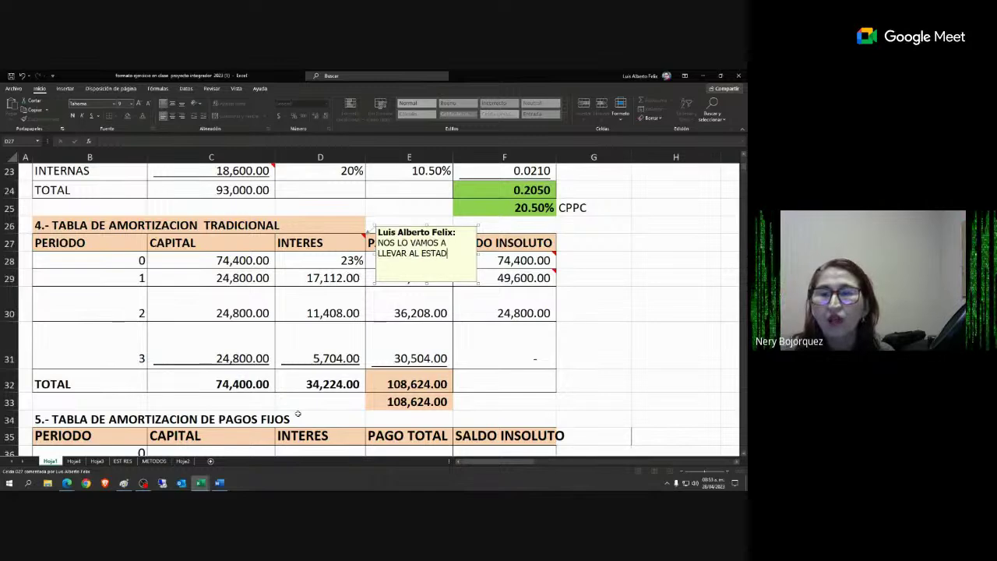
type("O DE RESULTADOS")
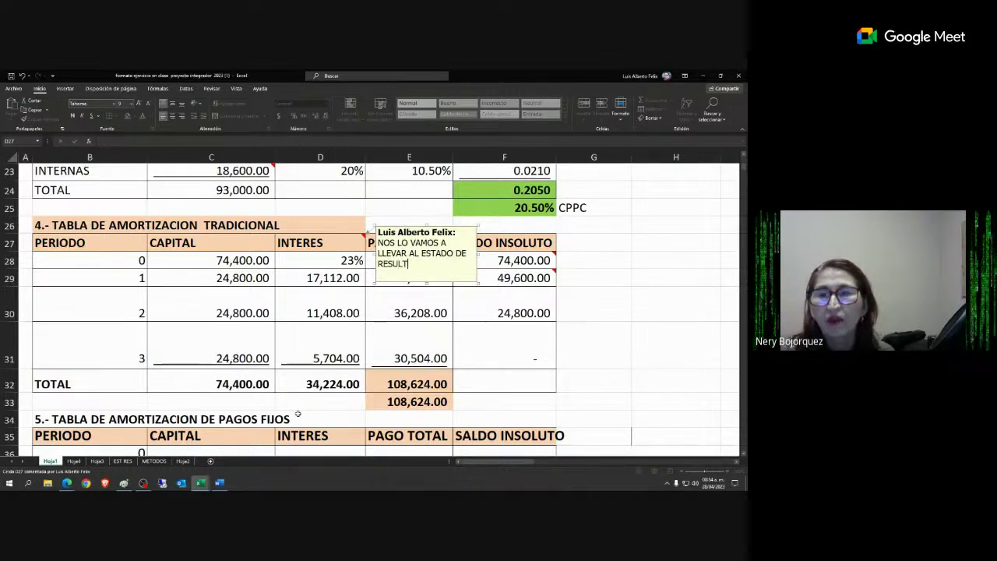
left_click(454, 345)
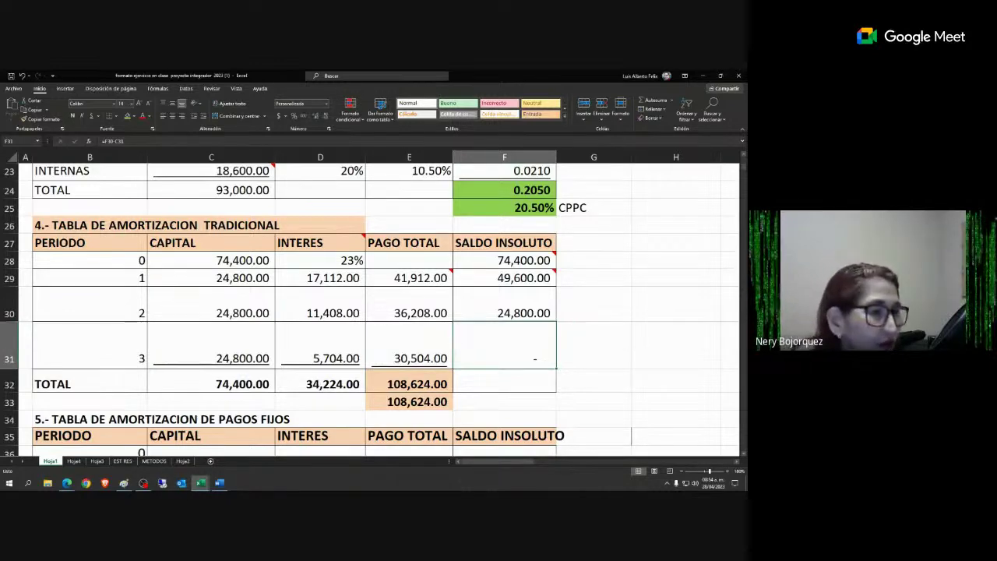
key("alt+Tab")
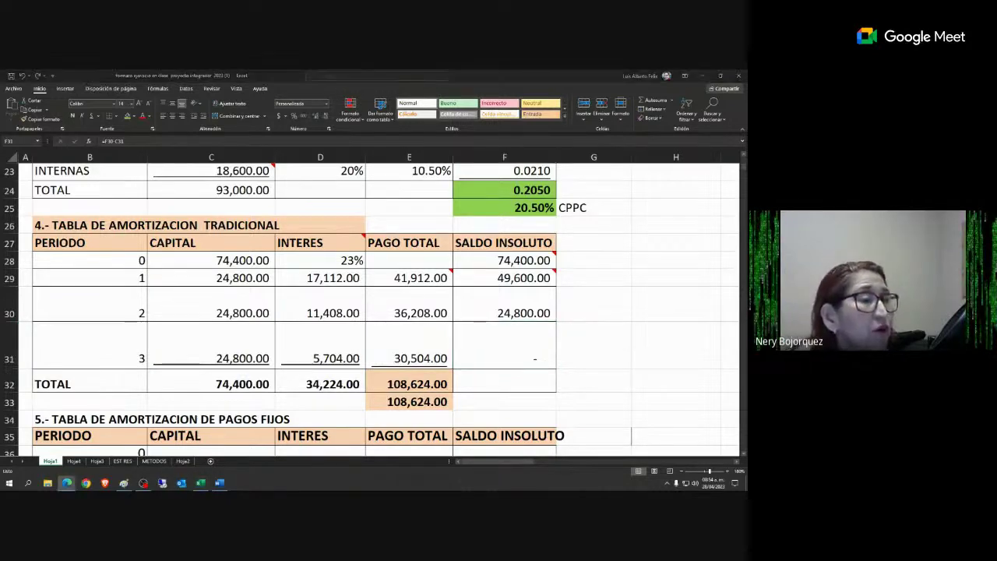